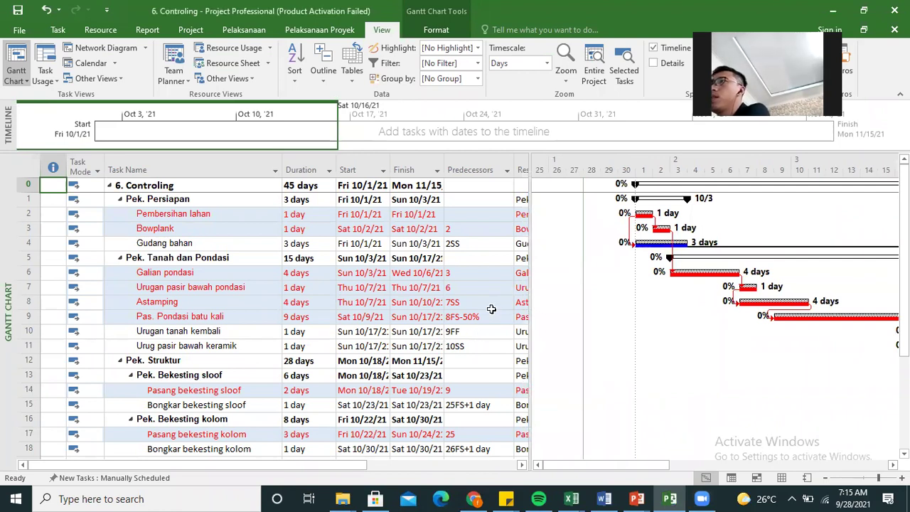
{"action": "left_click", "coordinate": [348, 86]}
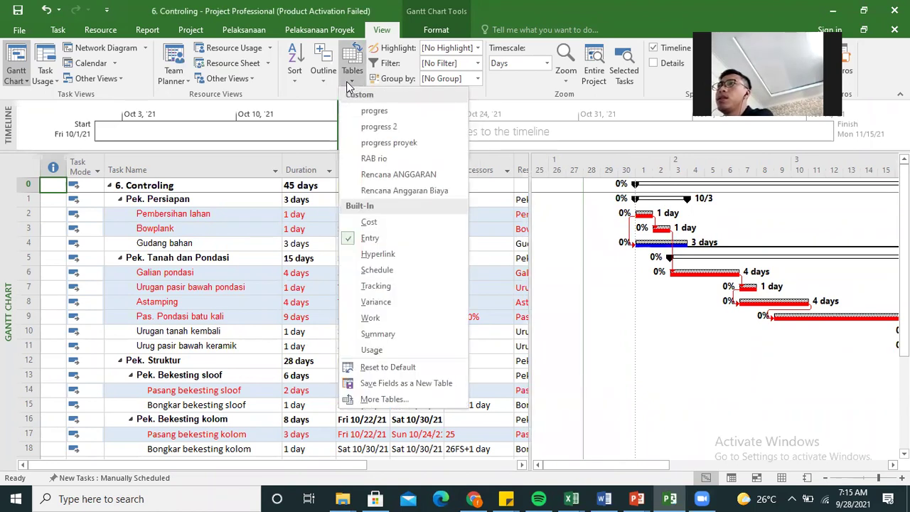
{"action": "left_click", "coordinate": [511, 92]}
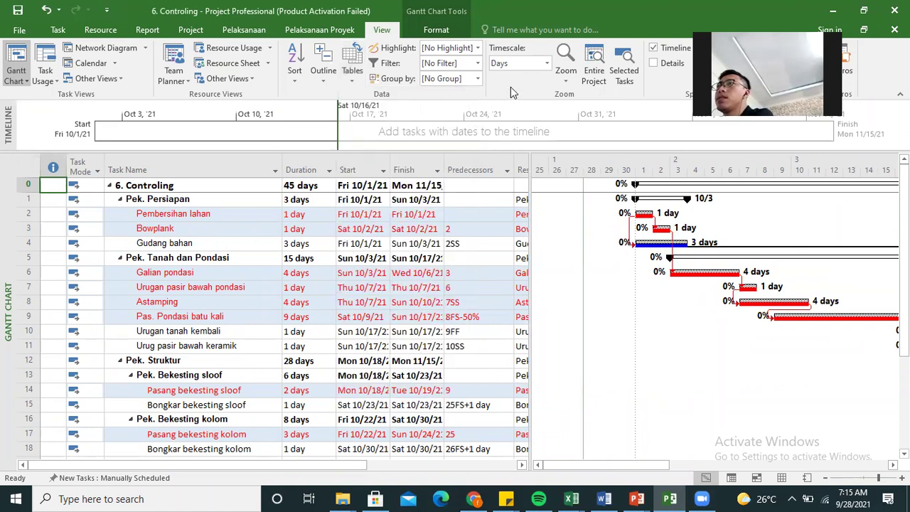
Insert the bobot (Number2) column before the Duration column and recalculate the project.
{"action": "left_click", "coordinate": [307, 163]}
{"action": "right_click", "coordinate": [308, 167]}
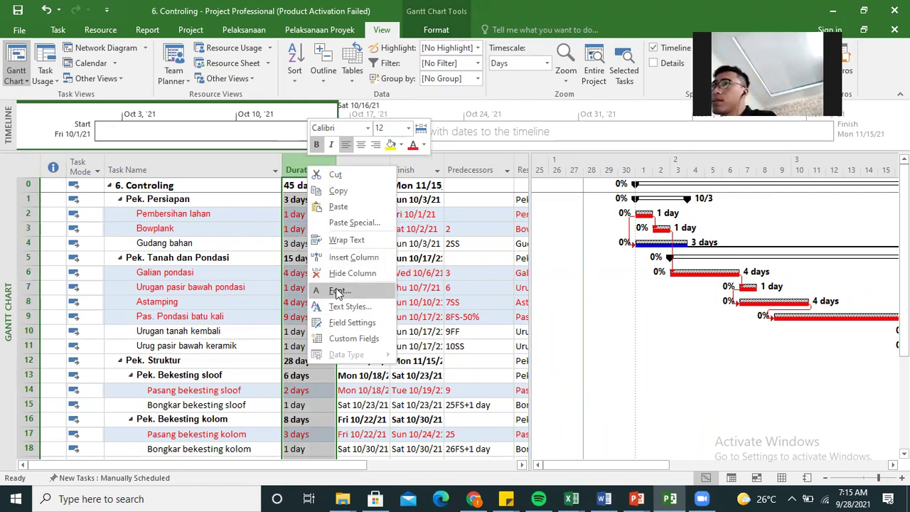
{"action": "left_click", "coordinate": [348, 257]}
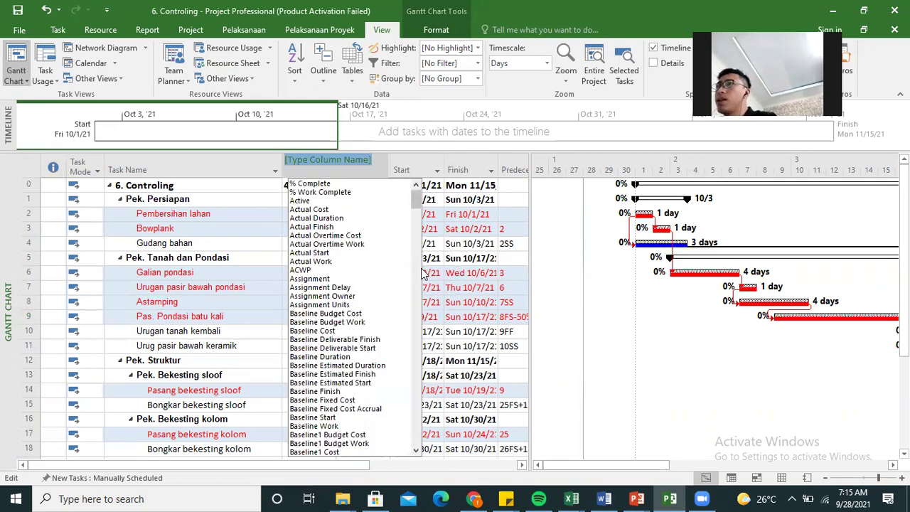
{"action": "type", "text": "bobot ( Number2"}
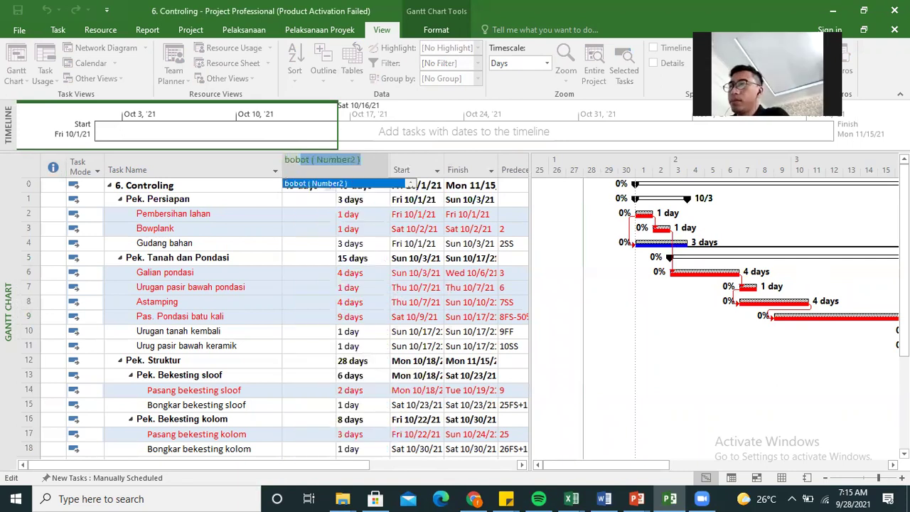
{"action": "left_click", "coordinate": [354, 184]}
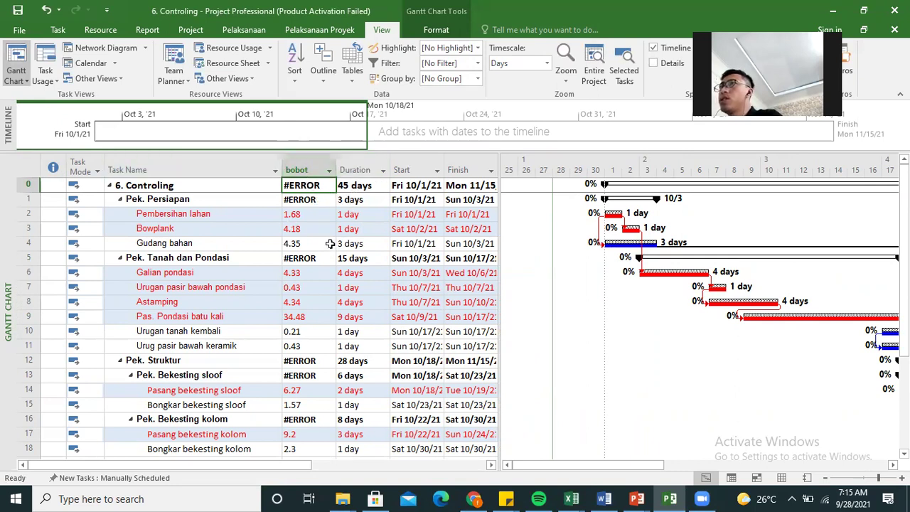
{"action": "left_click", "coordinate": [198, 30]}
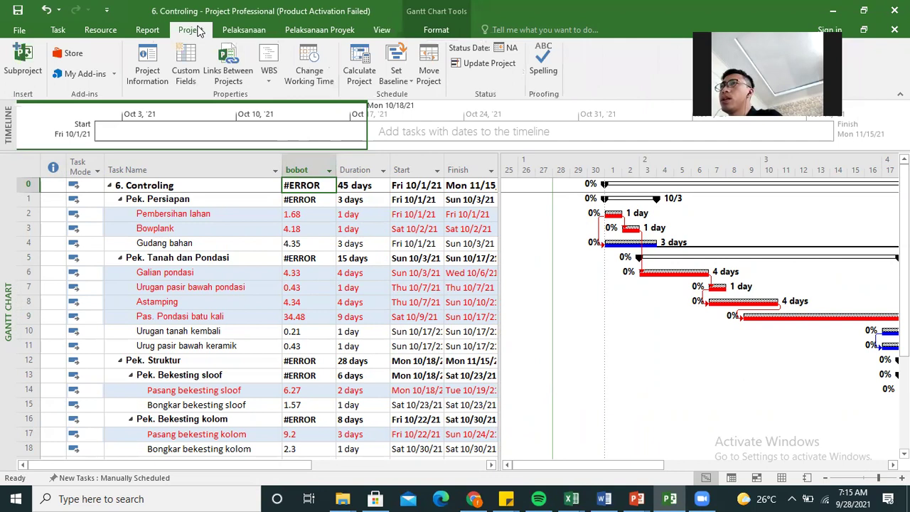
{"action": "left_click", "coordinate": [357, 74]}
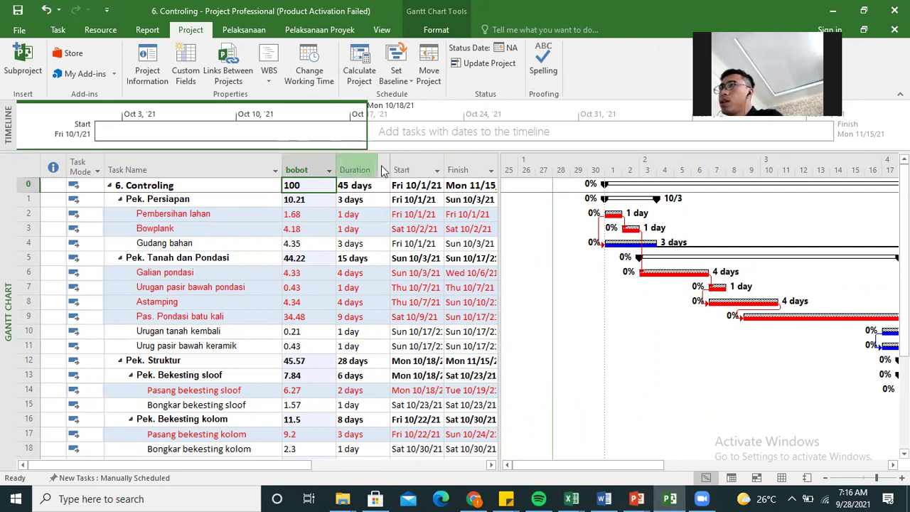
Open the custom fields settings and list the task fields of type Number.
{"action": "right_click", "coordinate": [359, 165]}
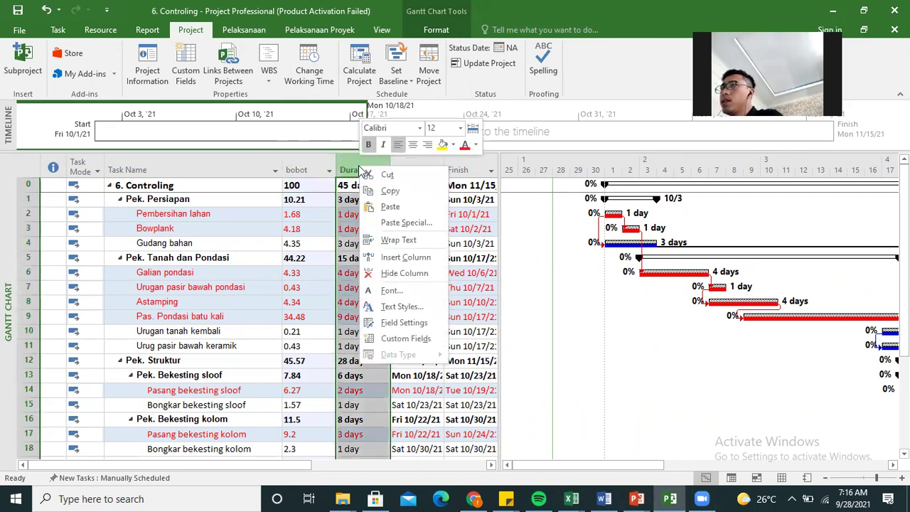
{"action": "left_click", "coordinate": [403, 341]}
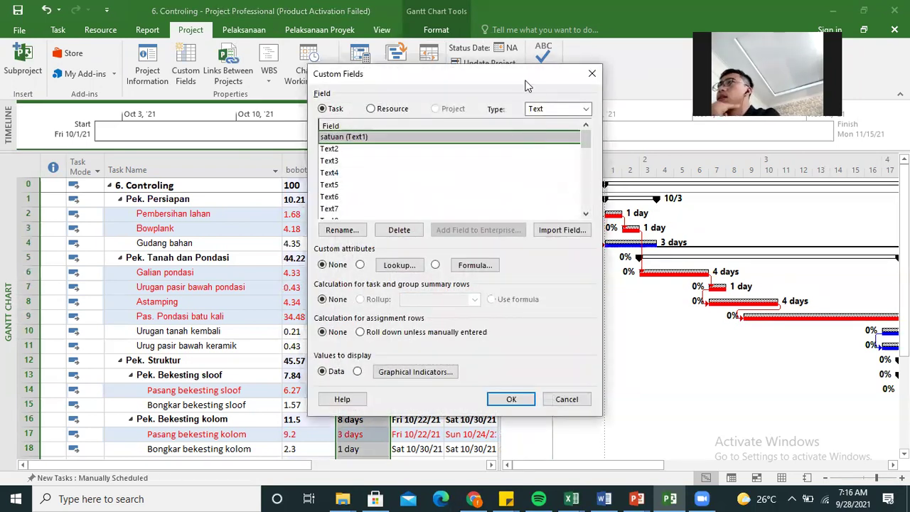
{"action": "left_click", "coordinate": [586, 110]}
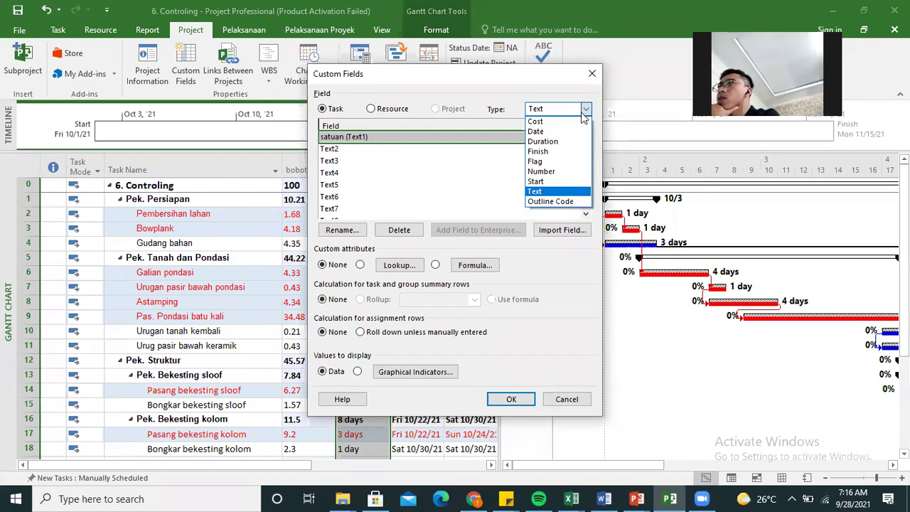
{"action": "left_click", "coordinate": [558, 173]}
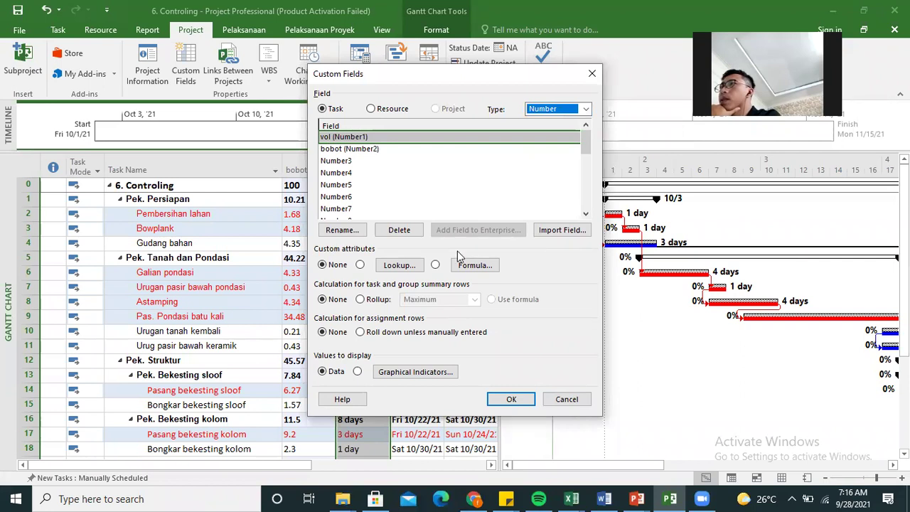
Rename the custom field Number3 as "Progress Periode Lalu".
{"action": "left_click", "coordinate": [339, 163]}
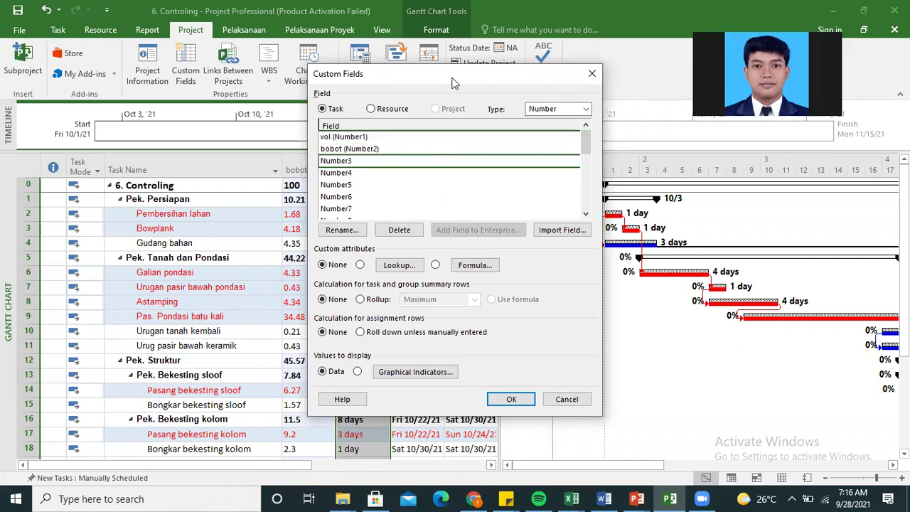
{"action": "left_click_drag", "start_coordinate": [454, 83], "coordinate": [596, 110]}
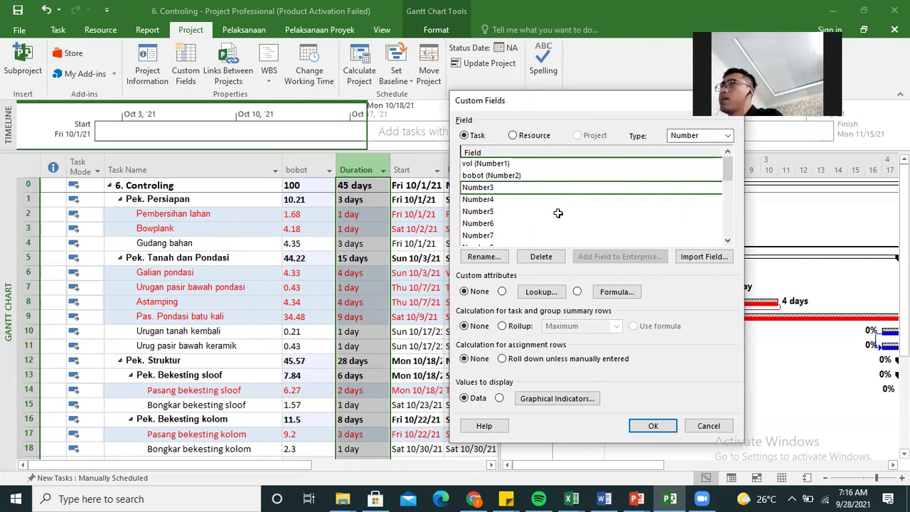
{"action": "left_click", "coordinate": [499, 258]}
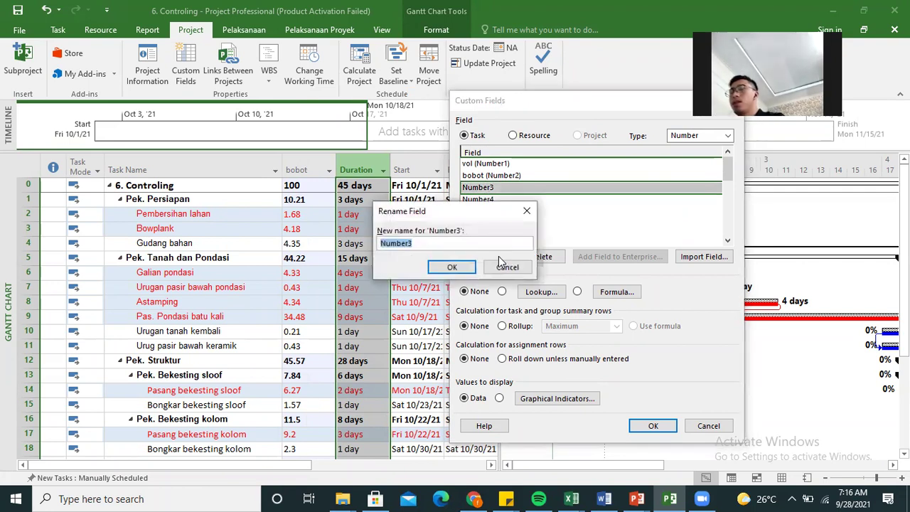
{"action": "type", "text": "P"}
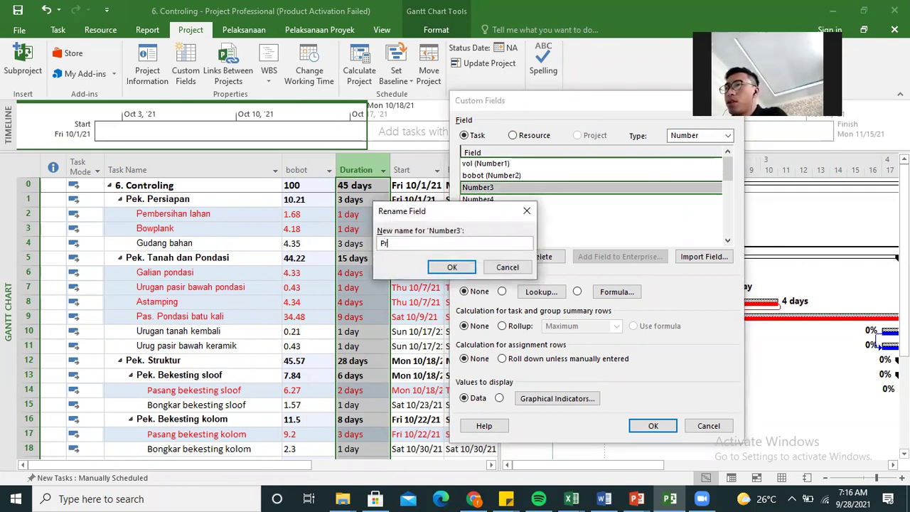
{"action": "type", "text": "rogress Periode Lalu"}
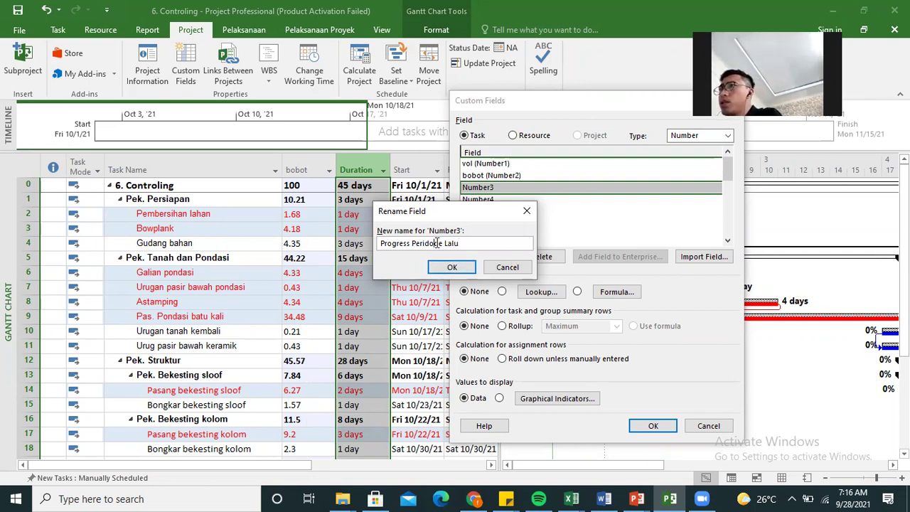
{"action": "key", "text": "Right"}
{"action": "key", "text": "Right"}
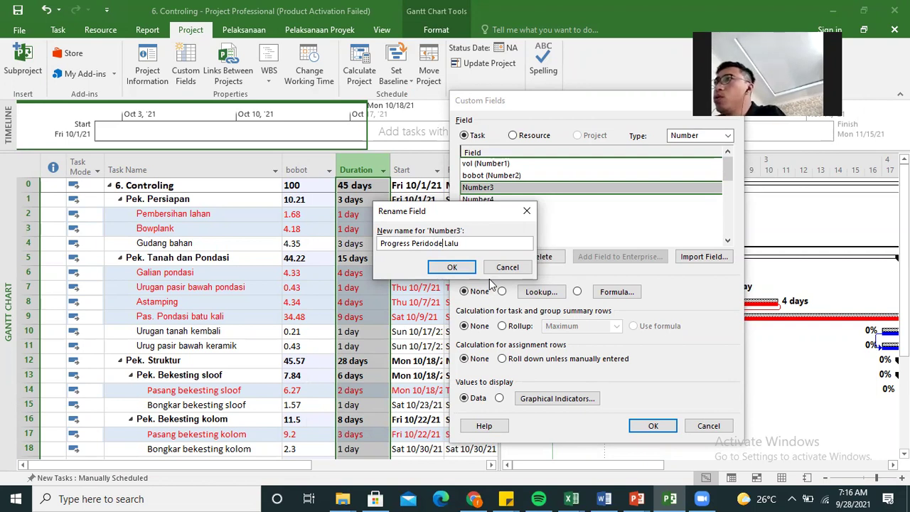
{"action": "key", "text": "BackSpace"}
{"action": "key", "text": "BackSpace"}
{"action": "key", "text": "BackSpace"}
{"action": "key", "text": "BackSpace"}
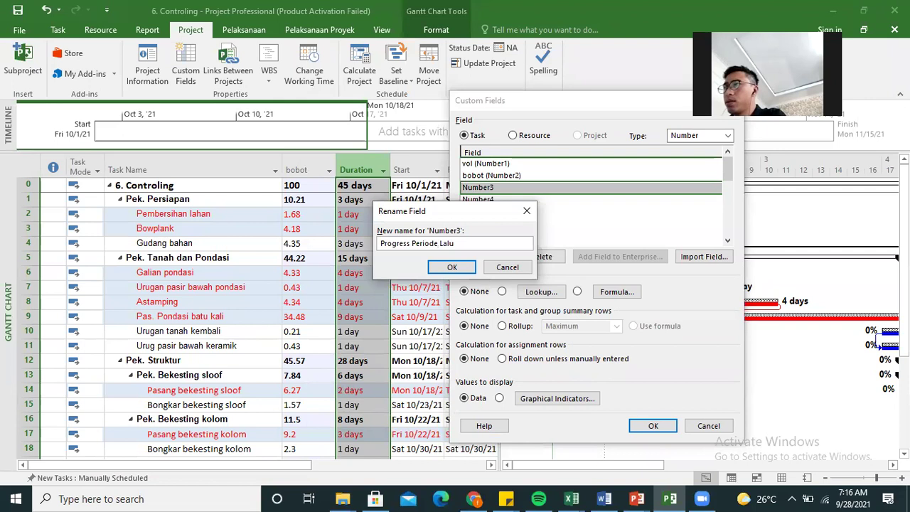
{"action": "left_click", "coordinate": [474, 269]}
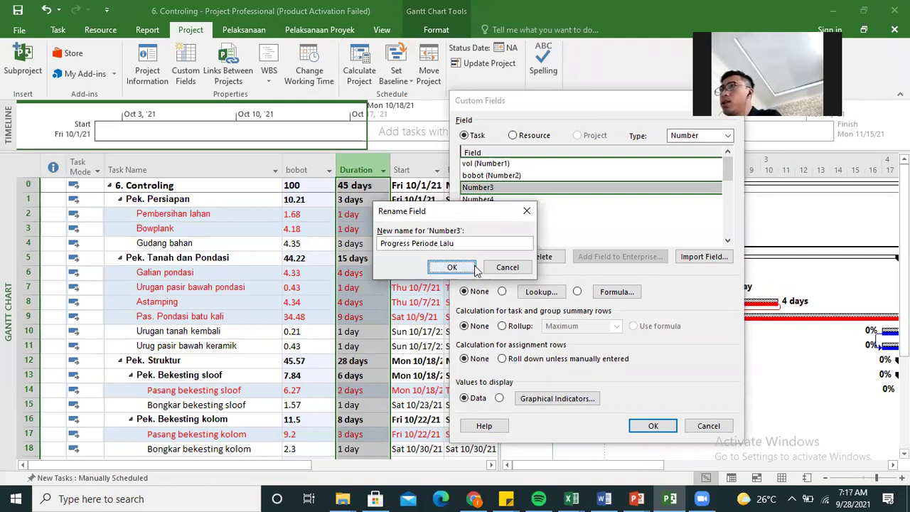
Rename the custom field Number4 as "Progress Periode Ini".
{"action": "left_click", "coordinate": [488, 200]}
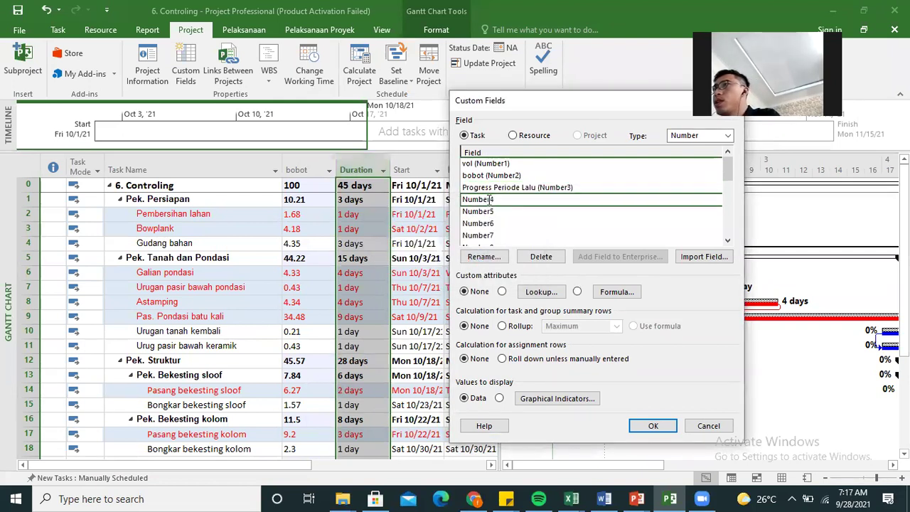
{"action": "left_click", "coordinate": [483, 256]}
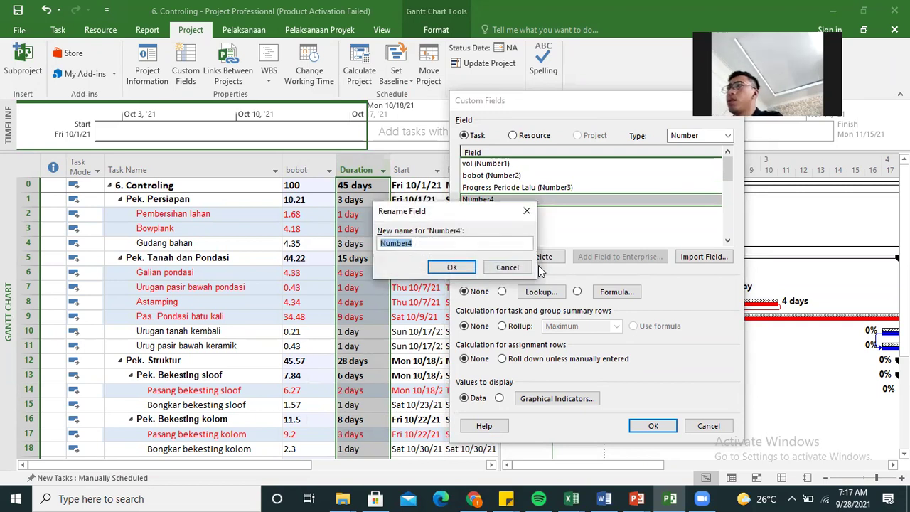
{"action": "type", "text": "Progress Perid"}
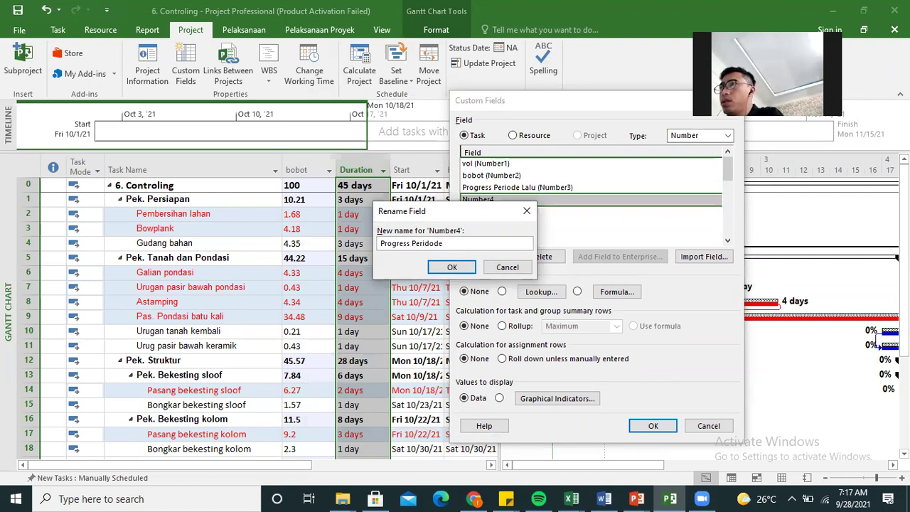
{"action": "key", "text": "BackSpace"}
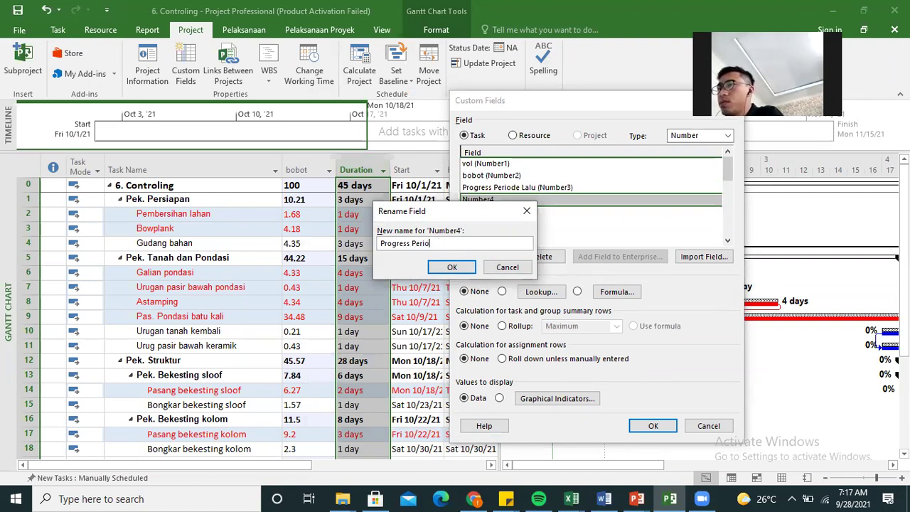
{"action": "type", "text": "ode Ini"}
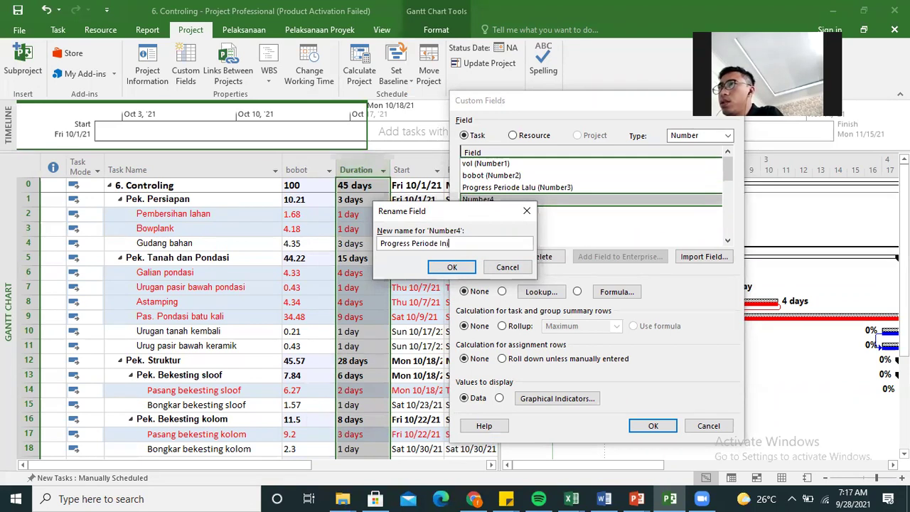
{"action": "left_click", "coordinate": [461, 270]}
Rename the custom field Number5 as "Progress Sampai Periode Ini".
{"action": "left_click", "coordinate": [499, 212]}
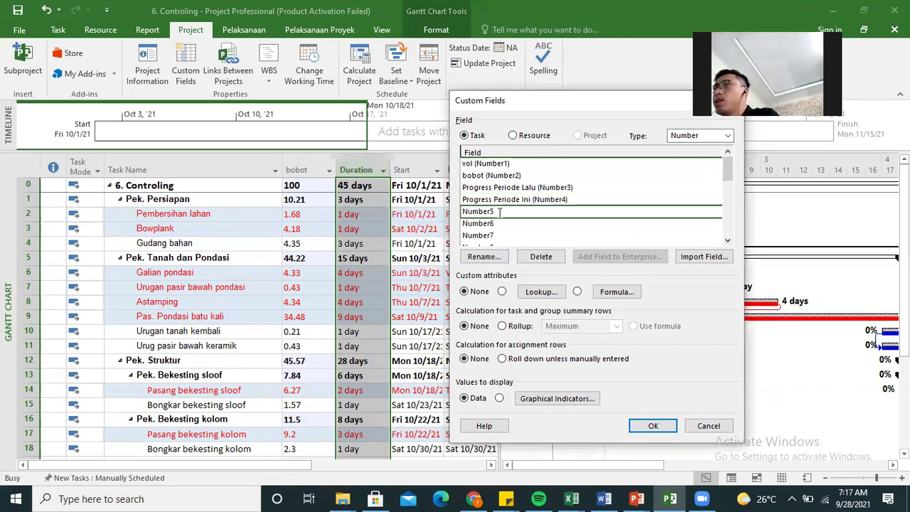
{"action": "left_click", "coordinate": [484, 257]}
{"action": "left_click_drag", "start_coordinate": [498, 225], "coordinate": [645, 277]}
{"action": "type", "text": "Progress"}
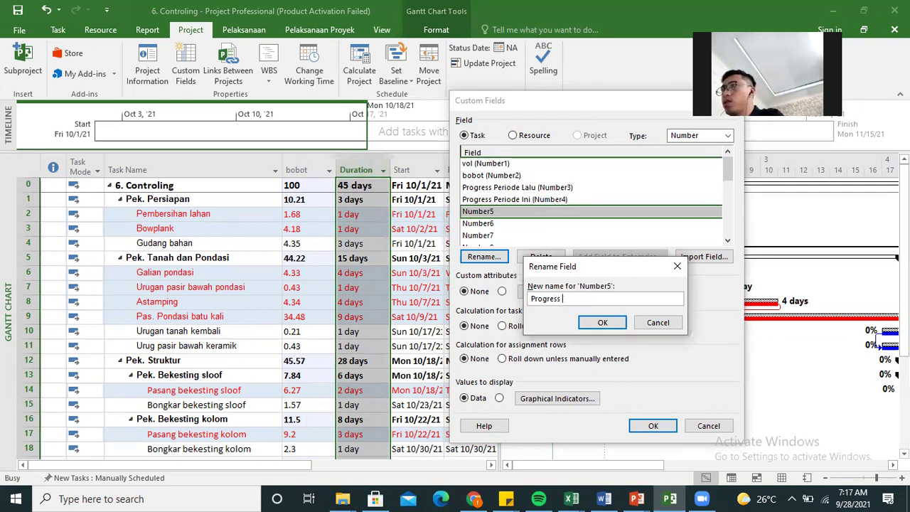
{"action": "type", "text": "Sampai Periode Ini"}
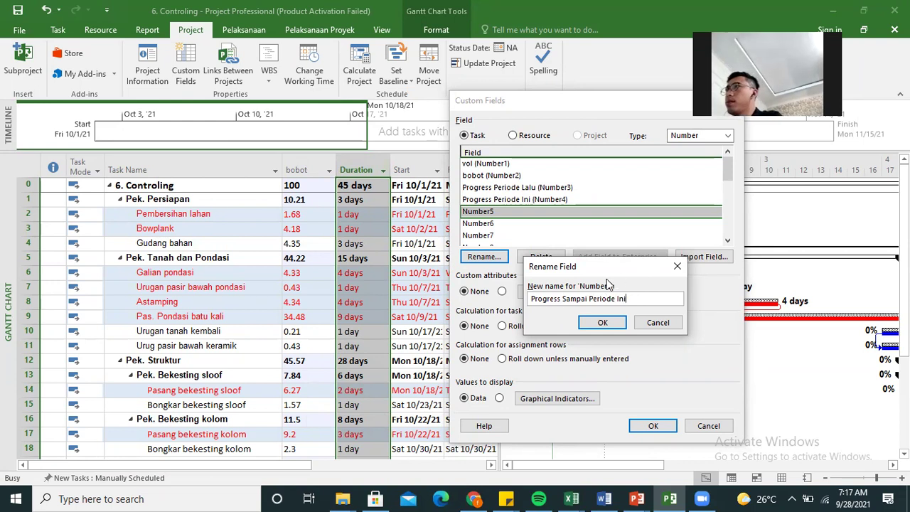
{"action": "left_click", "coordinate": [604, 322]}
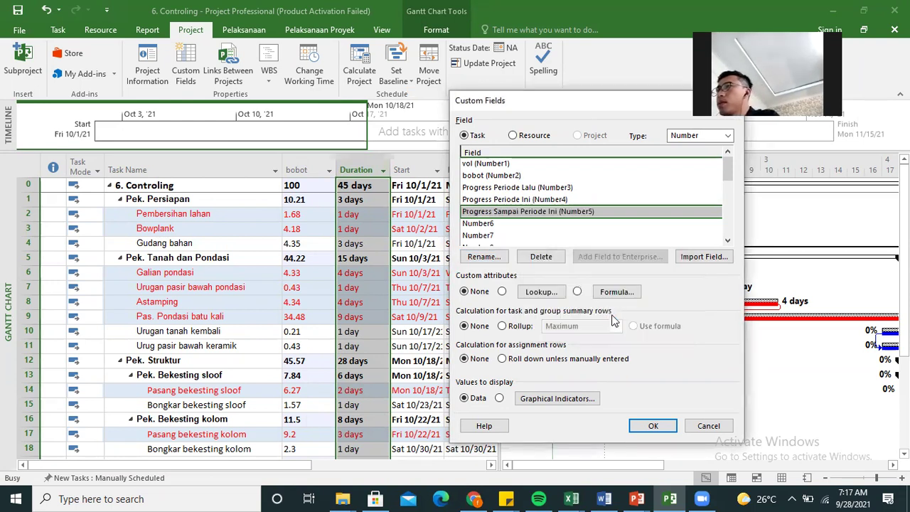
Rename the custom field Number6 as "Progress Rencana".
{"action": "left_click", "coordinate": [490, 223]}
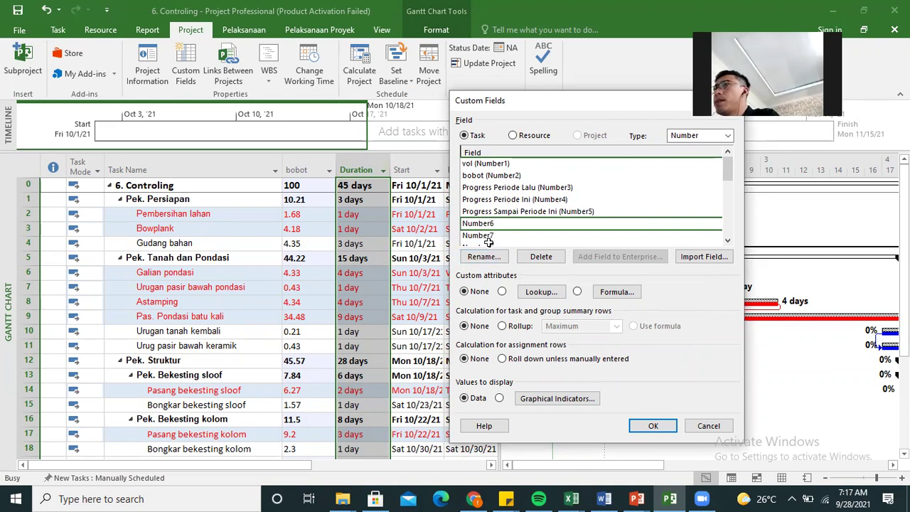
{"action": "left_click", "coordinate": [490, 262]}
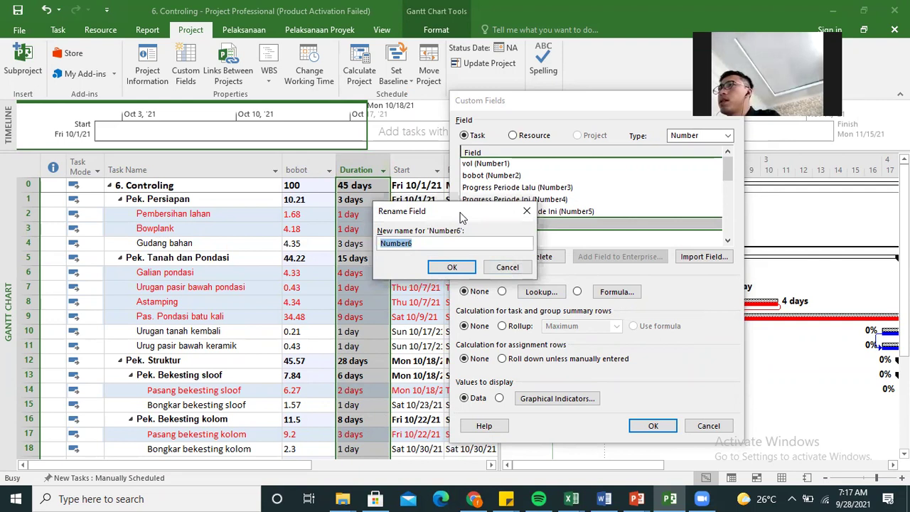
{"action": "left_click_drag", "start_coordinate": [460, 217], "coordinate": [571, 281]}
{"action": "type", "text": "Progress"}
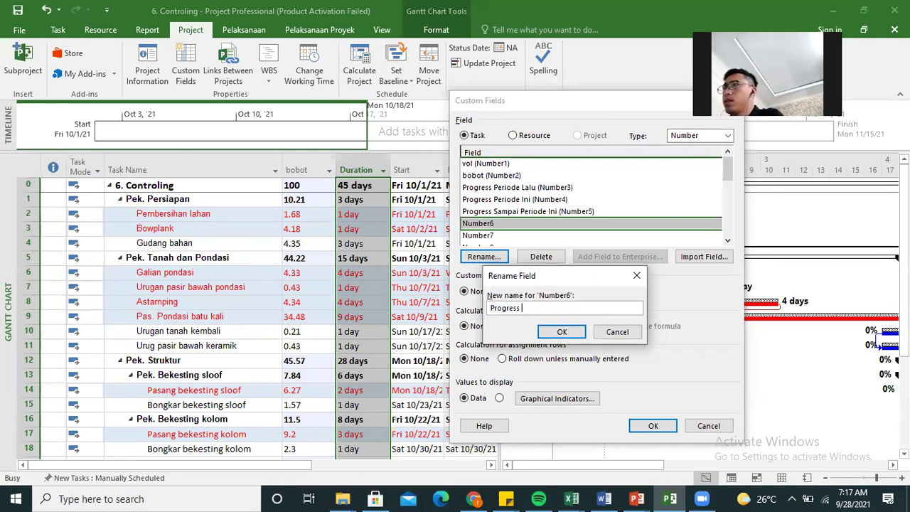
{"action": "type", "text": " Rencana"}
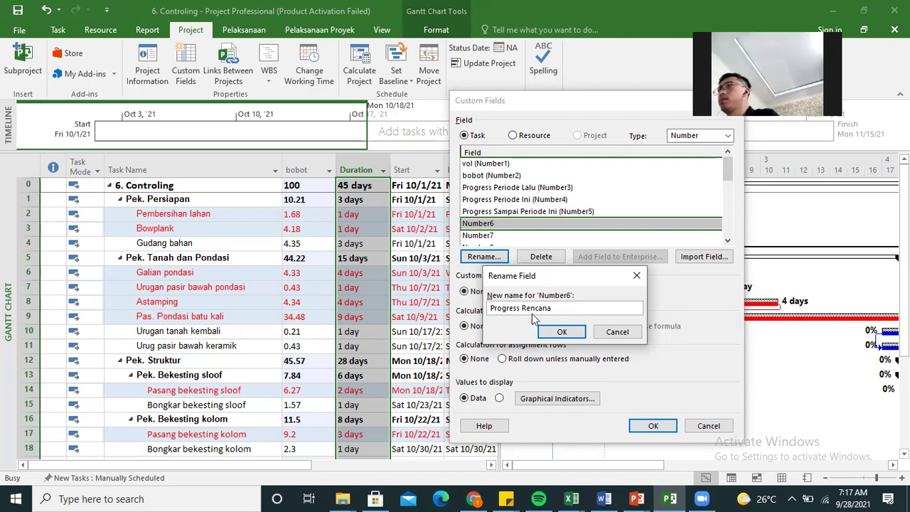
{"action": "left_click", "coordinate": [561, 331]}
Rename the custom field Number7 as "Deviasi".
{"action": "left_click", "coordinate": [484, 235]}
{"action": "left_click", "coordinate": [497, 258]}
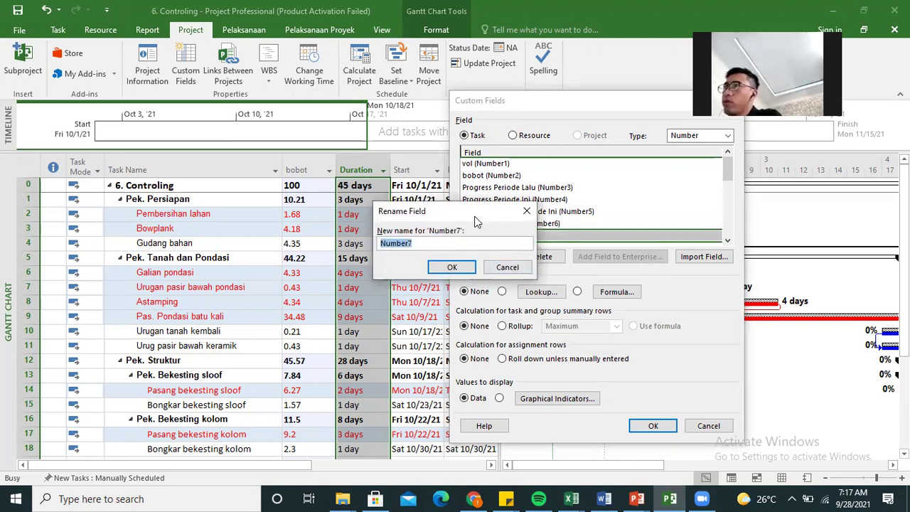
{"action": "left_click_drag", "start_coordinate": [476, 222], "coordinate": [678, 294]}
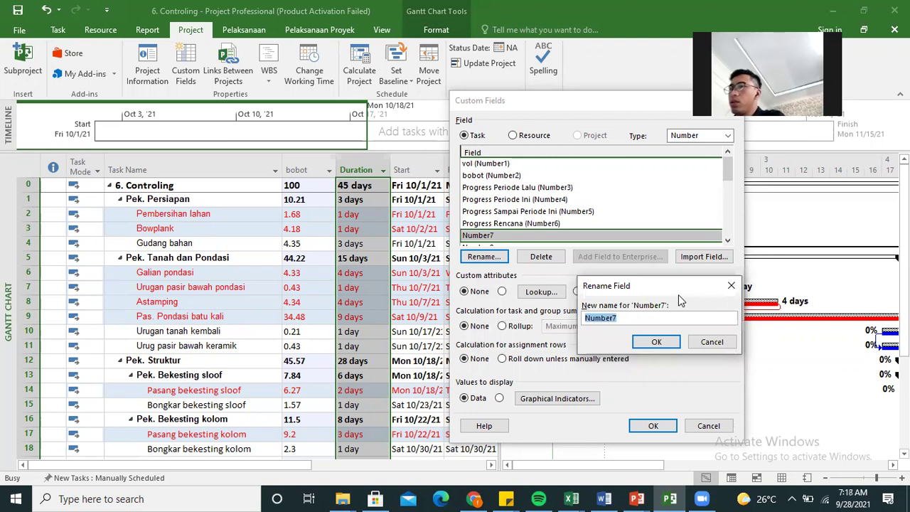
{"action": "type", "text": "Deviasi"}
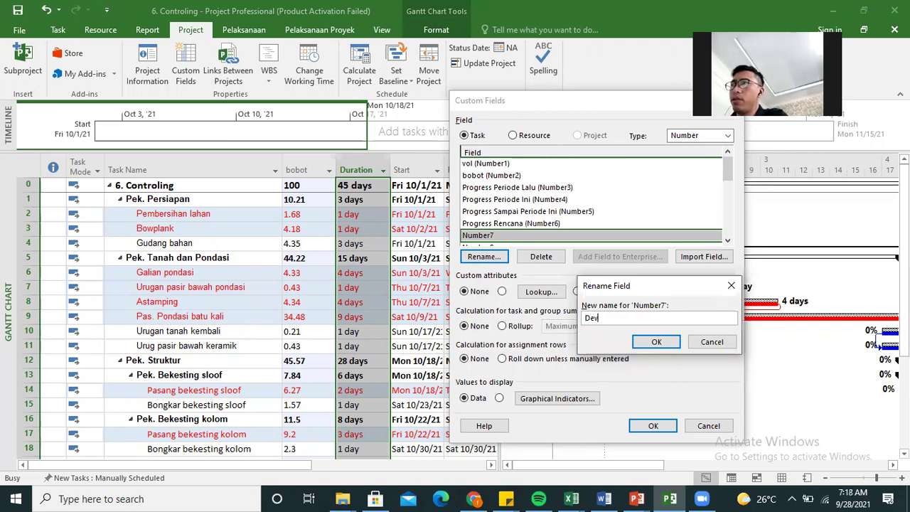
{"action": "left_click", "coordinate": [656, 342]}
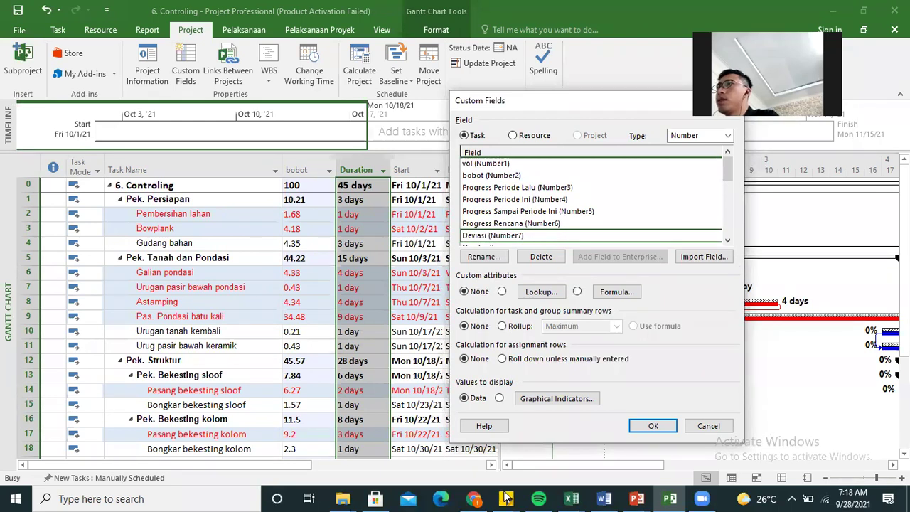
{"action": "left_click", "coordinate": [458, 23]}
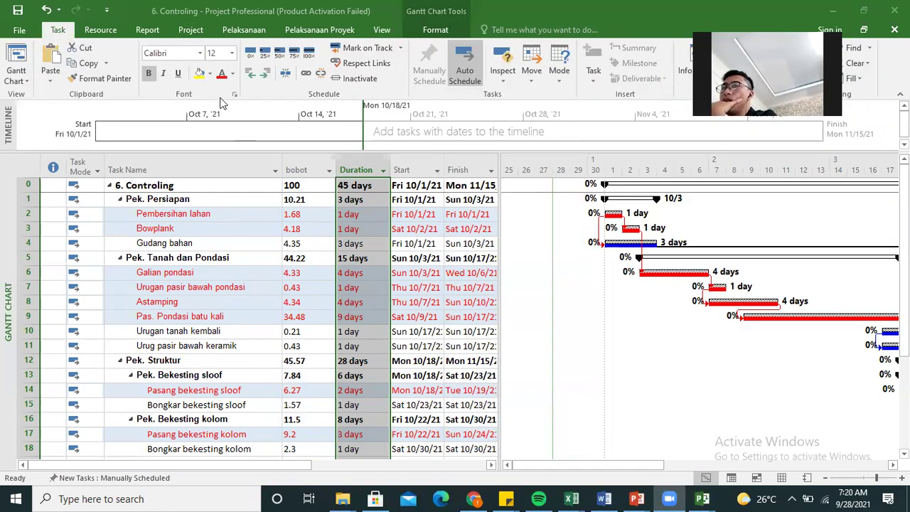
Reopen the Number-type custom fields and set Progress Periode Lalu to a Sum rollup for task and group summary rows.
{"action": "right_click", "coordinate": [354, 166]}
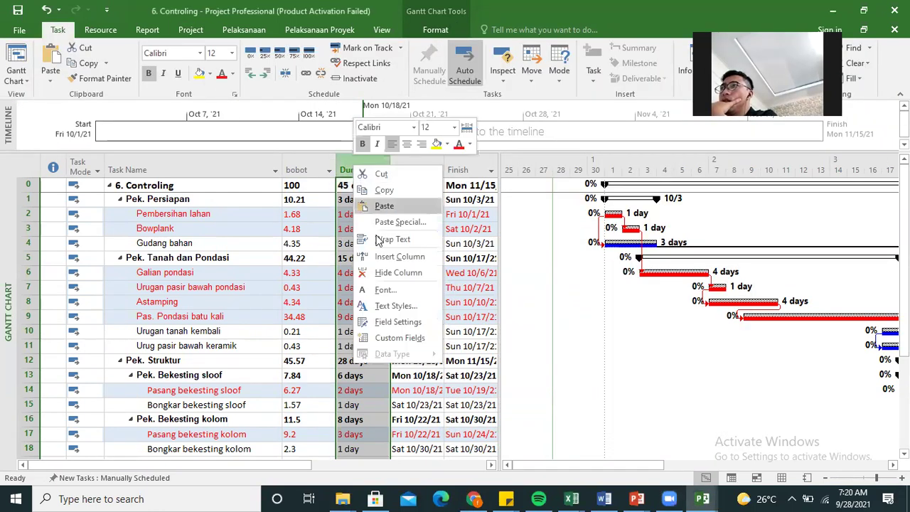
{"action": "left_click", "coordinate": [390, 339]}
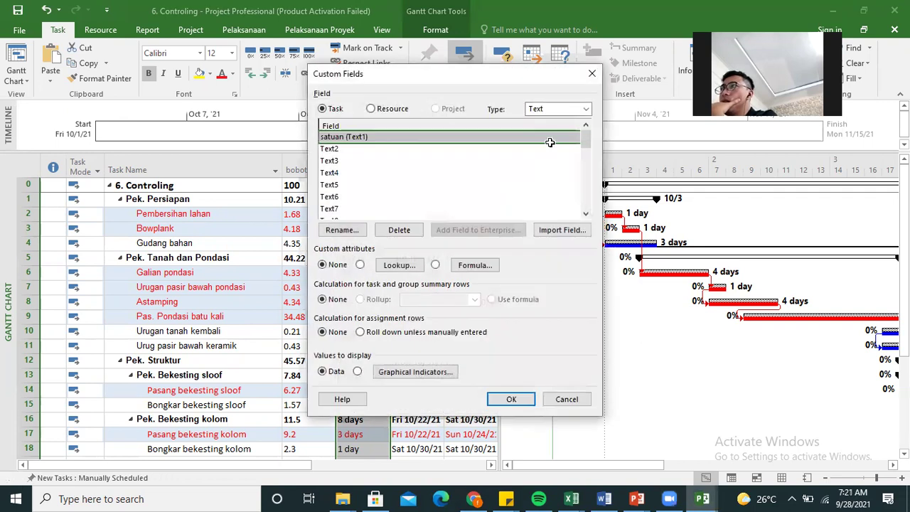
{"action": "left_click", "coordinate": [543, 109]}
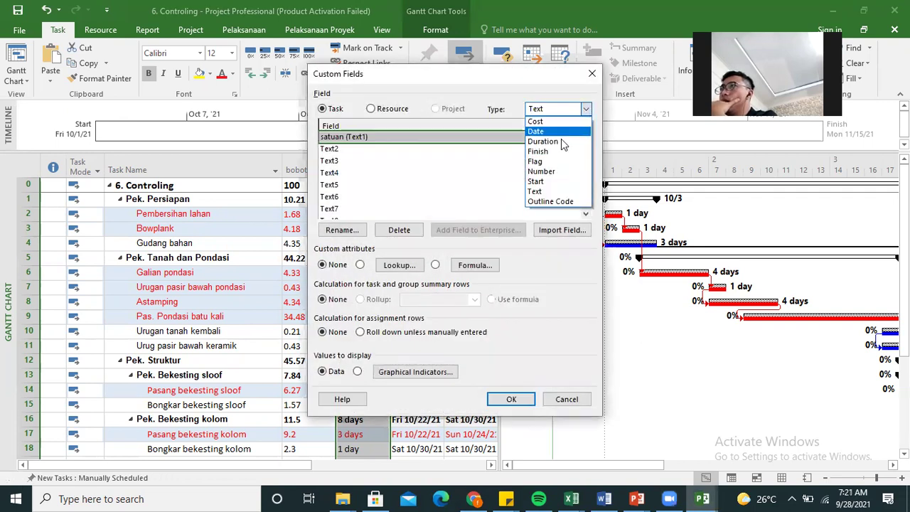
{"action": "left_click", "coordinate": [541, 172]}
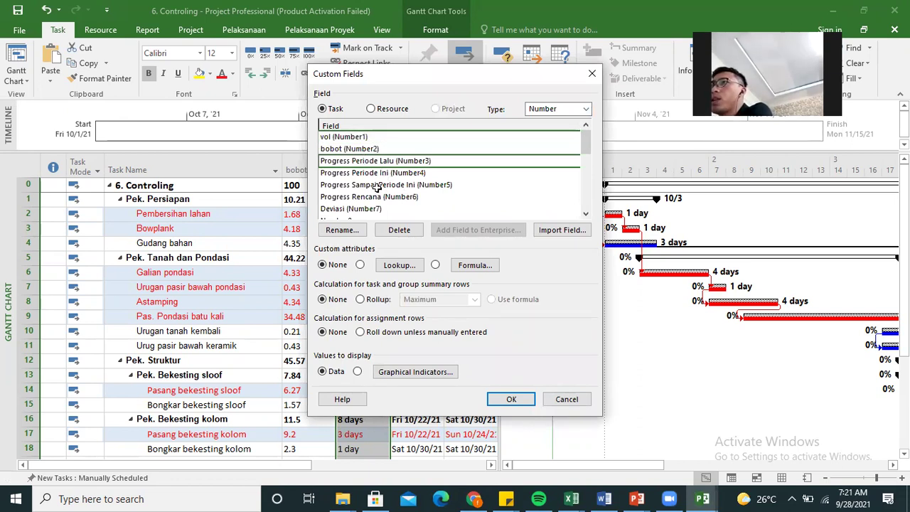
{"action": "left_click", "coordinate": [382, 185]}
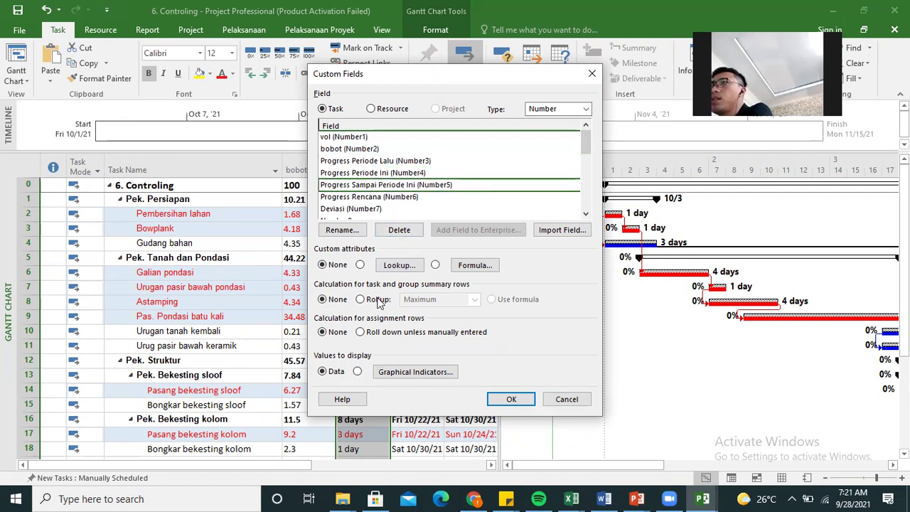
{"action": "left_click", "coordinate": [382, 160]}
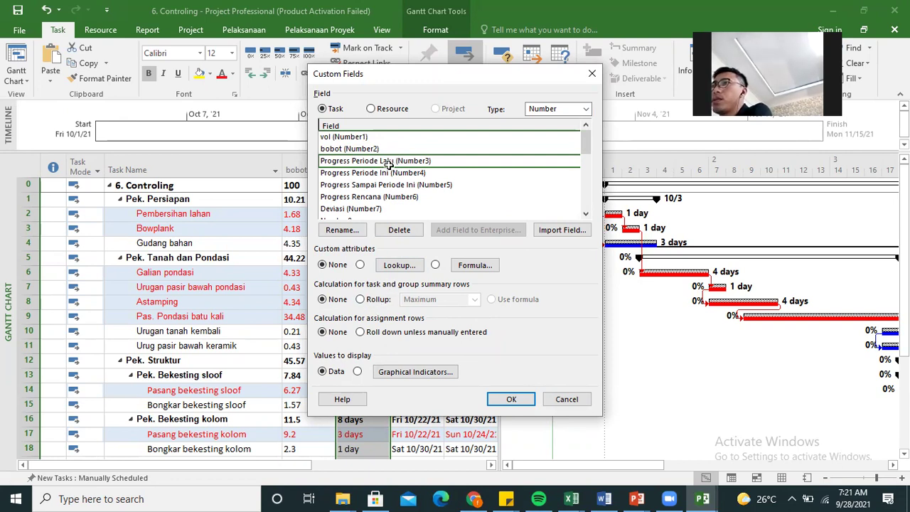
{"action": "left_click", "coordinate": [360, 300]}
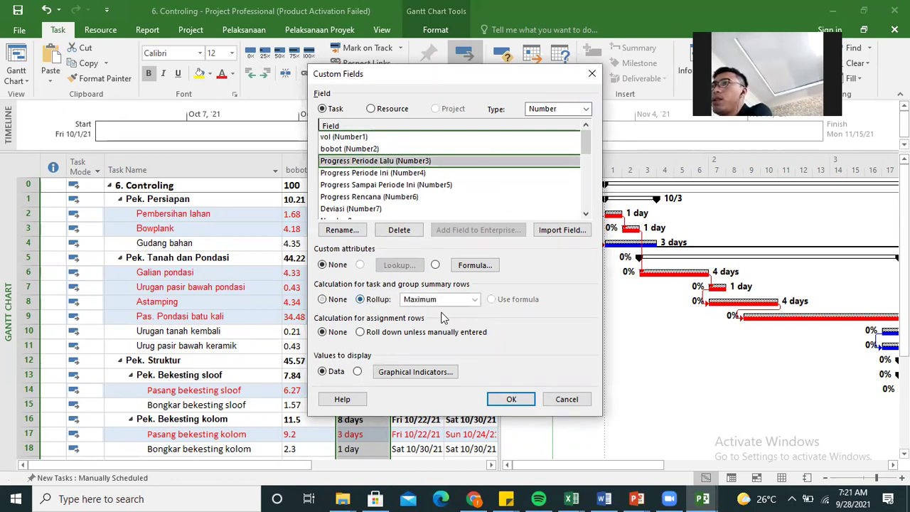
{"action": "left_click", "coordinate": [474, 300]}
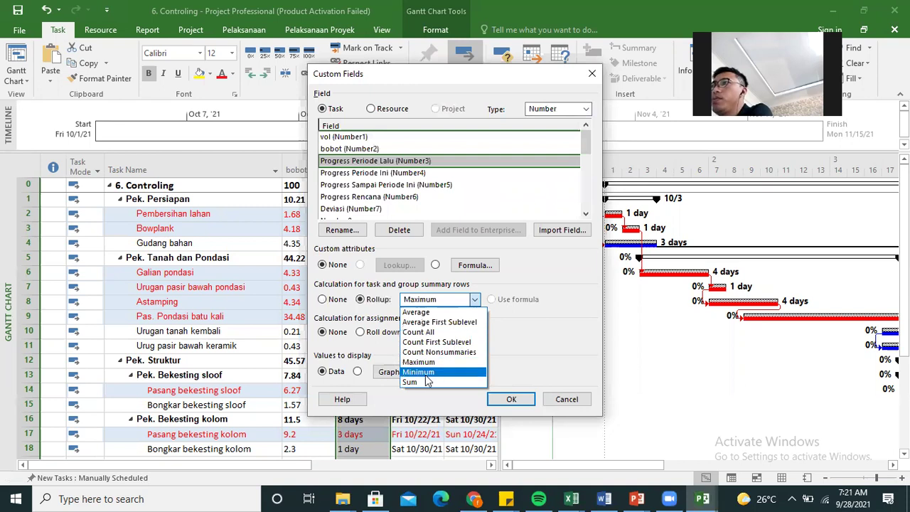
{"action": "key", "text": "Escape"}
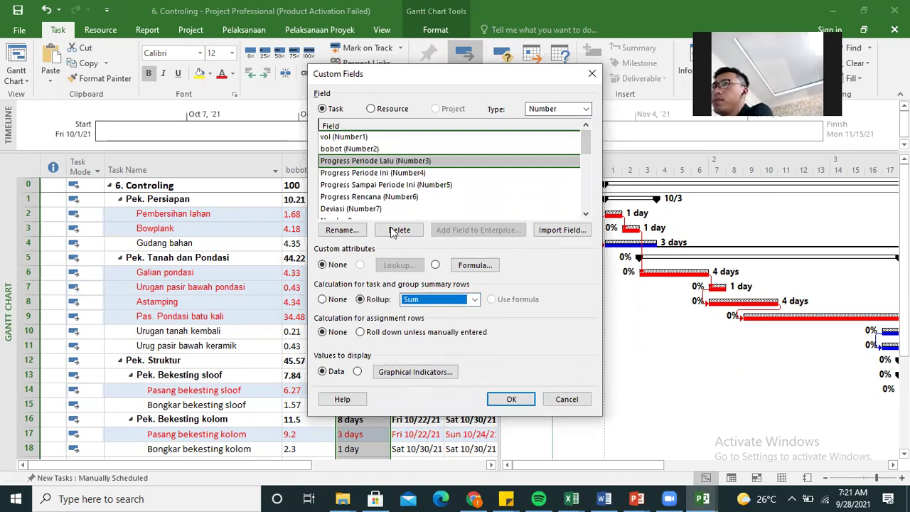
Set Progress Periode Ini to a Sum rollup for task and group summary rows.
{"action": "left_click", "coordinate": [415, 173]}
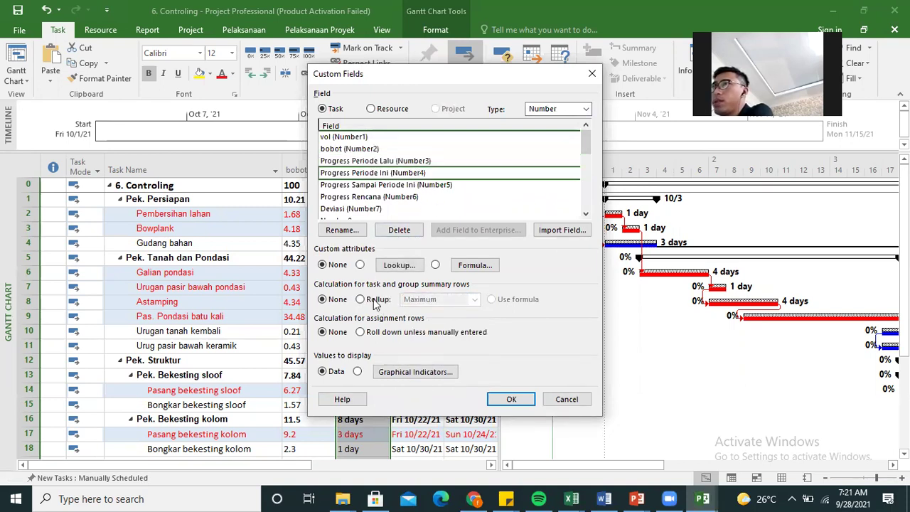
{"action": "left_click", "coordinate": [475, 299]}
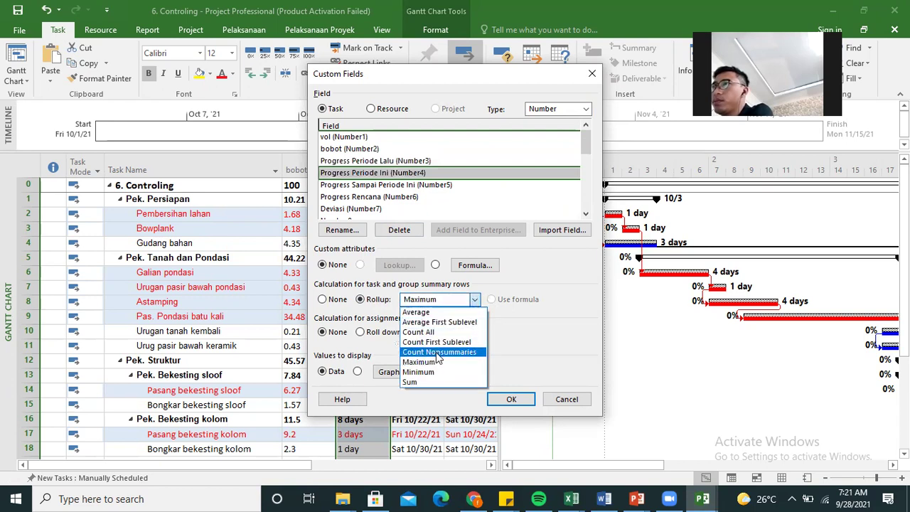
{"action": "left_click", "coordinate": [421, 382]}
Set Progress Sampai Periode Ini to a Sum rollup for task and group summary rows.
{"action": "left_click", "coordinate": [351, 184]}
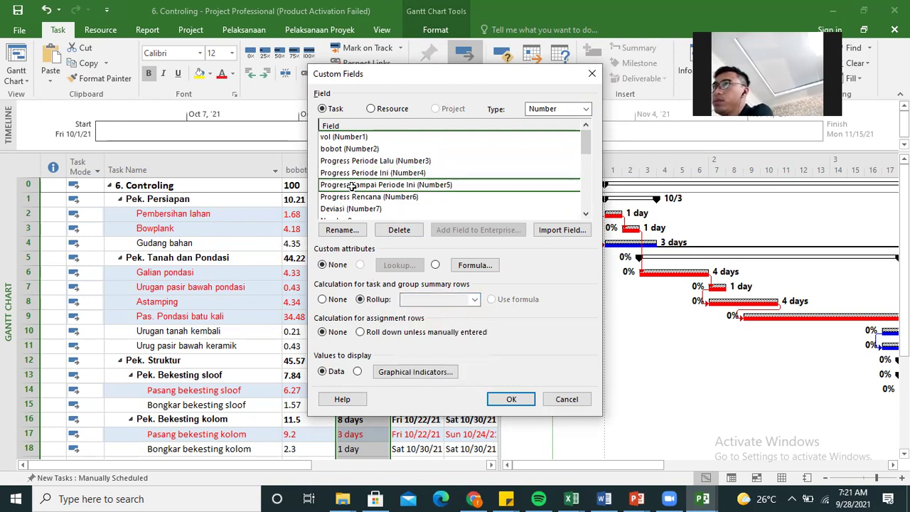
{"action": "left_click", "coordinate": [361, 299]}
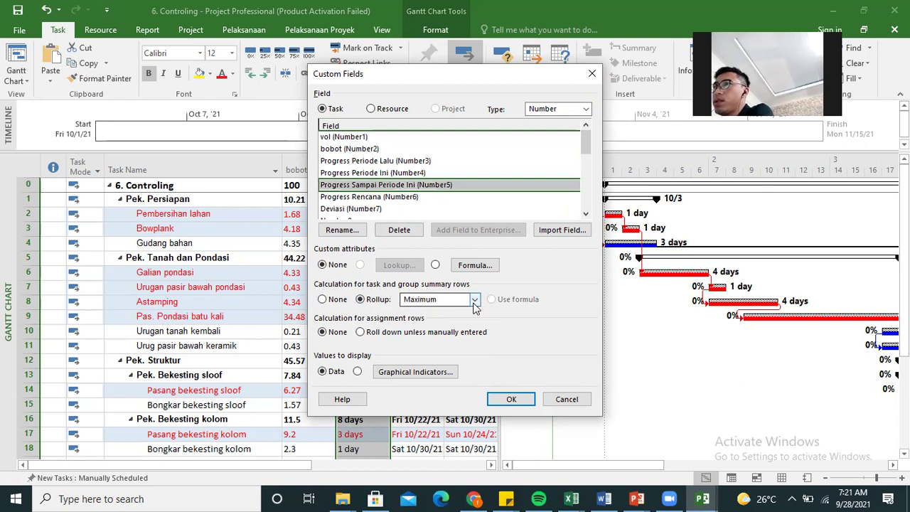
{"action": "left_click", "coordinate": [470, 299]}
{"action": "left_click", "coordinate": [424, 382]}
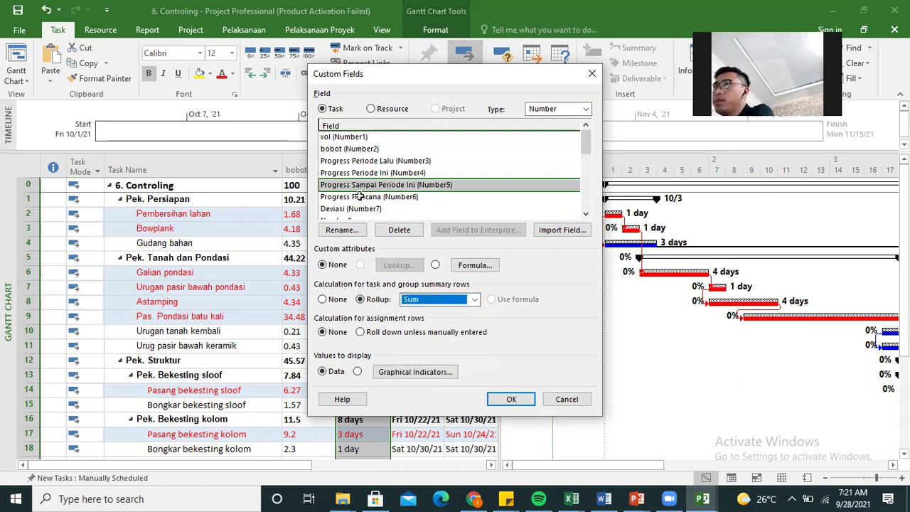
Set Progress Rencana to a Sum rollup for task and group summary rows.
{"action": "left_click", "coordinate": [359, 197]}
{"action": "left_click", "coordinate": [361, 300]}
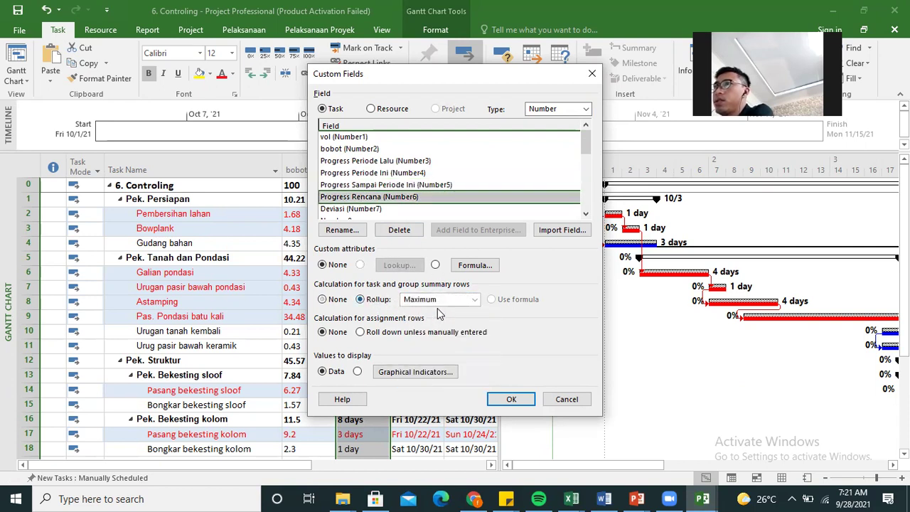
{"action": "left_click", "coordinate": [470, 300]}
{"action": "left_click", "coordinate": [409, 372]}
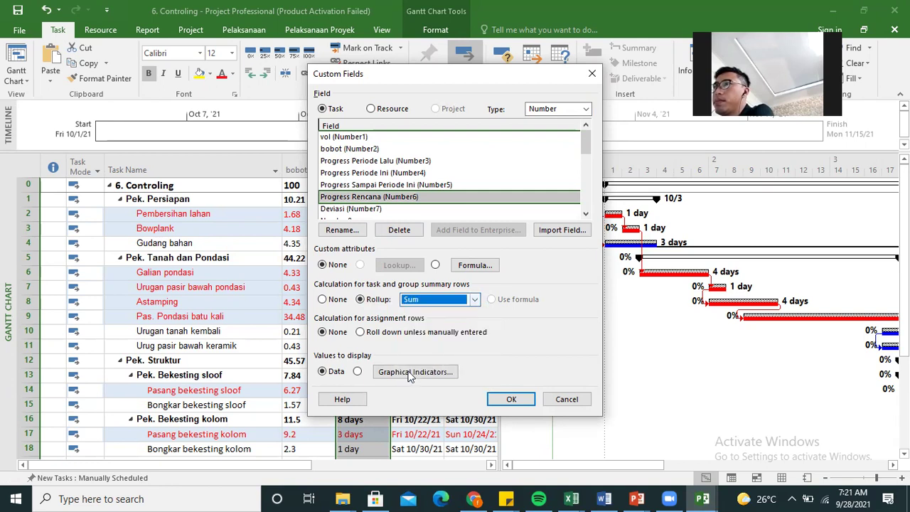
Set the Deviasi field to a Sum rollup for task and group summary rows.
{"action": "left_click", "coordinate": [332, 209]}
{"action": "left_click", "coordinate": [372, 300]}
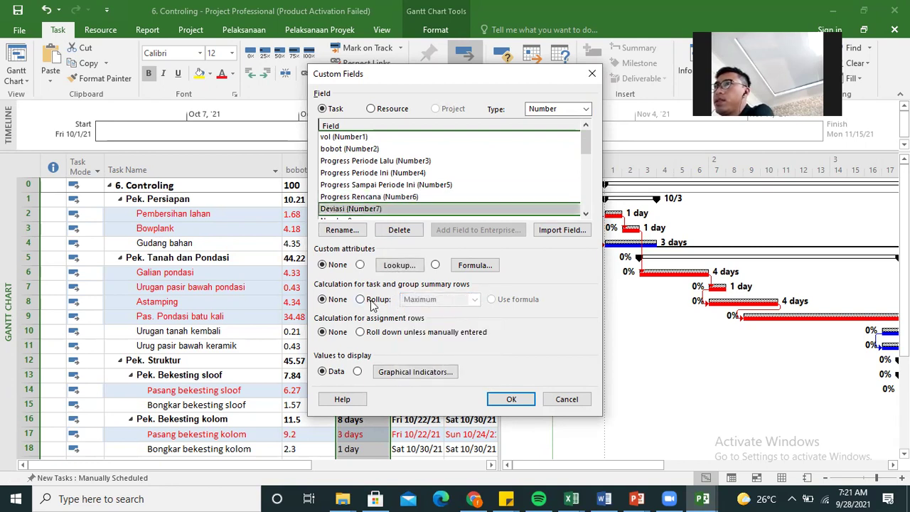
{"action": "left_click", "coordinate": [475, 300]}
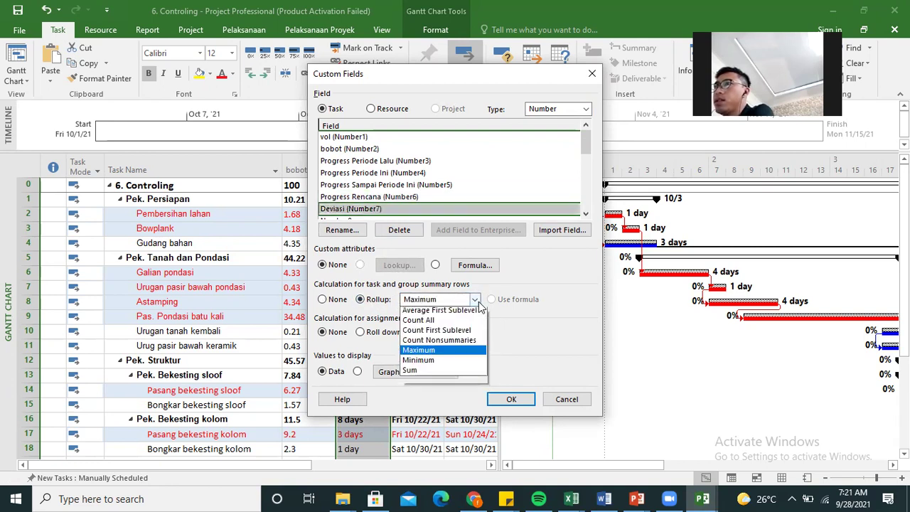
{"action": "left_click", "coordinate": [424, 378]}
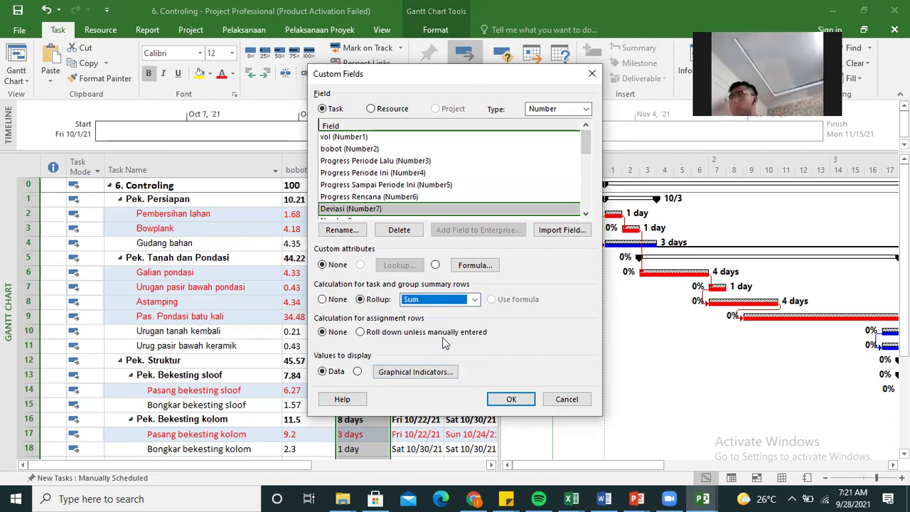
Start a formula for Progress Sampai Periode Ini by inserting the cost field BCWP.
{"action": "left_click", "coordinate": [439, 184]}
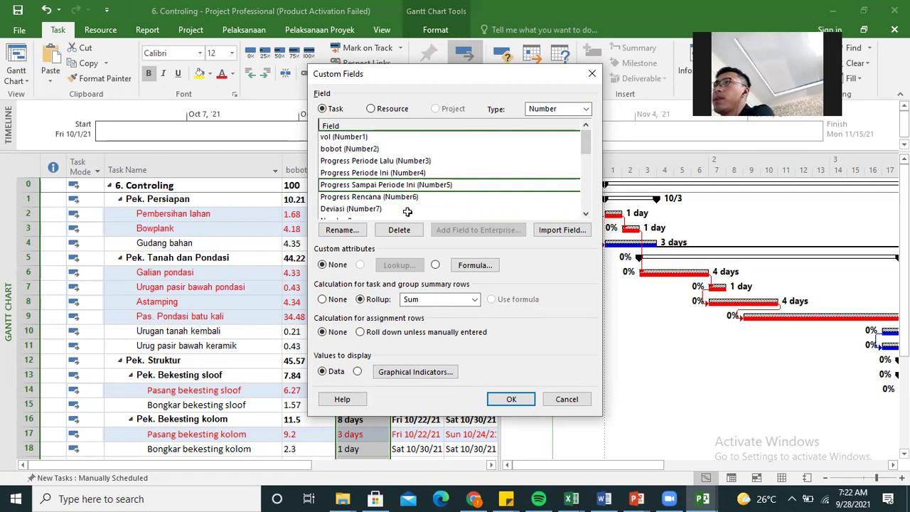
{"action": "left_click", "coordinate": [474, 265]}
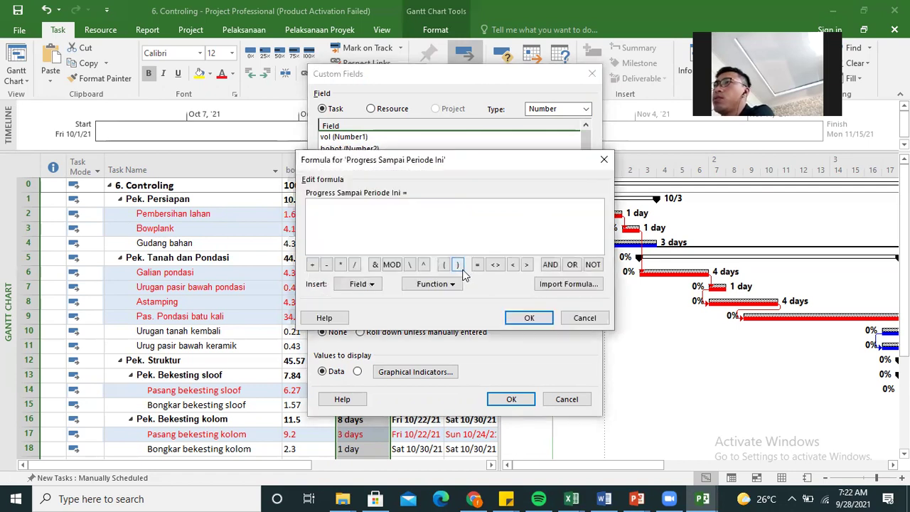
{"action": "left_click_drag", "start_coordinate": [554, 160], "coordinate": [877, 158]}
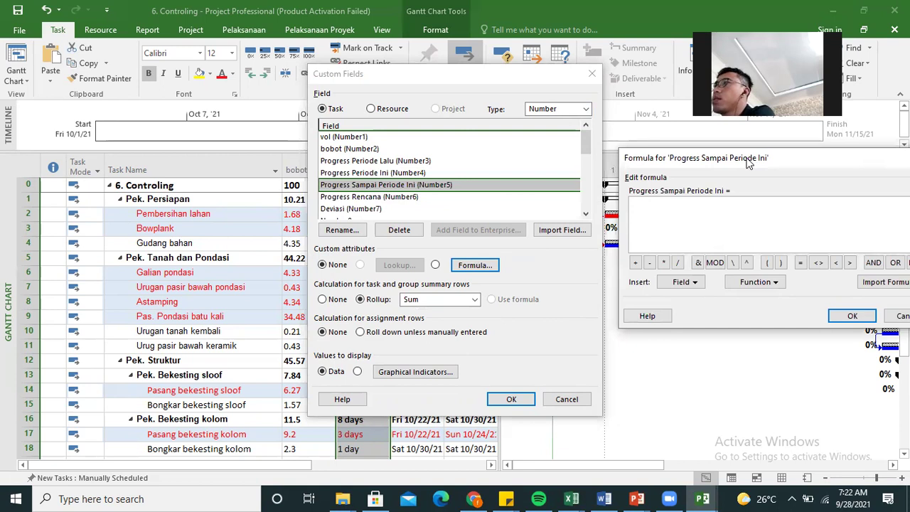
{"action": "left_click_drag", "start_coordinate": [748, 162], "coordinate": [642, 147]}
{"action": "left_click", "coordinate": [588, 268]}
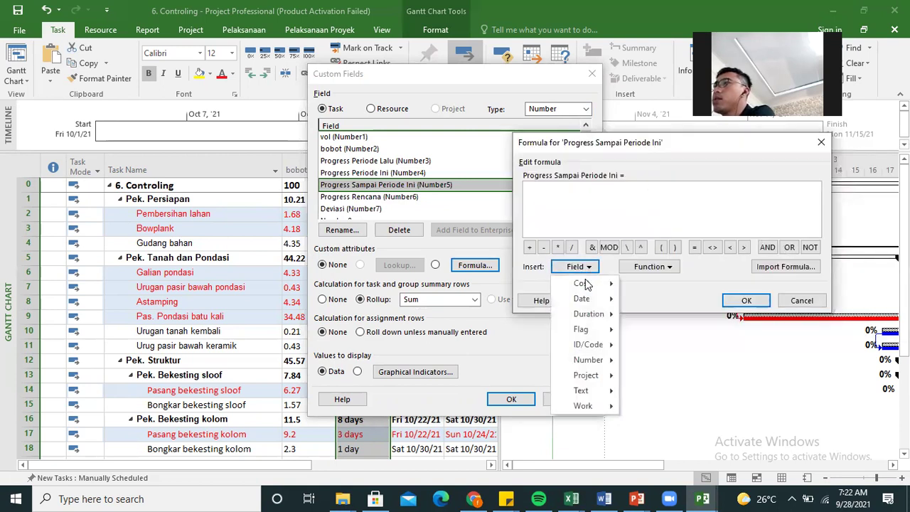
{"action": "mouse_move", "coordinate": [587, 284]}
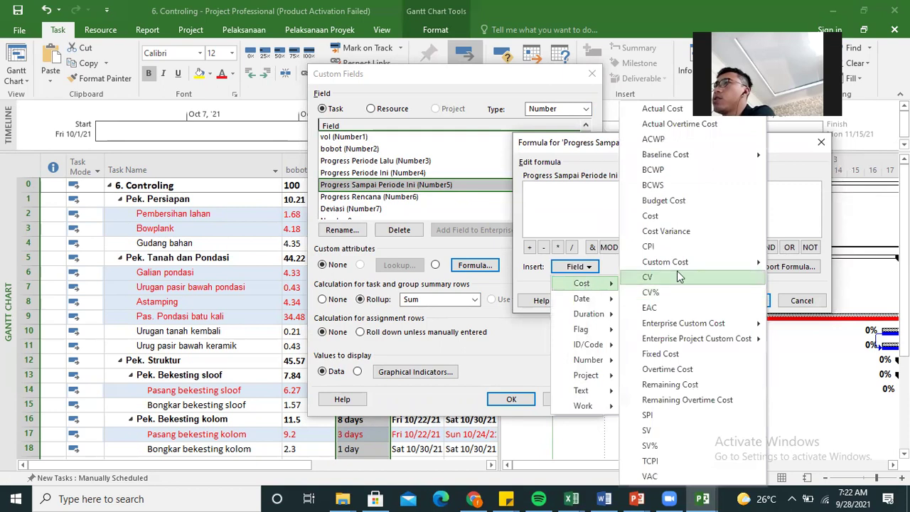
{"action": "left_click", "coordinate": [667, 169]}
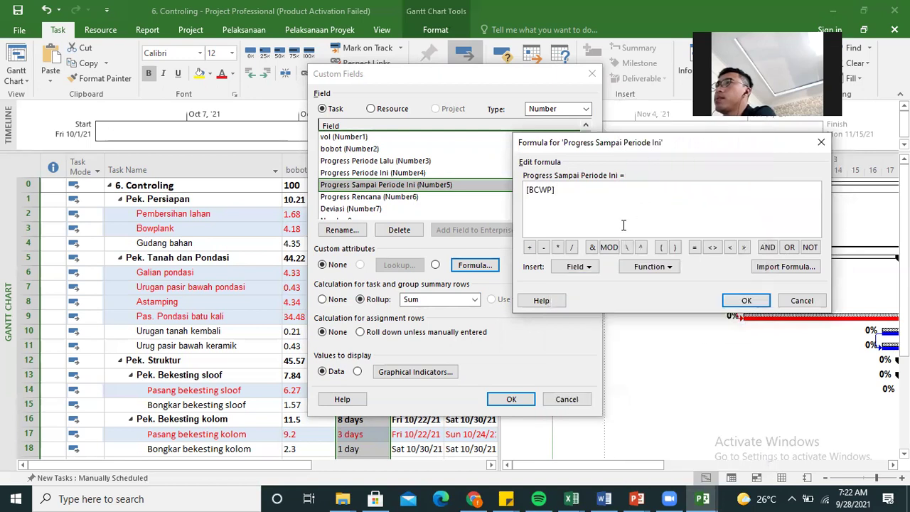
{"action": "left_click", "coordinate": [703, 499]}
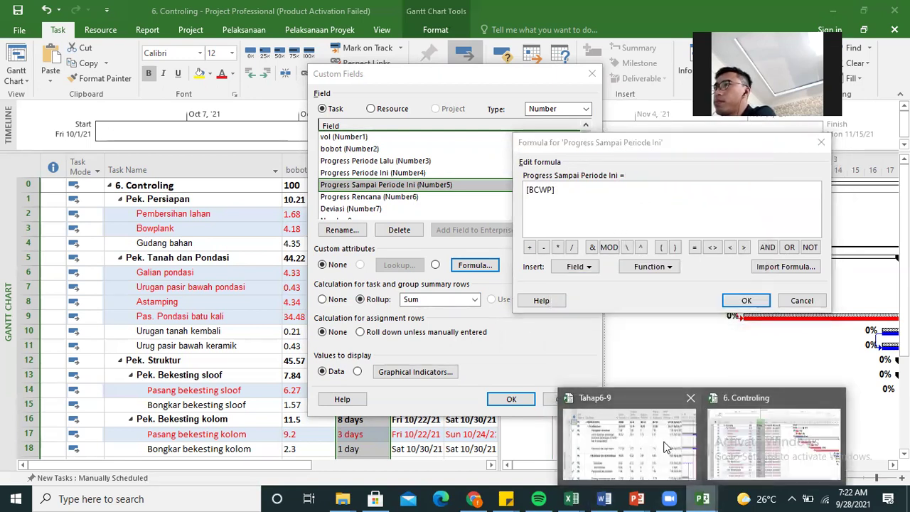
{"action": "left_click", "coordinate": [664, 444]}
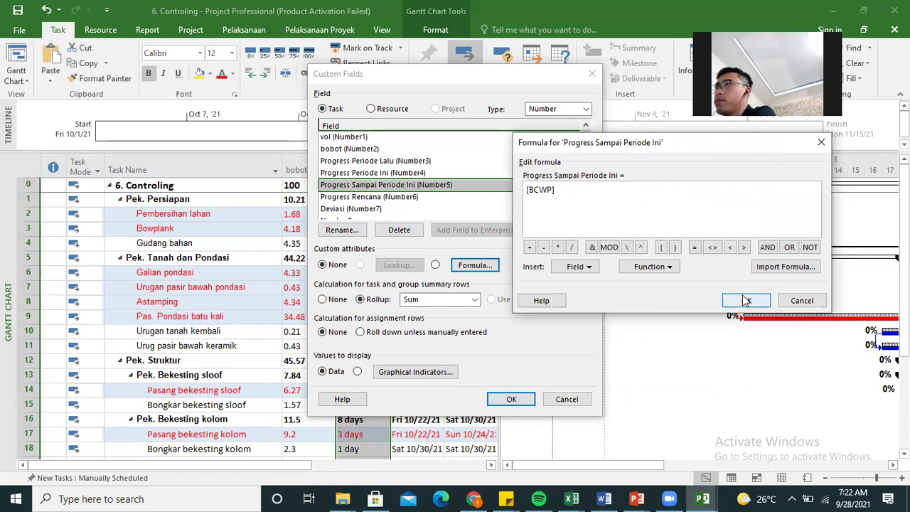
{"action": "left_click", "coordinate": [589, 194]}
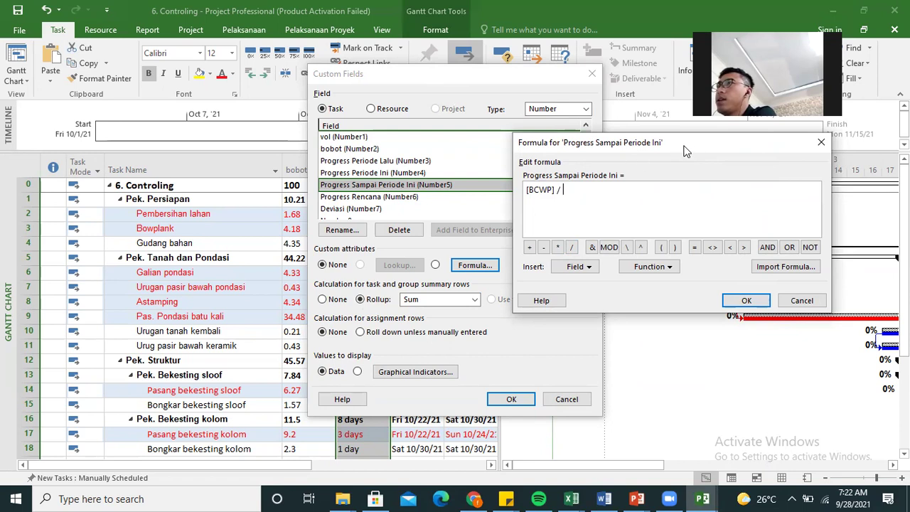
{"action": "left_click_drag", "start_coordinate": [685, 151], "coordinate": [365, 268]}
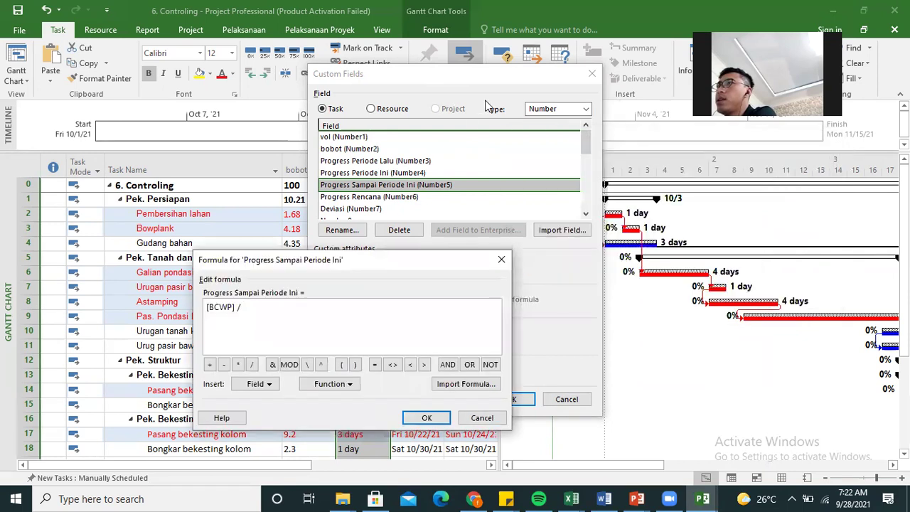
{"action": "left_click", "coordinate": [427, 418]}
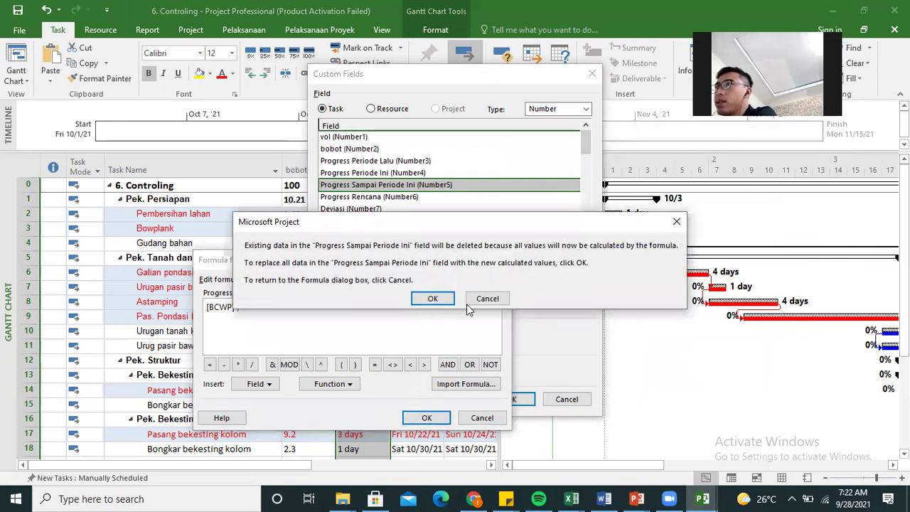
{"action": "left_click", "coordinate": [485, 297]}
{"action": "key", "text": "Escape"}
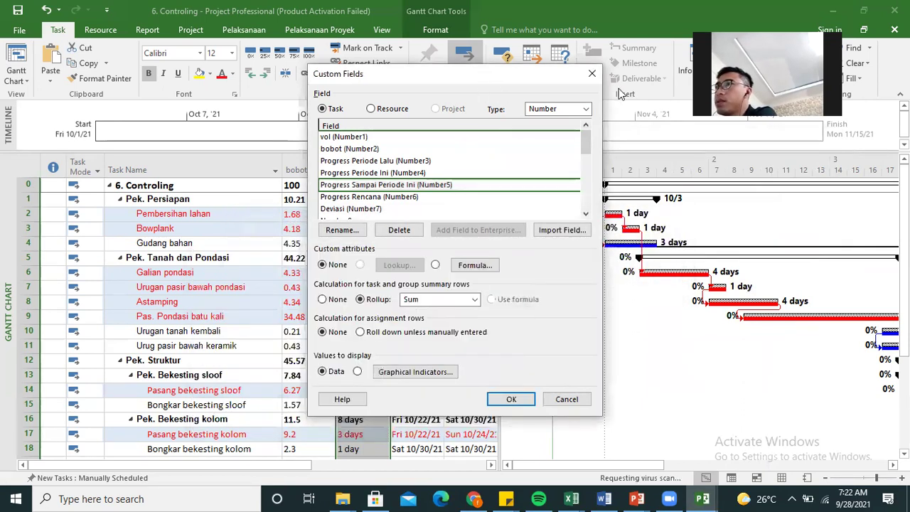
{"action": "left_click", "coordinate": [591, 74]}
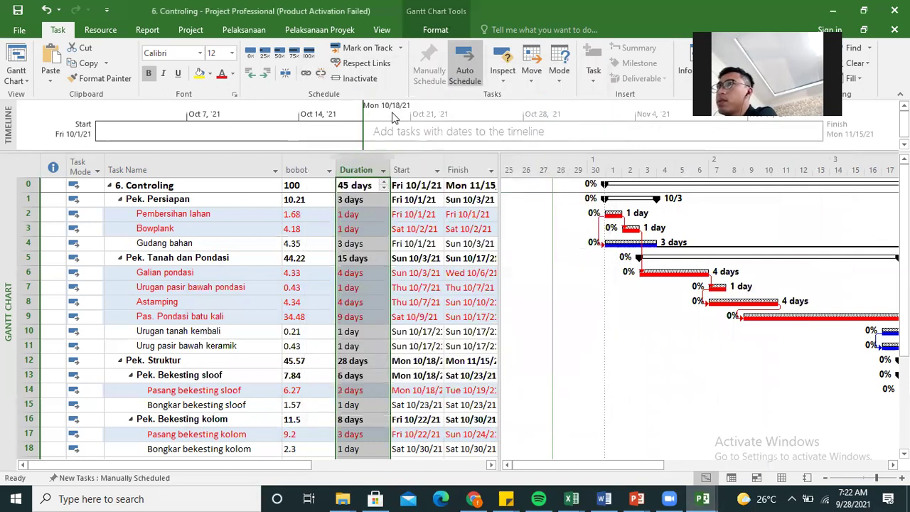
Switch the task sheet to the Cost table and copy the Total Cost of the 6. Controling project summary row.
{"action": "left_click", "coordinate": [382, 30]}
{"action": "left_click", "coordinate": [352, 70]}
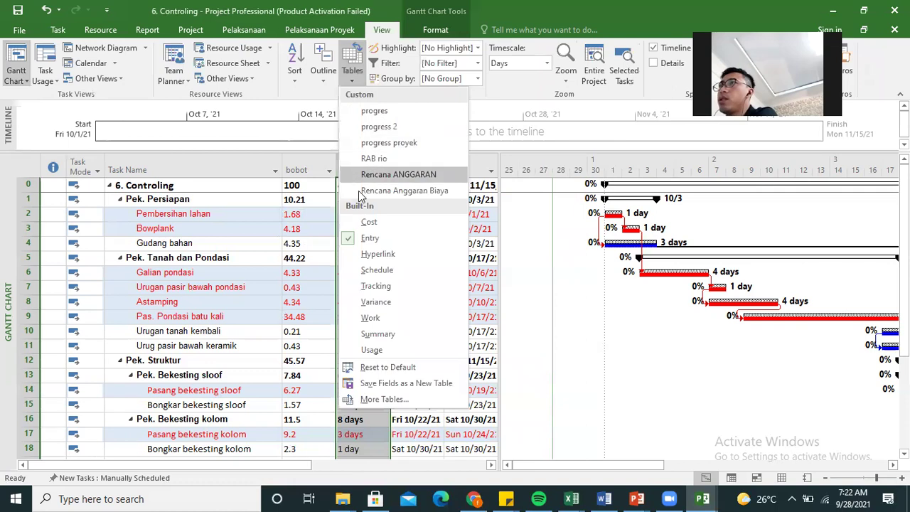
{"action": "left_click", "coordinate": [370, 223]}
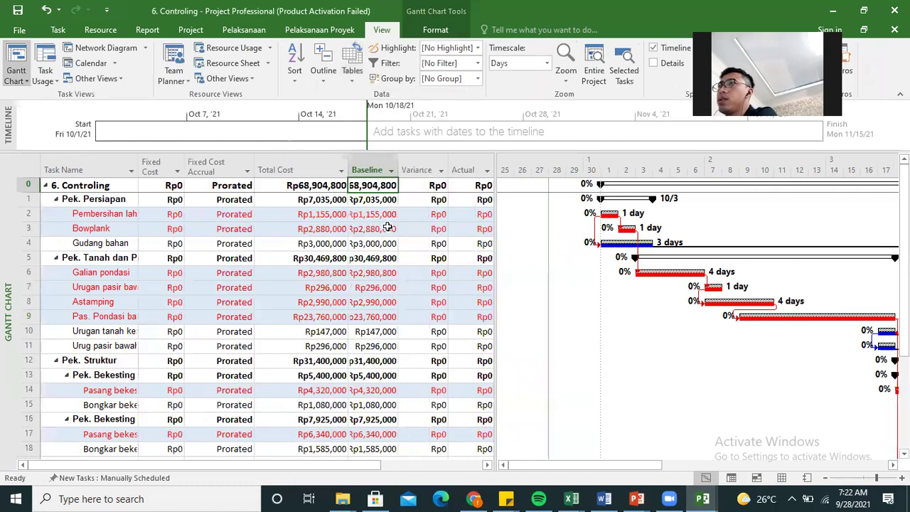
{"action": "left_click", "coordinate": [313, 188]}
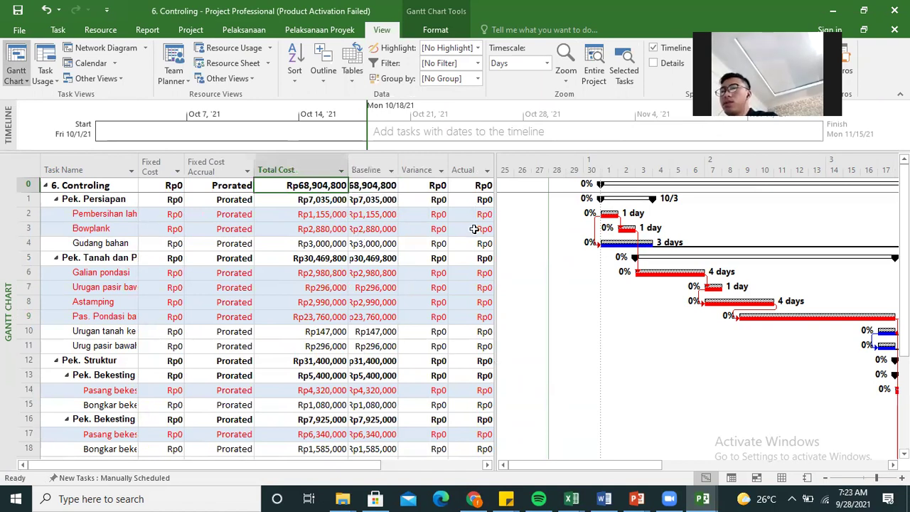
Open the custom fields of type Number and set Progress Sampai Periode Ini to use a formula.
{"action": "left_click", "coordinate": [309, 155]}
{"action": "right_click", "coordinate": [310, 158]}
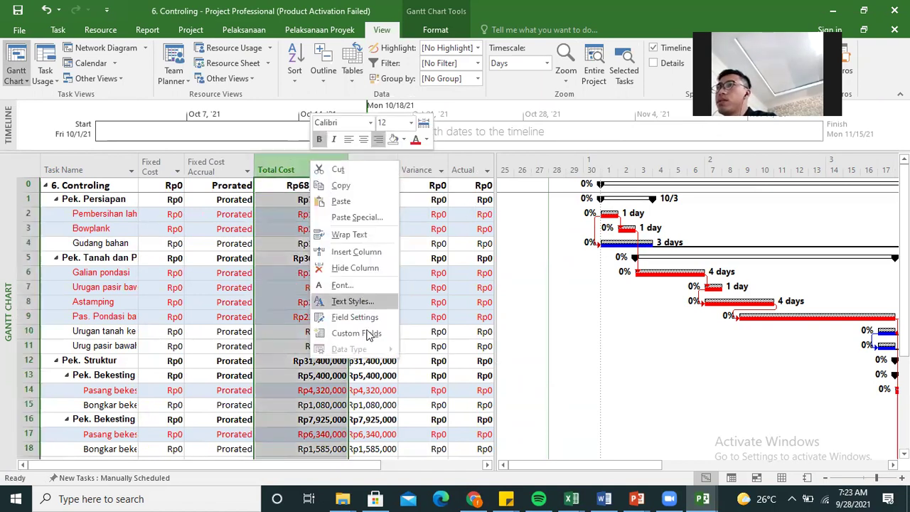
{"action": "left_click", "coordinate": [367, 333]}
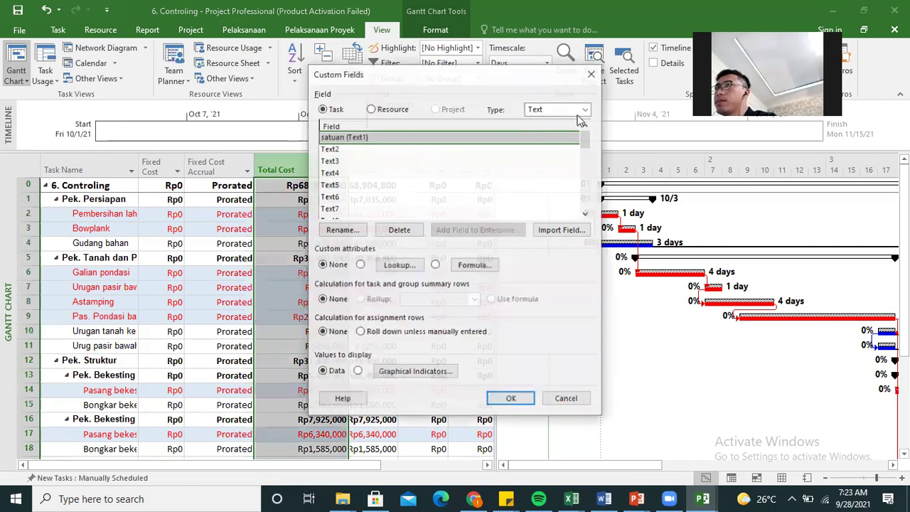
{"action": "left_click", "coordinate": [569, 108]}
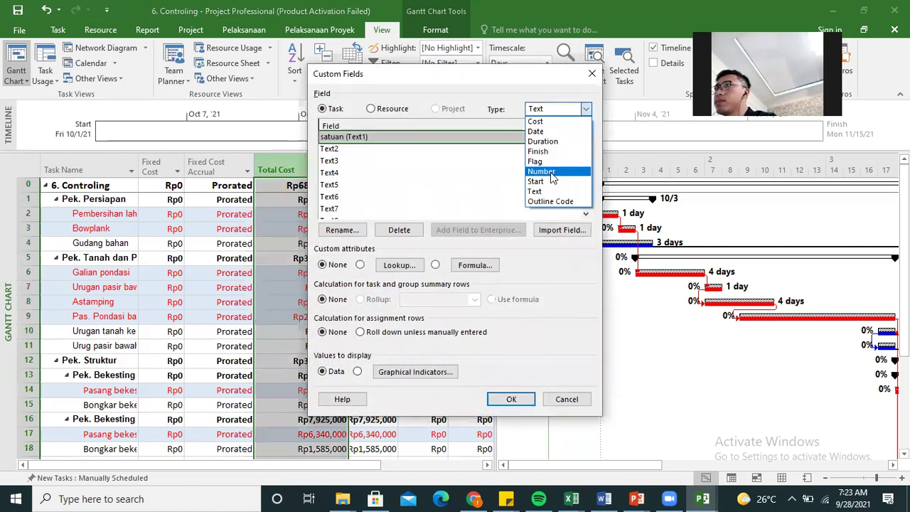
{"action": "left_click", "coordinate": [548, 181]}
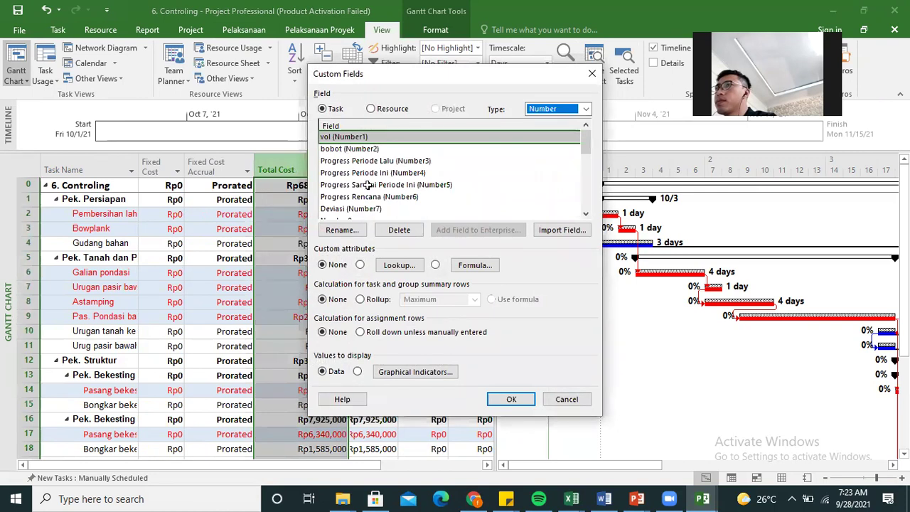
{"action": "left_click", "coordinate": [368, 185]}
{"action": "left_click", "coordinate": [462, 270]}
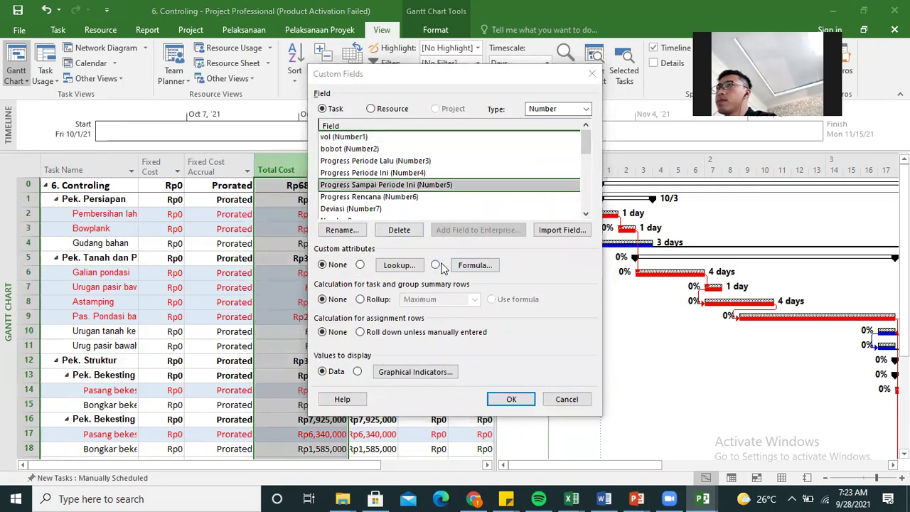
{"action": "left_click", "coordinate": [450, 289]}
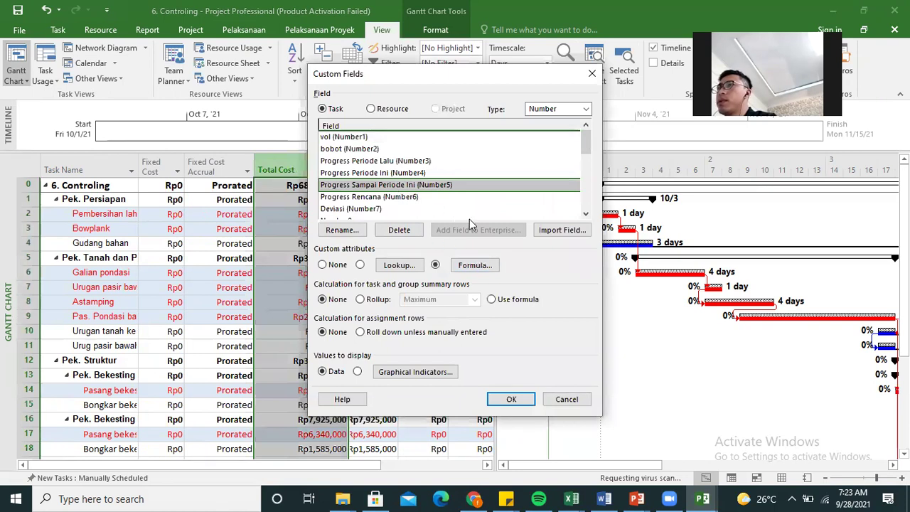
Begin the Progress Sampai Periode Ini formula with the cost field BCWP divided by the copied total Rp68,904,800.
{"action": "left_click", "coordinate": [488, 267]}
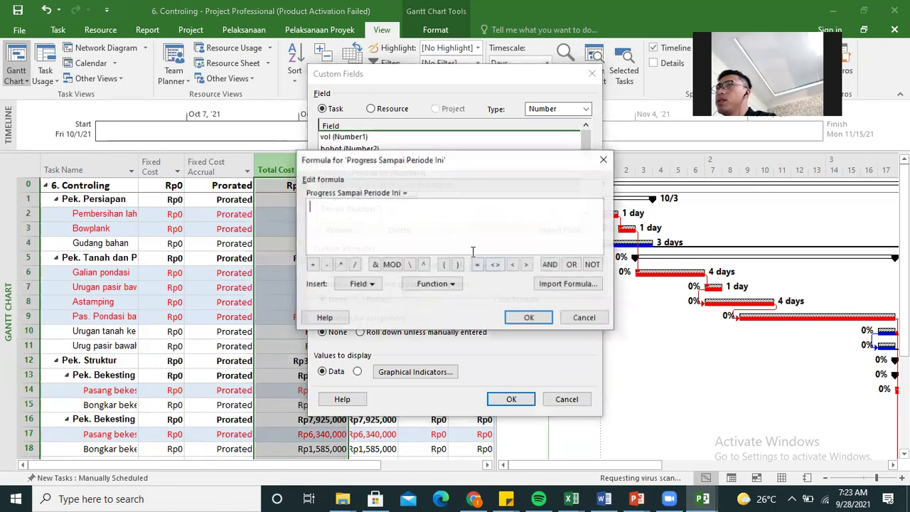
{"action": "left_click", "coordinate": [371, 282]}
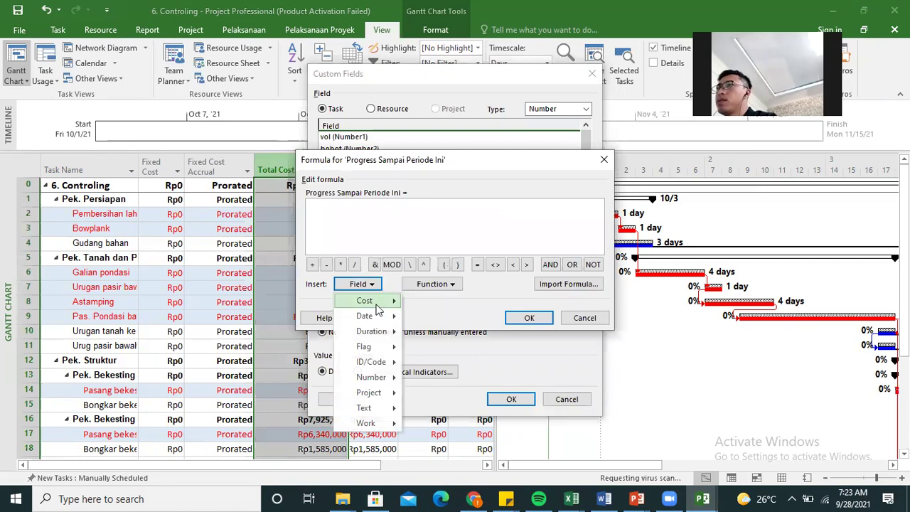
{"action": "mouse_move", "coordinate": [377, 302]}
{"action": "left_click", "coordinate": [468, 173]}
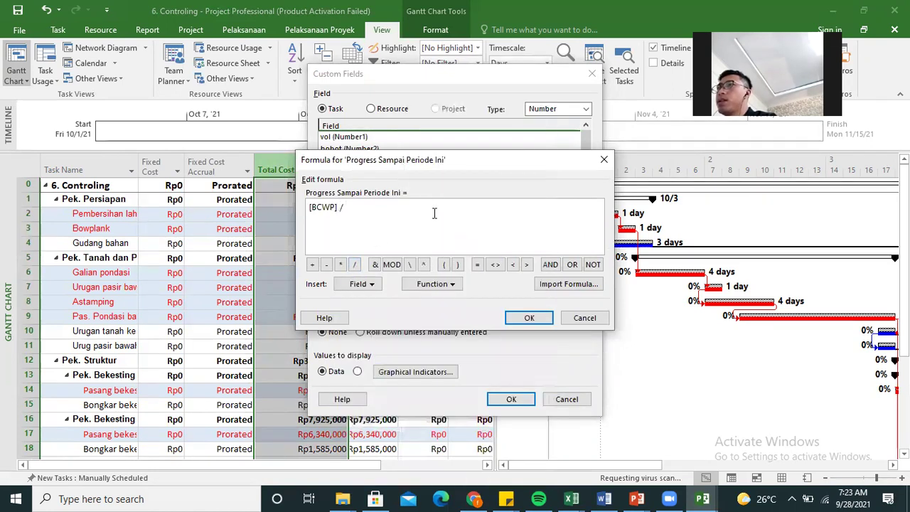
{"action": "type", "text": "Rp68,904,800"}
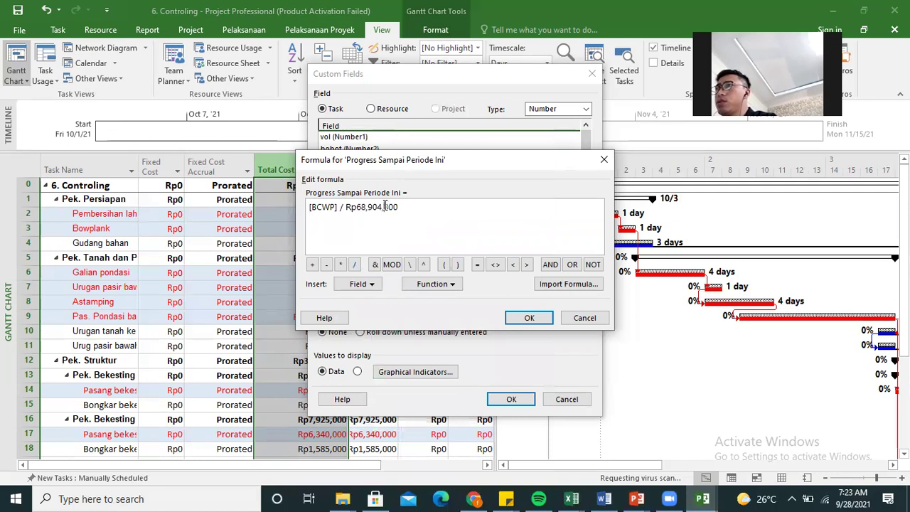
Correct and complete the formula as [BCWP] / 68904800*100, and accept replacing the field's existing data.
{"action": "key", "text": "BackSpace"}
{"action": "key", "text": "Left"}
{"action": "key", "text": "Left"}
{"action": "key", "text": "Left"}
{"action": "key", "text": "BackSpace"}
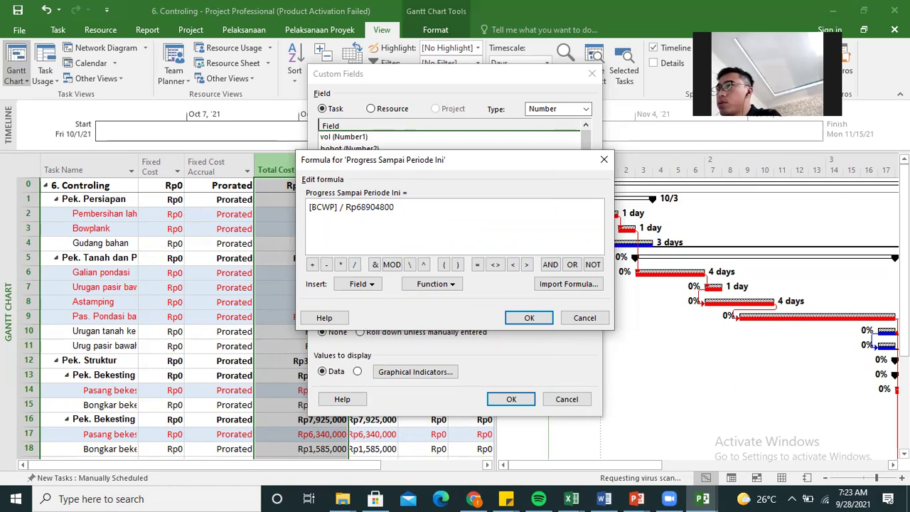
{"action": "key", "text": "BackSpace"}
{"action": "key", "text": "BackSpace"}
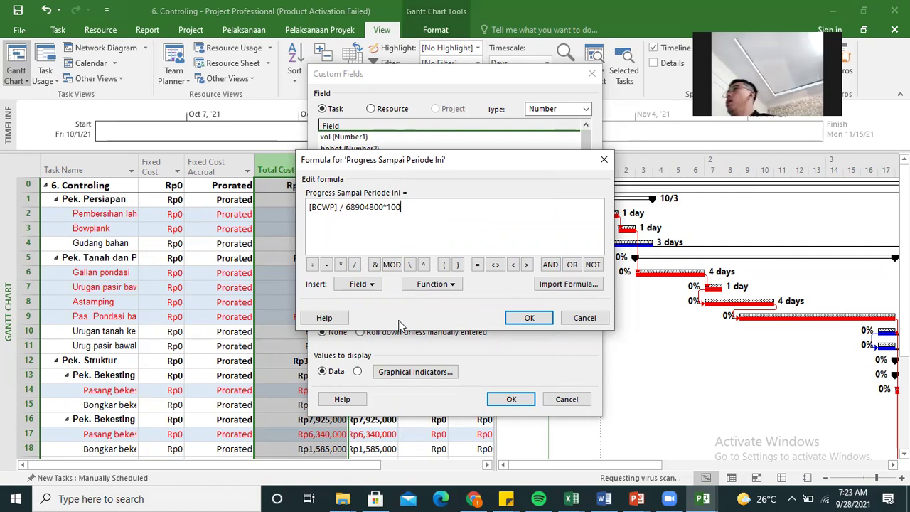
{"action": "left_click_drag", "start_coordinate": [495, 164], "coordinate": [733, 133]}
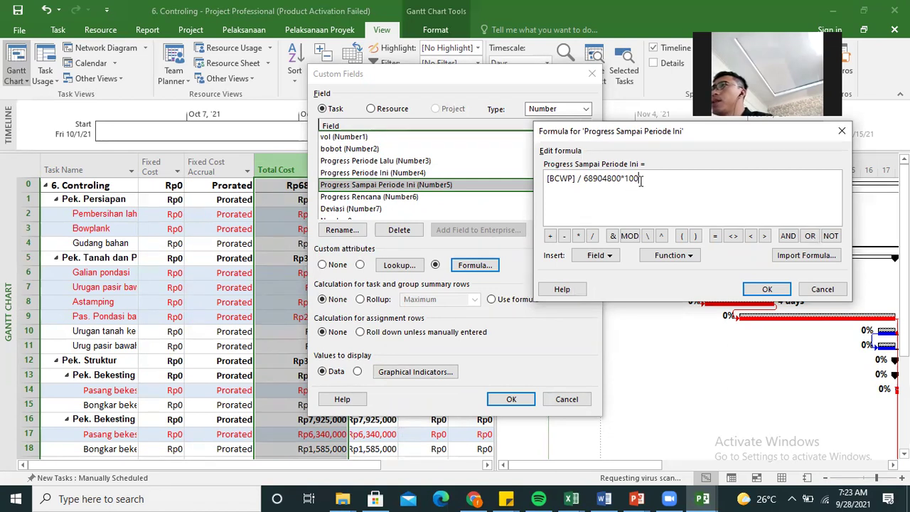
{"action": "left_click", "coordinate": [753, 295]}
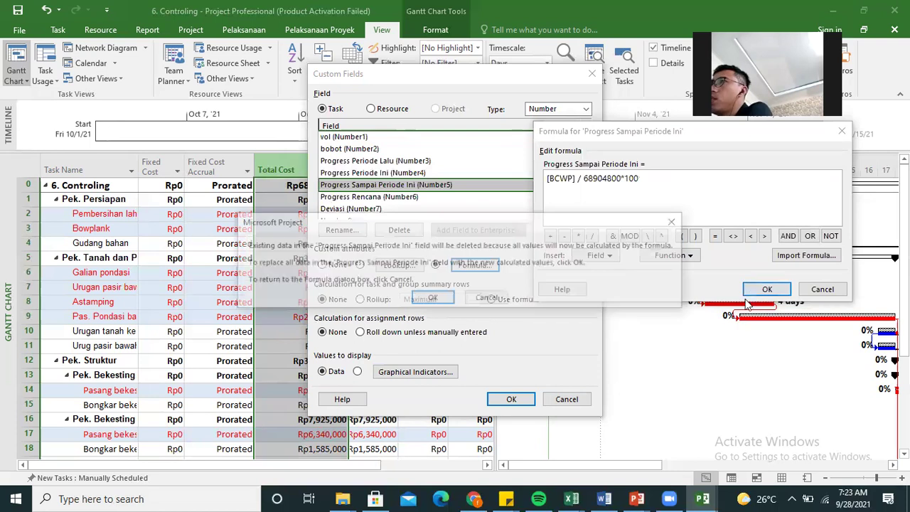
{"action": "left_click", "coordinate": [434, 319]}
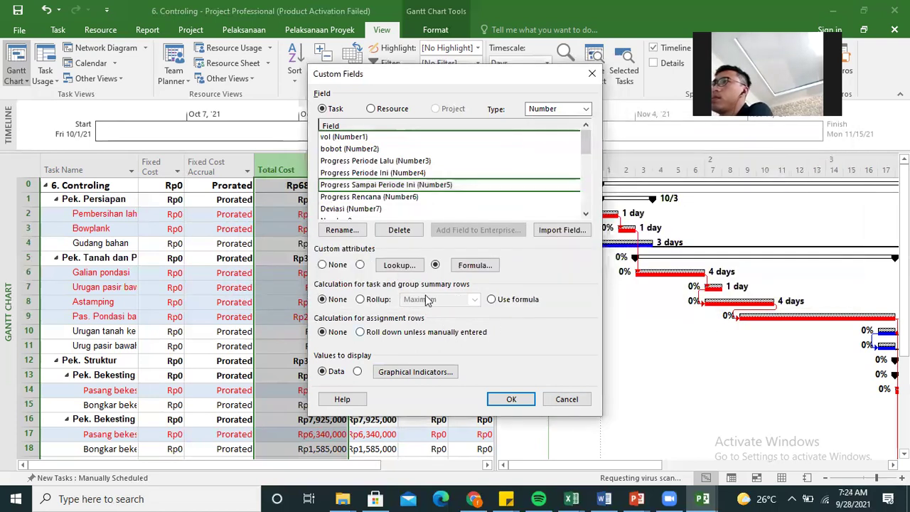
Start a formula for the Progress Periode Ini field with the custom number field Progress Sampai Periode Ini followed by a minus sign.
{"action": "left_click", "coordinate": [381, 173]}
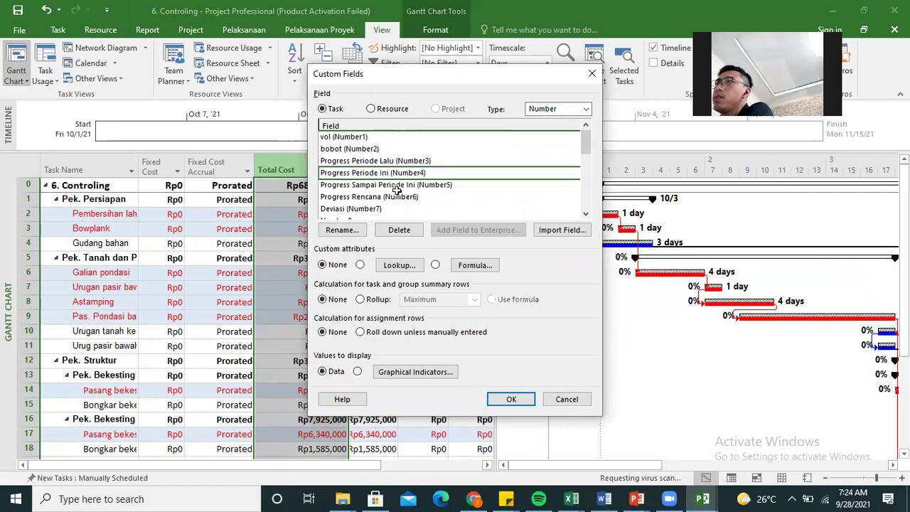
{"action": "left_click", "coordinate": [461, 267]}
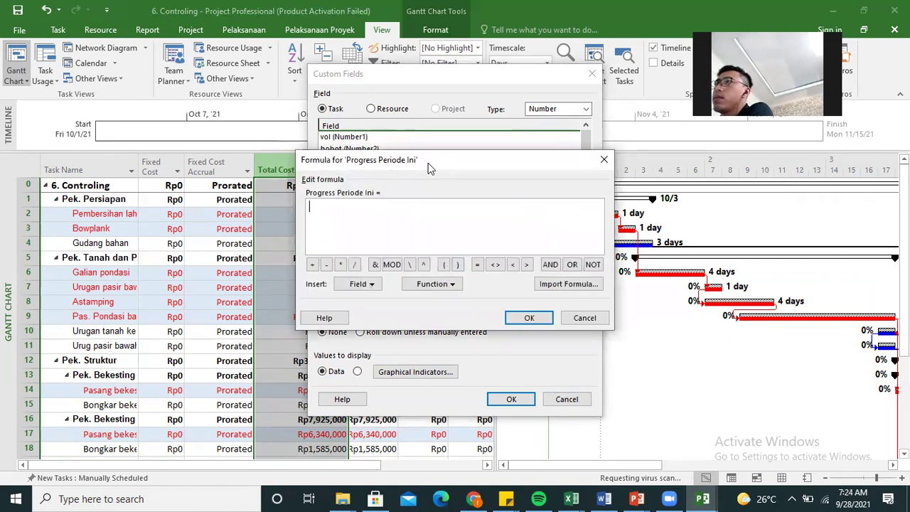
{"action": "left_click_drag", "start_coordinate": [428, 162], "coordinate": [695, 134]}
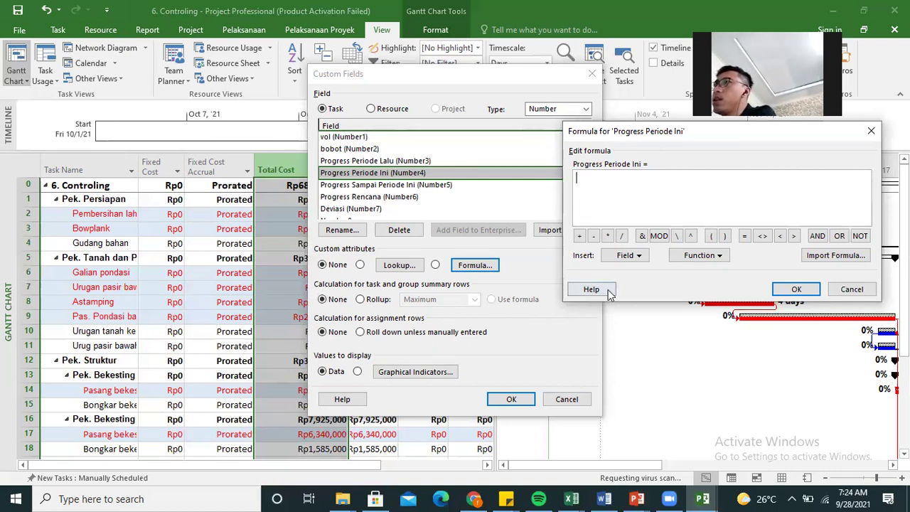
{"action": "left_click", "coordinate": [621, 257]}
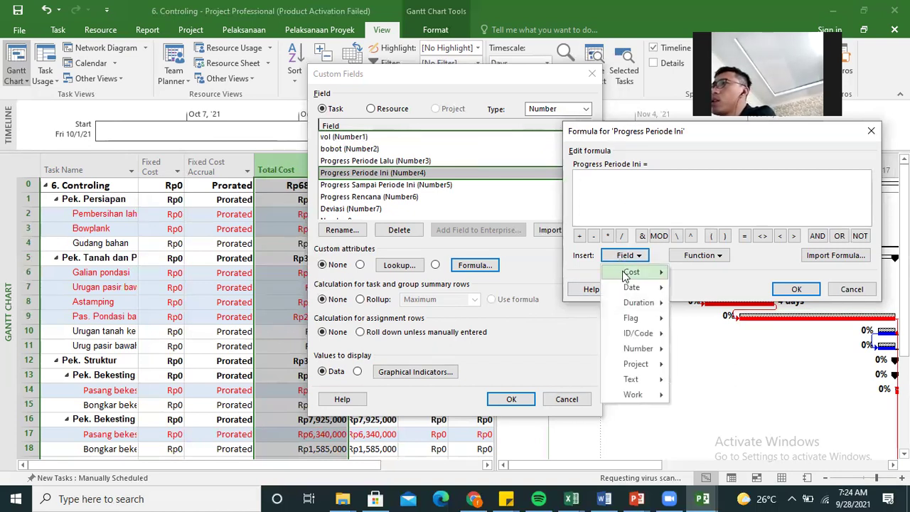
{"action": "mouse_move", "coordinate": [622, 272]}
{"action": "mouse_move", "coordinate": [712, 265]}
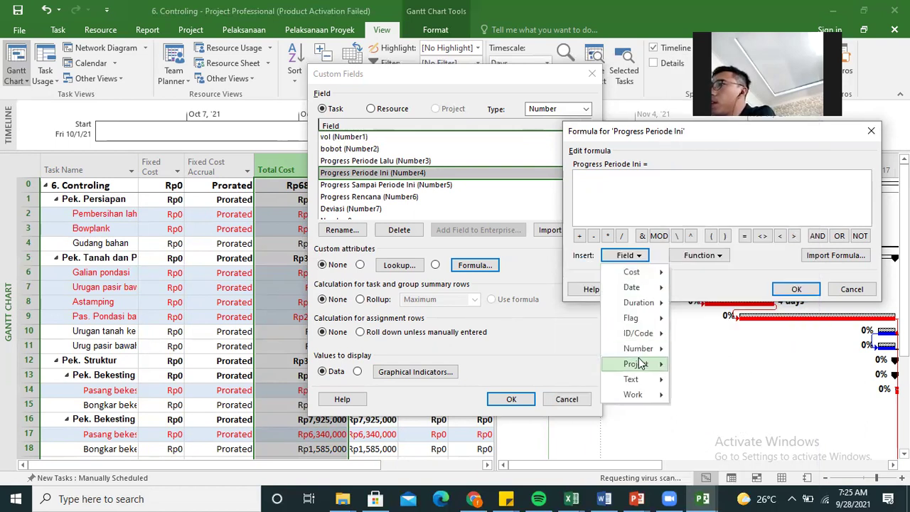
{"action": "mouse_move", "coordinate": [646, 349]}
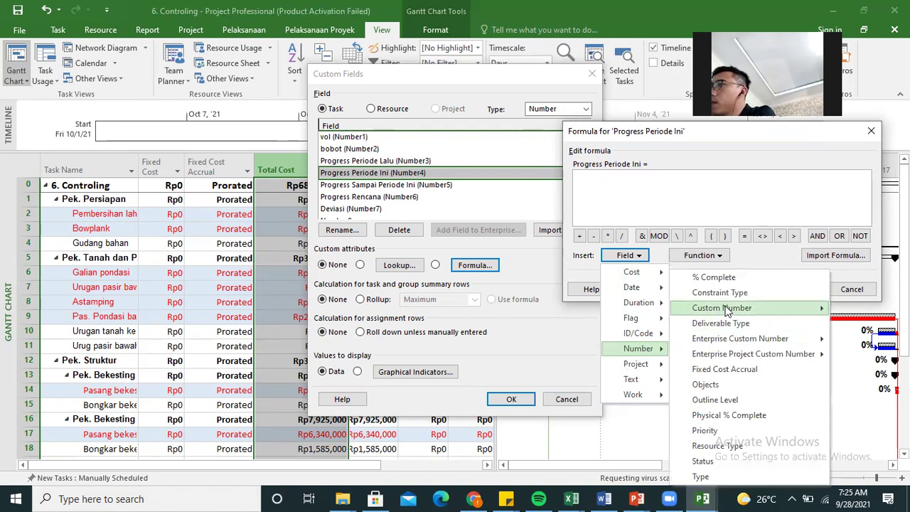
{"action": "mouse_move", "coordinate": [728, 311]}
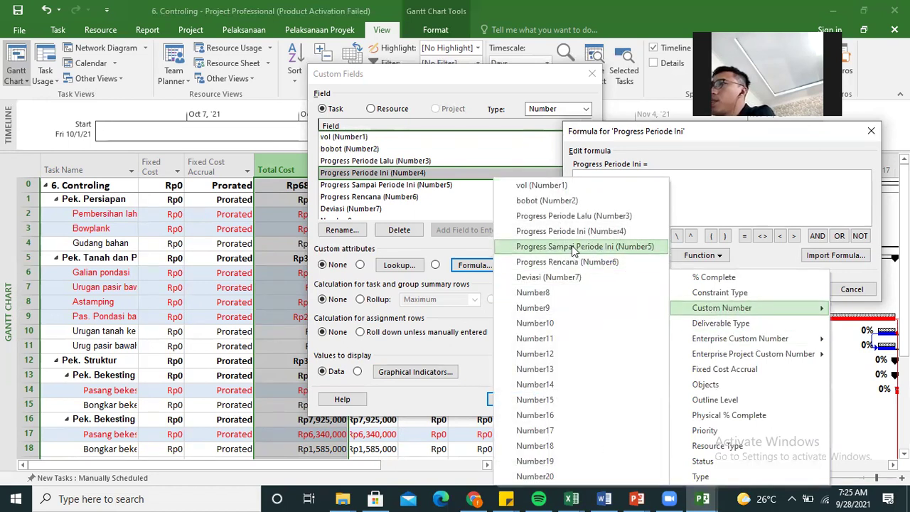
{"action": "left_click", "coordinate": [624, 249]}
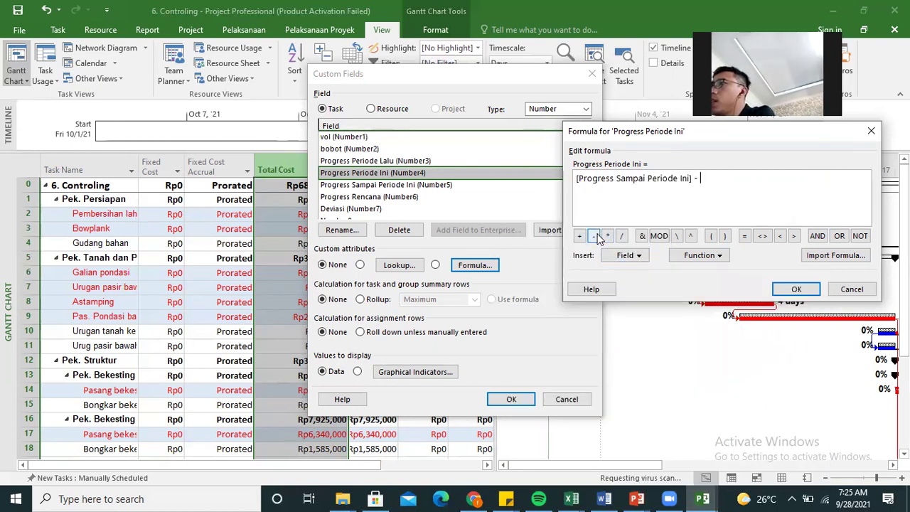
Complete the formula by subtracting the custom number field Progress Periode Lalu, and accept replacing the existing data of Progress Periode Ini.
{"action": "left_click", "coordinate": [625, 255]}
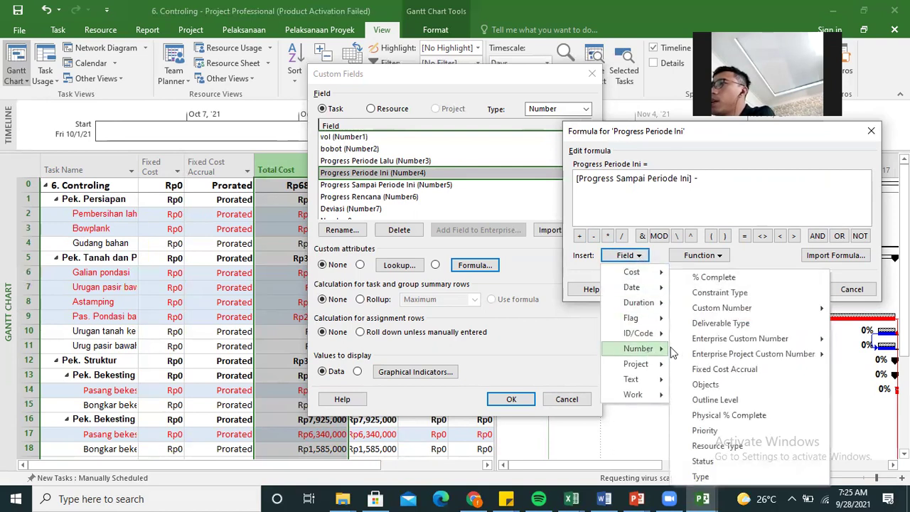
{"action": "mouse_move", "coordinate": [723, 313]}
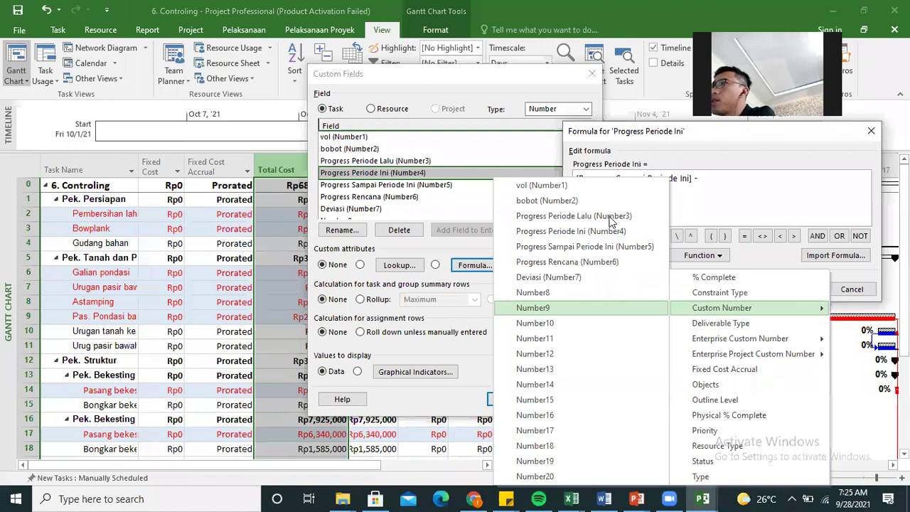
{"action": "left_click", "coordinate": [681, 214]}
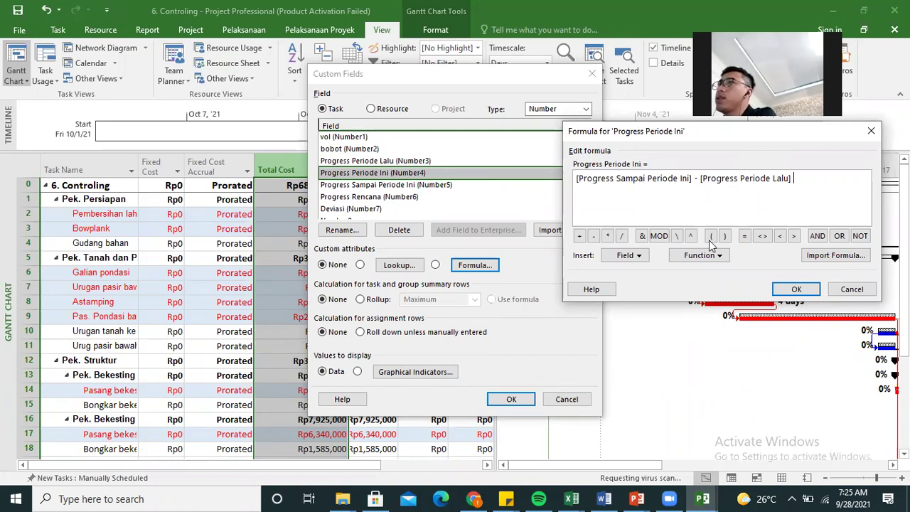
{"action": "left_click", "coordinate": [796, 290]}
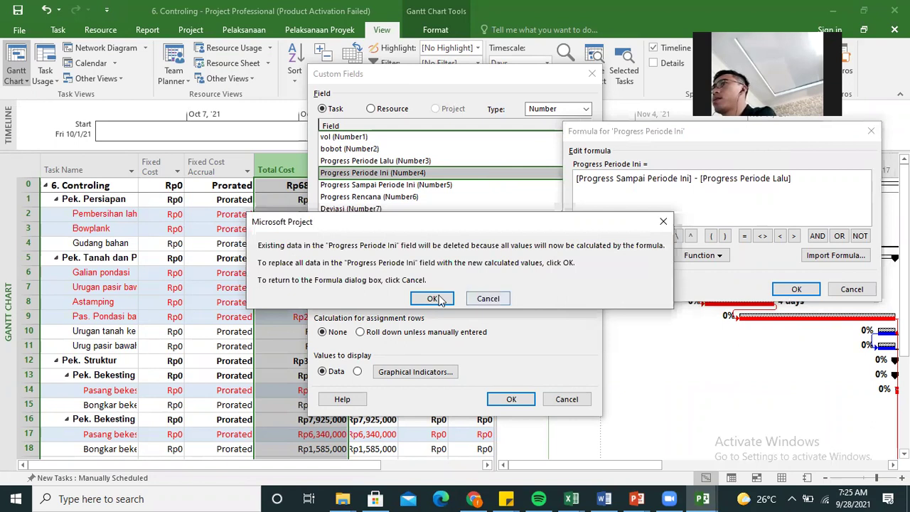
{"action": "key", "text": "Return"}
Set the task and group summary row calculation of Progress Periode Lalu to roll up by Sum.
{"action": "left_click", "coordinate": [406, 160]}
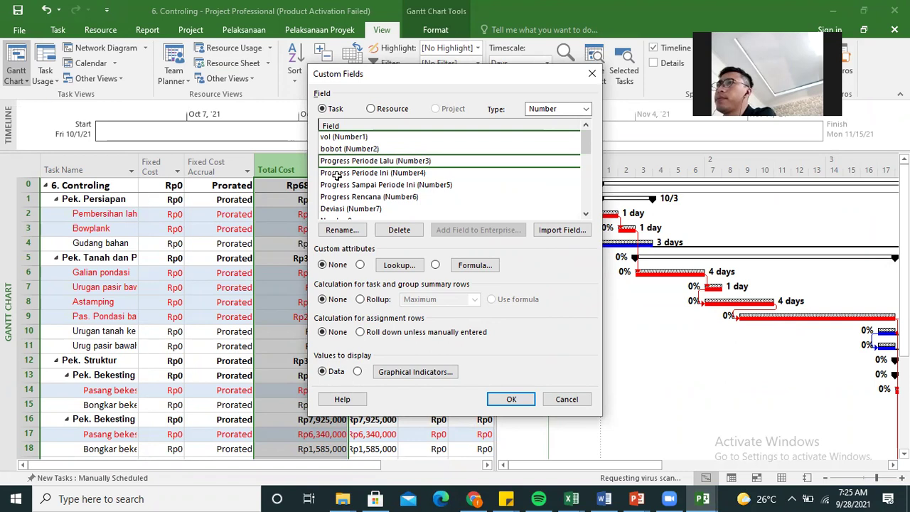
{"action": "left_click", "coordinate": [349, 196]}
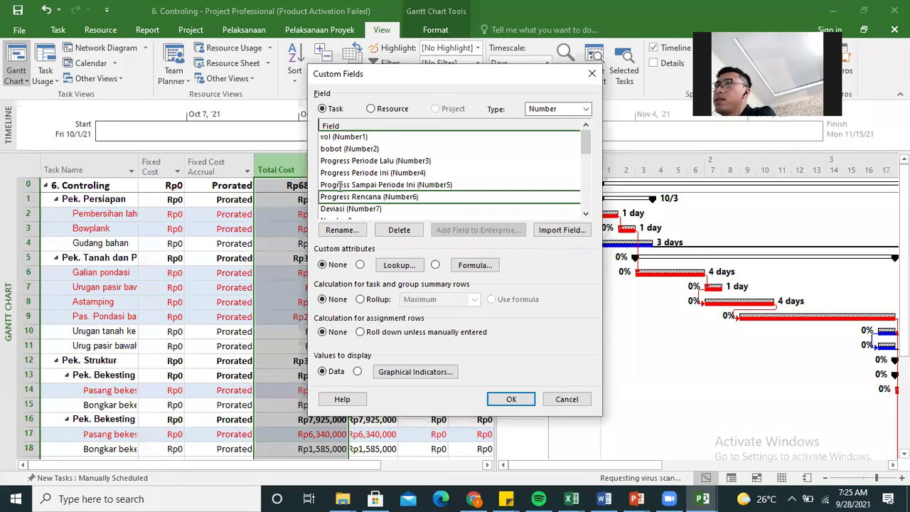
{"action": "left_click", "coordinate": [364, 301]}
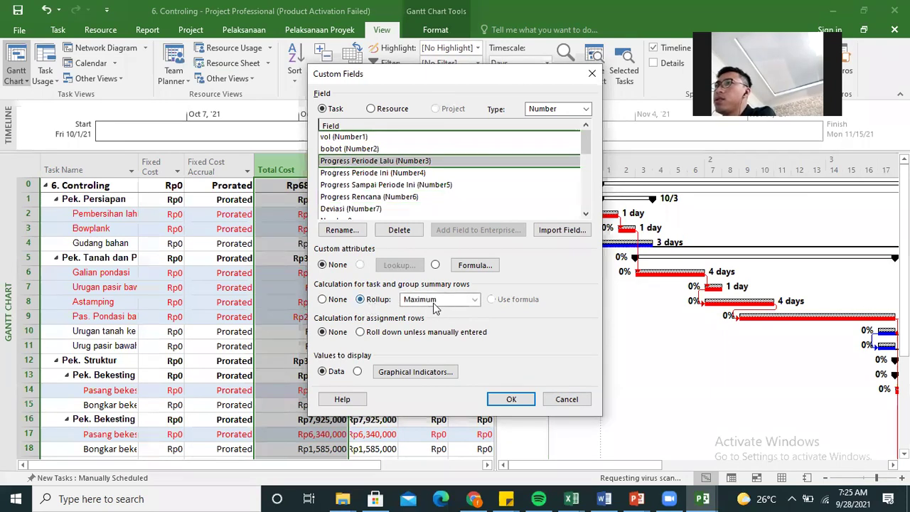
{"action": "left_click", "coordinate": [448, 303]}
{"action": "left_click", "coordinate": [425, 384]}
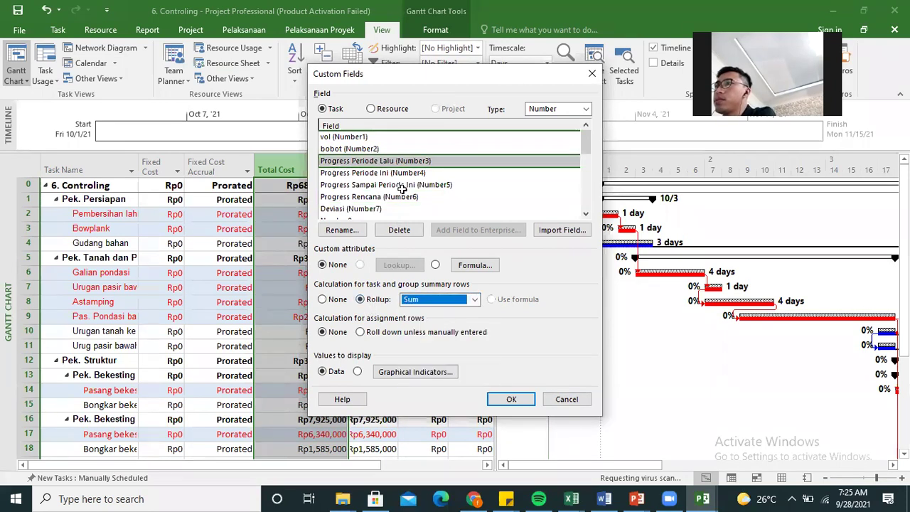
Set the summary row calculation of both Progress Periode Ini and Progress Sampai Periode Ini to roll up by Sum.
{"action": "left_click", "coordinate": [404, 175]}
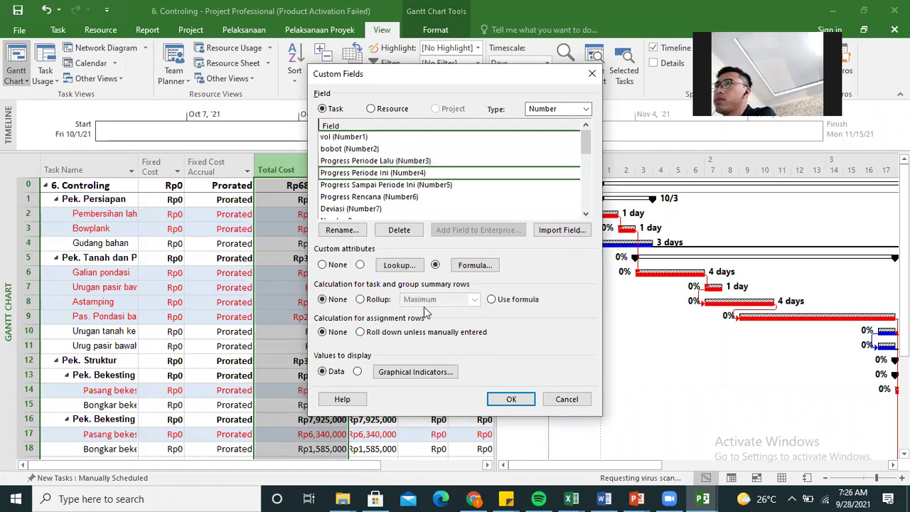
{"action": "left_click", "coordinate": [378, 300]}
{"action": "left_click", "coordinate": [440, 299]}
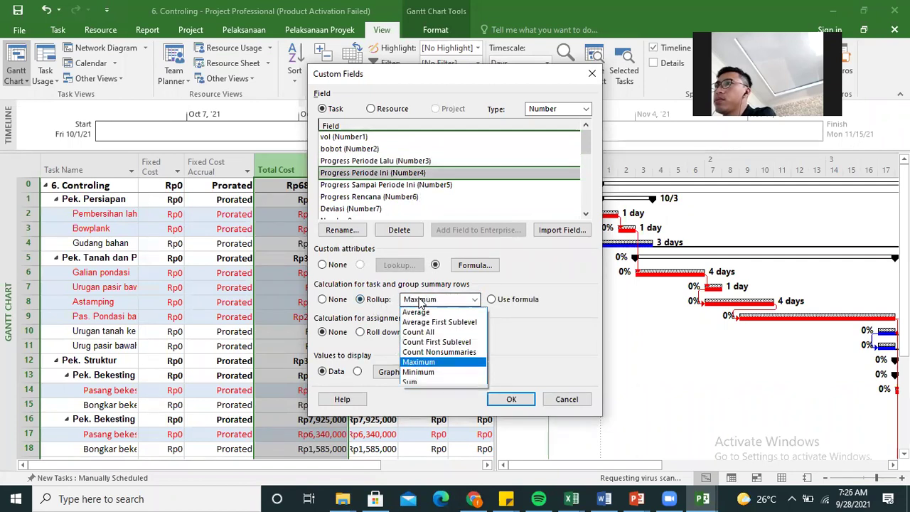
{"action": "left_click", "coordinate": [420, 382]}
{"action": "left_click", "coordinate": [398, 185]}
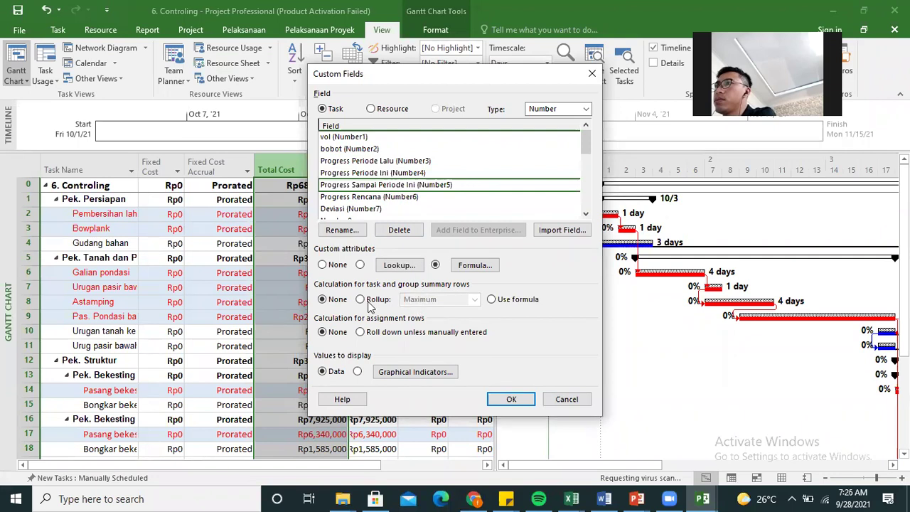
{"action": "left_click", "coordinate": [416, 299]}
{"action": "left_click", "coordinate": [420, 384]}
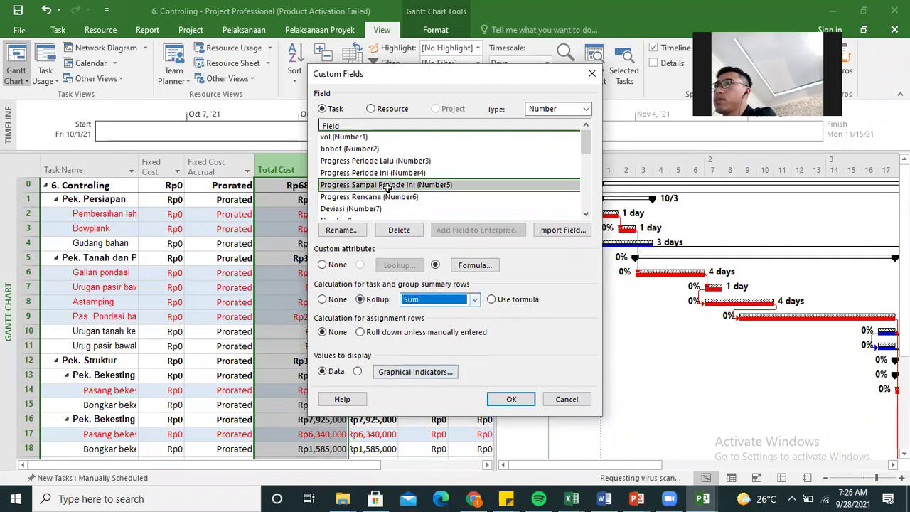
Set the summary row calculation of Progress Rencana to roll up by Sum.
{"action": "left_click", "coordinate": [384, 198]}
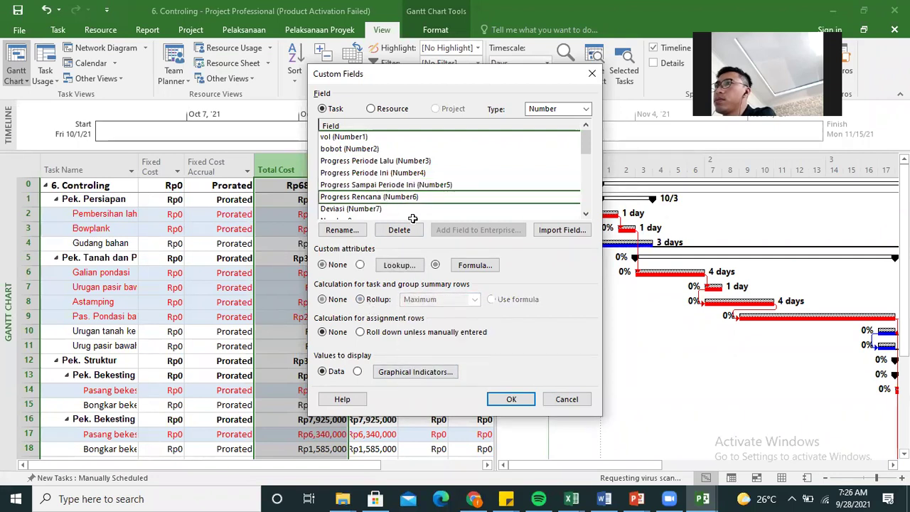
{"action": "left_click", "coordinate": [360, 300]}
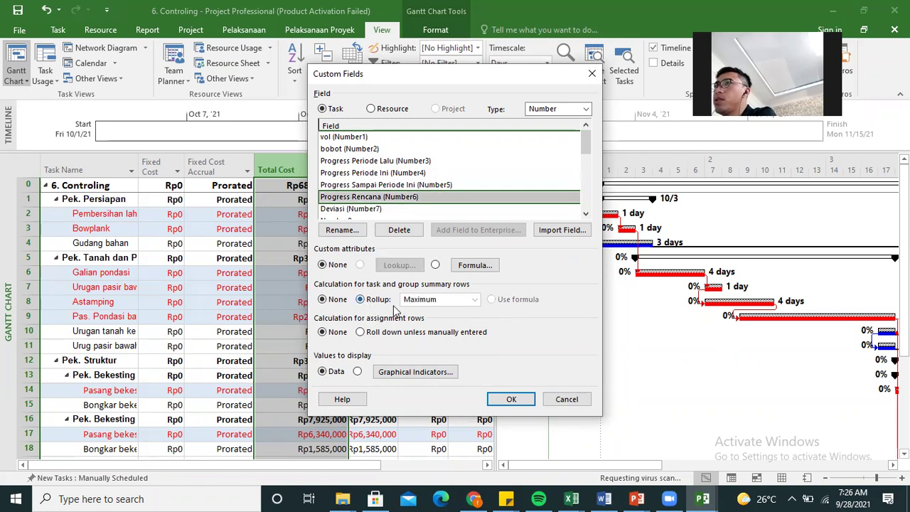
{"action": "left_click", "coordinate": [427, 299]}
{"action": "left_click", "coordinate": [421, 384]}
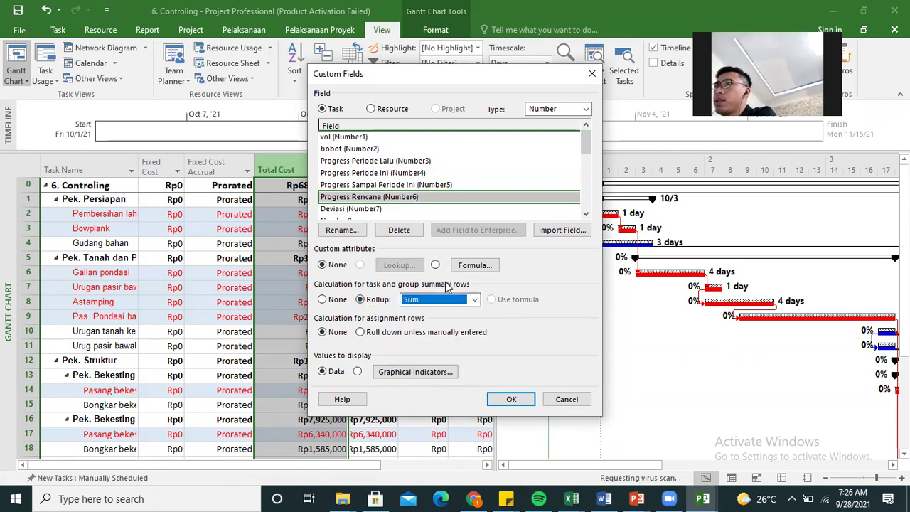
Begin the Progress Rencana formula with the cost field BCWS divided by the copied total Rp68,904,800.
{"action": "left_click", "coordinate": [466, 266]}
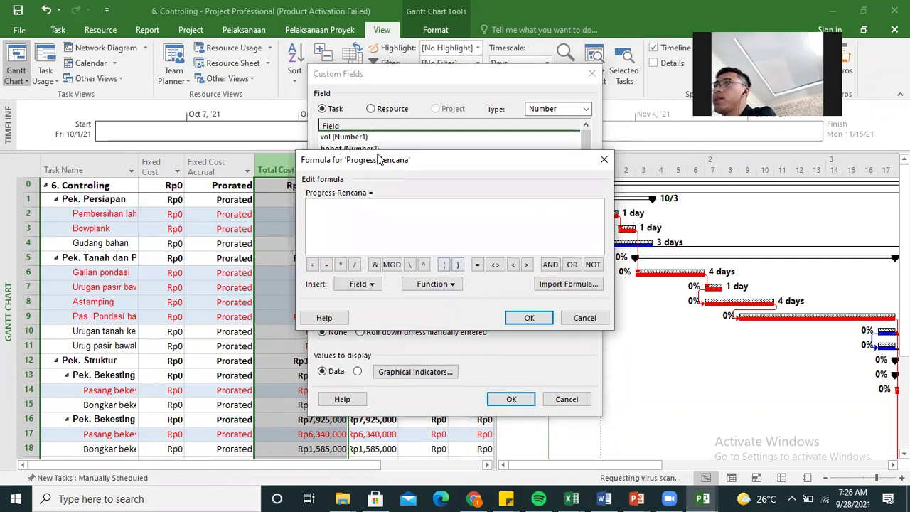
{"action": "left_click_drag", "start_coordinate": [379, 159], "coordinate": [645, 131]}
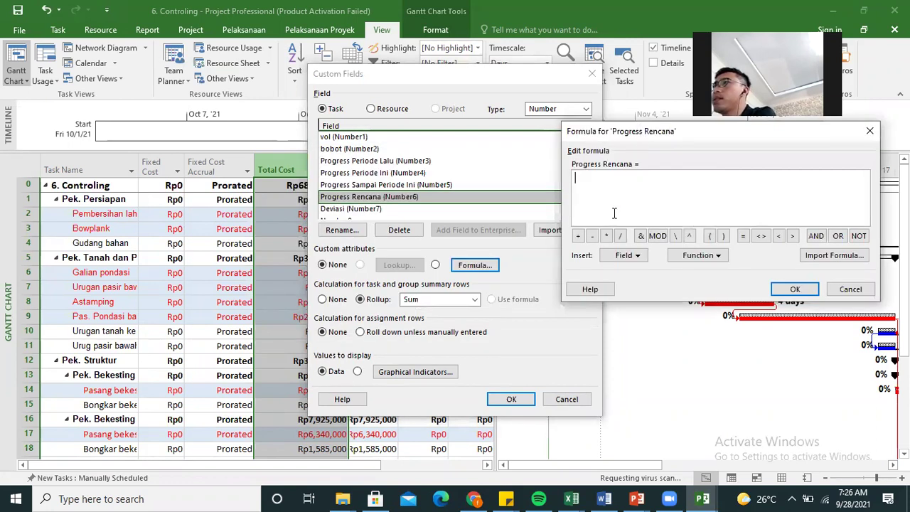
{"action": "left_click", "coordinate": [626, 257]}
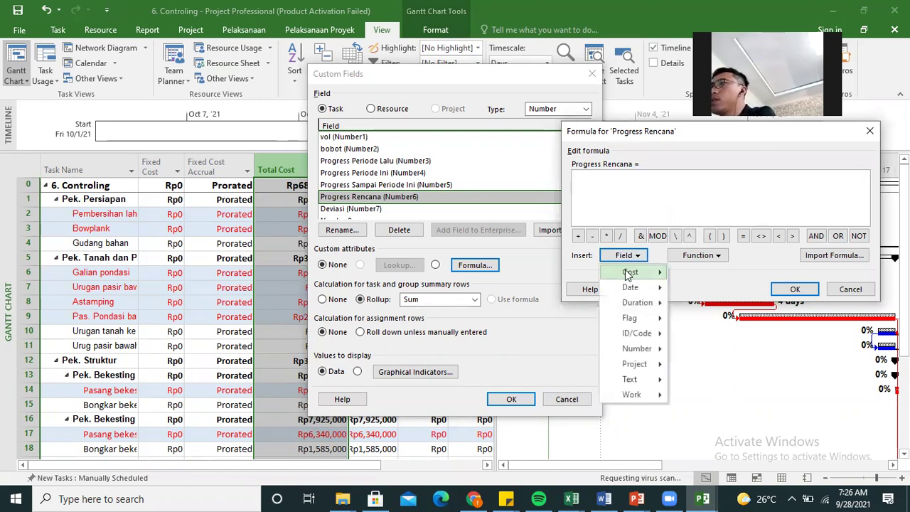
{"action": "mouse_move", "coordinate": [640, 272]}
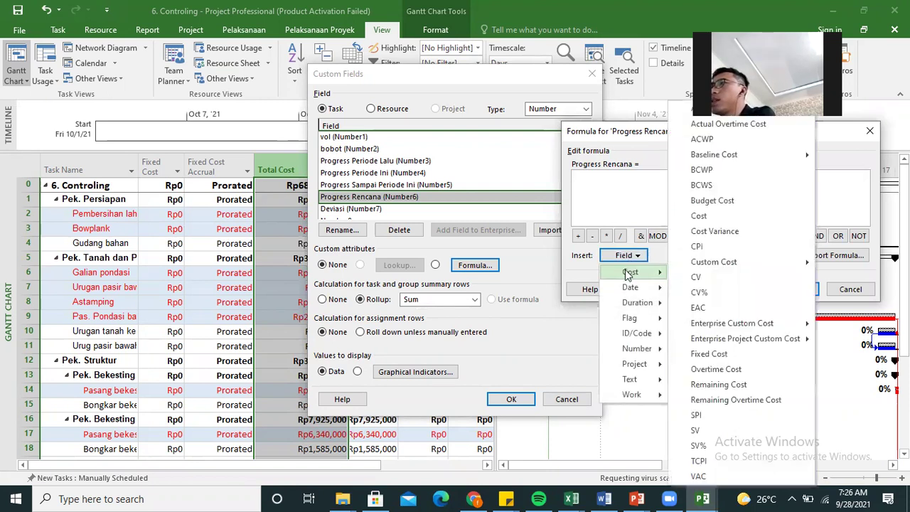
{"action": "left_click", "coordinate": [725, 187]}
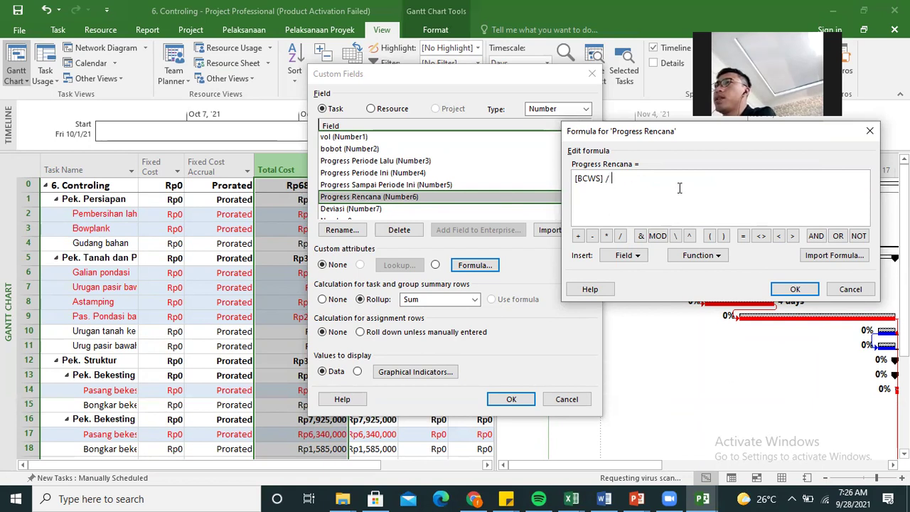
{"action": "type", "text": "Rp68,904,800"}
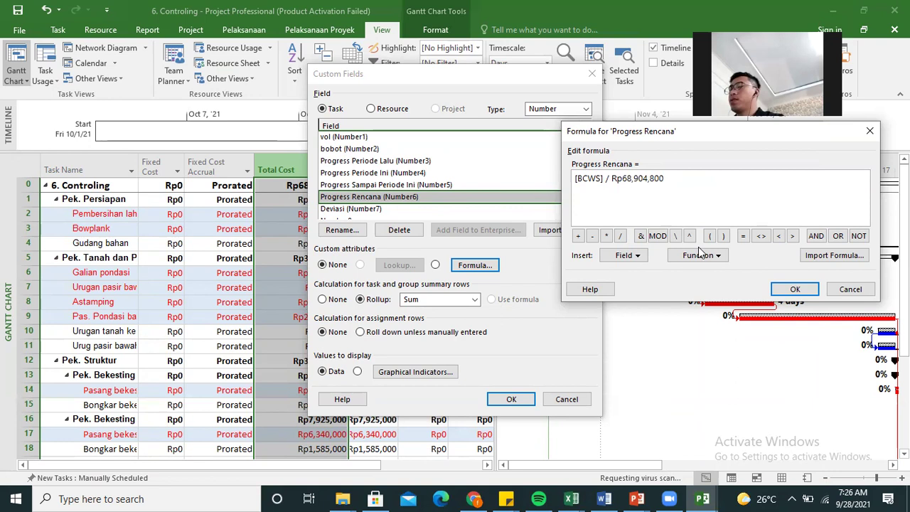
Remove the thousands separators and the Rp prefix from the total so the formula reads [BCWS] / 68904800.
{"action": "key", "text": "BackSpace"}
{"action": "key", "text": "Left"}
{"action": "key", "text": "Left"}
{"action": "key", "text": "Left"}
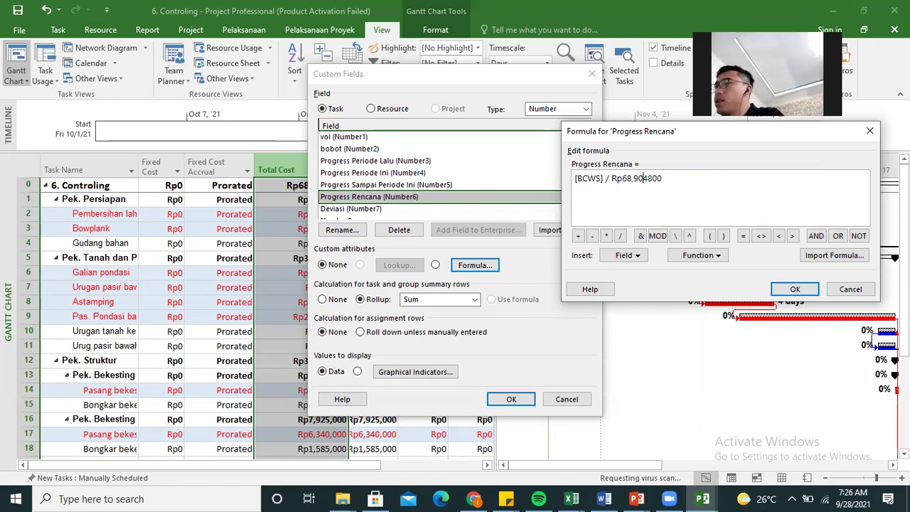
{"action": "key", "text": "BackSpace"}
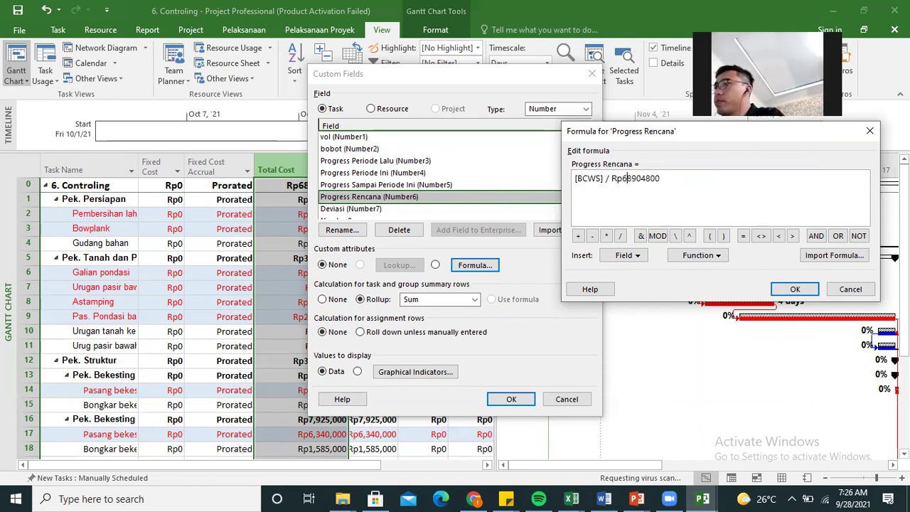
{"action": "key", "text": "Left"}
{"action": "key", "text": "Left"}
{"action": "key", "text": "BackSpace"}
{"action": "key", "text": "BackSpace"}
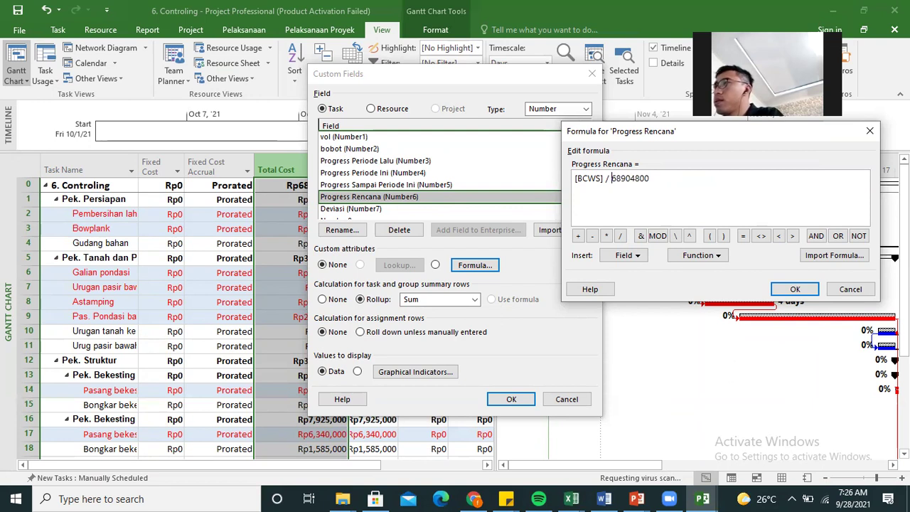
Append *100 to the Progress Rencana formula and accept replacing the field's existing data with calculated values.
{"action": "key", "text": "Right"}
{"action": "key", "text": "Right"}
{"action": "key", "text": "Right"}
{"action": "type", "text": "*10"}
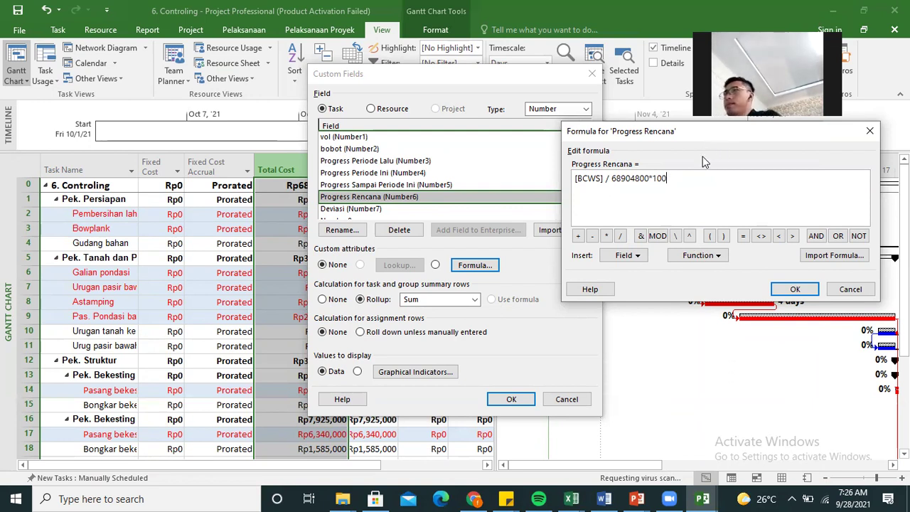
{"action": "left_click", "coordinate": [795, 289]}
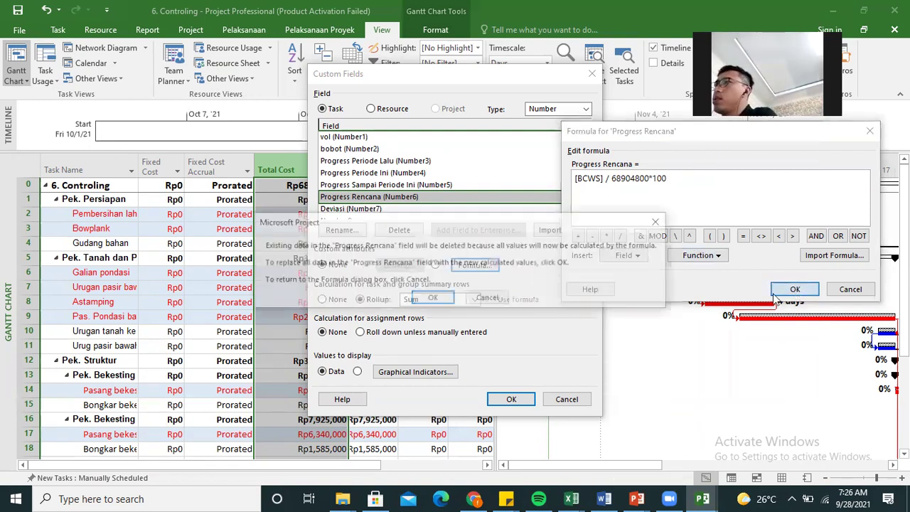
{"action": "left_click", "coordinate": [441, 303]}
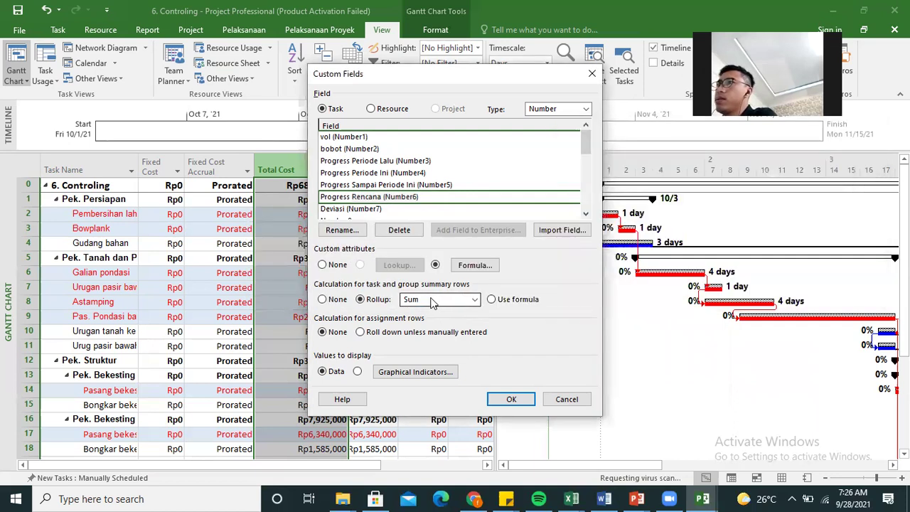
Set the summary row calculation of the Deviasi number field to roll up by Sum.
{"action": "left_click", "coordinate": [341, 210]}
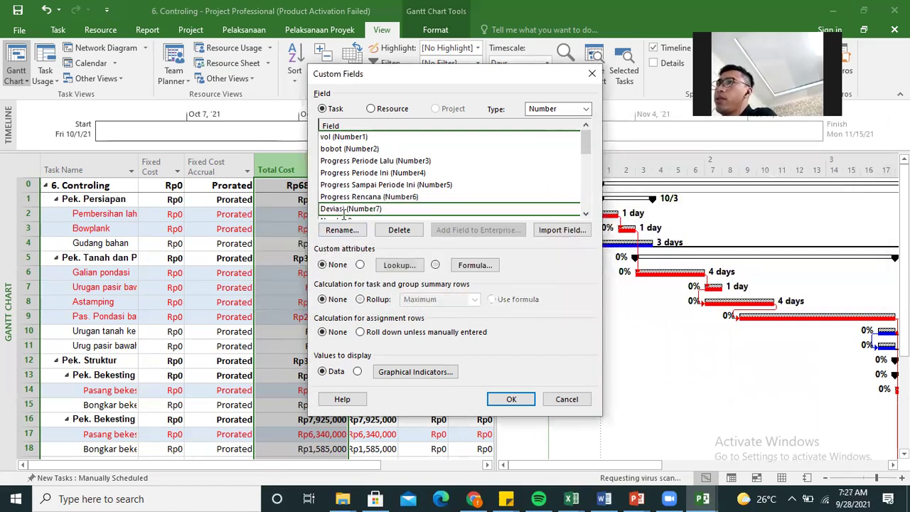
{"action": "left_click", "coordinate": [361, 299]}
{"action": "left_click", "coordinate": [434, 299]}
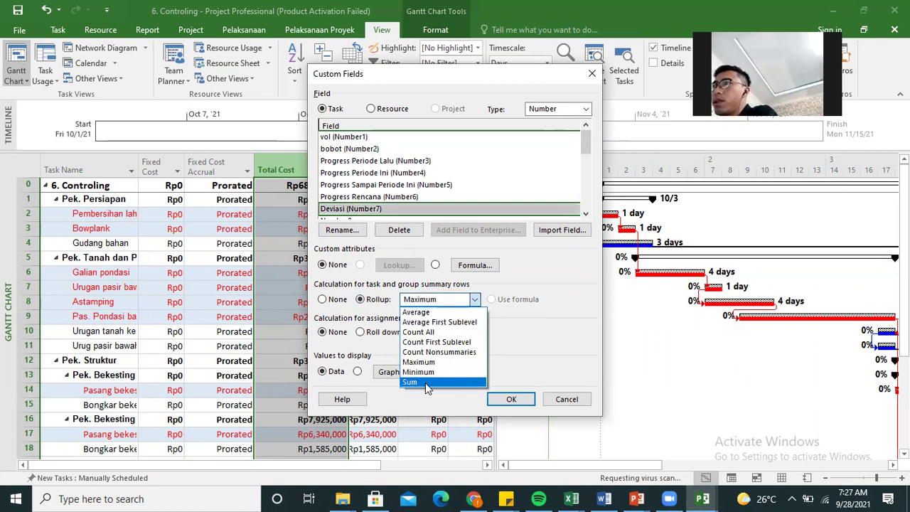
{"action": "left_click", "coordinate": [425, 383]}
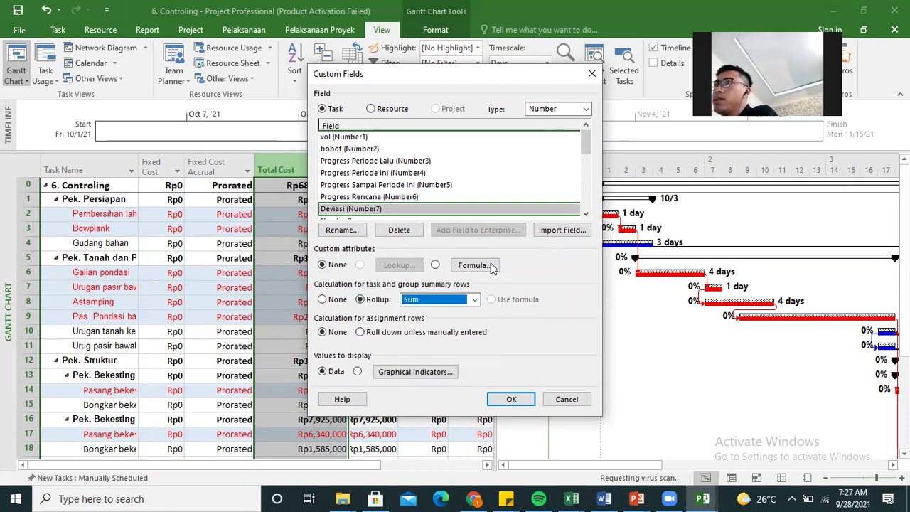
Enable a formula for the Deviasi field and begin it with the custom number field Progress Sampai Periode Ini.
{"action": "left_click", "coordinate": [436, 264]}
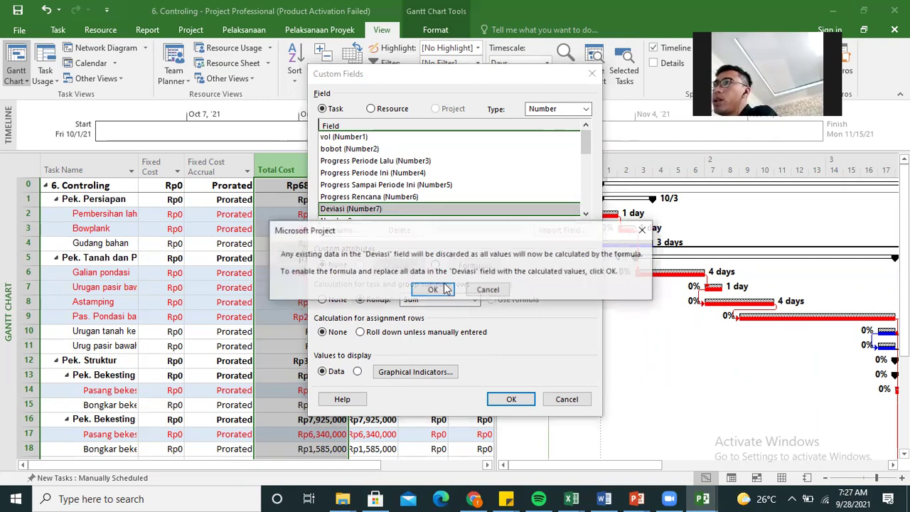
{"action": "left_click", "coordinate": [433, 289]}
{"action": "left_click", "coordinate": [472, 263]}
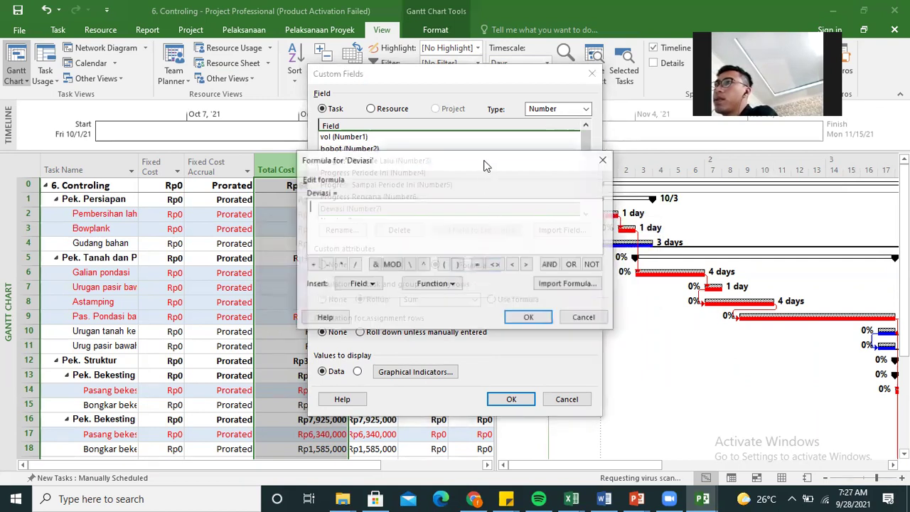
{"action": "left_click", "coordinate": [599, 261]}
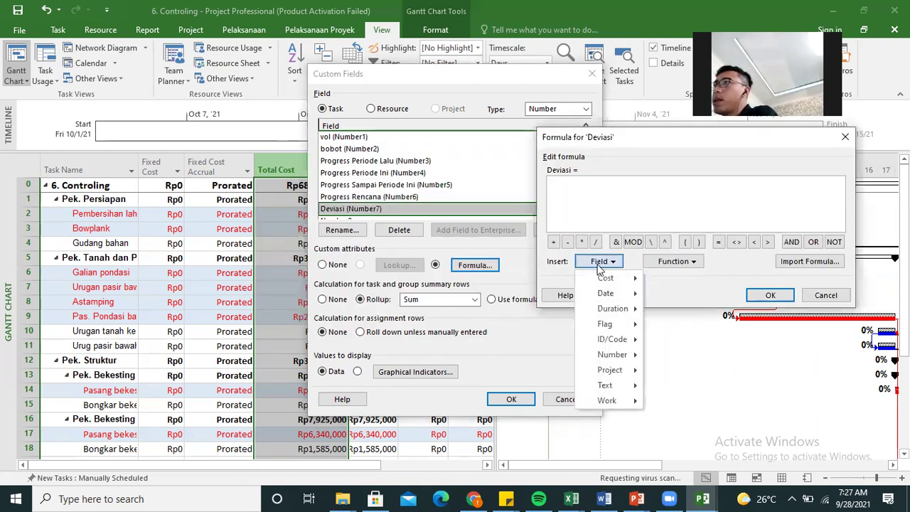
{"action": "mouse_move", "coordinate": [606, 363]}
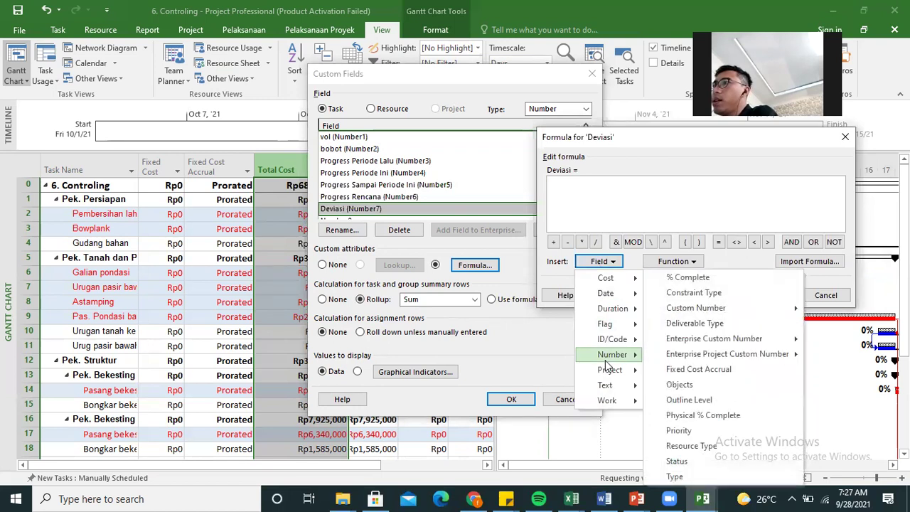
{"action": "mouse_move", "coordinate": [704, 313]}
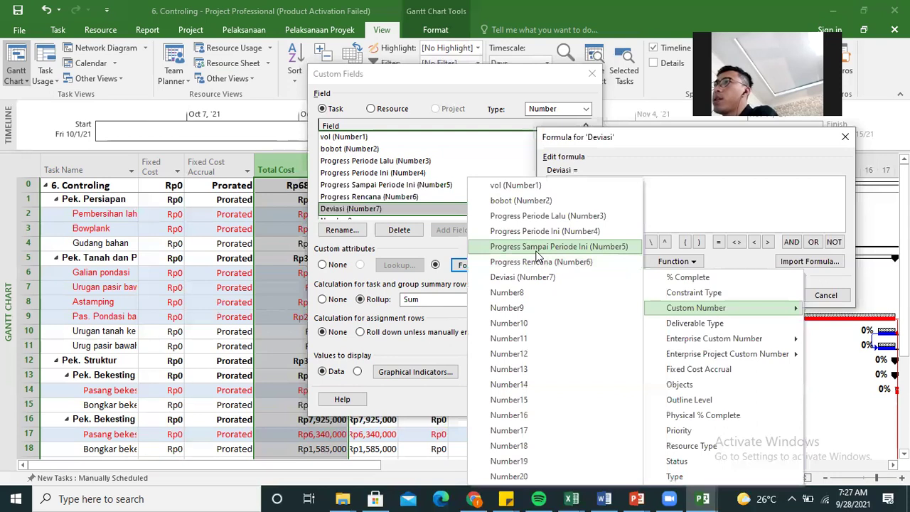
{"action": "left_click", "coordinate": [536, 248]}
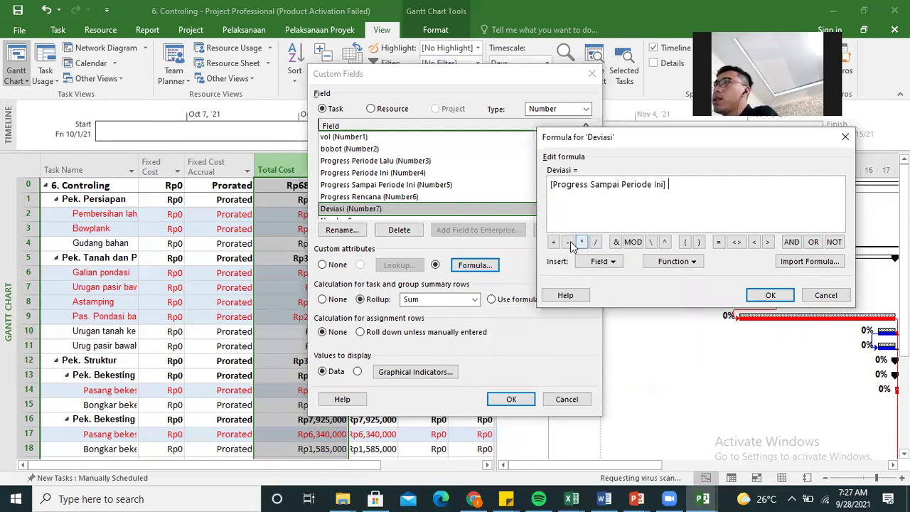
Subtract Progress Rencana in the Deviasi formula, accept replacing the existing data, and apply the custom field settings.
{"action": "left_click", "coordinate": [601, 261]}
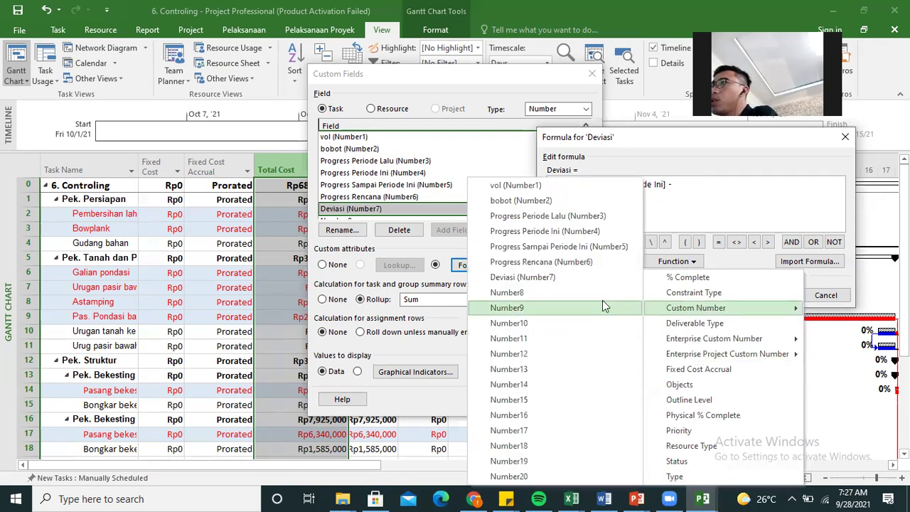
{"action": "left_click", "coordinate": [577, 263]}
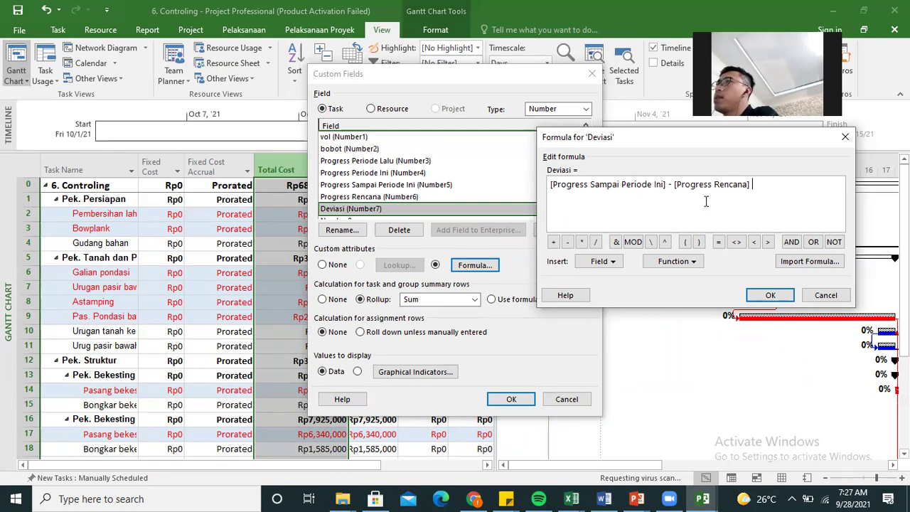
{"action": "left_click", "coordinate": [767, 295]}
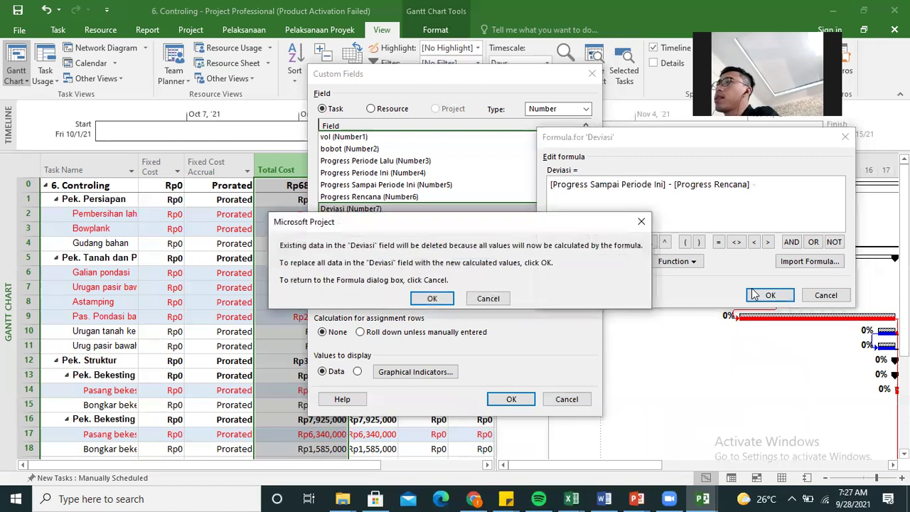
{"action": "left_click", "coordinate": [432, 299]}
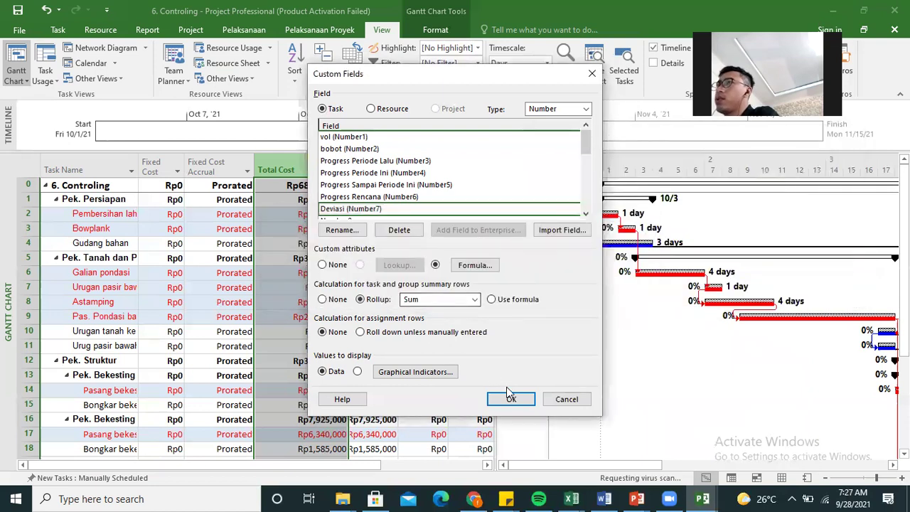
{"action": "left_click", "coordinate": [511, 399]}
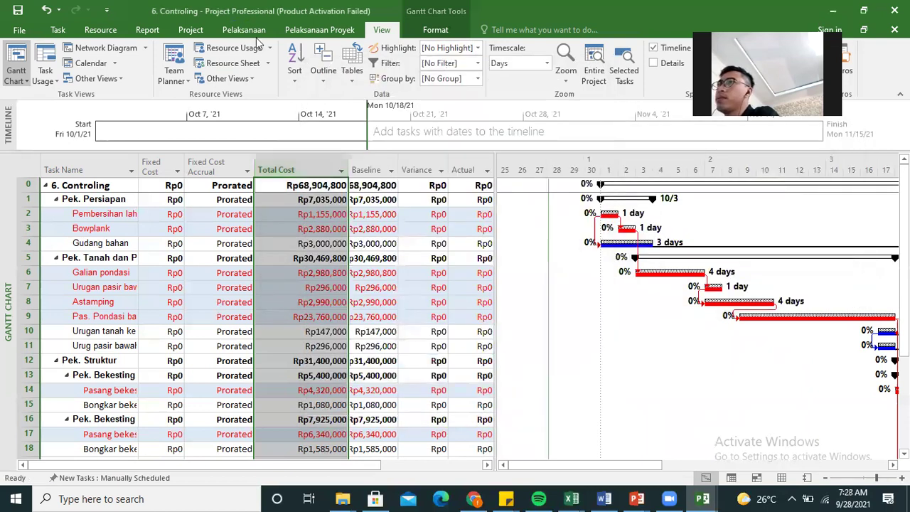
Switch the task sheet from the Cost table to the Entry table and close the custom field settings.
{"action": "left_click", "coordinate": [351, 71]}
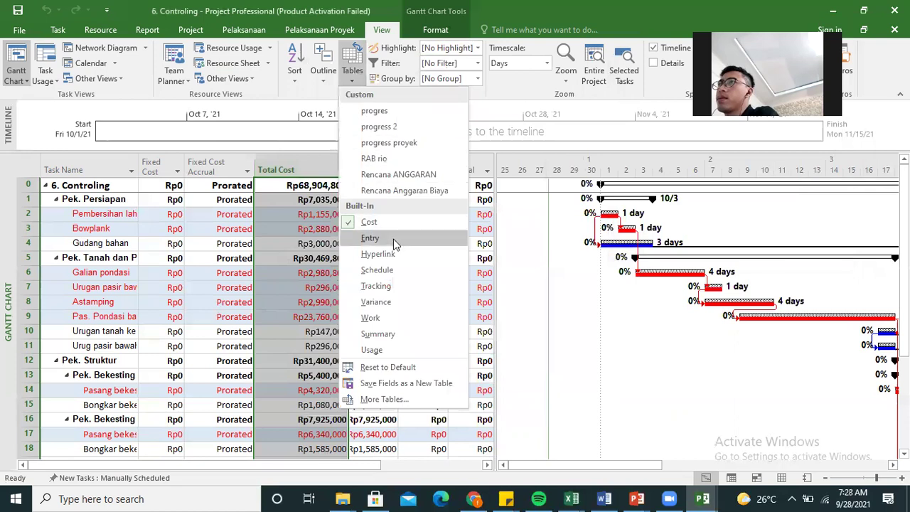
{"action": "left_click", "coordinate": [370, 238]}
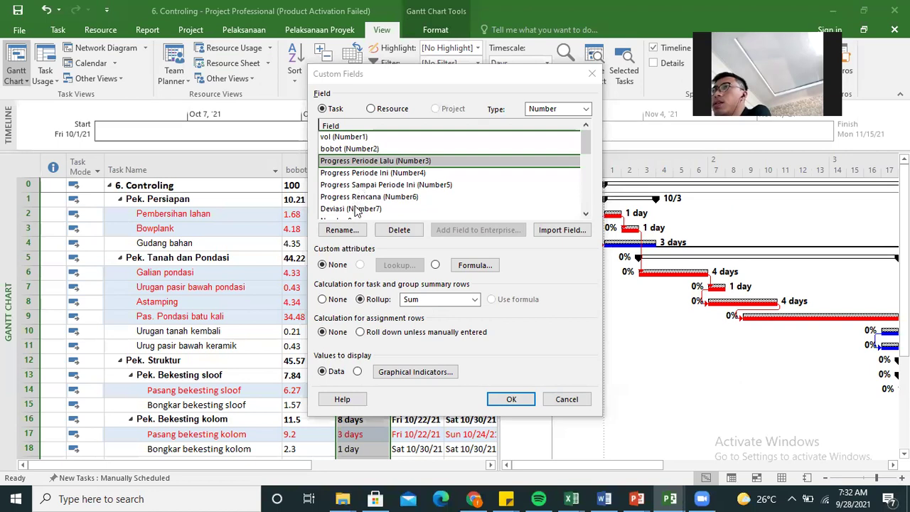
{"action": "left_click", "coordinate": [511, 398]}
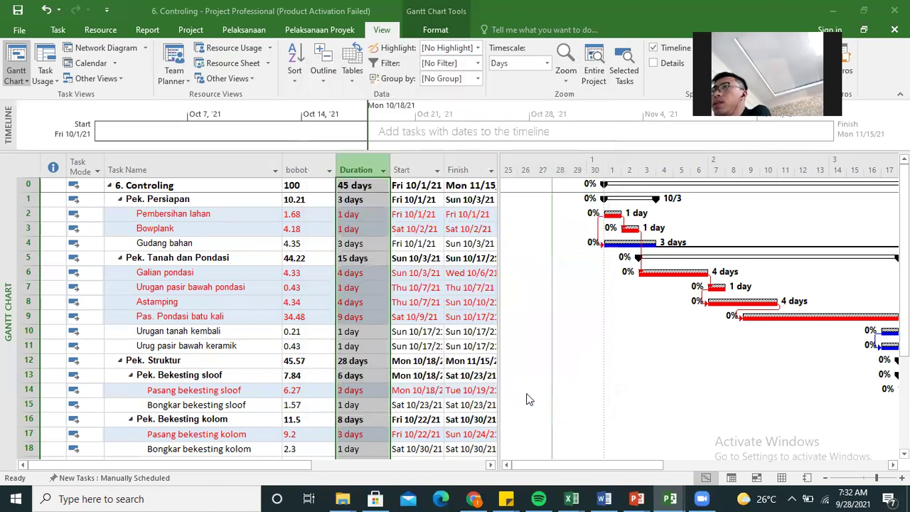
{"action": "left_click", "coordinate": [356, 83]}
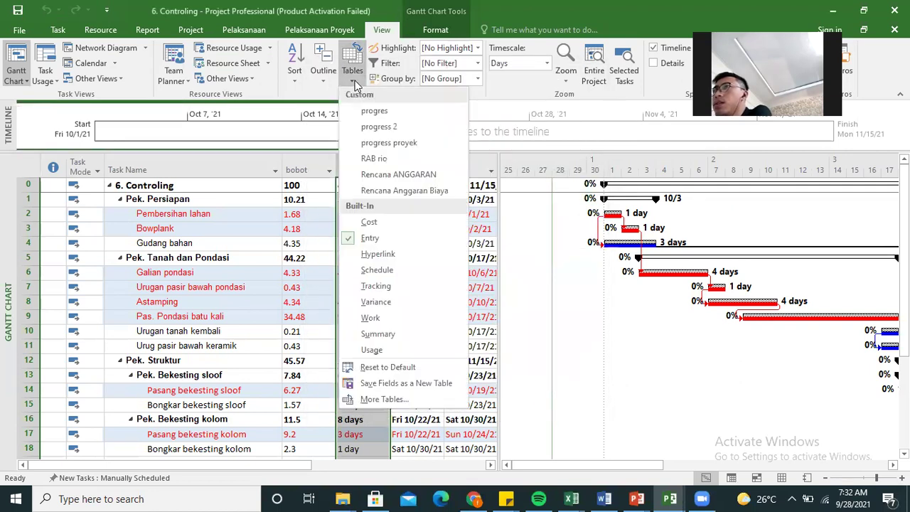
{"action": "left_click", "coordinate": [365, 238]}
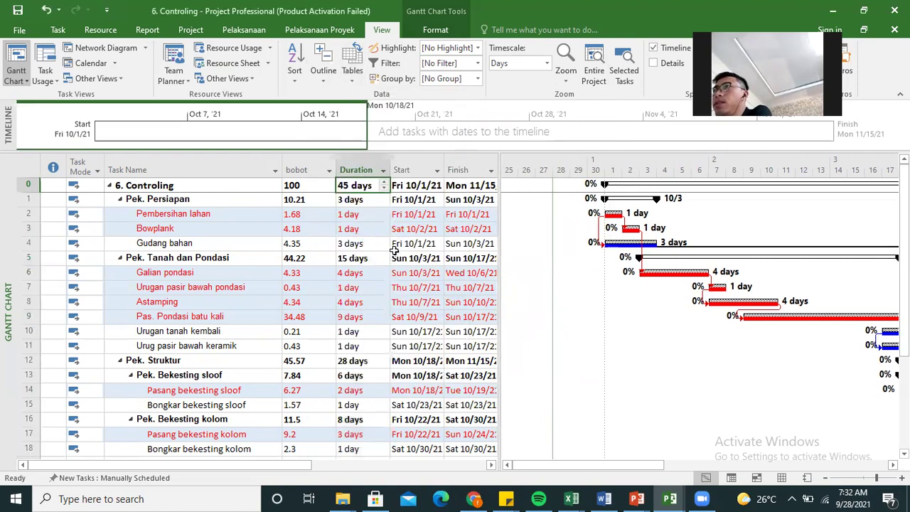
Insert a Progress Periode Lalu (Number3) column before the Duration column.
{"action": "right_click", "coordinate": [355, 167]}
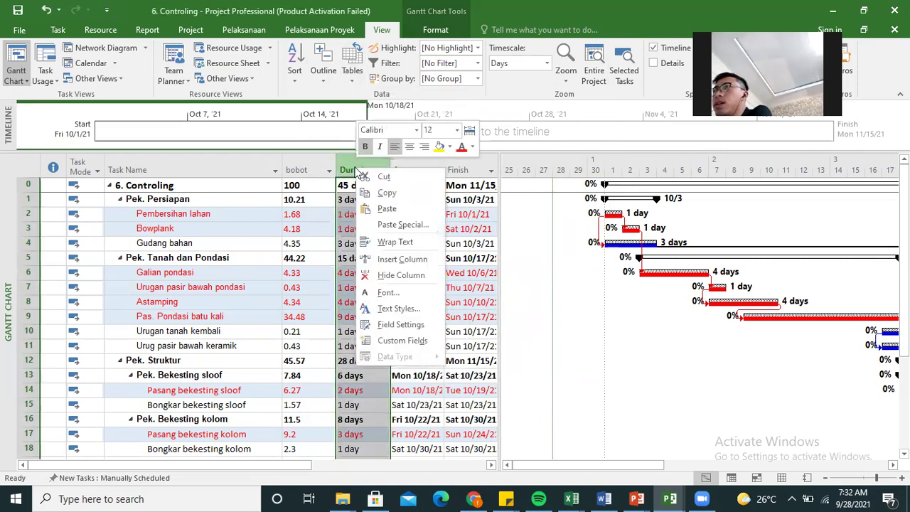
{"action": "left_click", "coordinate": [388, 258]}
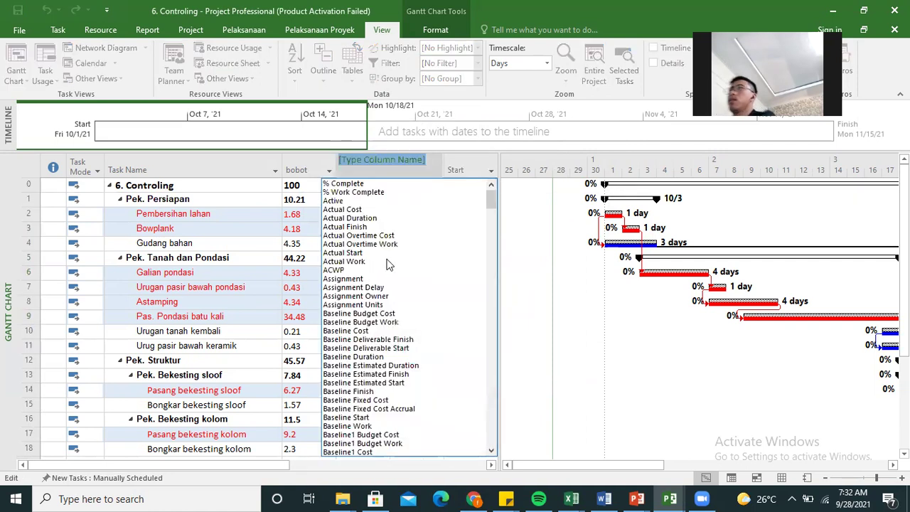
{"action": "type", "text": "progress Periode Ini ( Number4"}
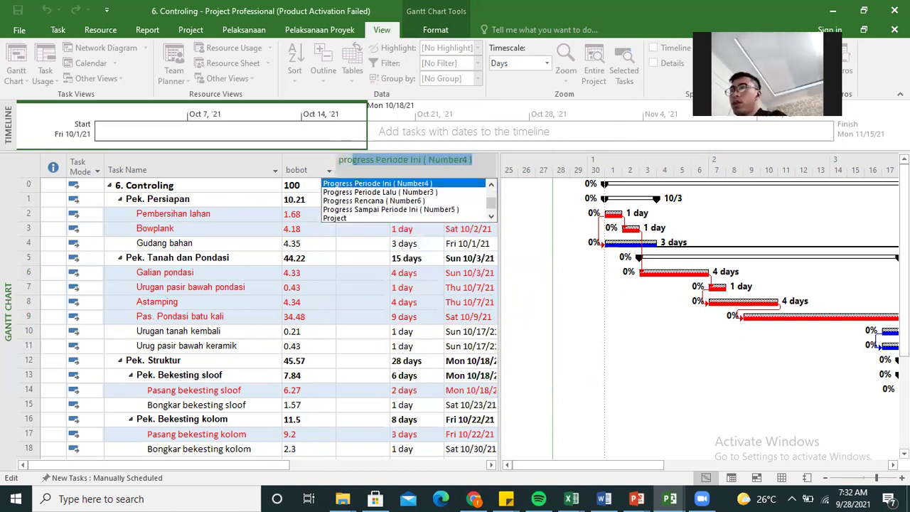
{"action": "left_click", "coordinate": [348, 198]}
Insert a Progress Periode Ini (Number4) column between Progress Periode Lalu and Duration.
{"action": "left_click", "coordinate": [407, 164]}
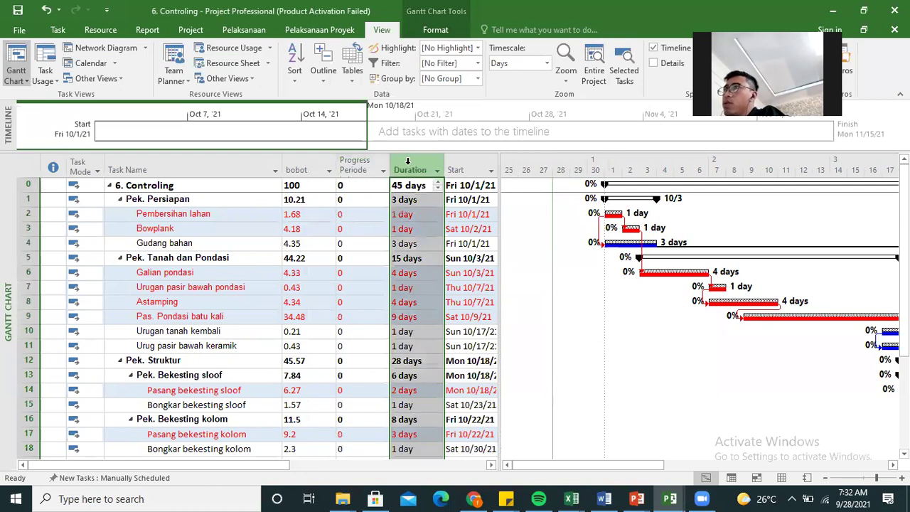
{"action": "right_click", "coordinate": [407, 164]}
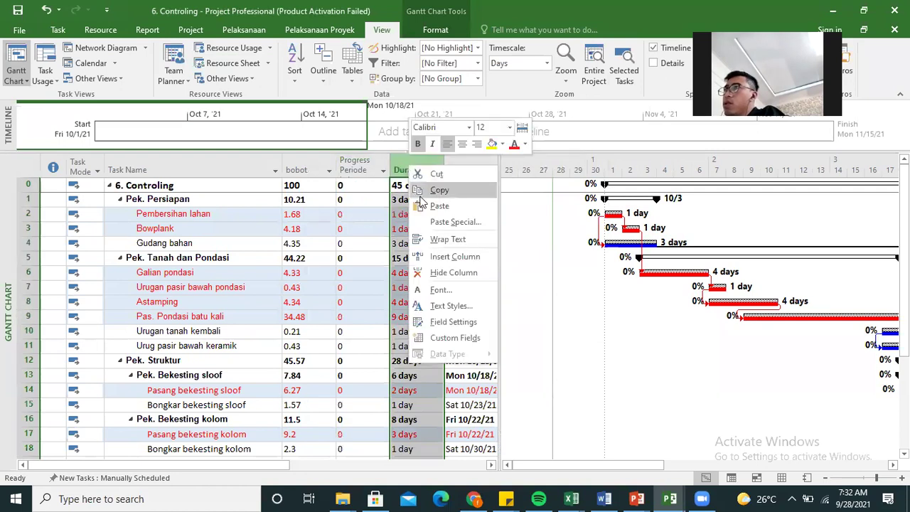
{"action": "left_click", "coordinate": [455, 257]}
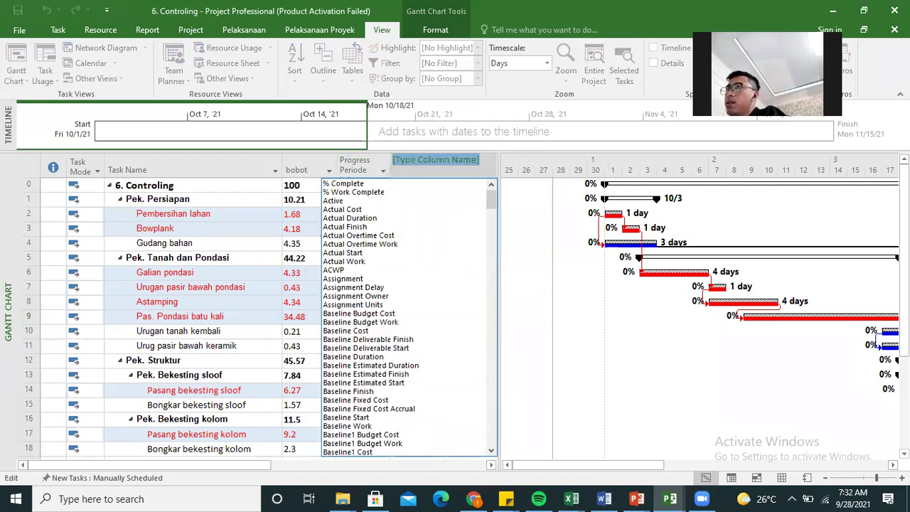
{"action": "type", "text": "pro"}
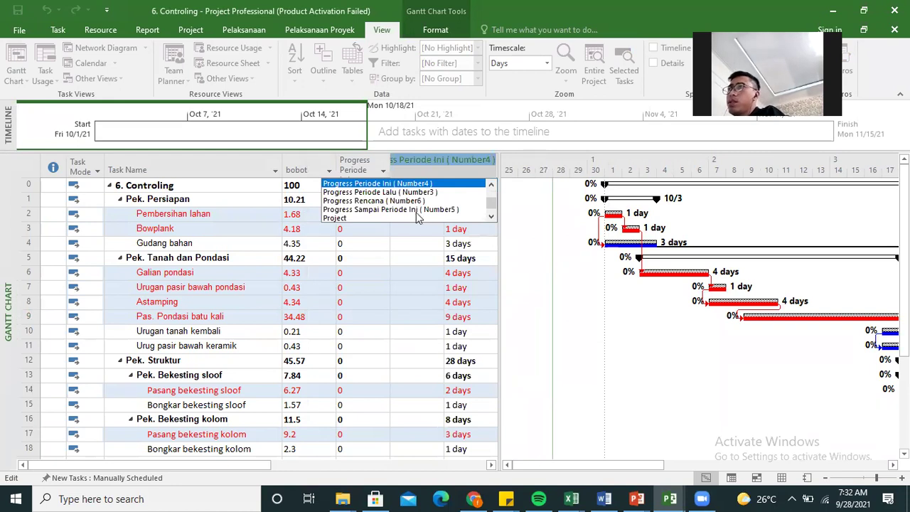
{"action": "left_click", "coordinate": [398, 186]}
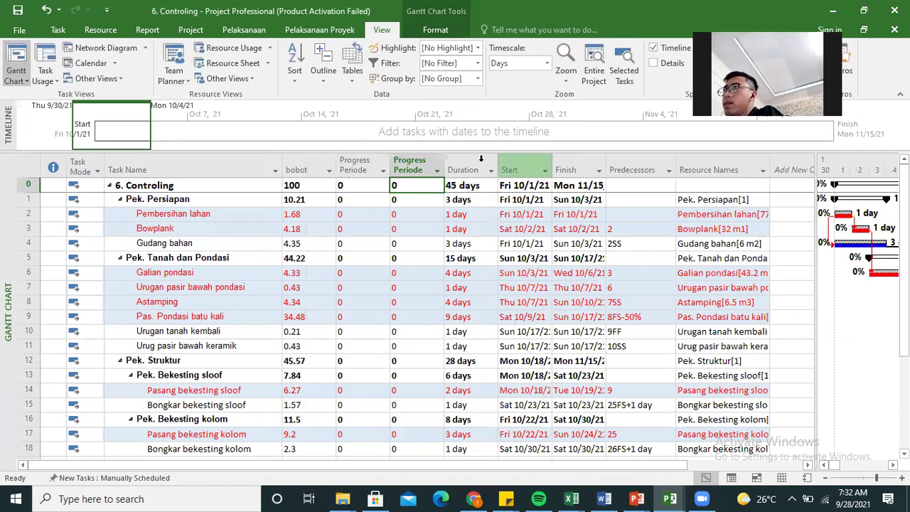
Insert a Progress Sampai Periode Ini (Number5) column before Duration and heighten the header row to show the full column titles.
{"action": "right_click", "coordinate": [456, 160]}
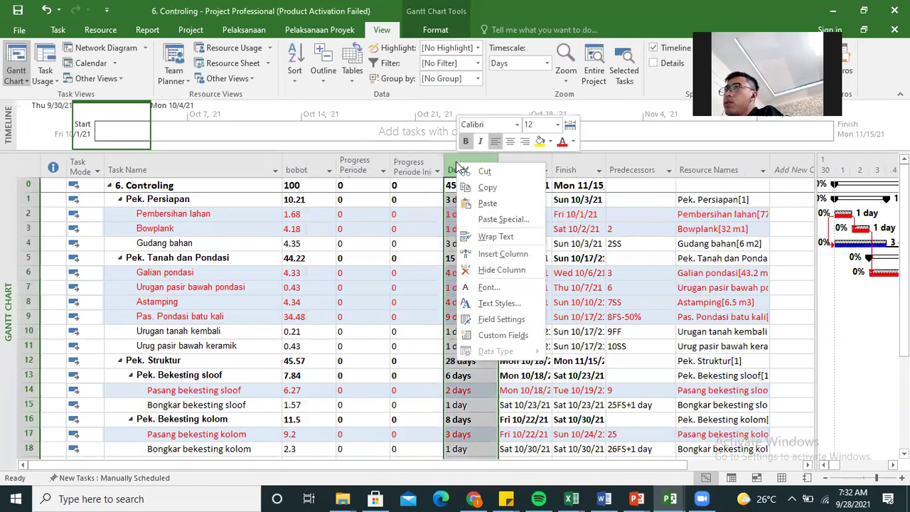
{"action": "left_click", "coordinate": [502, 256]}
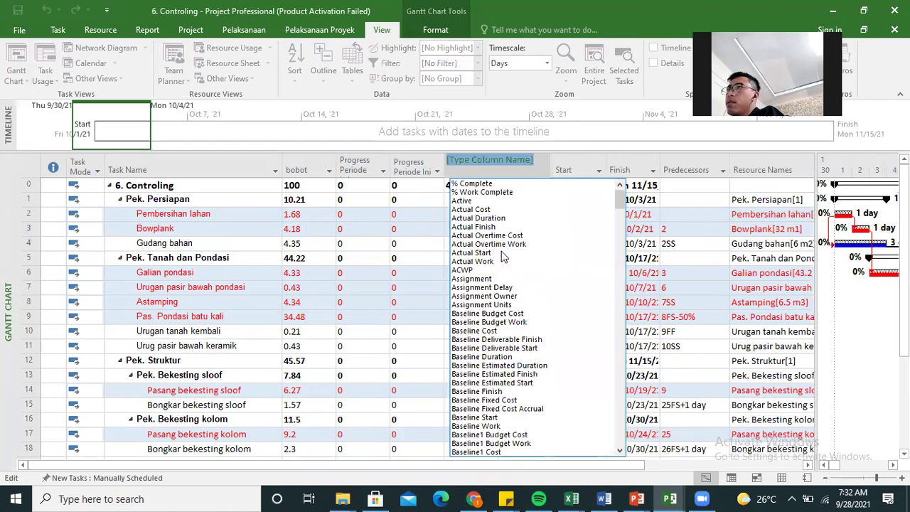
{"action": "type", "text": "peakpro"}
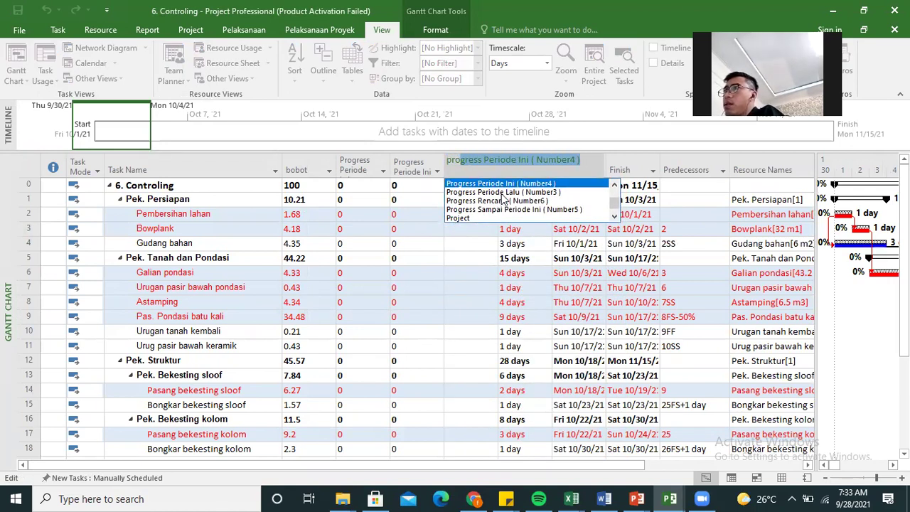
{"action": "left_click", "coordinate": [529, 212]}
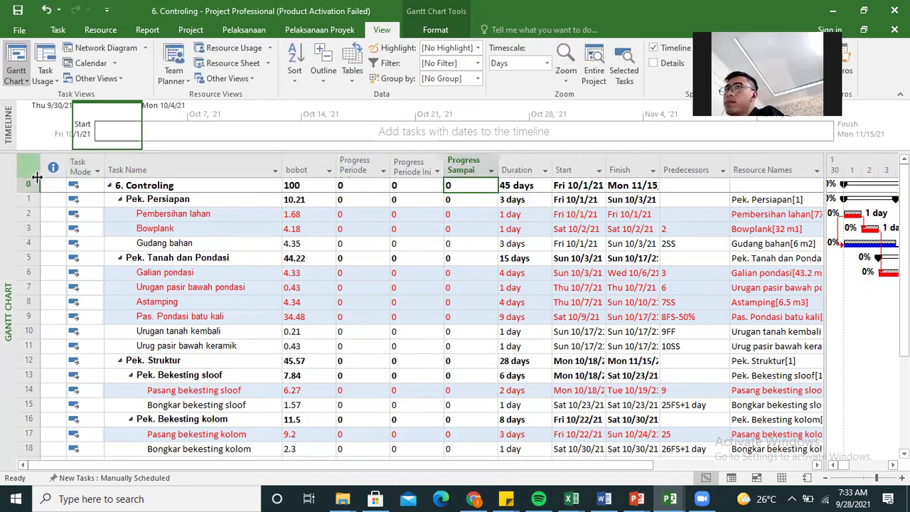
{"action": "left_click_drag", "start_coordinate": [27, 177], "coordinate": [24, 202]}
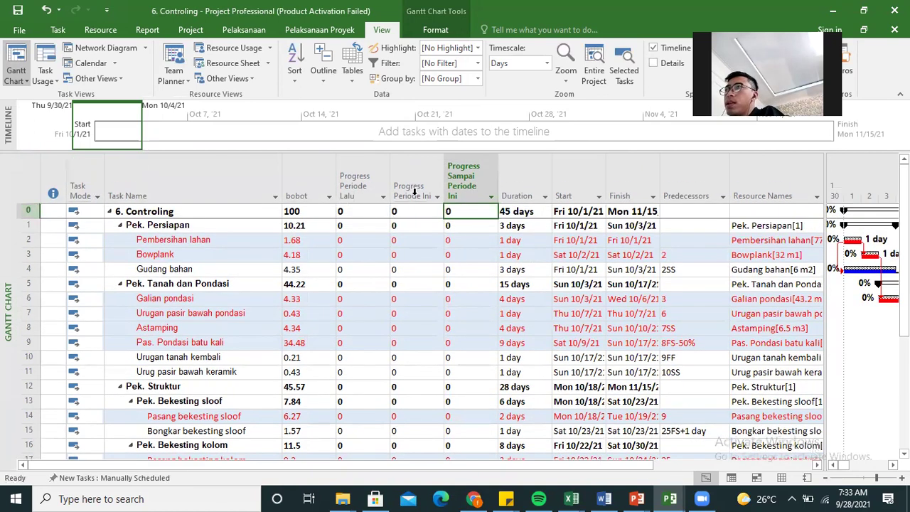
Insert a Progress Rencana (Number6) column before the Duration column.
{"action": "right_click", "coordinate": [526, 158]}
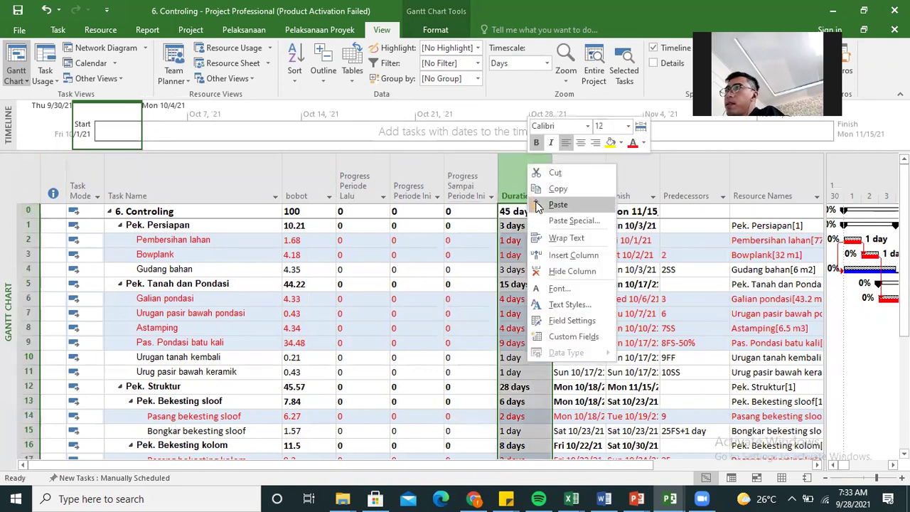
{"action": "left_click", "coordinate": [574, 255]}
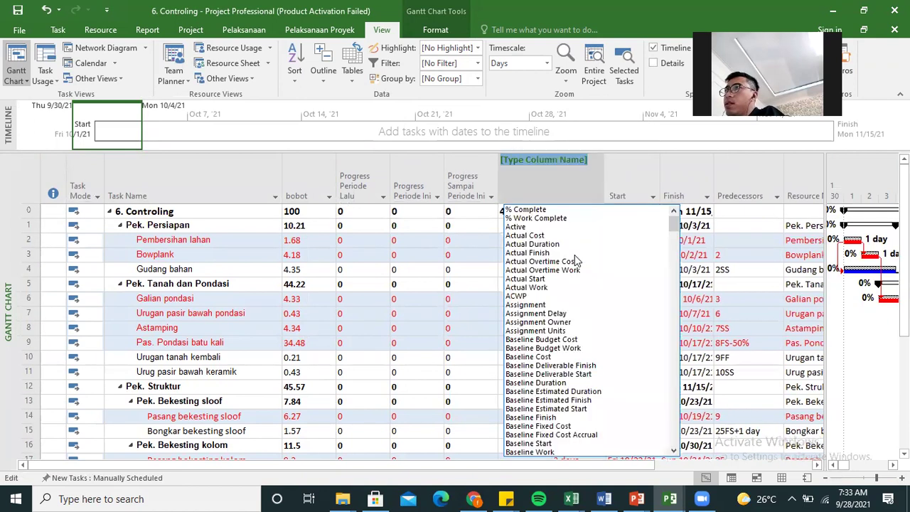
{"action": "type", "text": "progress Periode Ini ( Number4"}
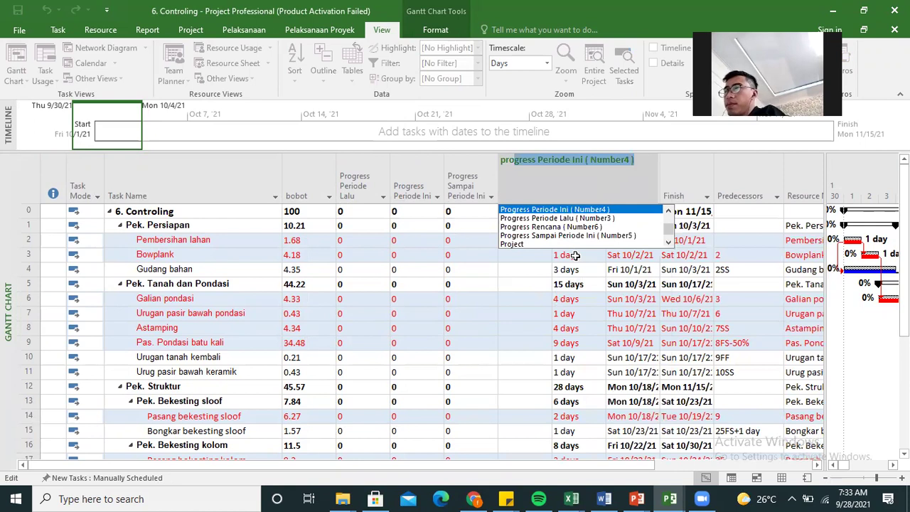
{"action": "left_click", "coordinate": [599, 227]}
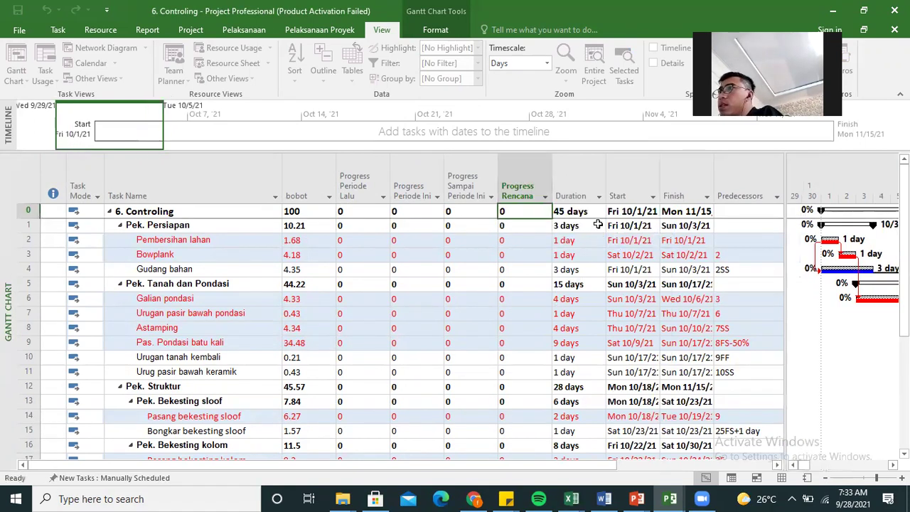
Insert a Deviasi (Number7) column between Progress Rencana and Duration.
{"action": "right_click", "coordinate": [571, 173]}
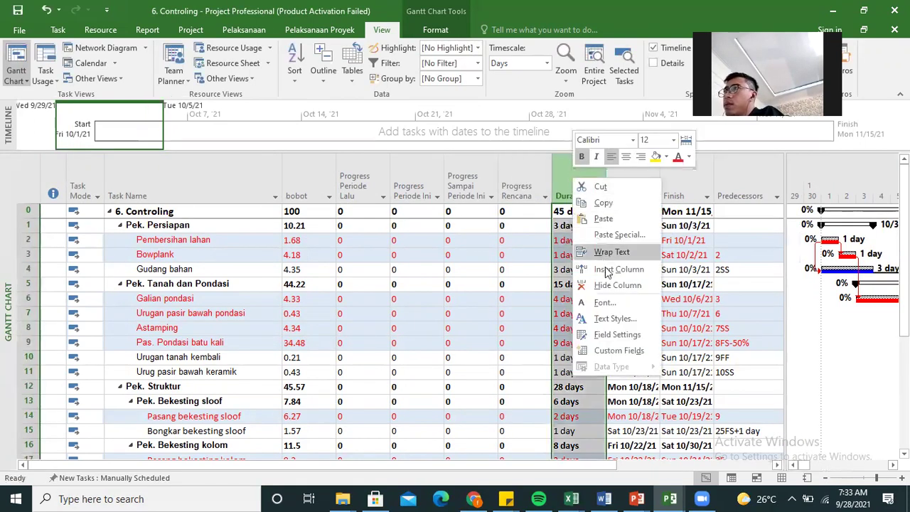
{"action": "left_click", "coordinate": [606, 226]}
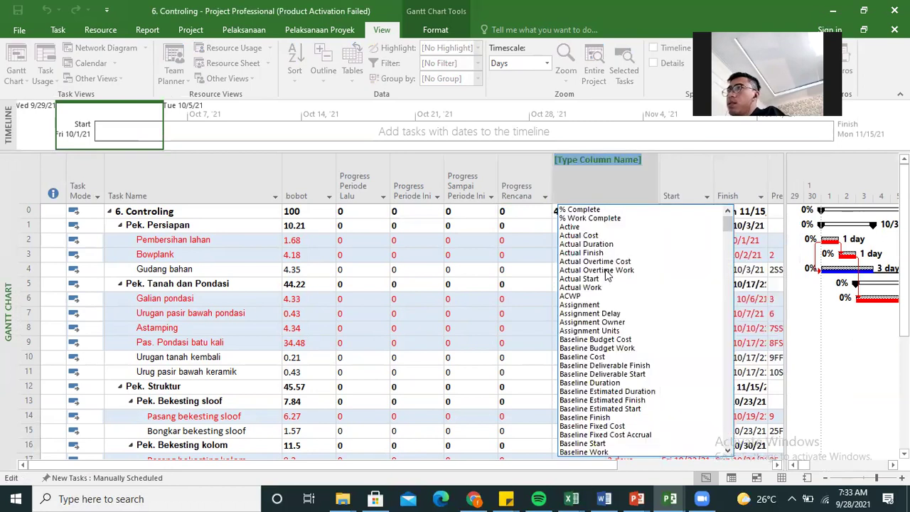
{"action": "type", "text": "progress"}
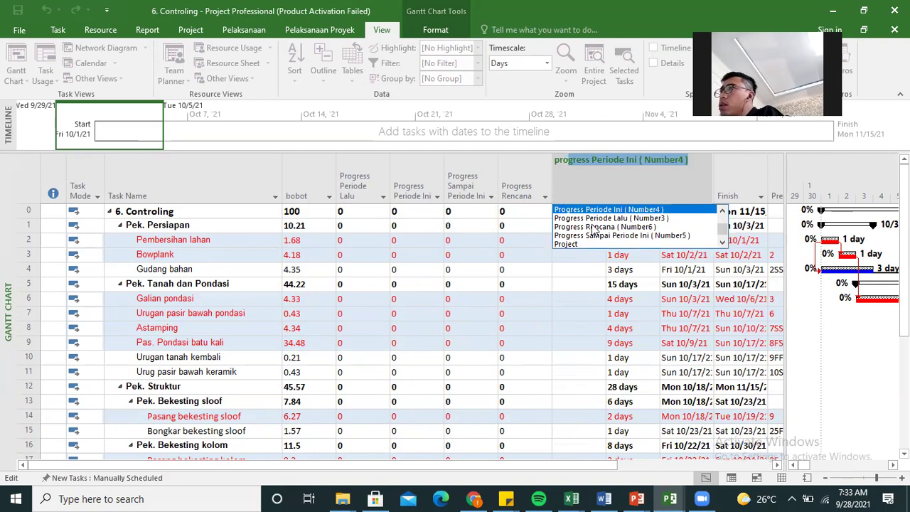
{"action": "key", "text": "BackSpace"}
{"action": "key", "text": "BackSpace"}
{"action": "key", "text": "BackSpace"}
{"action": "key", "text": "BackSpace"}
{"action": "key", "text": "BackSpace"}
{"action": "key", "text": "BackSpace"}
{"action": "key", "text": "BackSpace"}
{"action": "key", "text": "BackSpace"}
{"action": "key", "text": "BackSpace"}
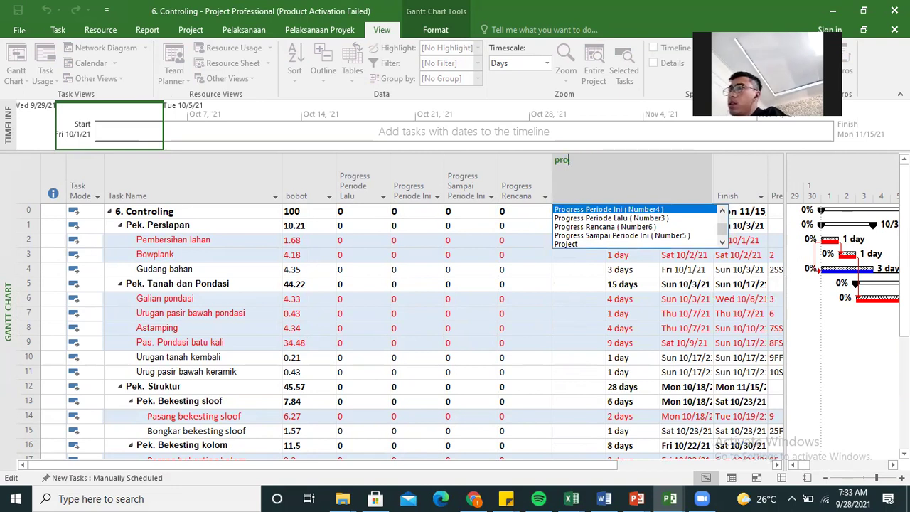
{"action": "type", "text": "deviasi ( Number7"}
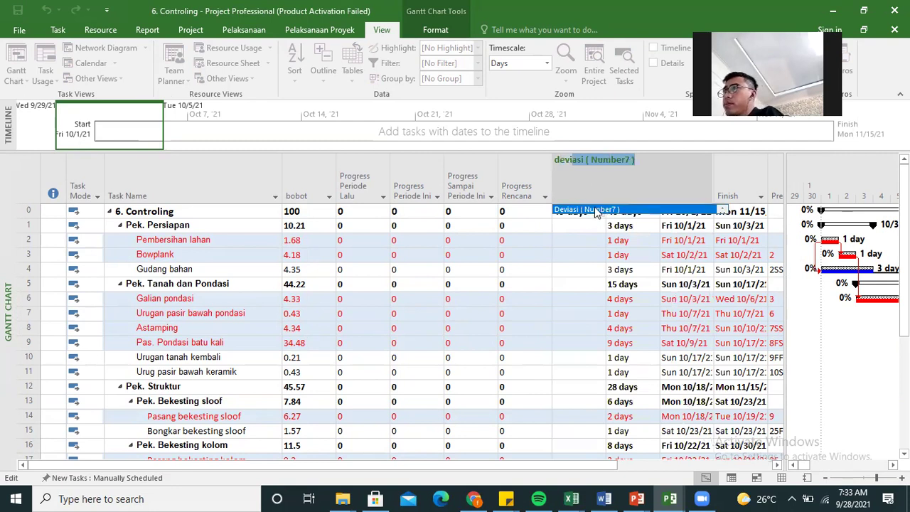
{"action": "left_click", "coordinate": [598, 211]}
Hide the Duration through Resource Names columns, narrow the table area to end at Deviasi, and heighten the header row.
{"action": "left_click_drag", "start_coordinate": [637, 186], "coordinate": [818, 186]}
{"action": "left_click", "coordinate": [620, 189]}
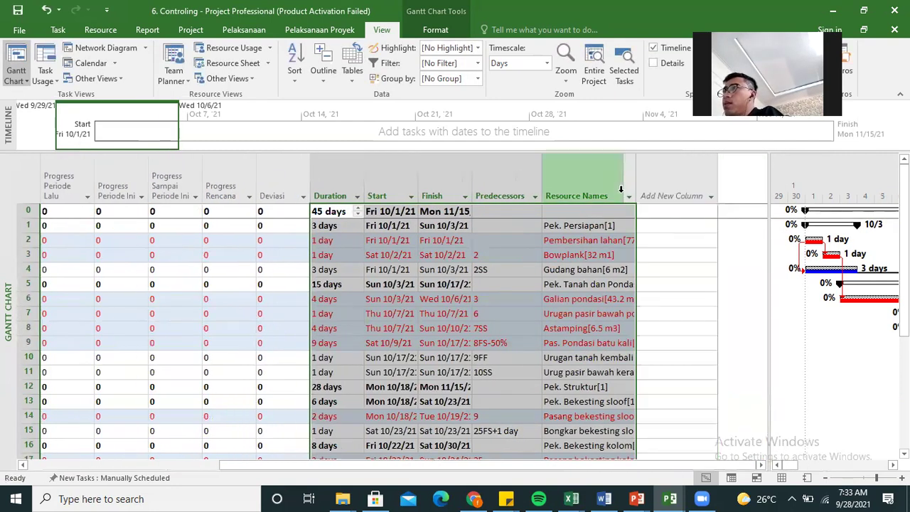
{"action": "right_click", "coordinate": [616, 188]}
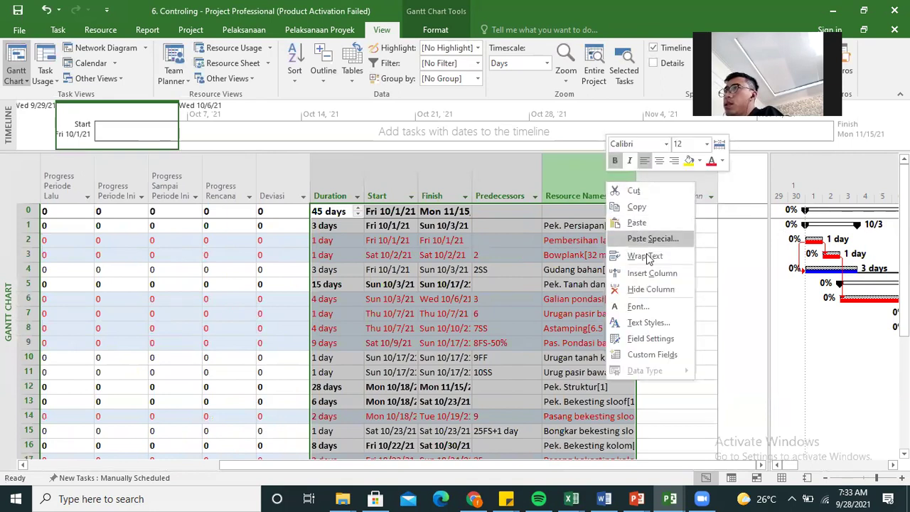
{"action": "left_click", "coordinate": [644, 290]}
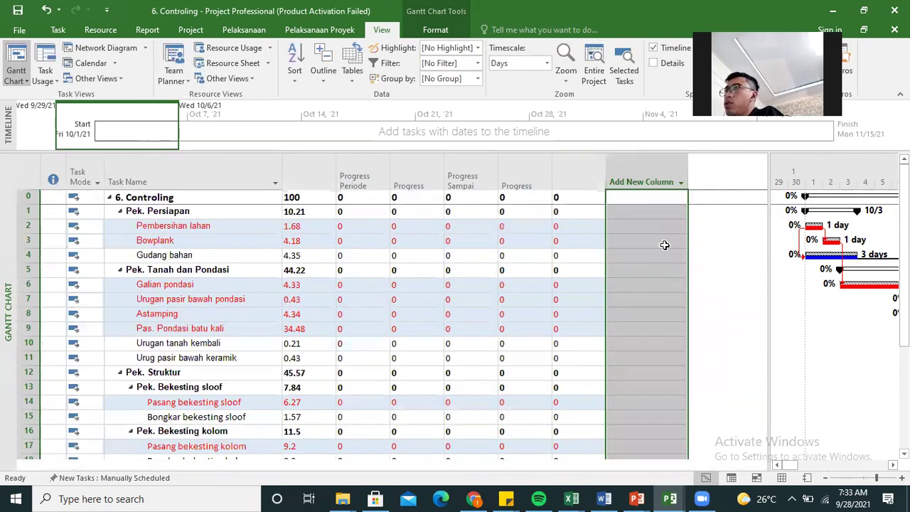
{"action": "left_click_drag", "start_coordinate": [767, 180], "coordinate": [607, 179]}
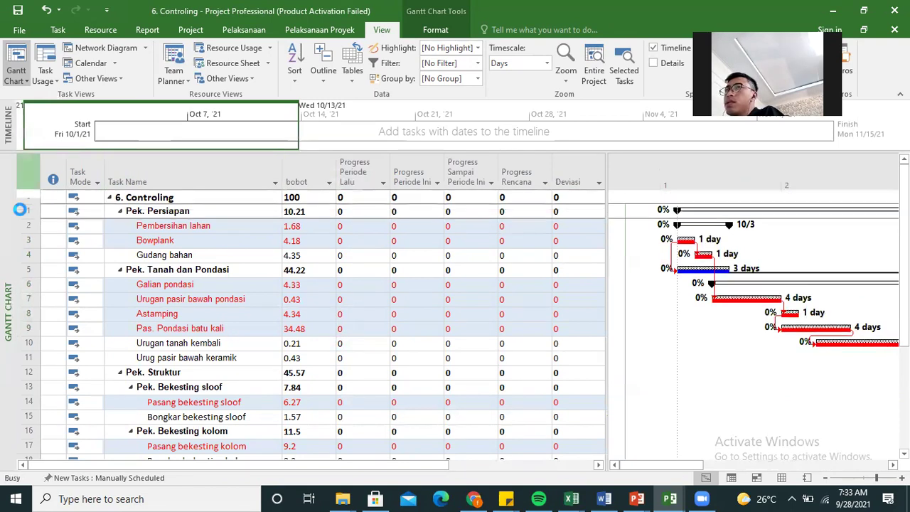
{"action": "left_click_drag", "start_coordinate": [21, 188], "coordinate": [22, 201]}
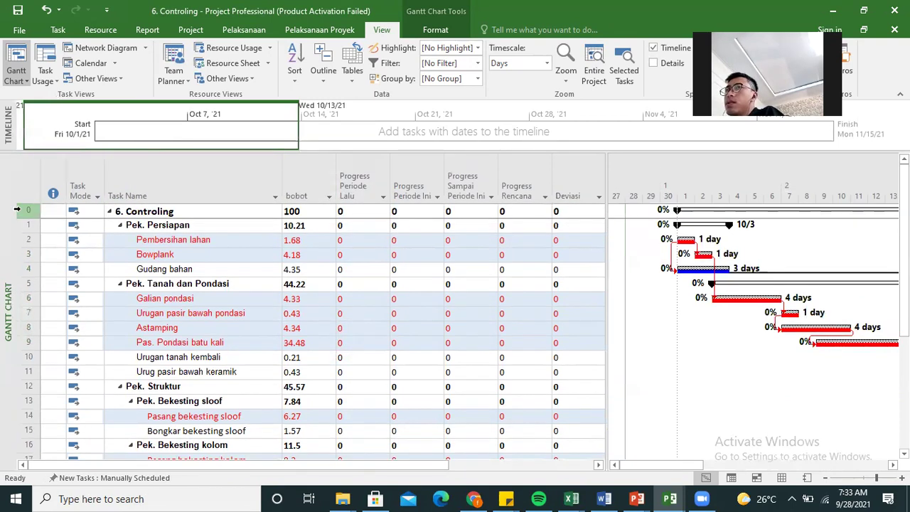
Save the current fields as a new table named progress and widen the table area to show all columns through Deviasi.
{"action": "left_click", "coordinate": [354, 74]}
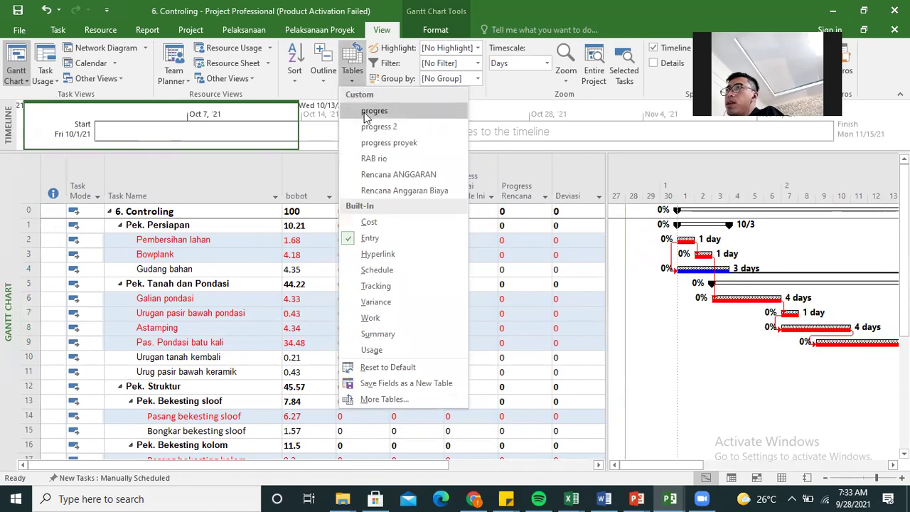
{"action": "left_click", "coordinate": [390, 383]}
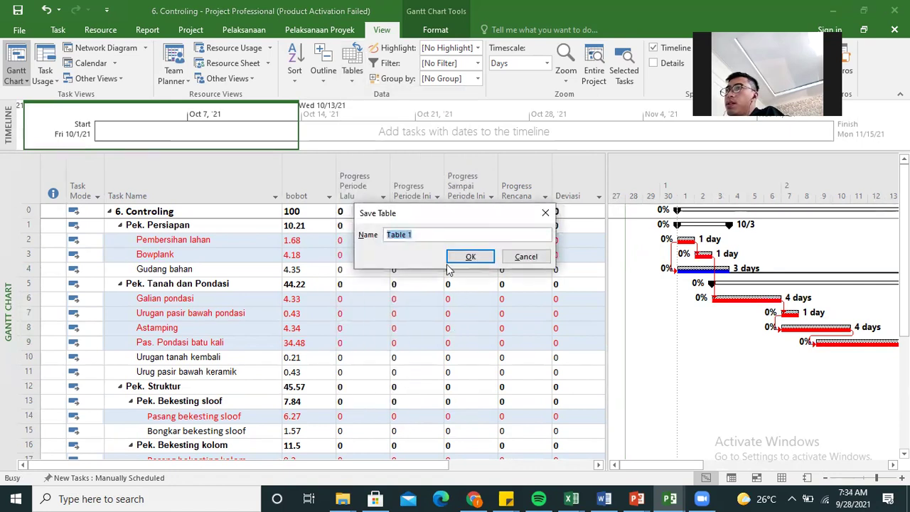
{"action": "type", "text": "progress"}
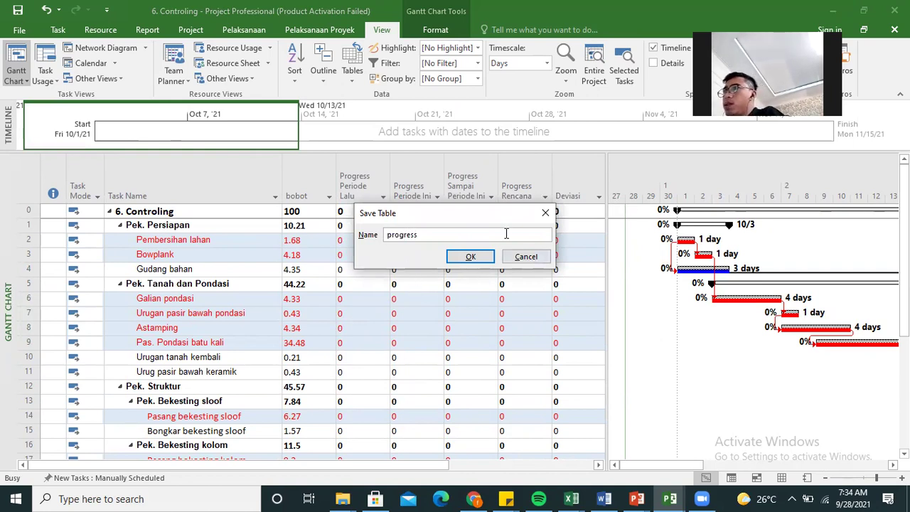
{"action": "left_click", "coordinate": [470, 257]}
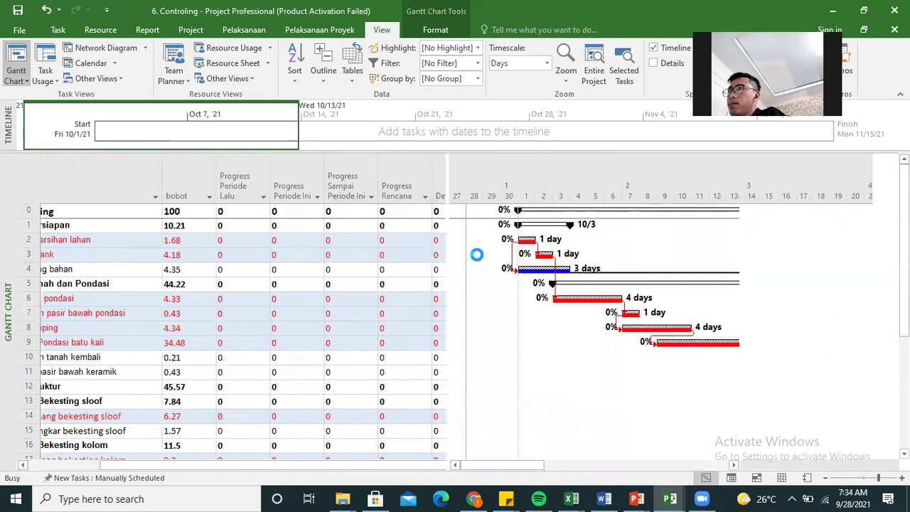
{"action": "left_click_drag", "start_coordinate": [630, 467], "coordinate": [604, 467]}
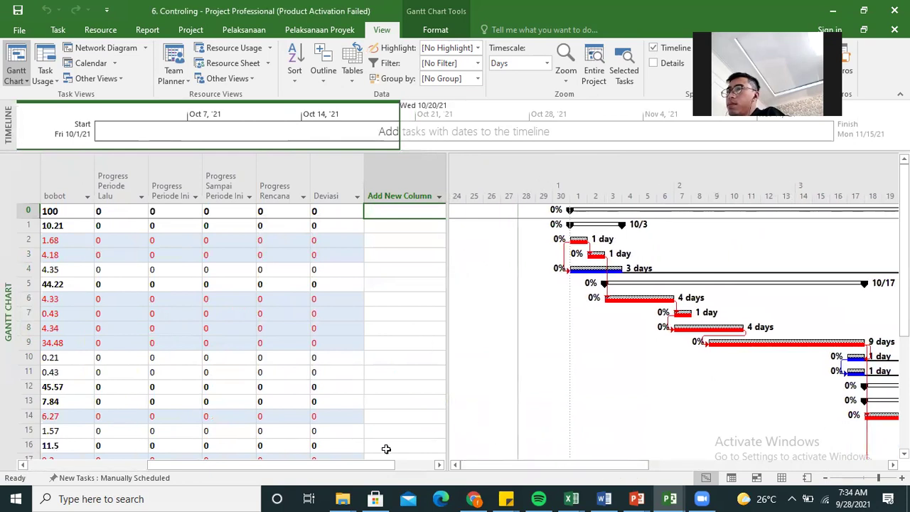
{"action": "left_click_drag", "start_coordinate": [377, 467], "coordinate": [256, 466]}
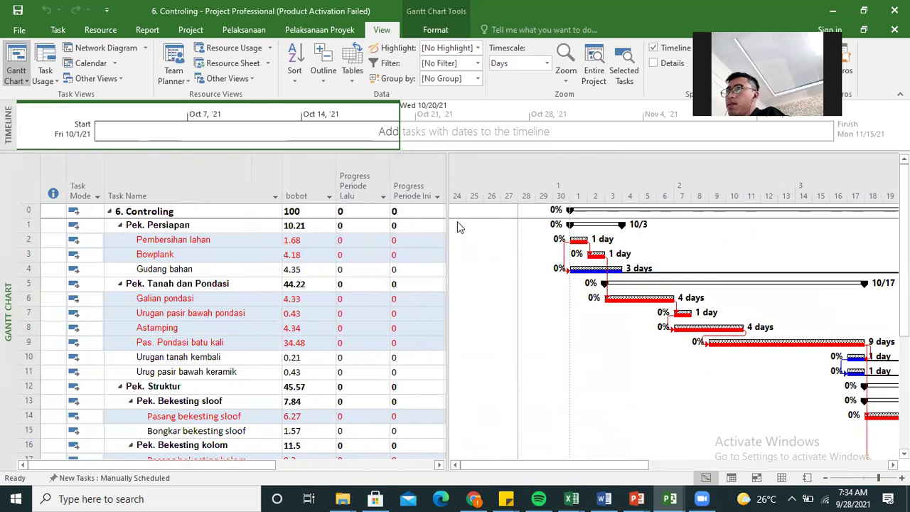
{"action": "left_click_drag", "start_coordinate": [444, 238], "coordinate": [619, 241]}
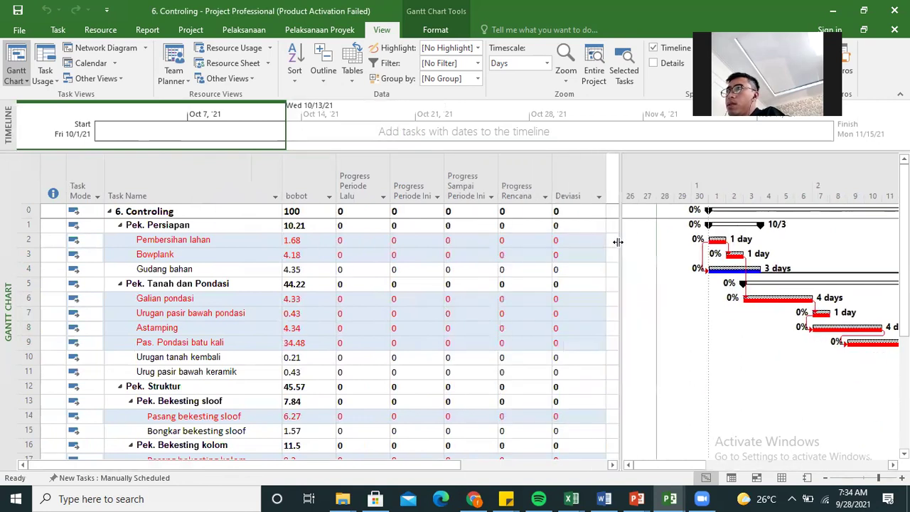
Switch the task sheet to the Entry table and reset it to its default columns.
{"action": "left_click", "coordinate": [354, 81]}
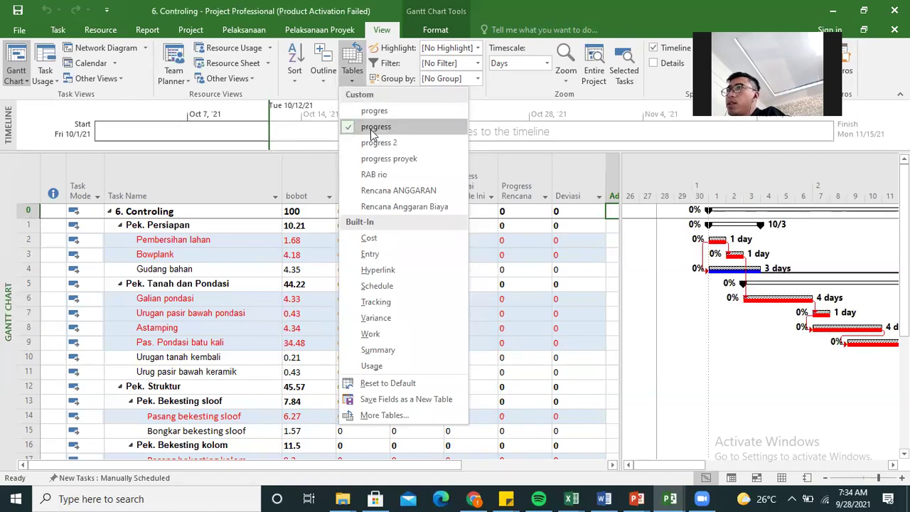
{"action": "left_click", "coordinate": [389, 254]}
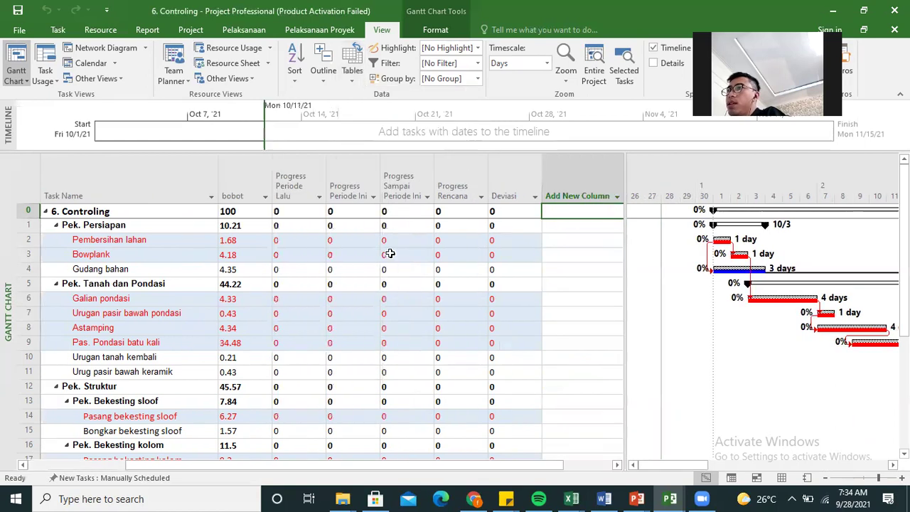
{"action": "left_click", "coordinate": [354, 81]}
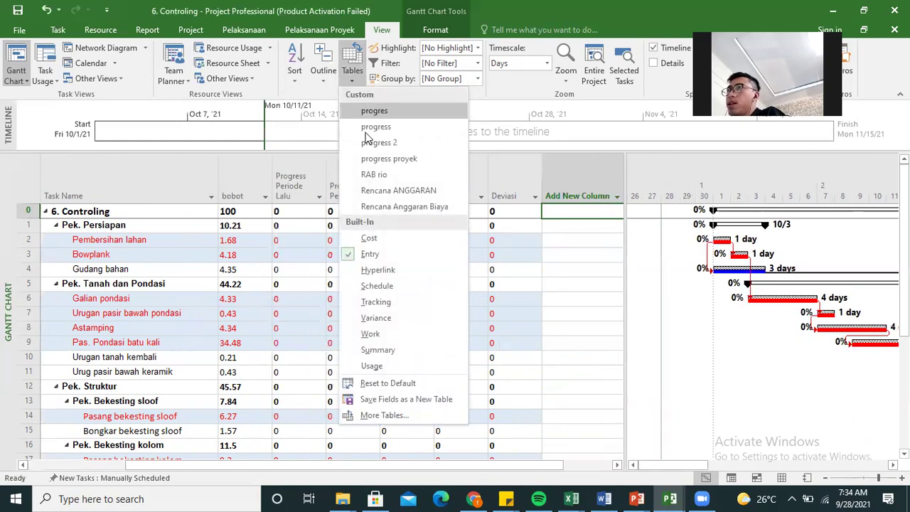
{"action": "left_click", "coordinate": [390, 385]}
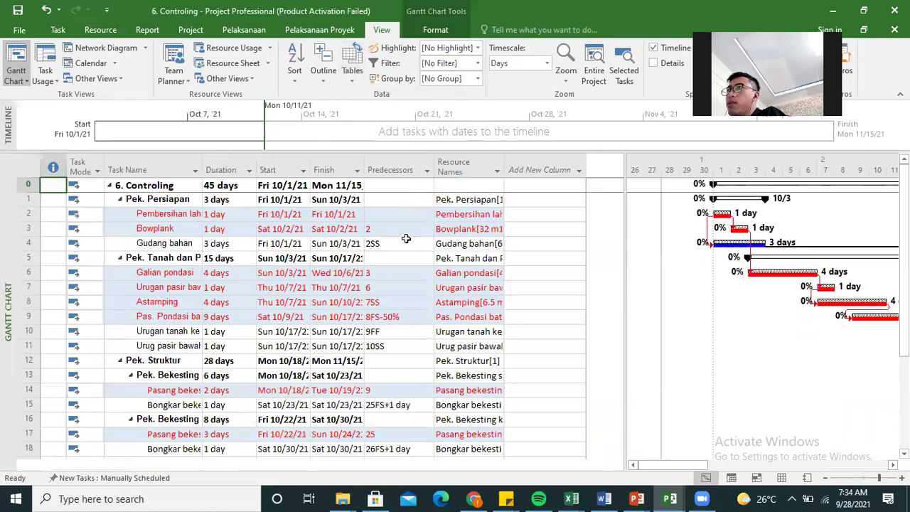
Display the saved progress table in the task sheet with its columns visible through Deviasi.
{"action": "left_click", "coordinate": [349, 83]}
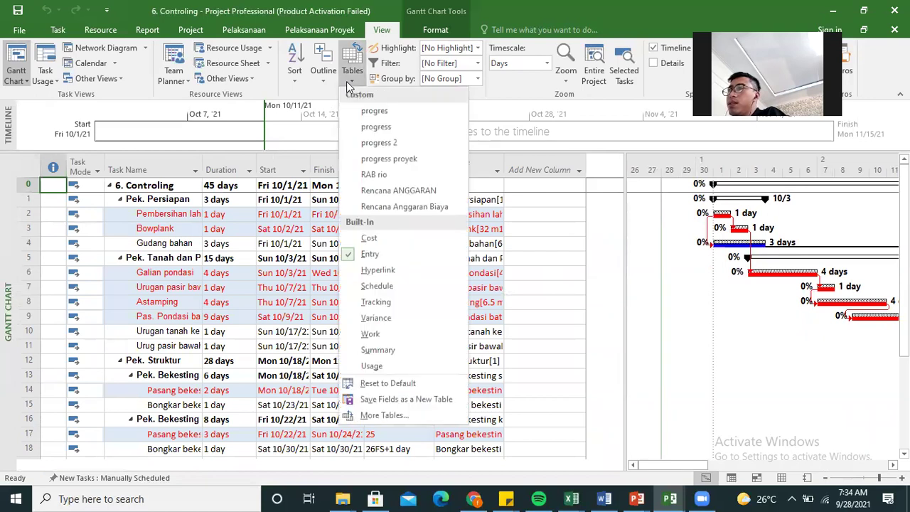
{"action": "left_click", "coordinate": [373, 128]}
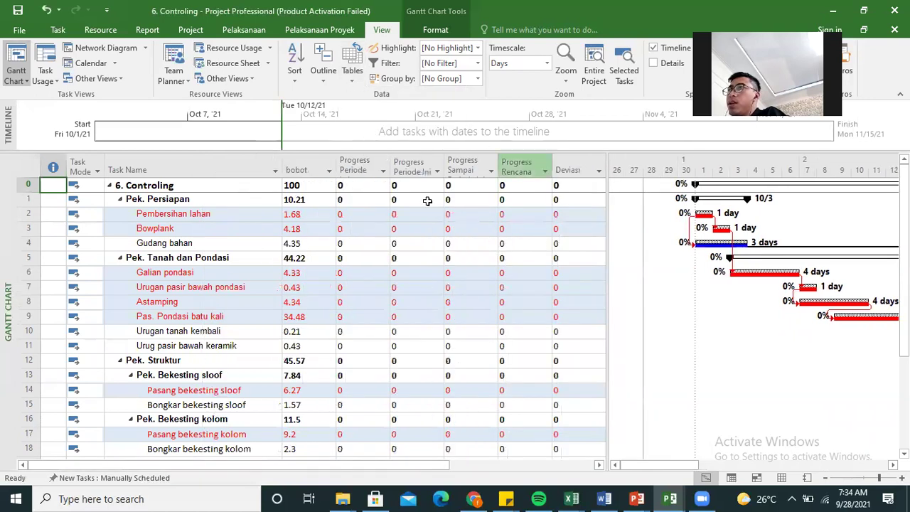
{"action": "mouse_move", "coordinate": [608, 156]}
{"action": "left_mouse_down"}
{"action": "mouse_move", "coordinate": [664, 156]}
{"action": "mouse_move", "coordinate": [612, 157]}
{"action": "left_mouse_up"}
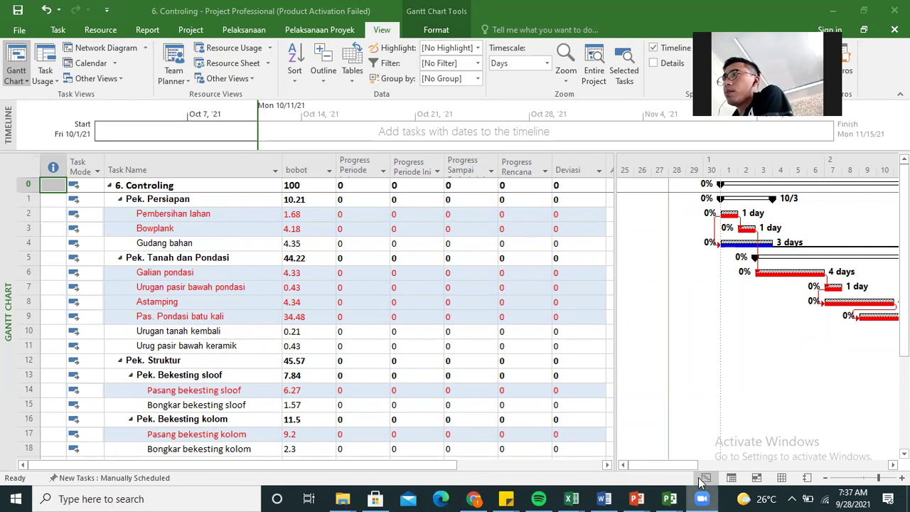
{"action": "mouse_move", "coordinate": [679, 468]}
{"action": "left_mouse_down"}
{"action": "mouse_move", "coordinate": [742, 461]}
{"action": "mouse_move", "coordinate": [709, 445]}
{"action": "left_mouse_up"}
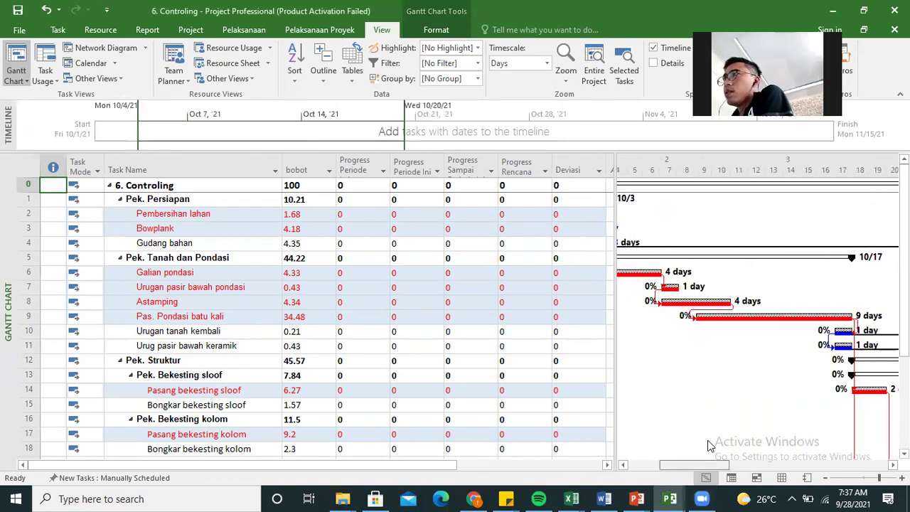
Switch the task sheet from the progress table to the built-in Tracking table.
{"action": "left_click", "coordinate": [351, 80]}
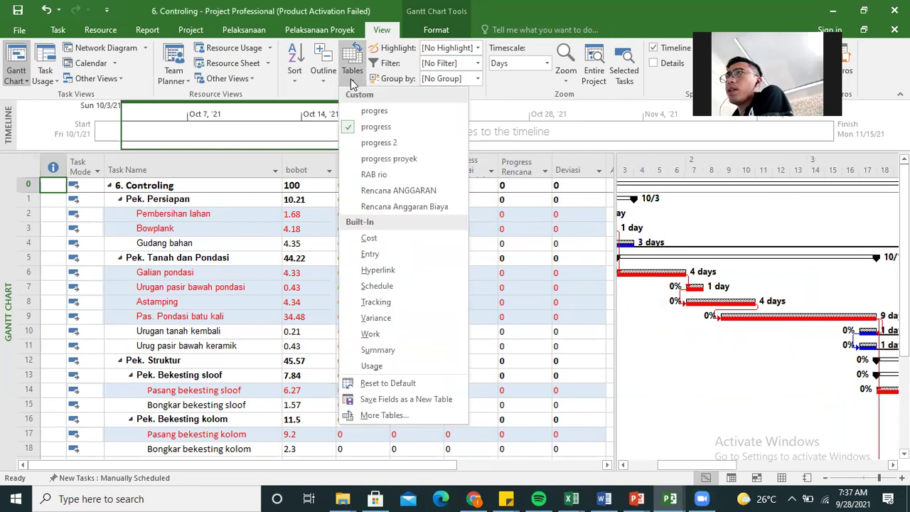
{"action": "left_click", "coordinate": [381, 302]}
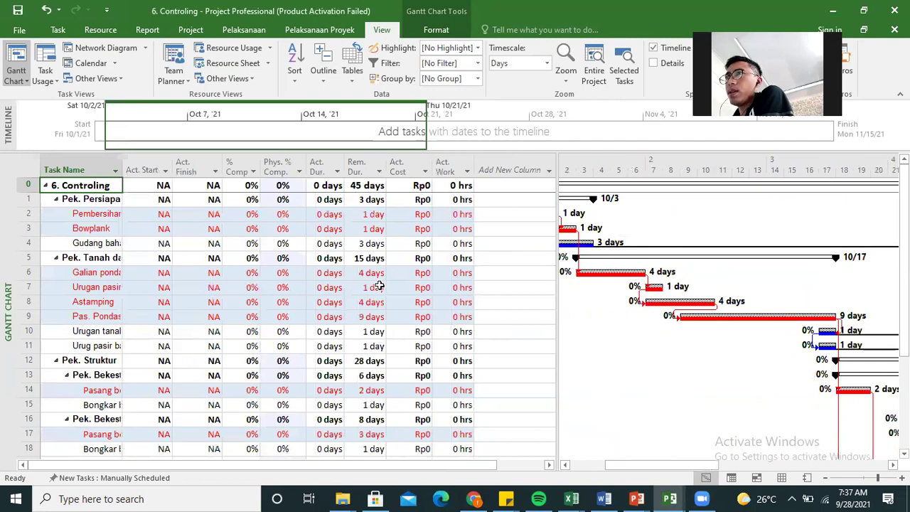
{"action": "left_click", "coordinate": [353, 71]}
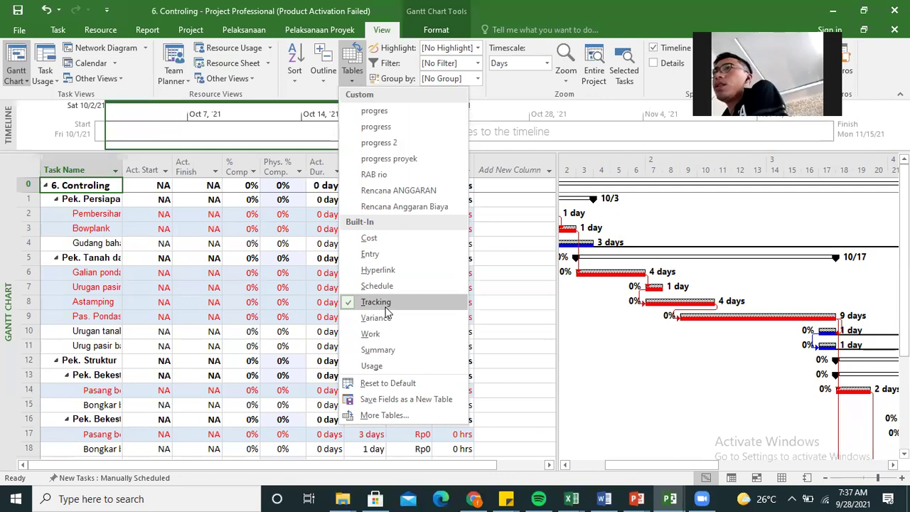
{"action": "left_click", "coordinate": [148, 166]}
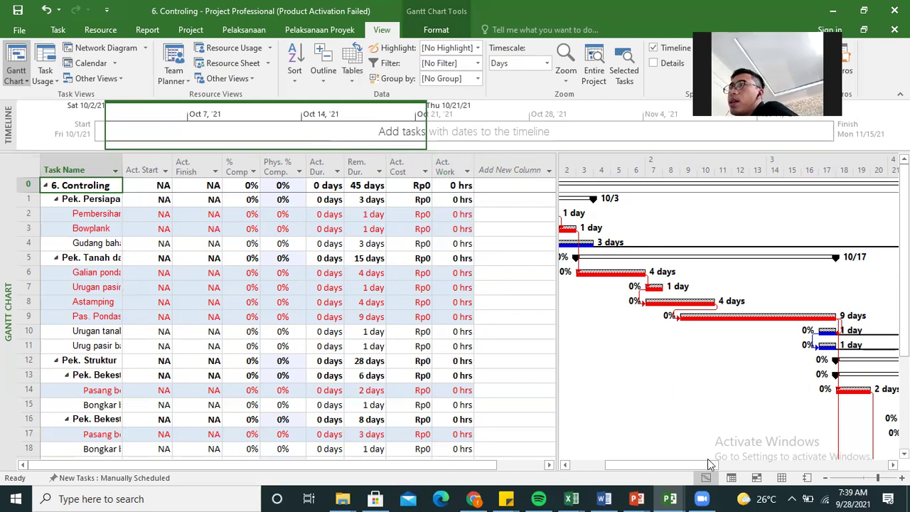
Open the project information and set the project's current date to Thu 10/7/21.
{"action": "left_click_drag", "start_coordinate": [696, 465], "coordinate": [664, 465]}
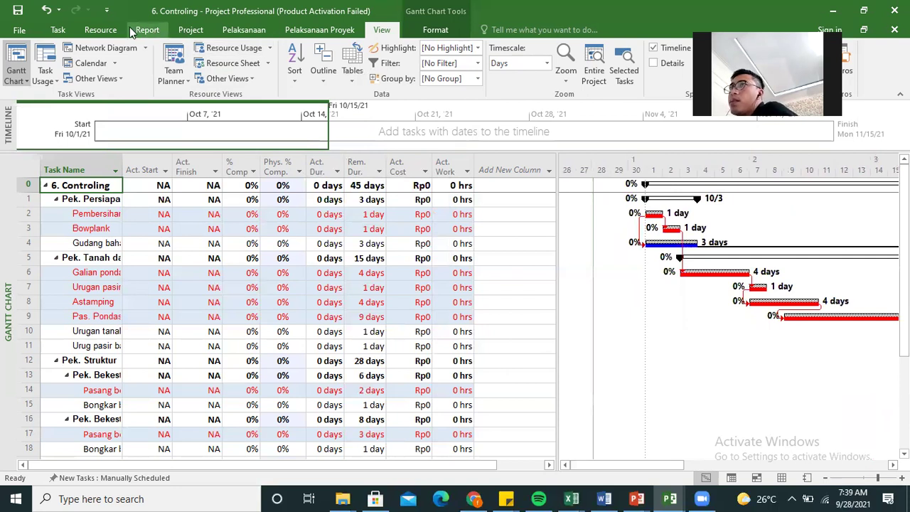
{"action": "left_click", "coordinate": [198, 31]}
{"action": "left_click", "coordinate": [145, 69]}
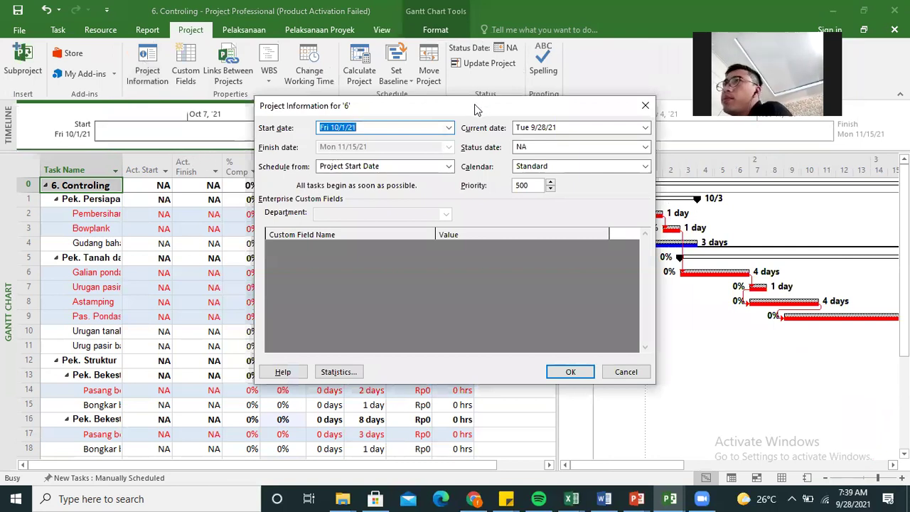
{"action": "left_click_drag", "start_coordinate": [475, 103], "coordinate": [332, 121]}
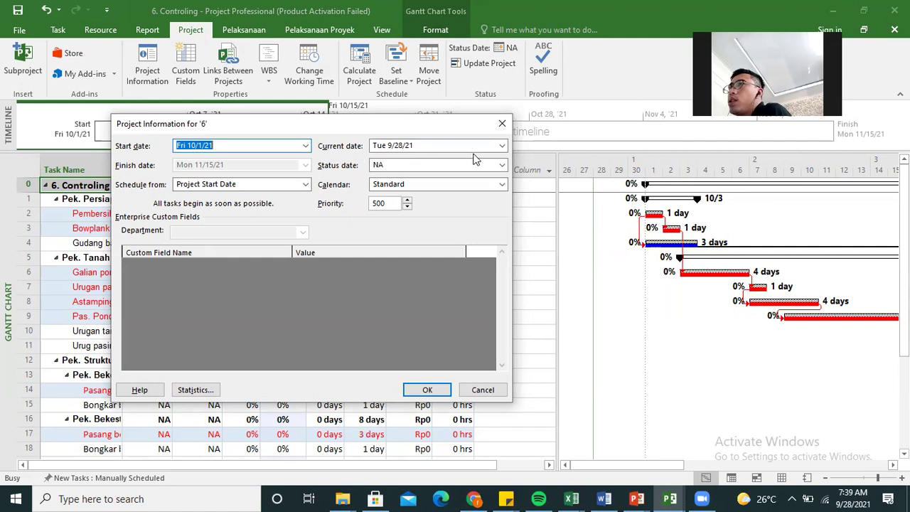
{"action": "left_click", "coordinate": [502, 146]}
{"action": "left_click", "coordinate": [500, 161]}
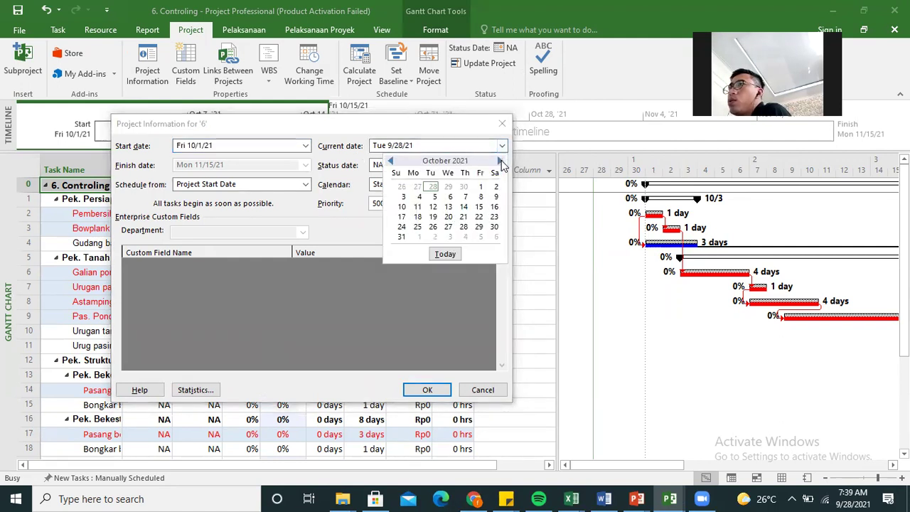
{"action": "left_click", "coordinate": [466, 198]}
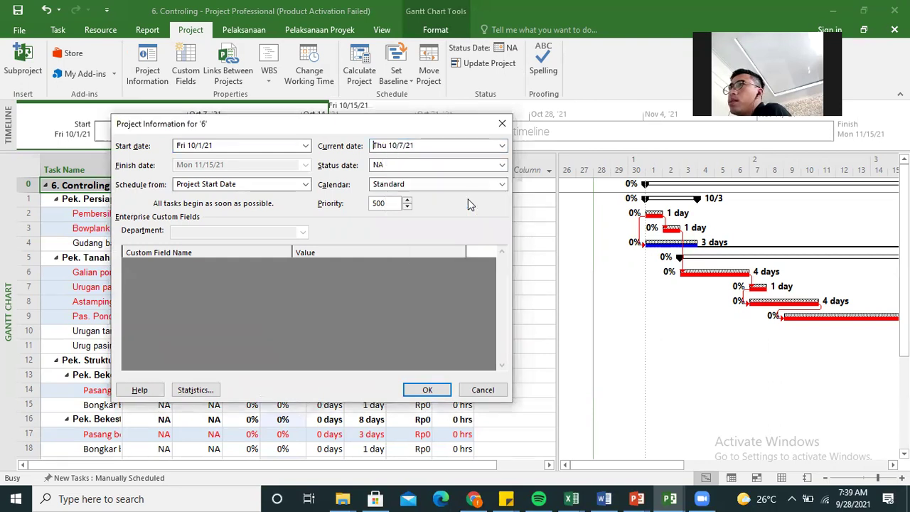
Set the project's status date to Thu 10/7/21, keep the current date on the same day, and apply the project information.
{"action": "left_click", "coordinate": [502, 165]}
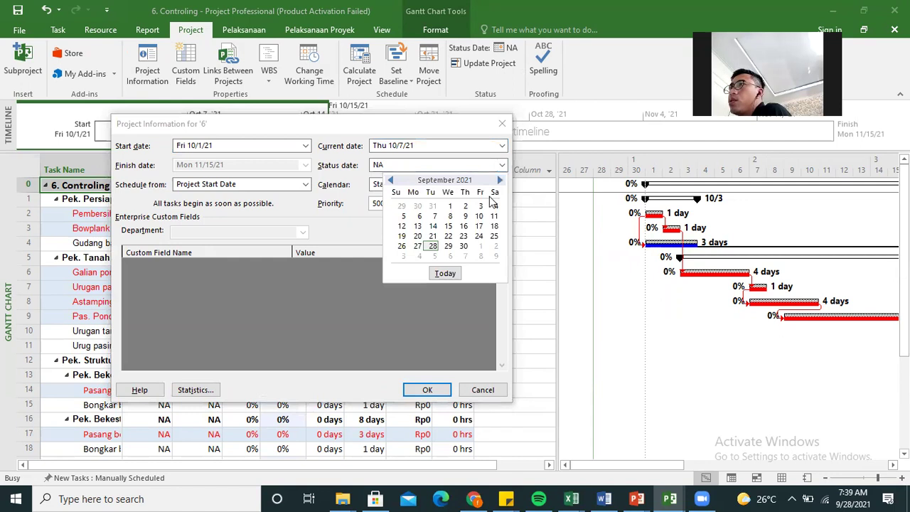
{"action": "left_click", "coordinate": [500, 180]}
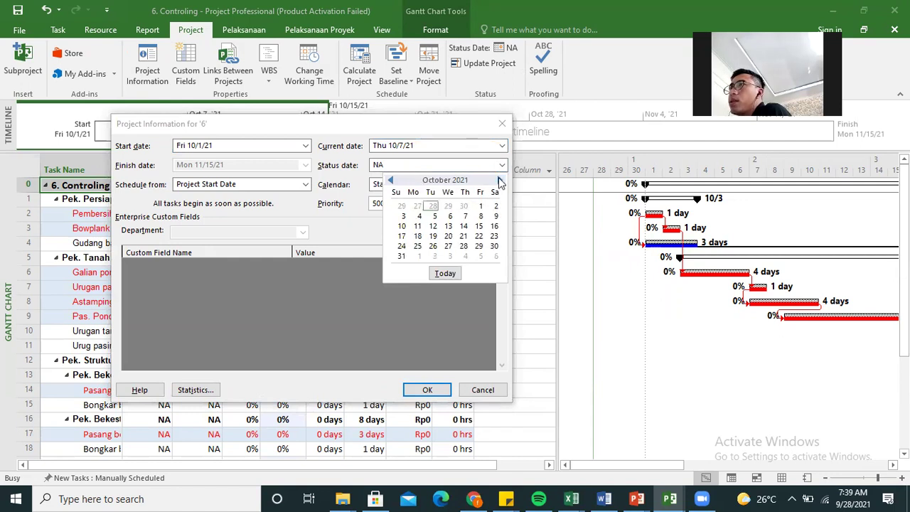
{"action": "left_click", "coordinate": [465, 216]}
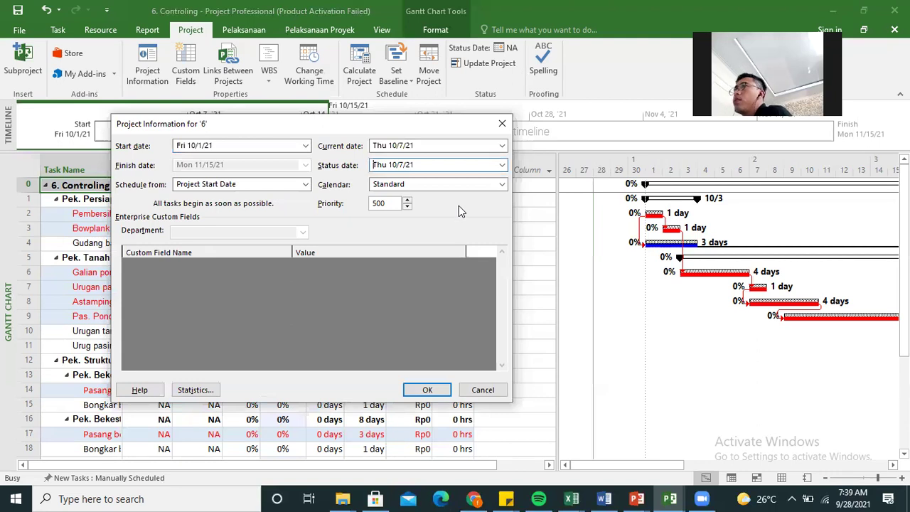
{"action": "left_click", "coordinate": [501, 146]}
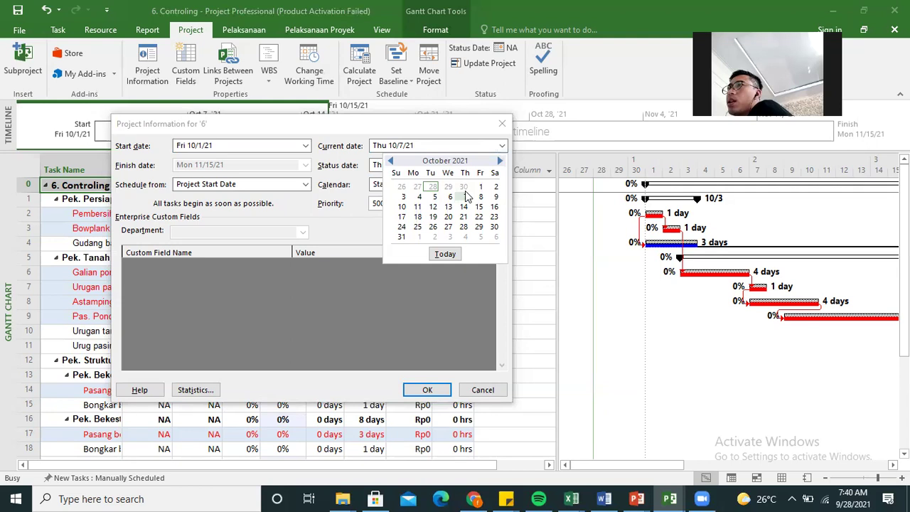
{"action": "left_click", "coordinate": [464, 200]}
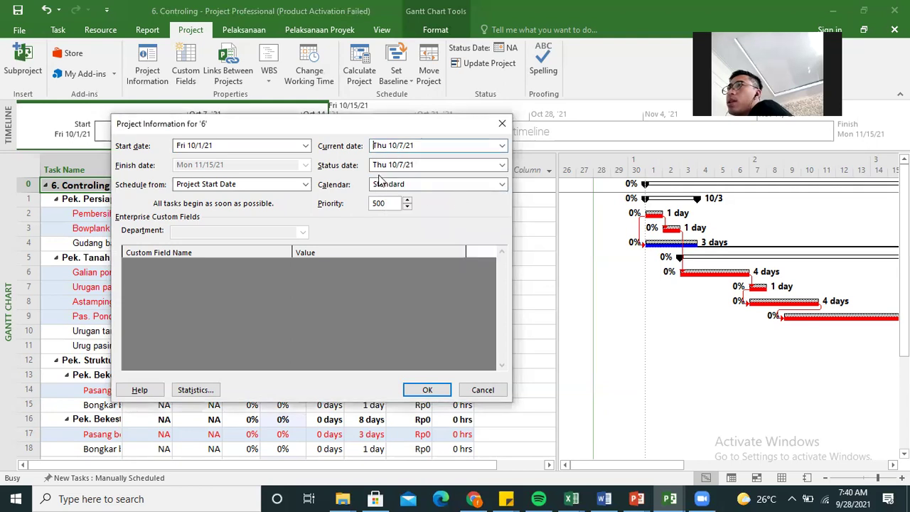
{"action": "left_click", "coordinate": [502, 165]}
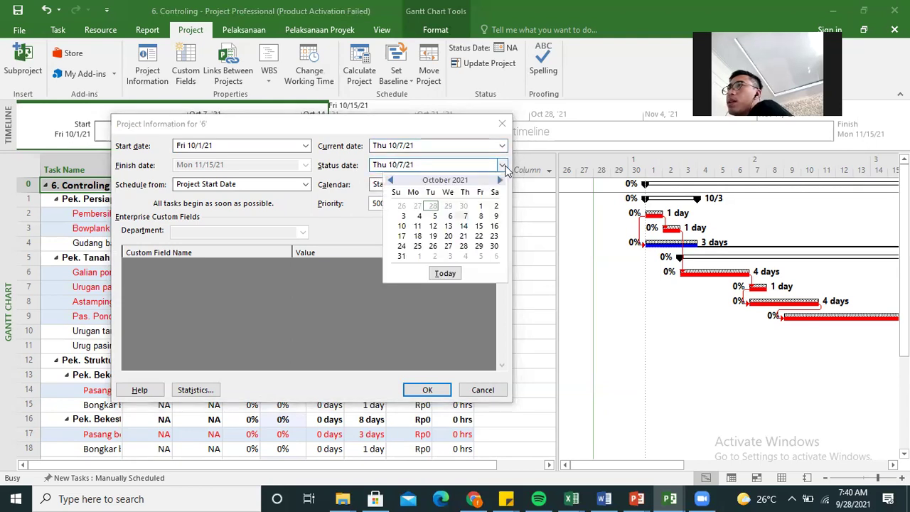
{"action": "left_click", "coordinate": [464, 216]}
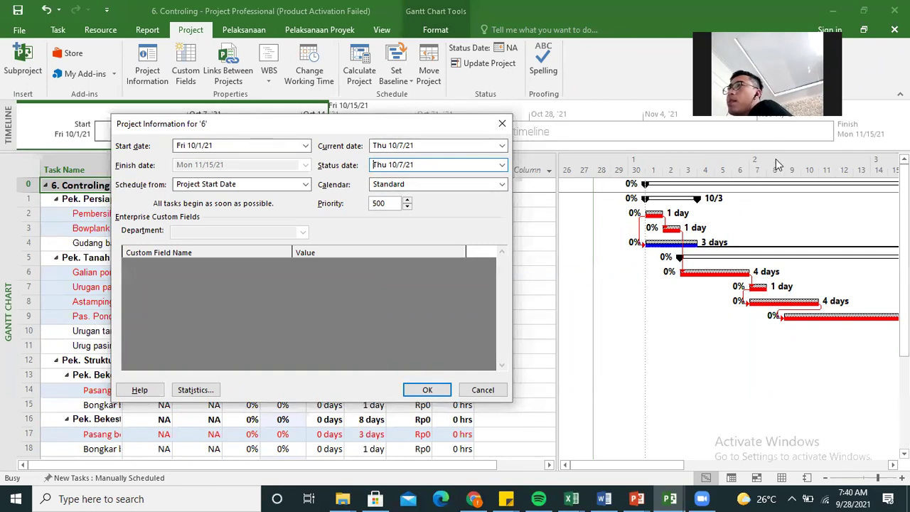
{"action": "left_click", "coordinate": [429, 390]}
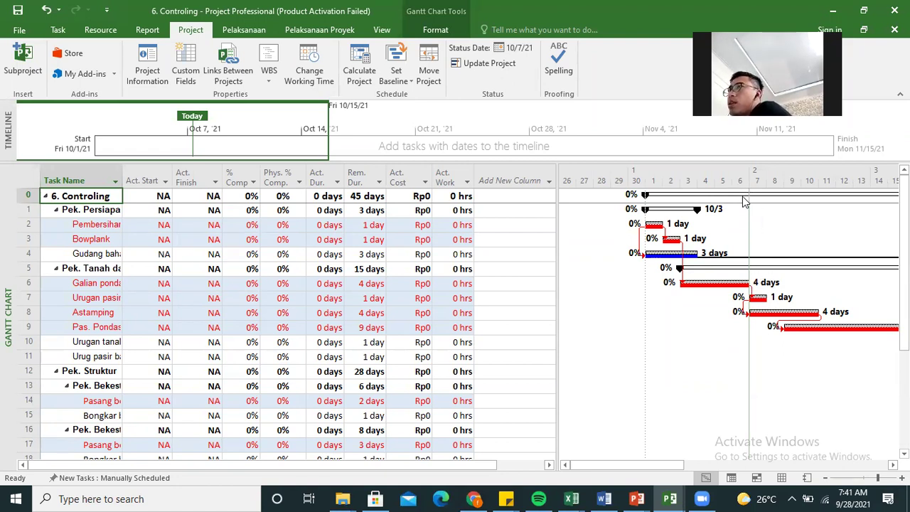
Select the Pembersihan lahan task and widen the Task Name column to fit the full task names.
{"action": "scroll", "coordinate": [751, 213], "scroll_direction": "down", "scroll_amount": 1}
{"action": "scroll", "coordinate": [740, 228], "scroll_direction": "up", "scroll_amount": 1}
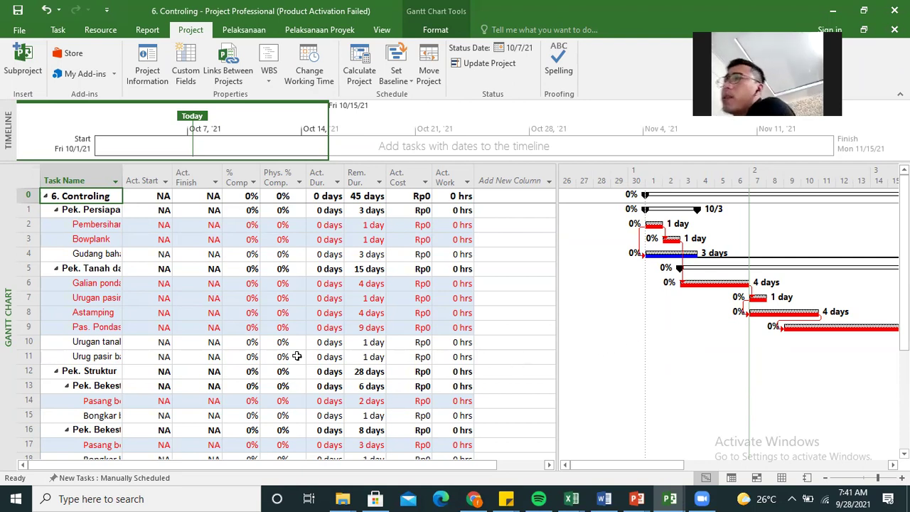
{"action": "left_click", "coordinate": [74, 224]}
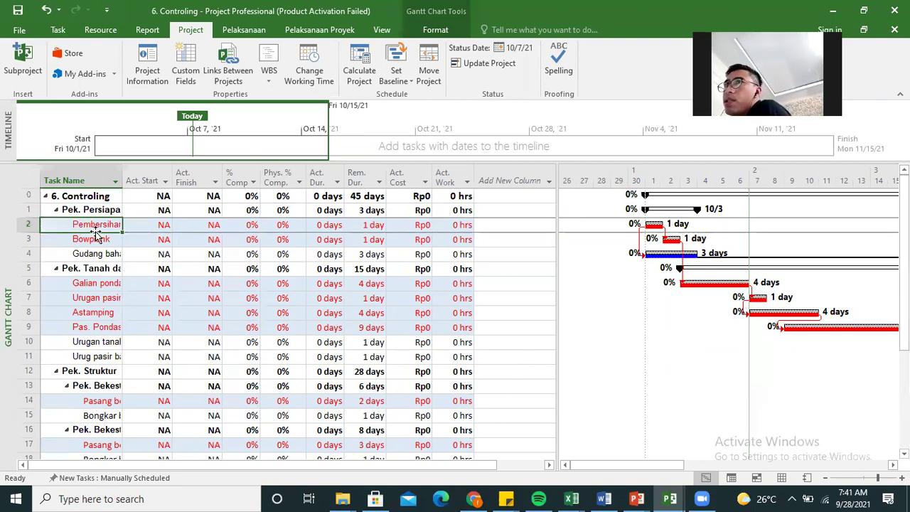
{"action": "left_click_drag", "start_coordinate": [120, 178], "coordinate": [187, 177]}
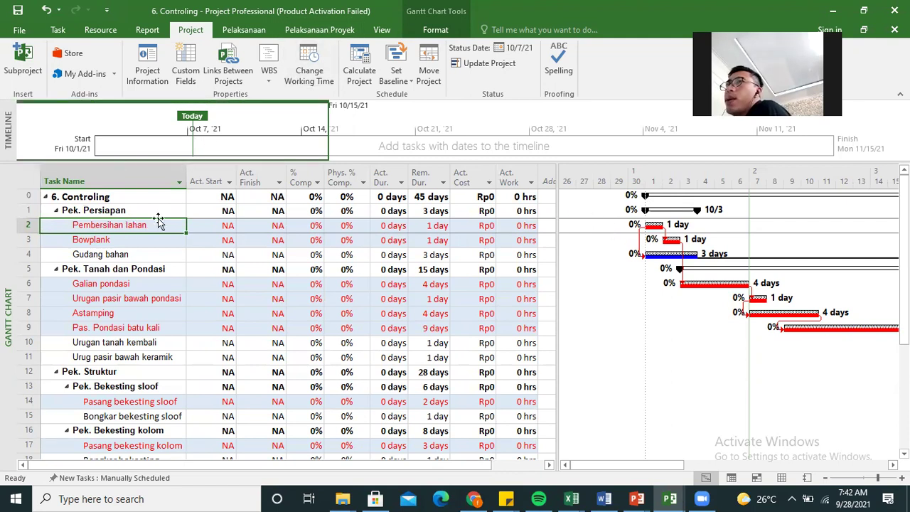
Update the Pembersihan lahan task through Update Tasks with 100% complete and an actual start of Fri 10/1/21.
{"action": "left_click", "coordinate": [301, 29]}
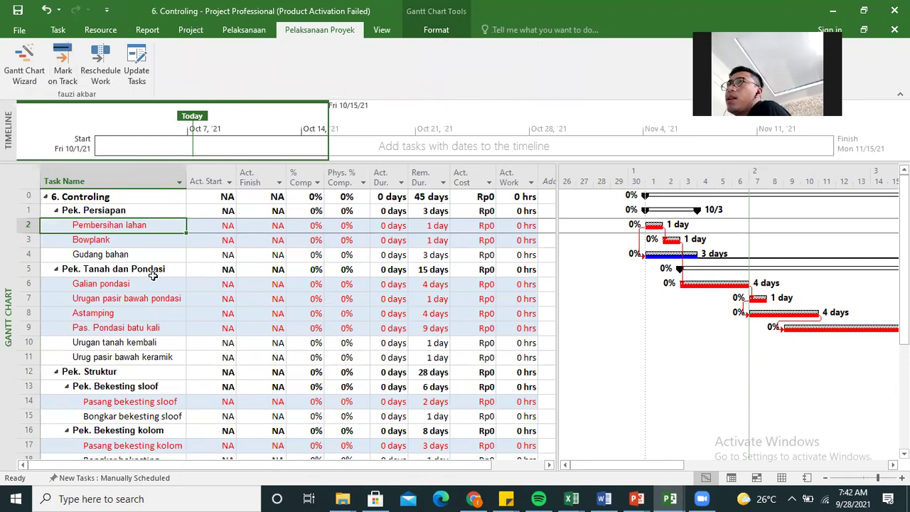
{"action": "left_click", "coordinate": [244, 31]}
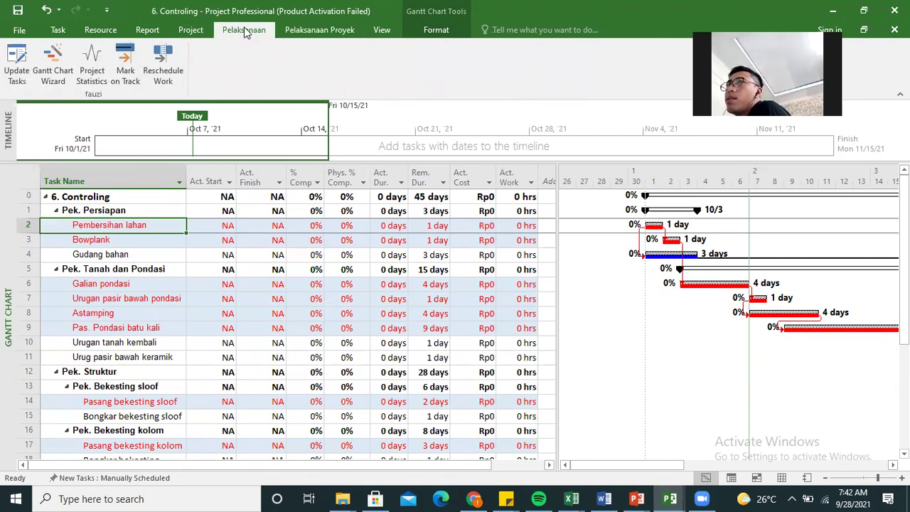
{"action": "left_click", "coordinate": [304, 30]}
{"action": "left_click", "coordinate": [137, 67]}
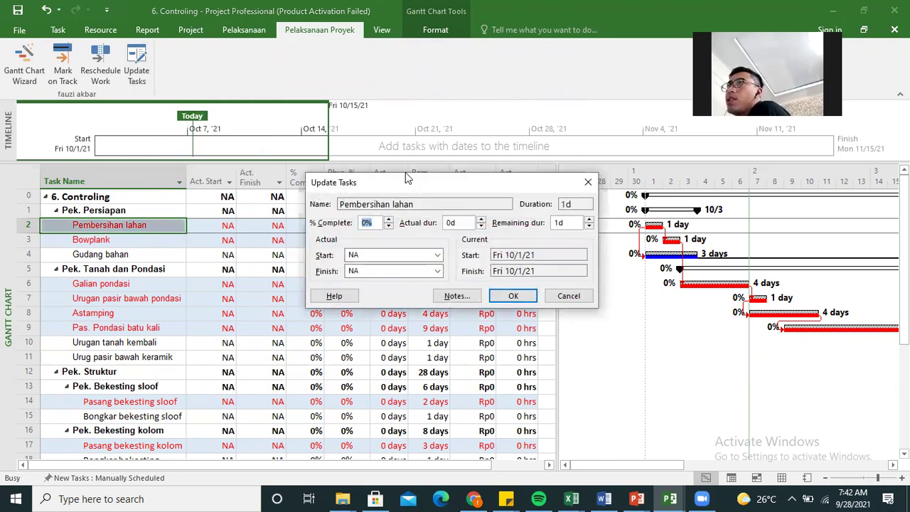
{"action": "left_click_drag", "start_coordinate": [407, 178], "coordinate": [300, 53]}
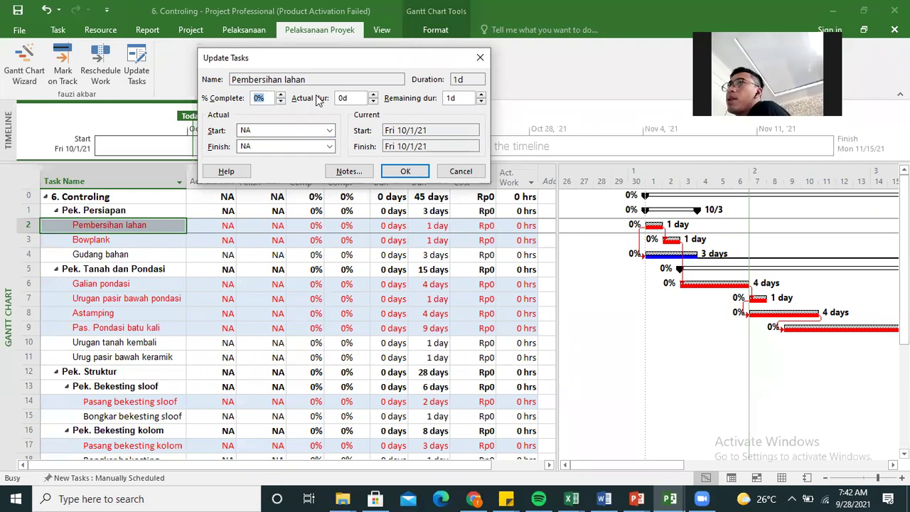
{"action": "left_click", "coordinate": [270, 99]}
{"action": "type", "text": "100"}
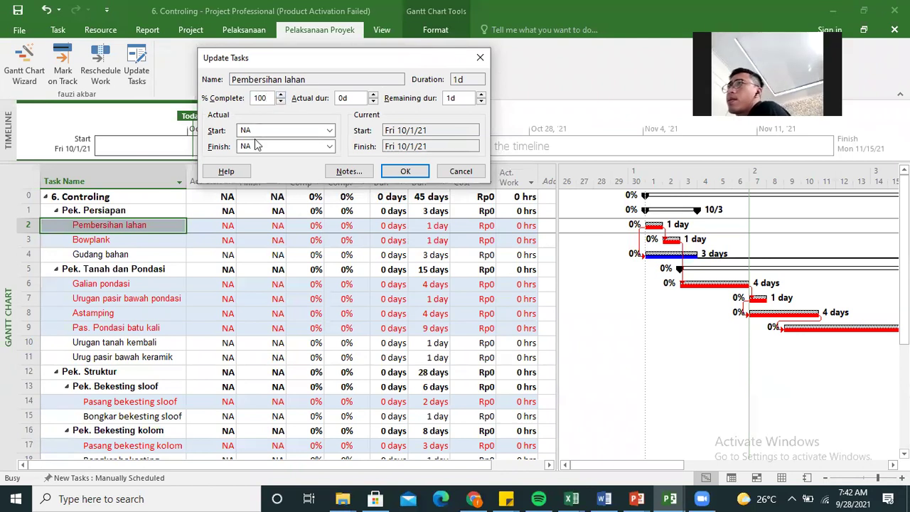
{"action": "left_click", "coordinate": [330, 132]}
{"action": "left_click", "coordinate": [324, 116]}
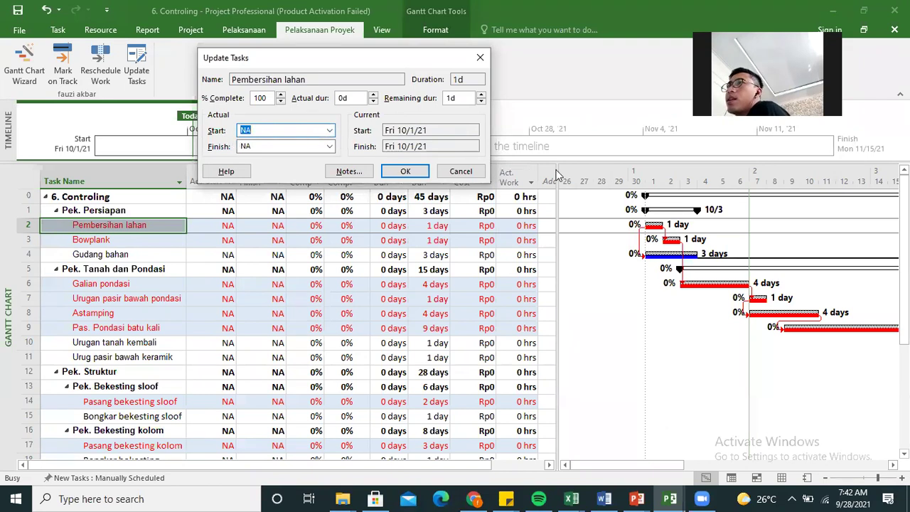
{"action": "left_click", "coordinate": [332, 131]}
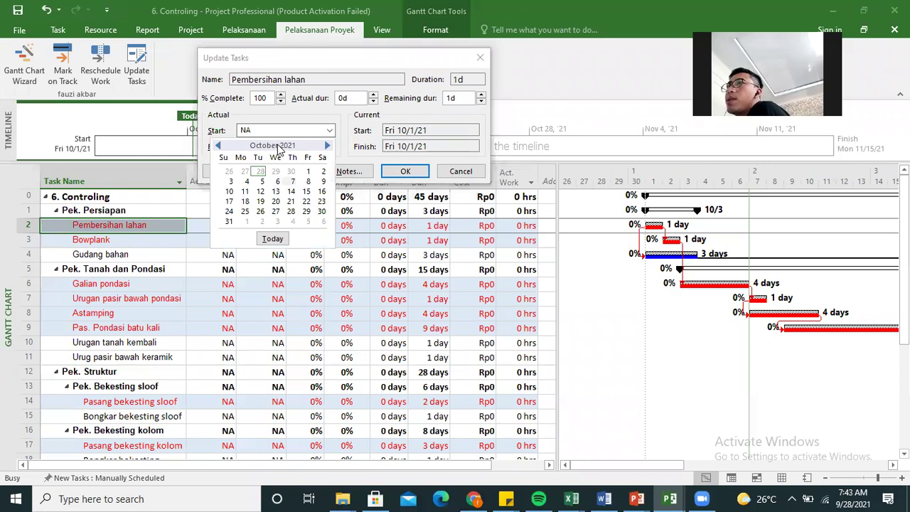
{"action": "left_click", "coordinate": [308, 172]}
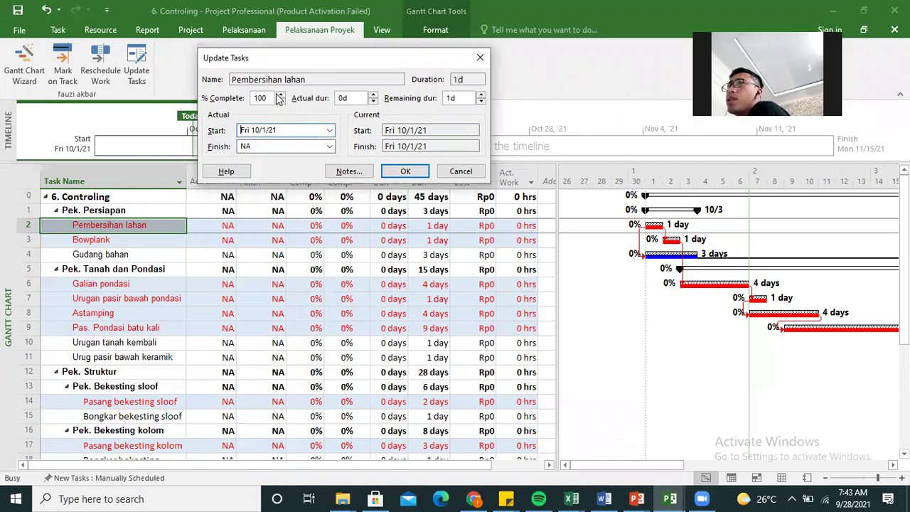
{"action": "left_click", "coordinate": [404, 173]}
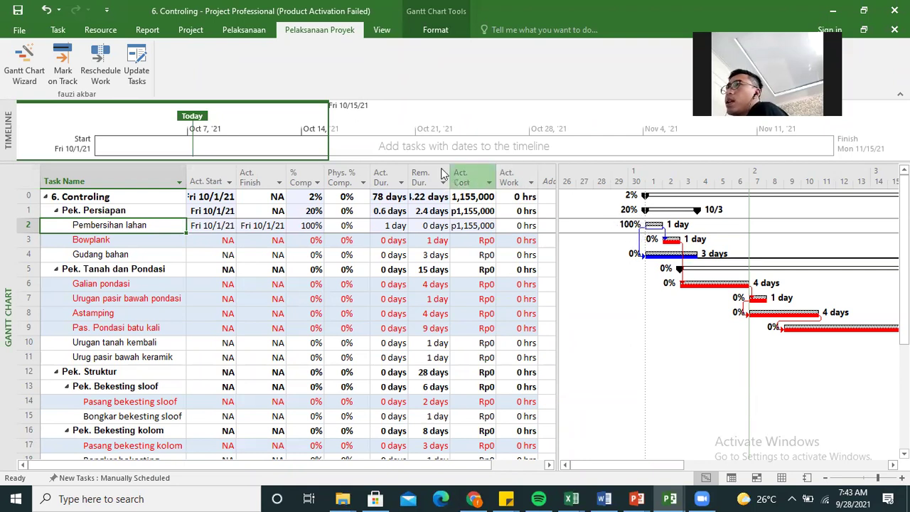
Widen the Act. Cost column, and undo both that change and the progress update of Pembersihan lahan.
{"action": "left_click_drag", "start_coordinate": [493, 177], "coordinate": [506, 177]}
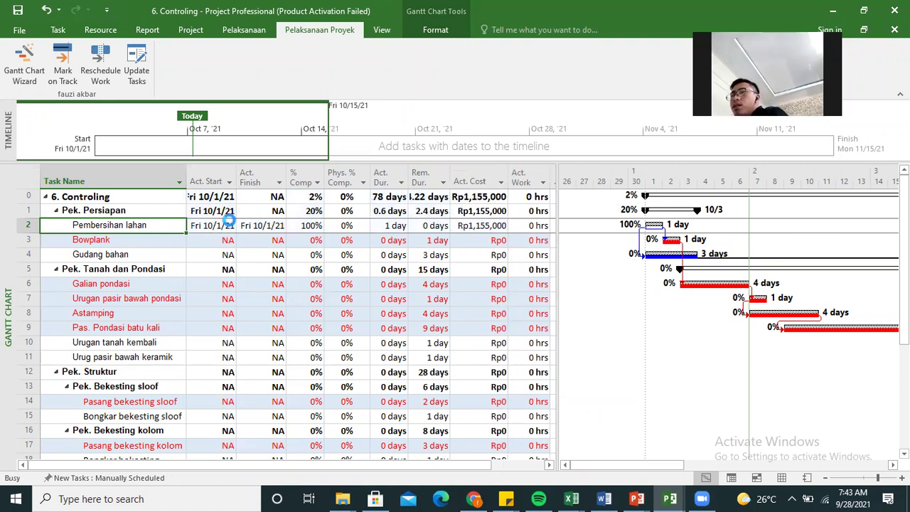
{"action": "key", "text": "ctrl+z"}
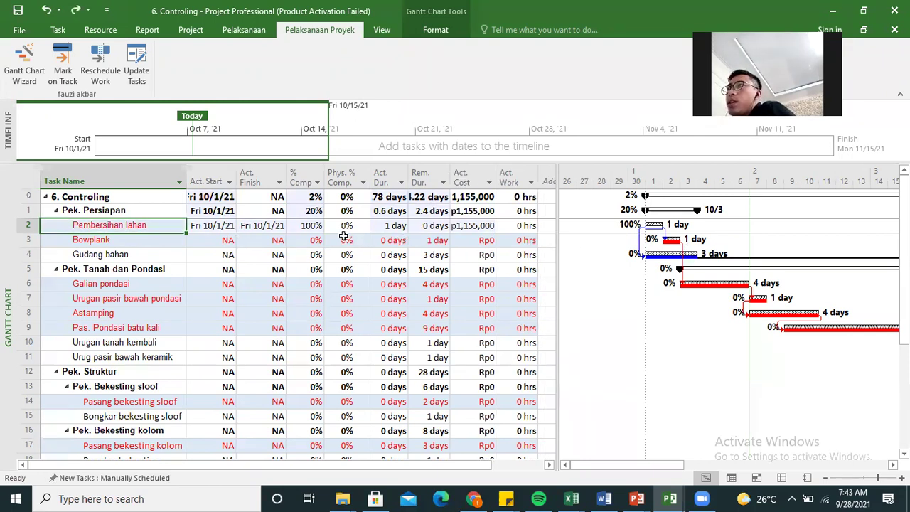
{"action": "key", "text": "ctrl+z"}
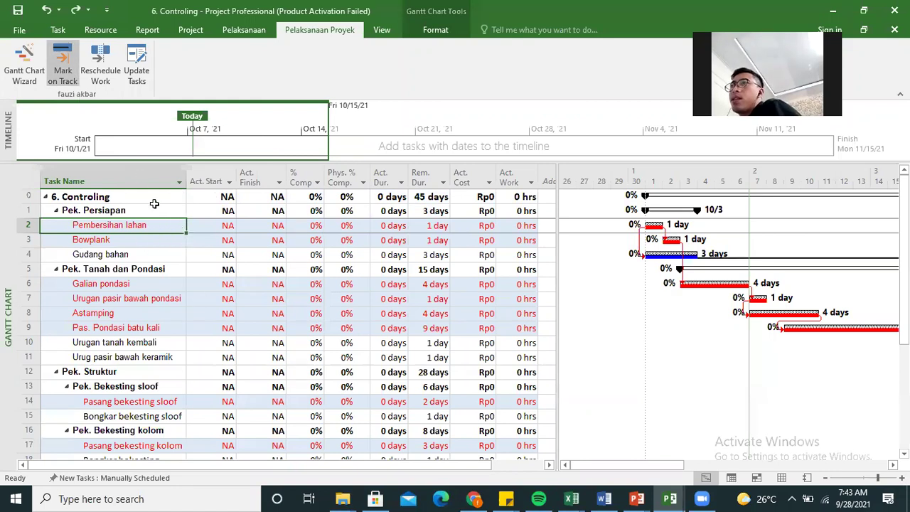
Try Mark on Track on the Pembersihan lahan task and undo it.
{"action": "left_click", "coordinate": [70, 48]}
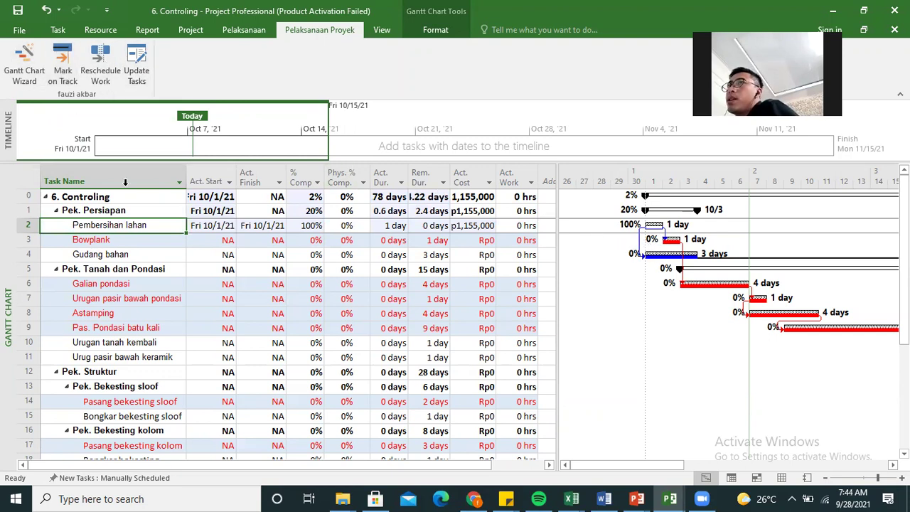
{"action": "key", "text": "ctrl+z"}
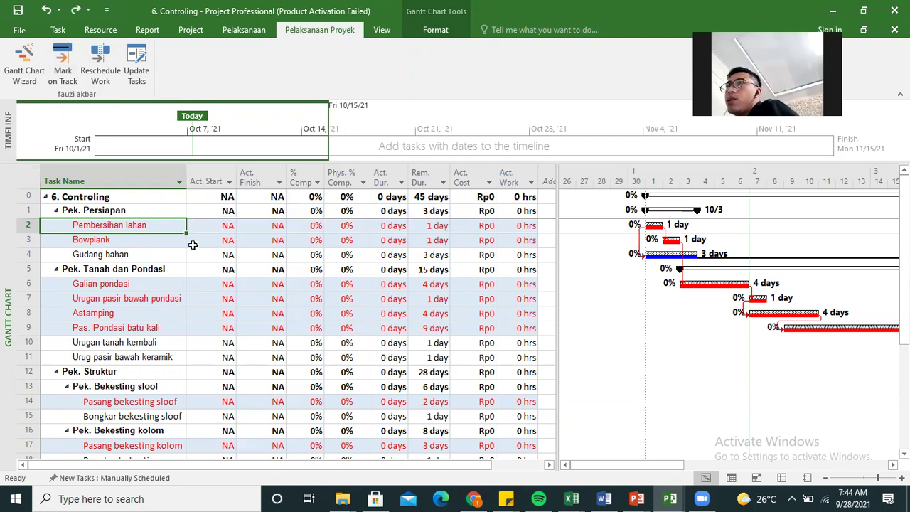
Enter Fri 10/1/21 as actual start and 100 as percent complete for Pembersihan lahan directly in the Tracking table.
{"action": "left_click", "coordinate": [215, 227]}
{"action": "left_click", "coordinate": [229, 226]}
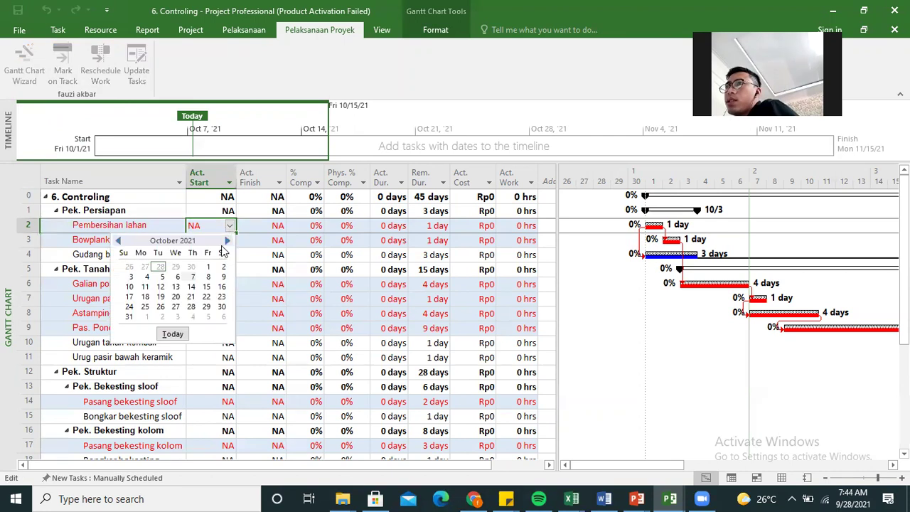
{"action": "left_click", "coordinate": [207, 266]}
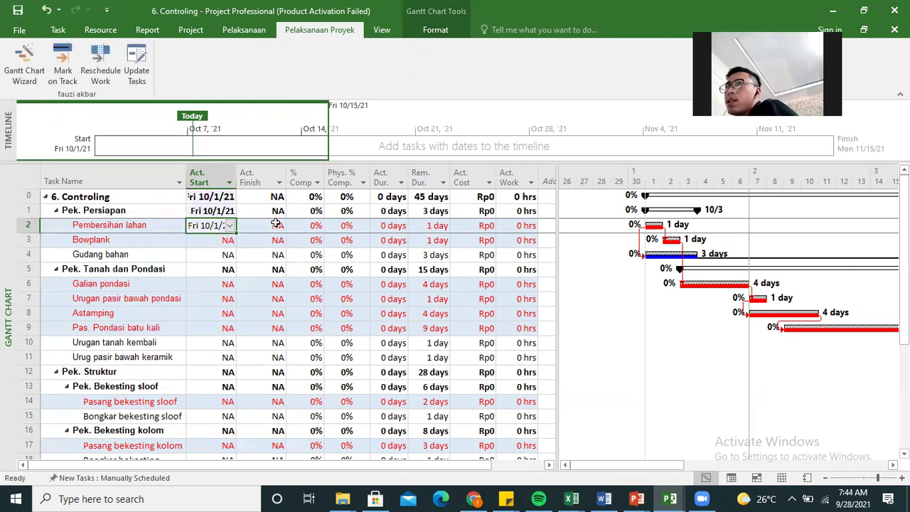
{"action": "left_click", "coordinate": [300, 226]}
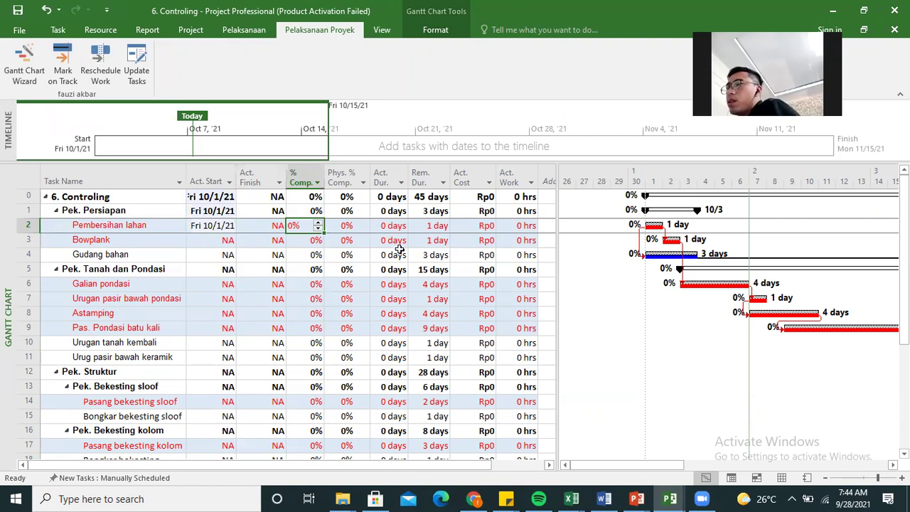
{"action": "type", "text": "100"}
{"action": "key", "text": "Return"}
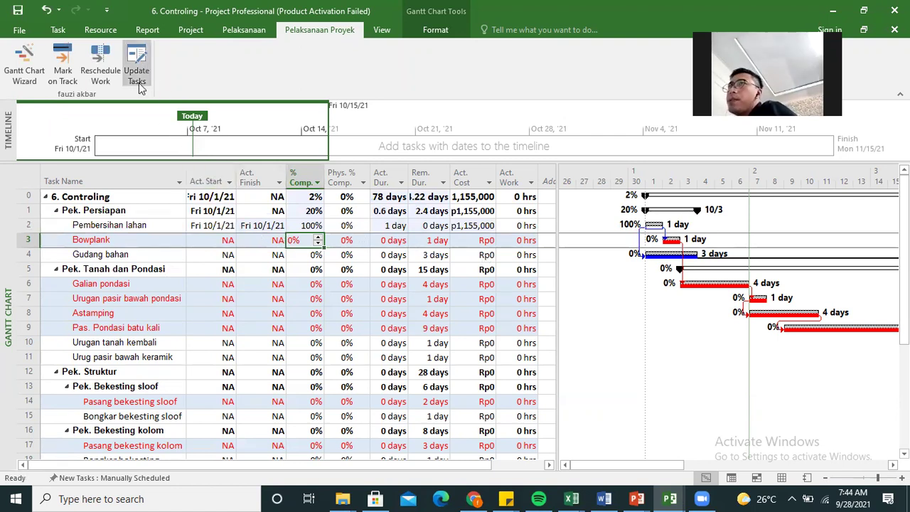
{"action": "left_click", "coordinate": [227, 226]}
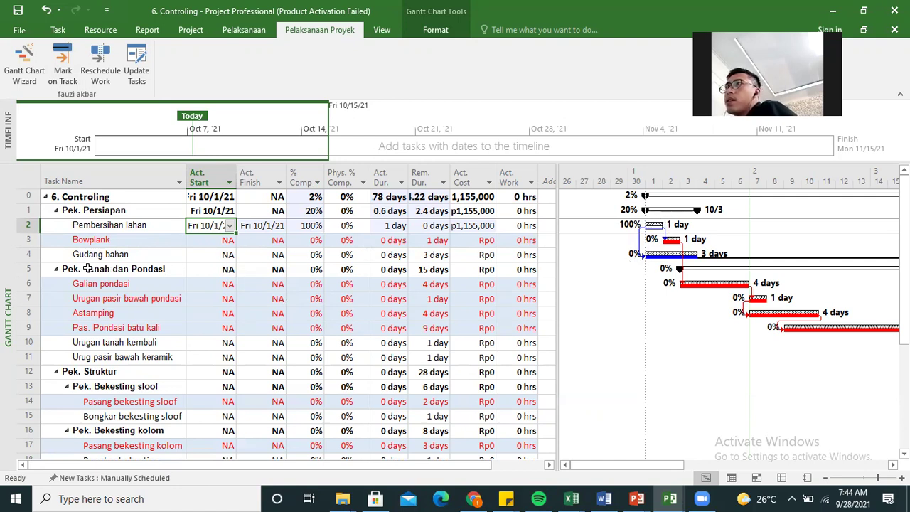
Mark the Bowplank task as on track and reschedule the uncompleted work of Gudang bahan to continue after the status date.
{"action": "left_click", "coordinate": [105, 240]}
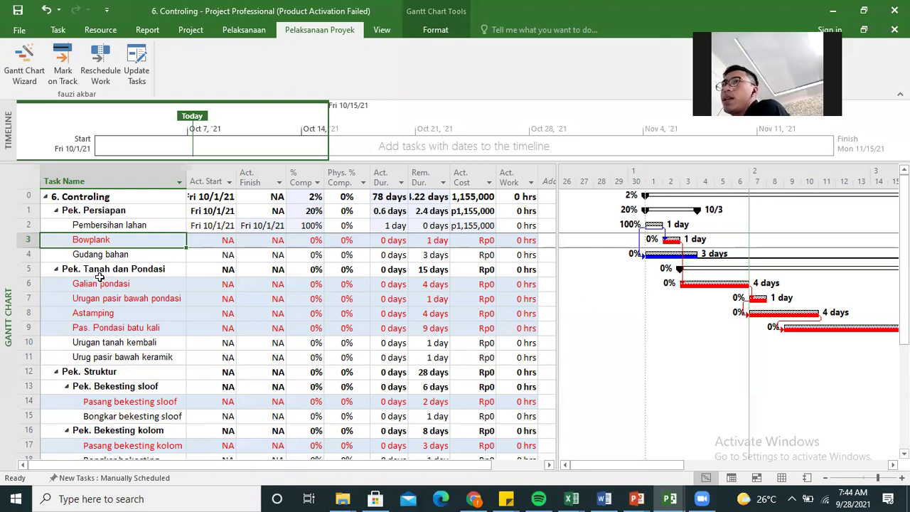
{"action": "left_click", "coordinate": [61, 62]}
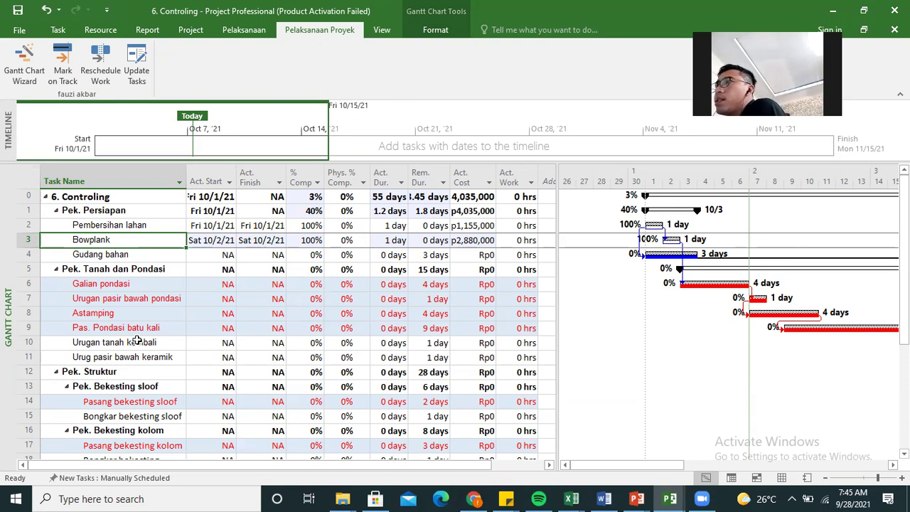
{"action": "left_click", "coordinate": [123, 253]}
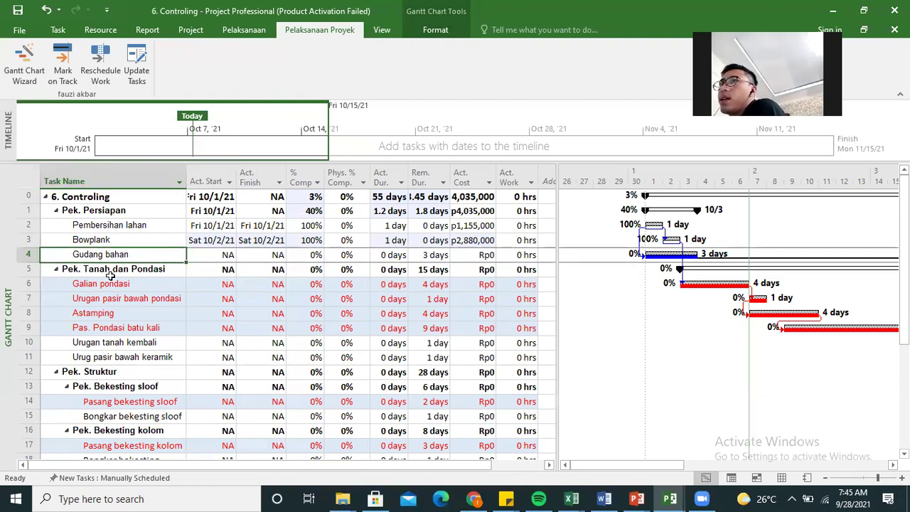
{"action": "left_click", "coordinate": [103, 63]}
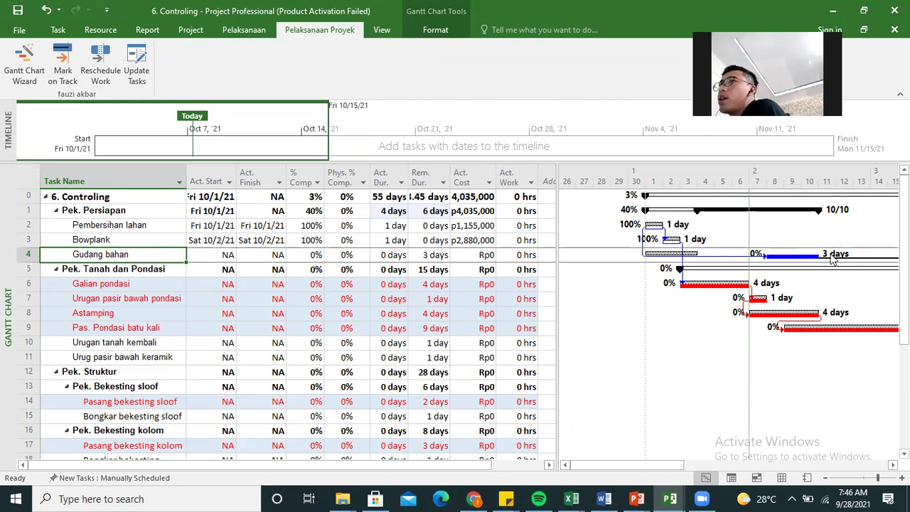
{"action": "mouse_move", "coordinate": [661, 463]}
{"action": "left_mouse_down"}
{"action": "mouse_move", "coordinate": [810, 460]}
{"action": "mouse_move", "coordinate": [785, 451]}
{"action": "mouse_move", "coordinate": [649, 452]}
{"action": "left_mouse_up"}
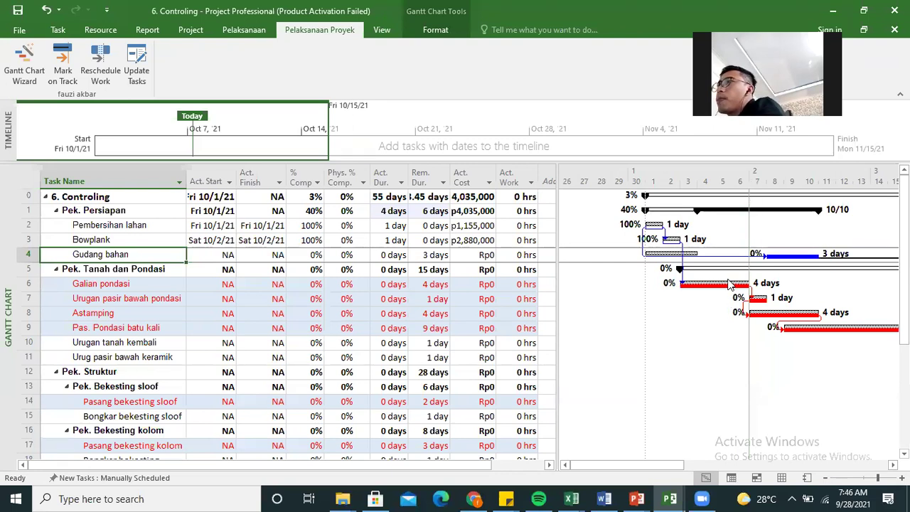
Update the Galian pondasi task with an actual start of Mon 10/4/21 and mark it as on track.
{"action": "left_click", "coordinate": [92, 284]}
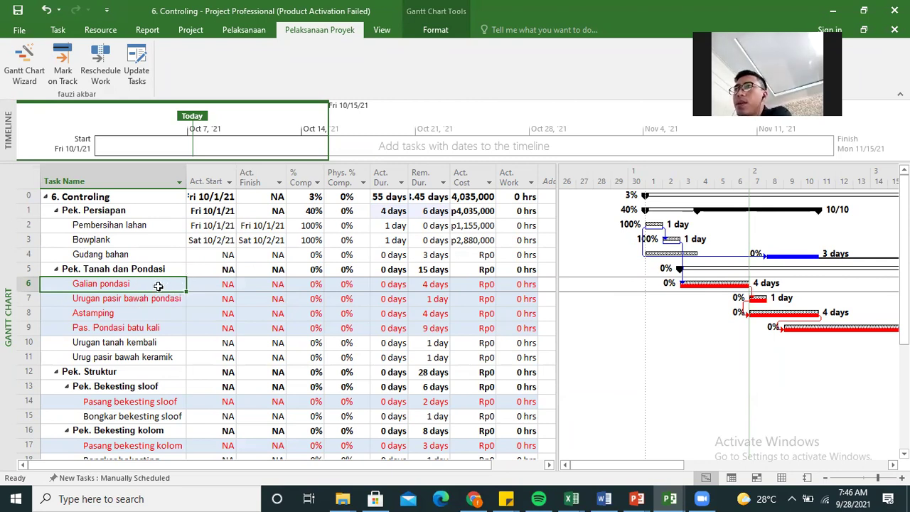
{"action": "left_click", "coordinate": [137, 68]}
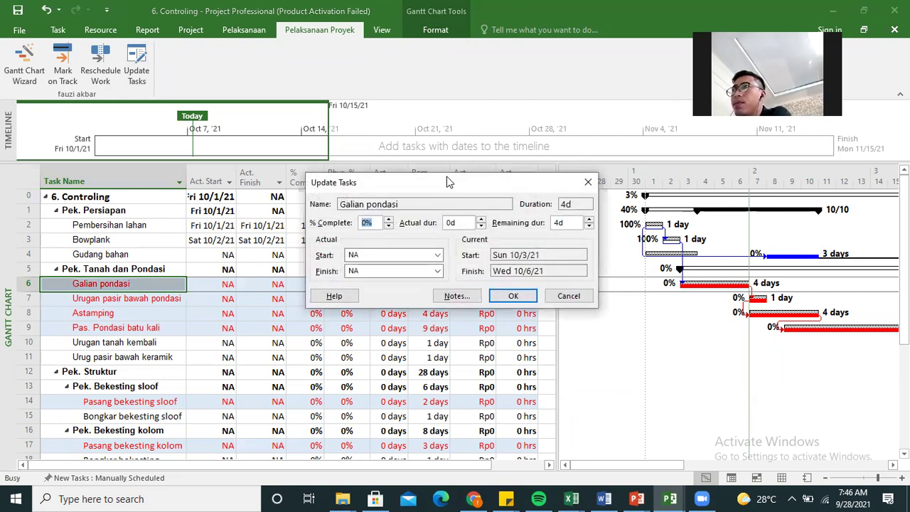
{"action": "left_click_drag", "start_coordinate": [448, 182], "coordinate": [372, 72]}
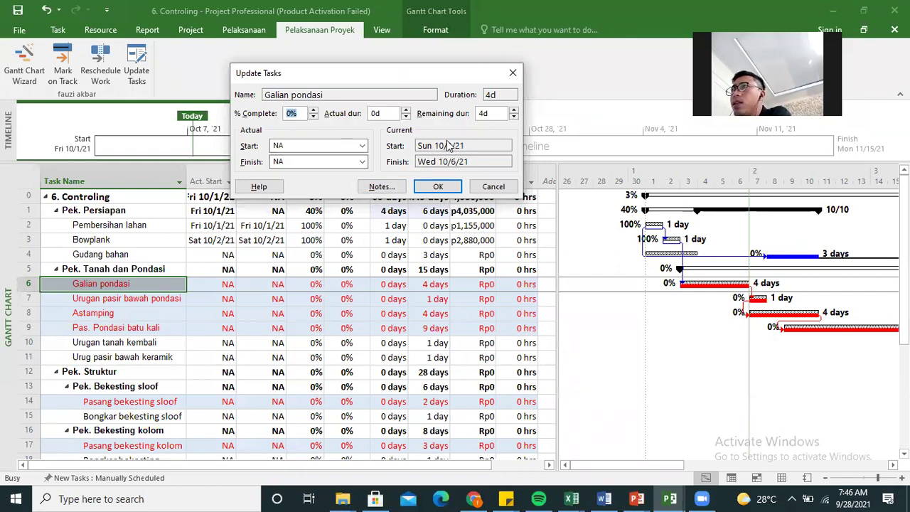
{"action": "left_click", "coordinate": [362, 146]}
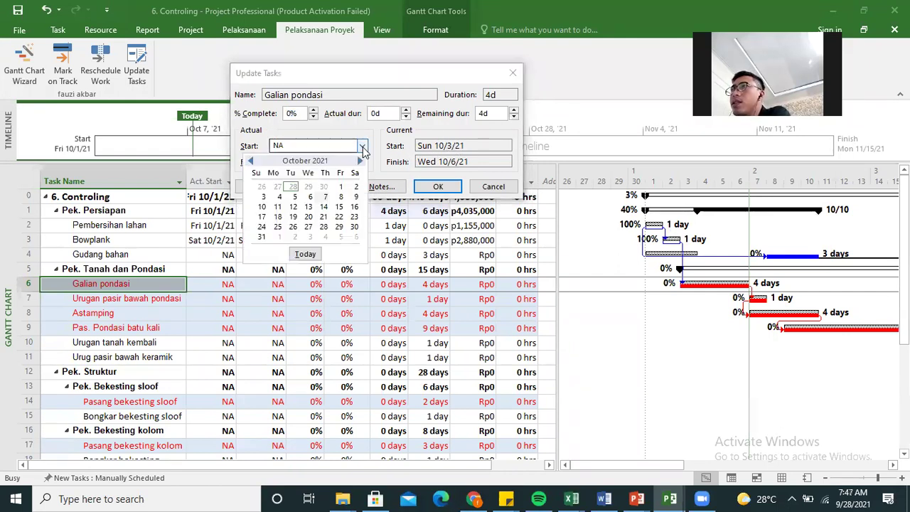
{"action": "left_click", "coordinate": [279, 197]}
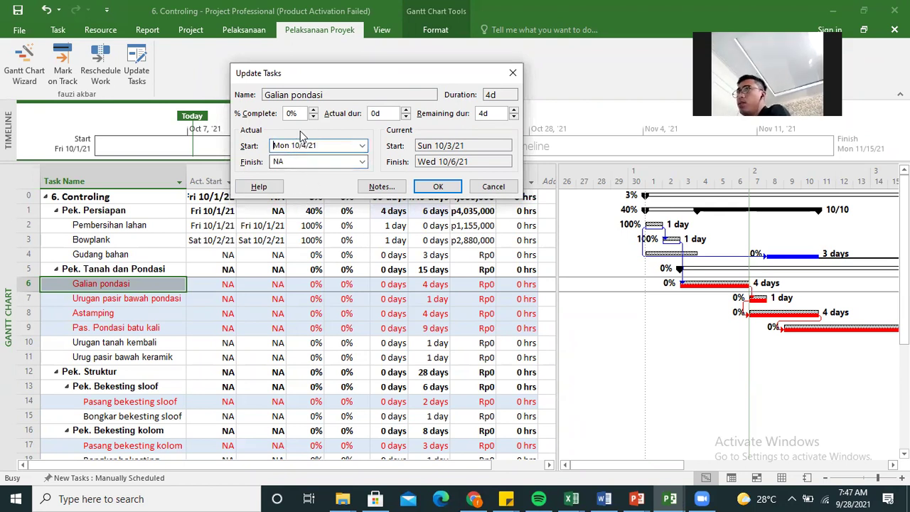
{"action": "left_click", "coordinate": [451, 186]}
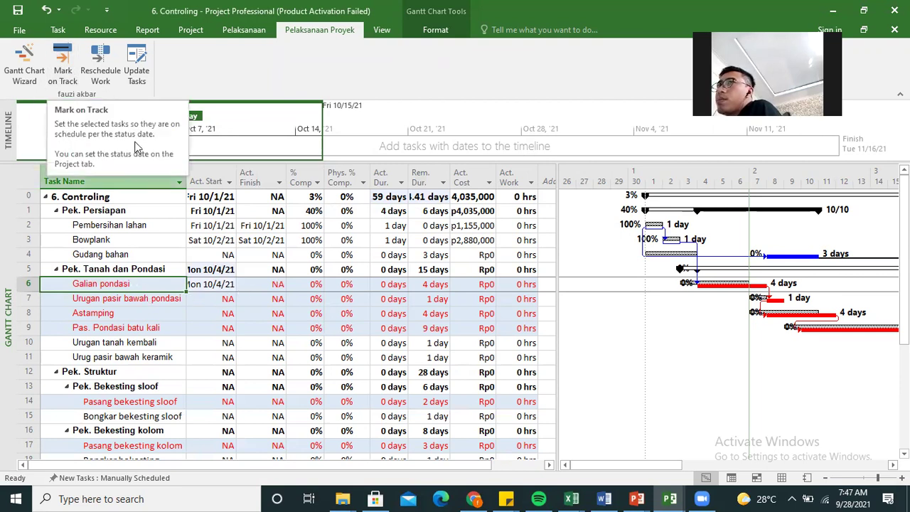
{"action": "left_click", "coordinate": [69, 59]}
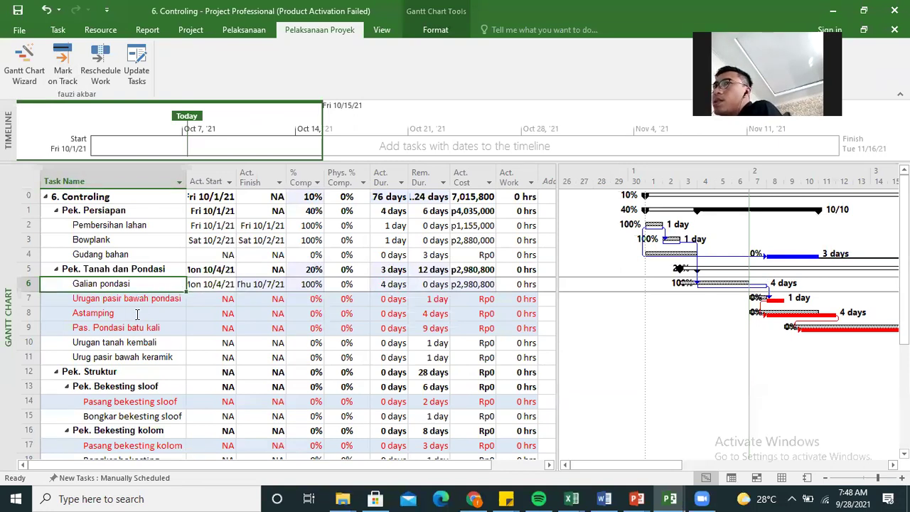
{"action": "left_click", "coordinate": [816, 313]}
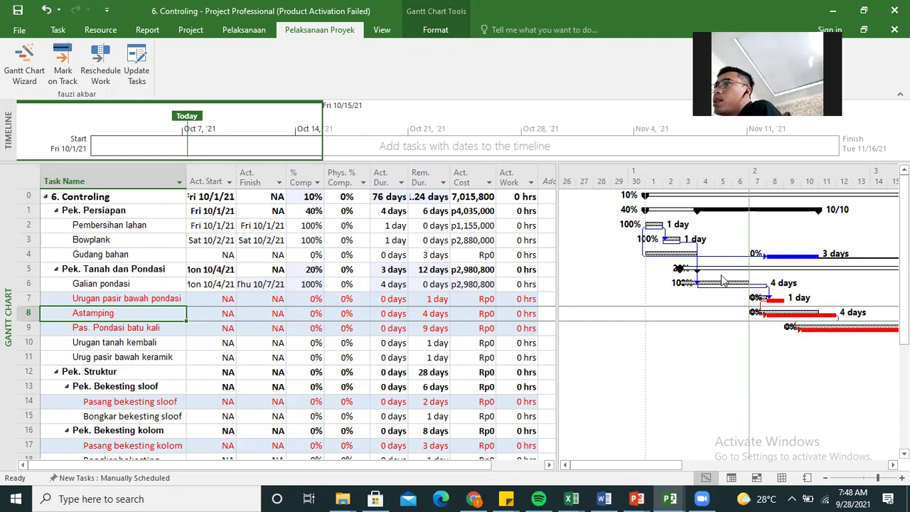
{"action": "left_click", "coordinate": [113, 284]}
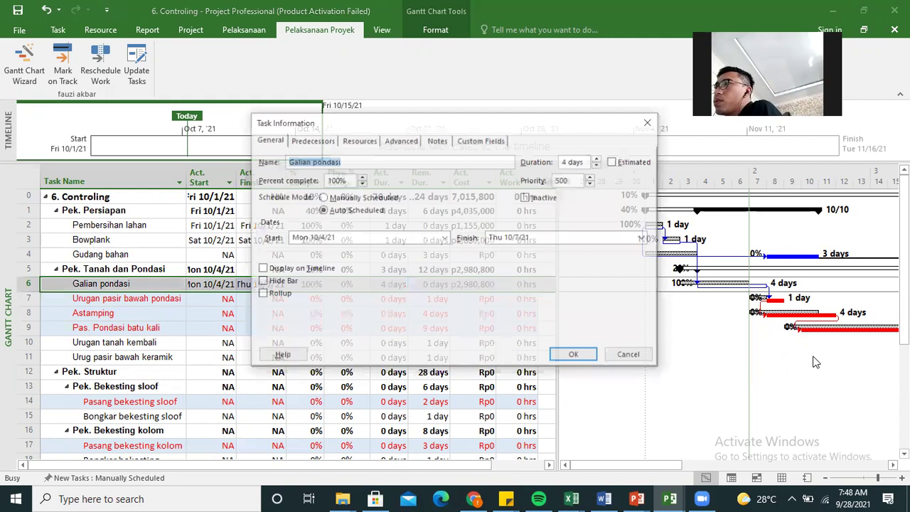
{"action": "left_click", "coordinate": [647, 123]}
{"action": "left_click", "coordinate": [375, 343]}
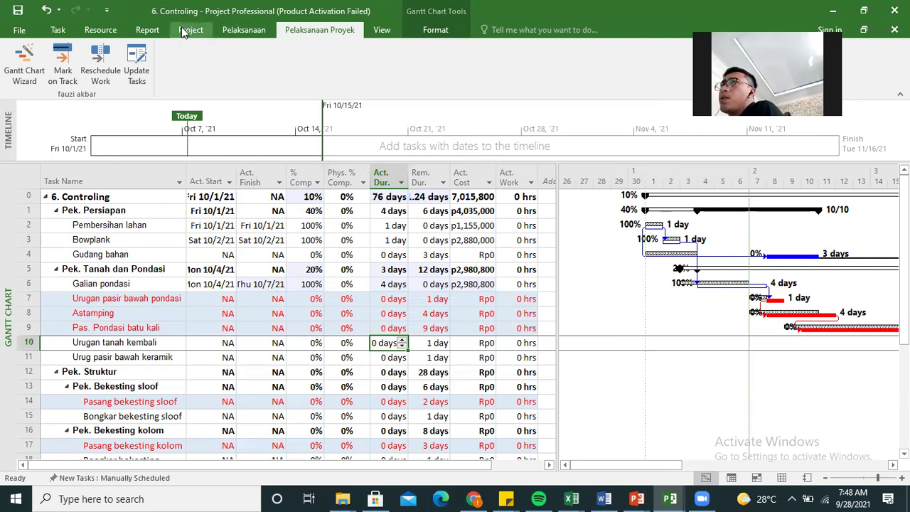
Switch the Gantt Chart to the custom progress table and widen the table area to show the Deviasi column.
{"action": "left_click", "coordinate": [382, 31]}
{"action": "left_click", "coordinate": [350, 75]}
{"action": "left_click", "coordinate": [375, 128]}
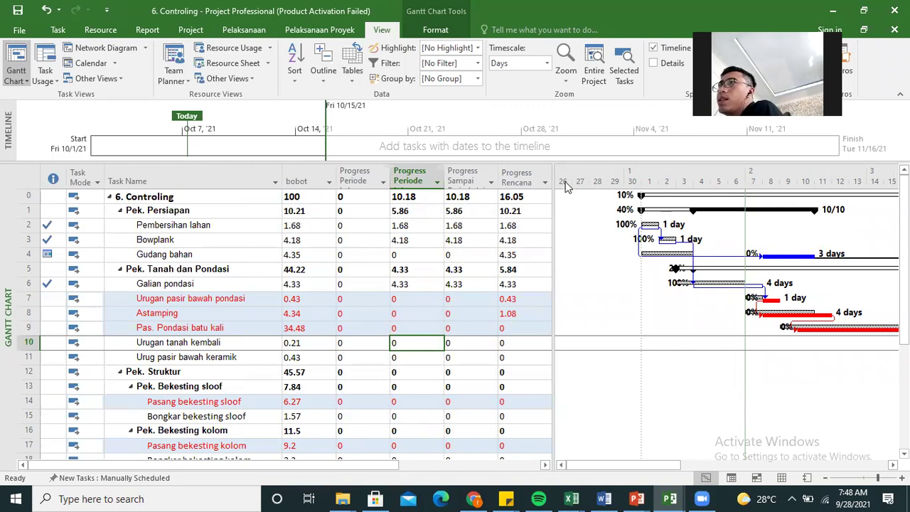
{"action": "left_click_drag", "start_coordinate": [554, 173], "coordinate": [644, 177]}
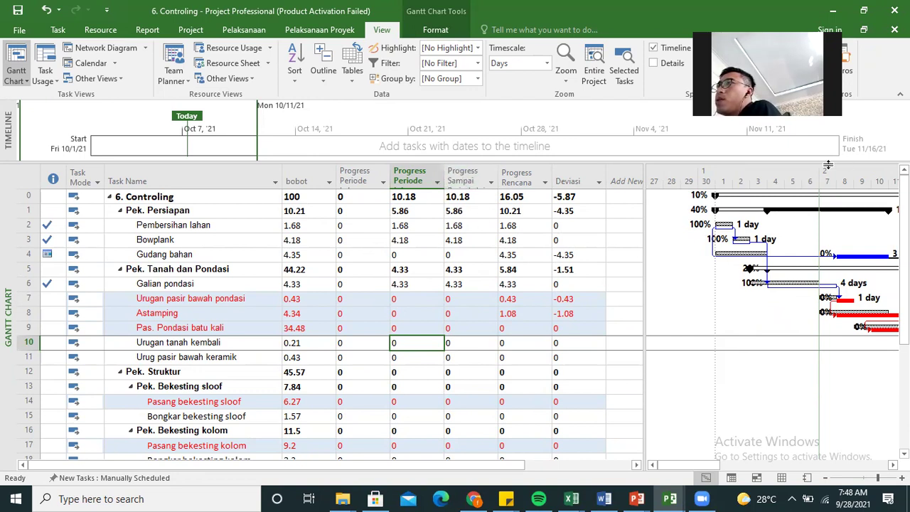
{"action": "left_click", "coordinate": [465, 197]}
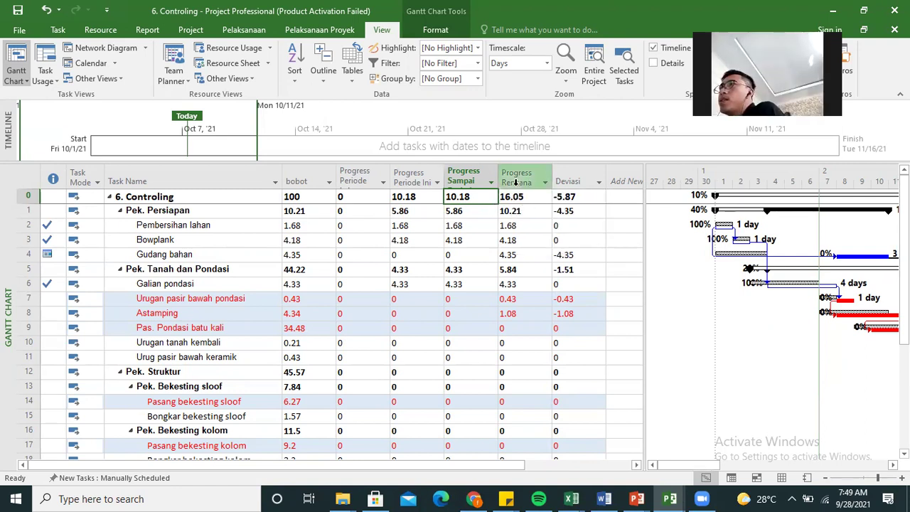
Set the project's current date and status date to Fri 10/8/21 and check the Progress Rencana column.
{"action": "left_click", "coordinate": [190, 34]}
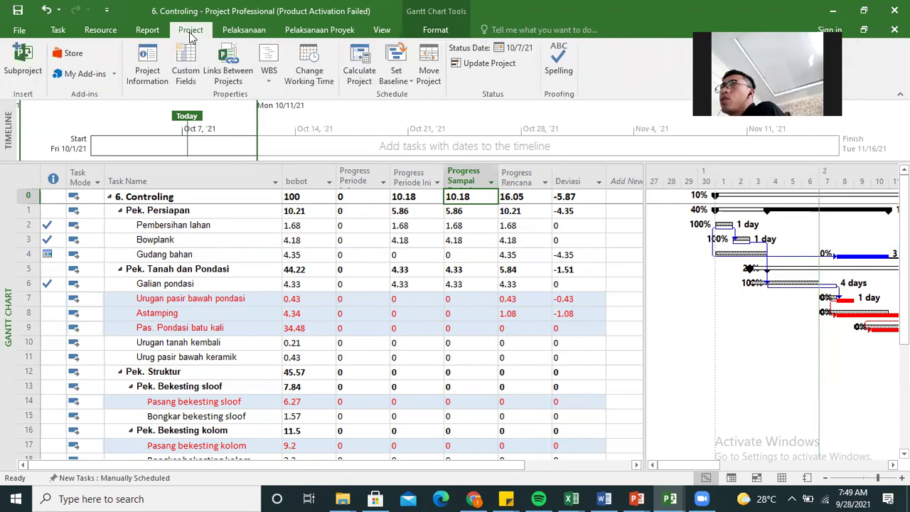
{"action": "left_click", "coordinate": [145, 71]}
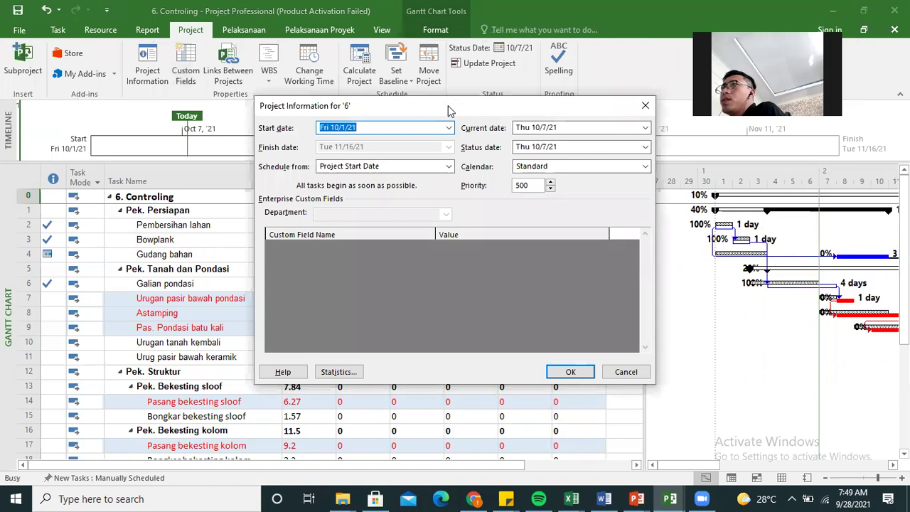
{"action": "left_click_drag", "start_coordinate": [448, 110], "coordinate": [205, 49]}
{"action": "left_click", "coordinate": [402, 66]}
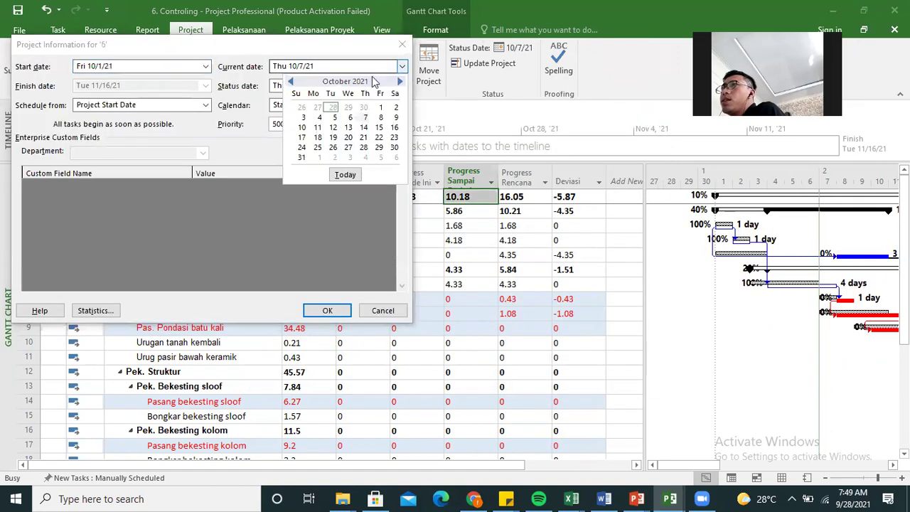
{"action": "left_click", "coordinate": [380, 117]}
{"action": "key", "text": "Tab"}
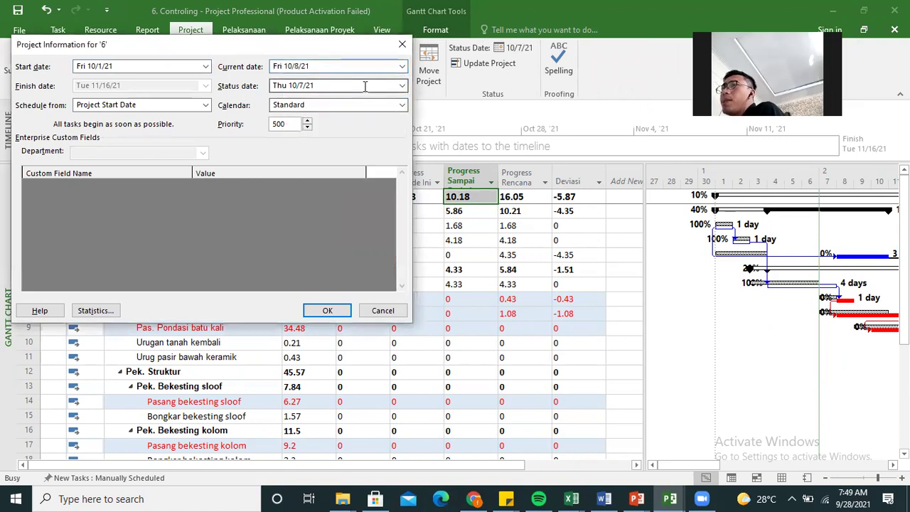
{"action": "left_click", "coordinate": [401, 86]}
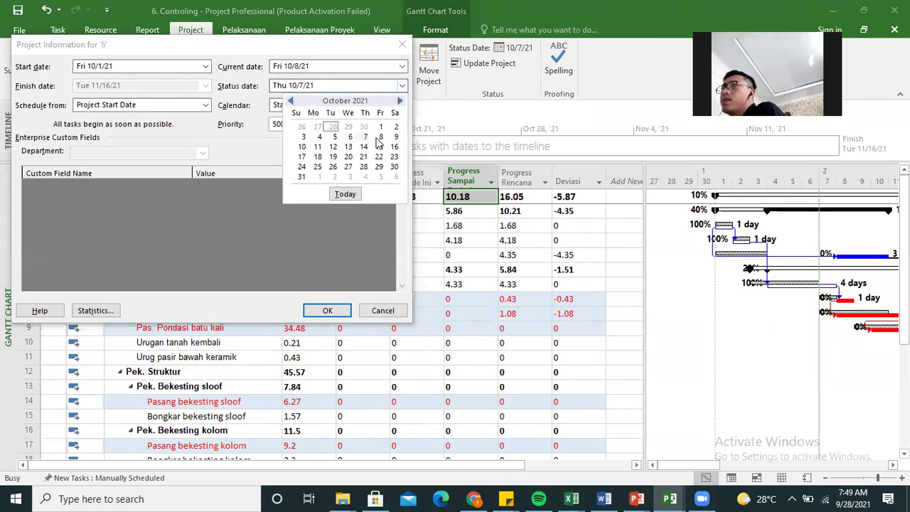
{"action": "left_click", "coordinate": [326, 311]}
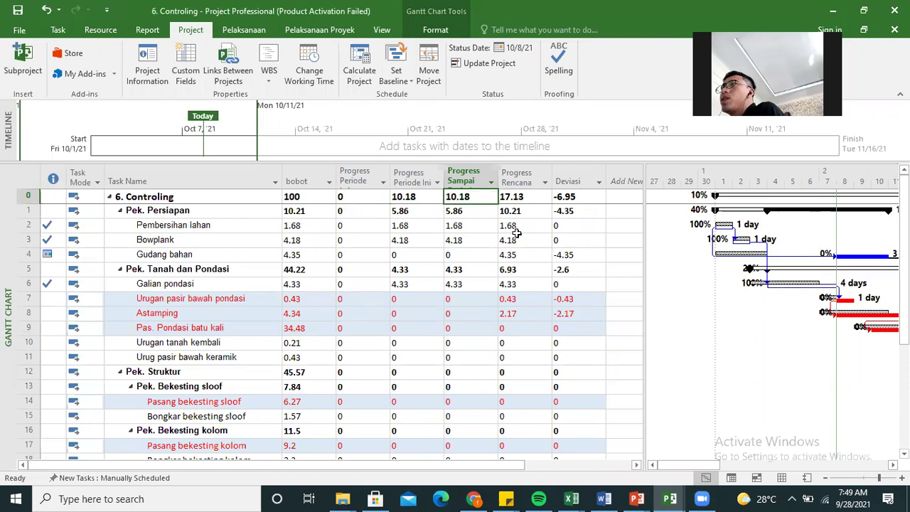
{"action": "left_click", "coordinate": [519, 178]}
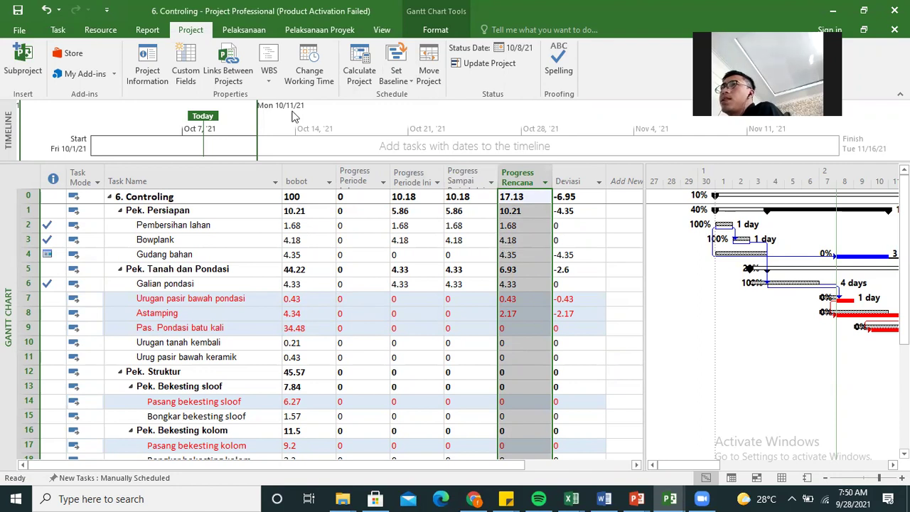
Set the project's current date and status date back to Thu 10/7/21.
{"action": "left_click", "coordinate": [147, 71]}
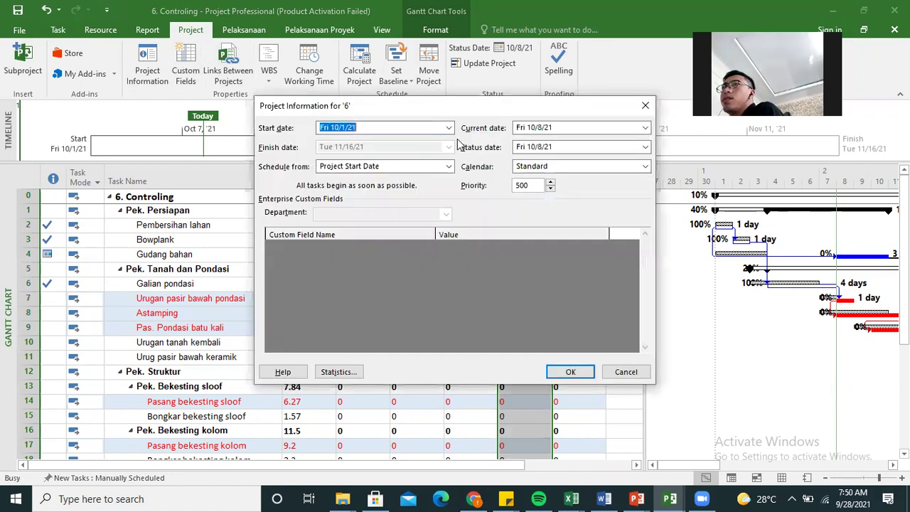
{"action": "left_click", "coordinate": [644, 127]}
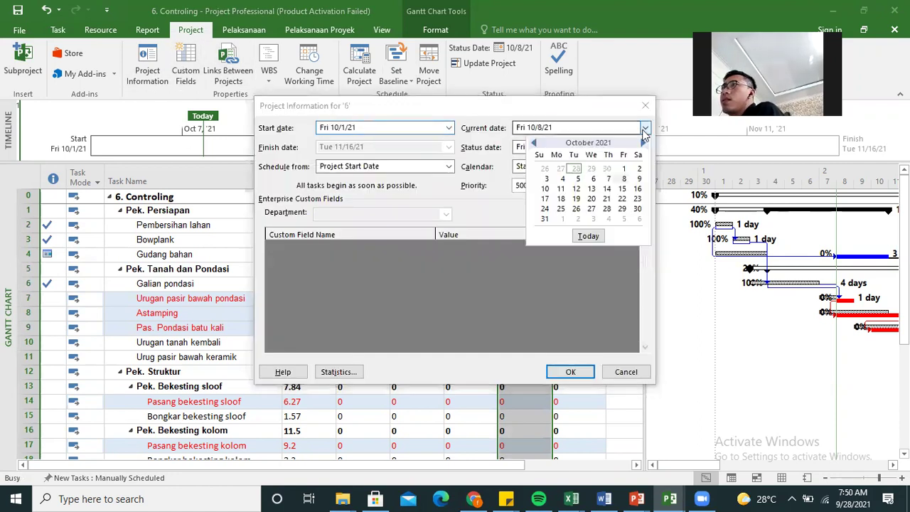
{"action": "left_click", "coordinate": [609, 179]}
{"action": "left_click", "coordinate": [645, 147]}
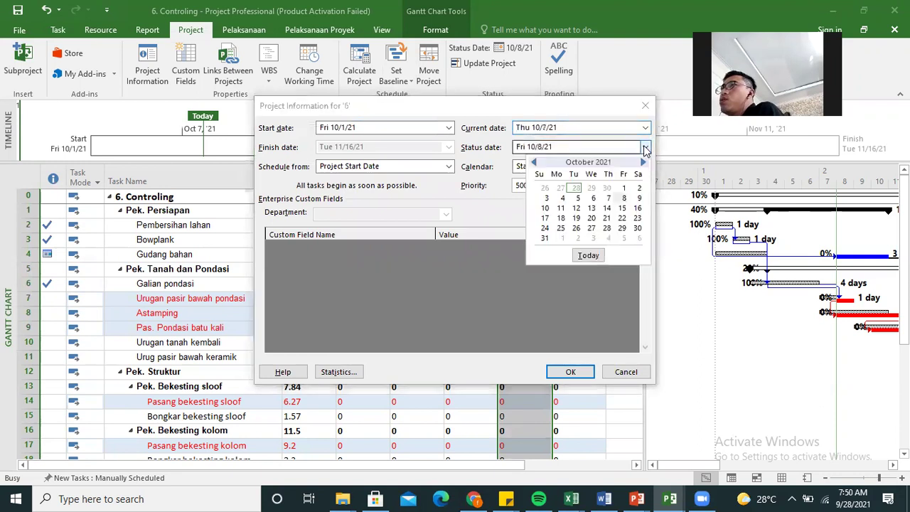
{"action": "left_click", "coordinate": [608, 198]}
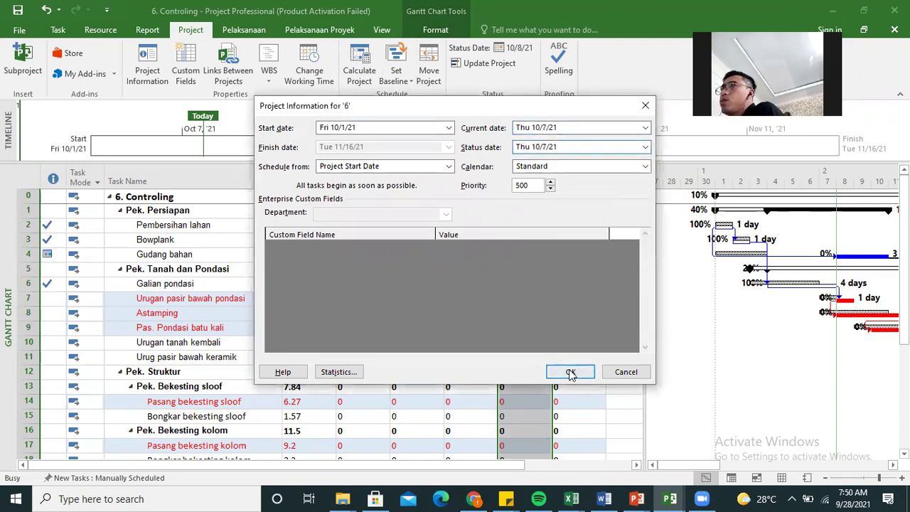
{"action": "left_click", "coordinate": [570, 372]}
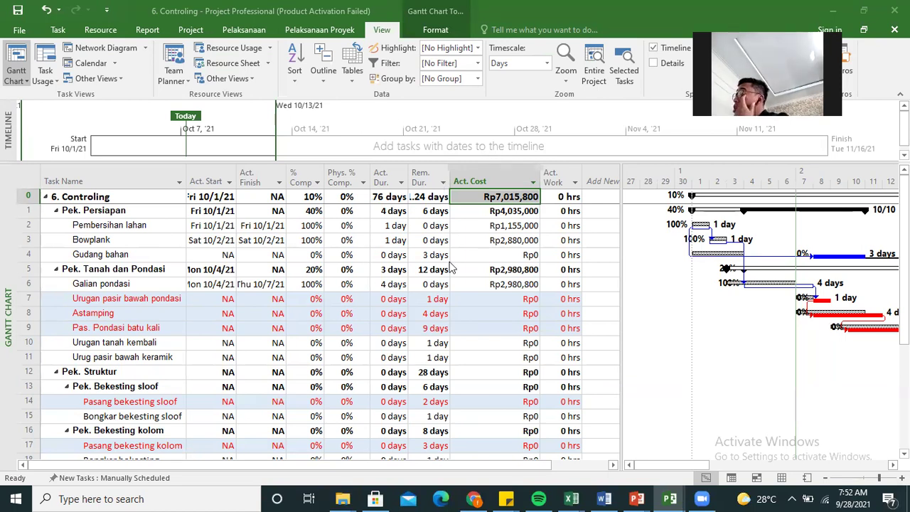
Replace the Tracking table with the custom progress table and give the table area slightly more width beside the Gantt bars.
{"action": "left_click", "coordinate": [352, 71]}
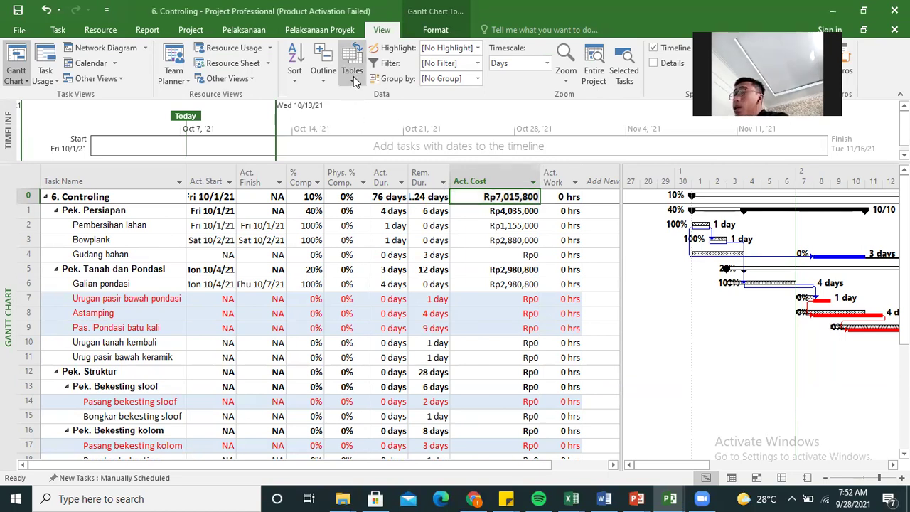
{"action": "left_click", "coordinate": [354, 84]}
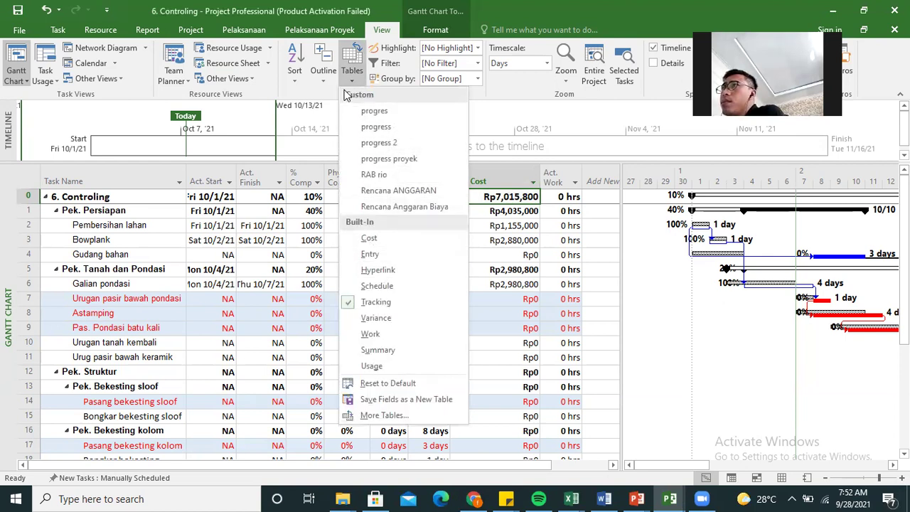
{"action": "left_click", "coordinate": [376, 128]}
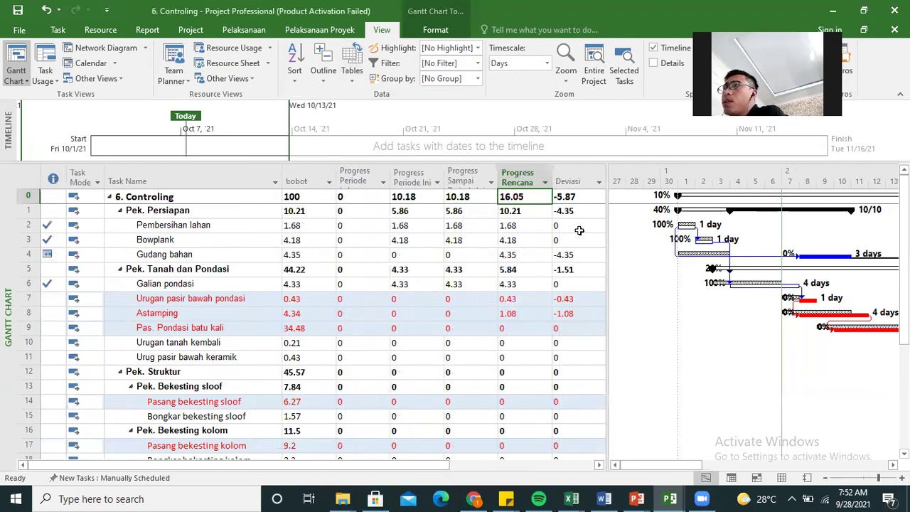
{"action": "left_click_drag", "start_coordinate": [607, 181], "coordinate": [620, 182]}
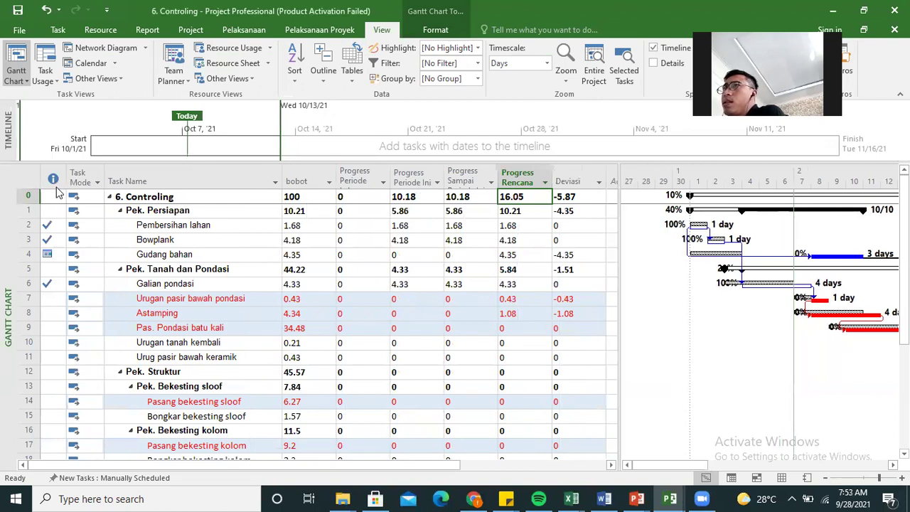
Select the Task Name through Deviasi columns, and switch to the Excel workbook 1. Bahan Minggu 2 (membuat s curve).
{"action": "left_click", "coordinate": [139, 176]}
{"action": "left_click", "coordinate": [586, 173], "text": "shift"}
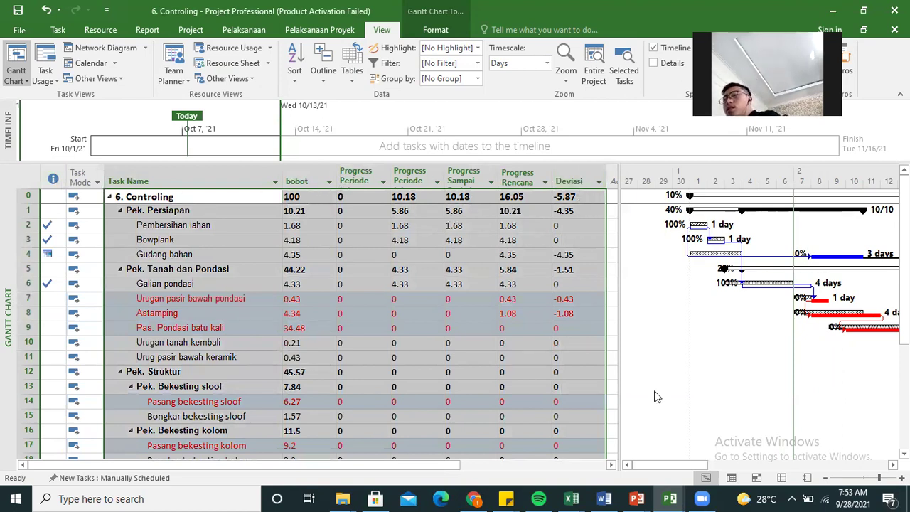
{"action": "mouse_move", "coordinate": [580, 484]}
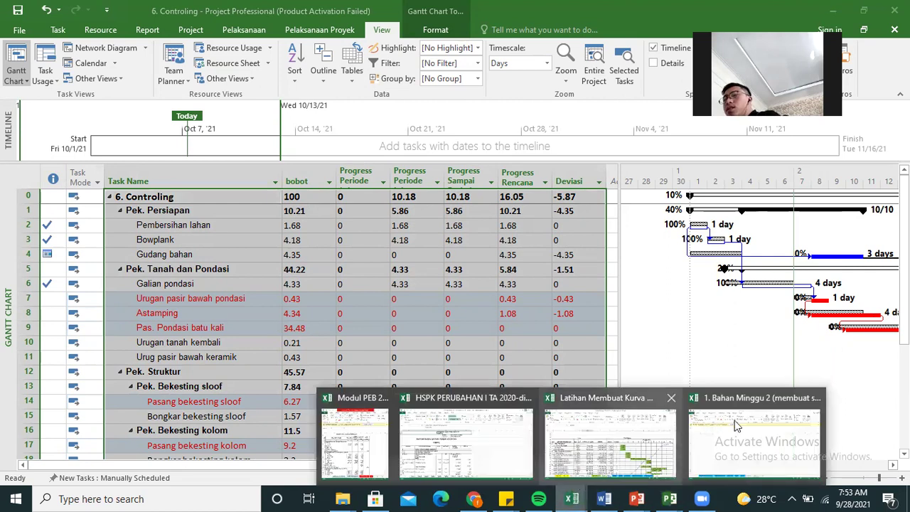
{"action": "left_click", "coordinate": [755, 443]}
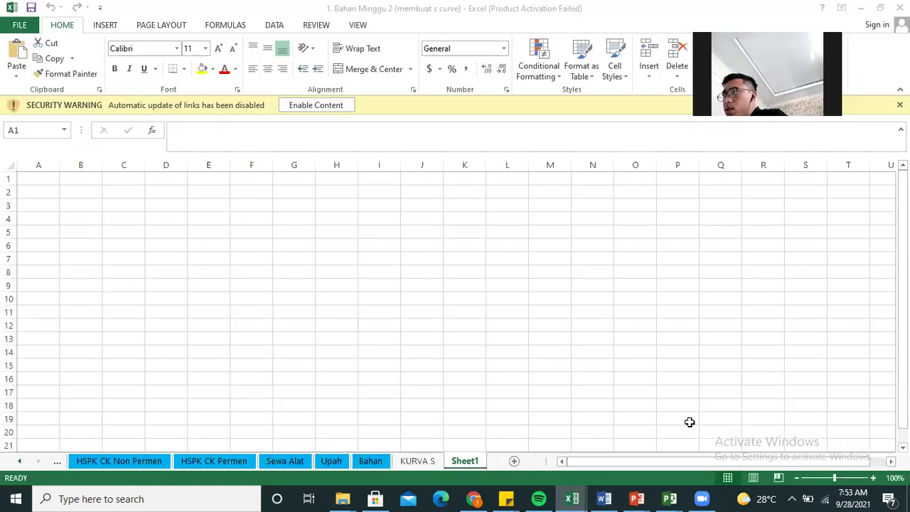
Look over the work item table on the KURVA S sheet, and start renaming Sheet1 by clearing its current name.
{"action": "left_click", "coordinate": [420, 460]}
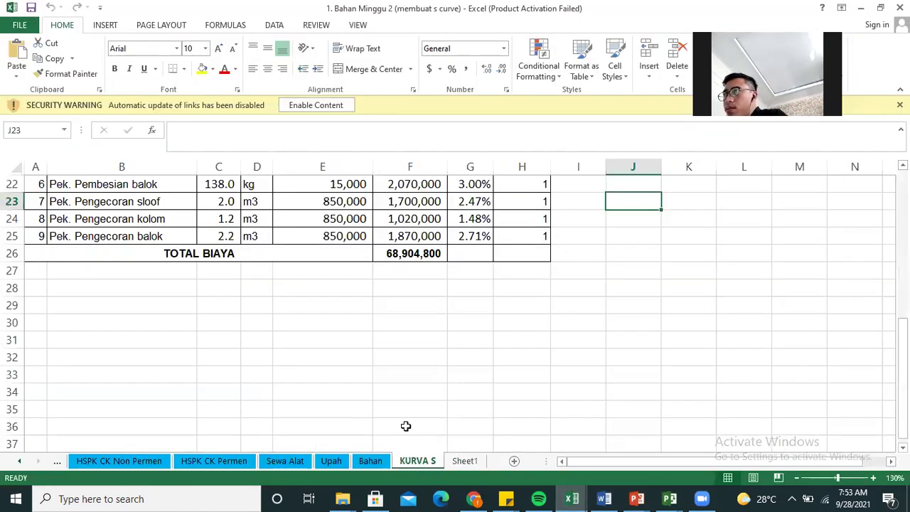
{"action": "scroll", "coordinate": [405, 426], "scroll_direction": "up", "scroll_amount": 7}
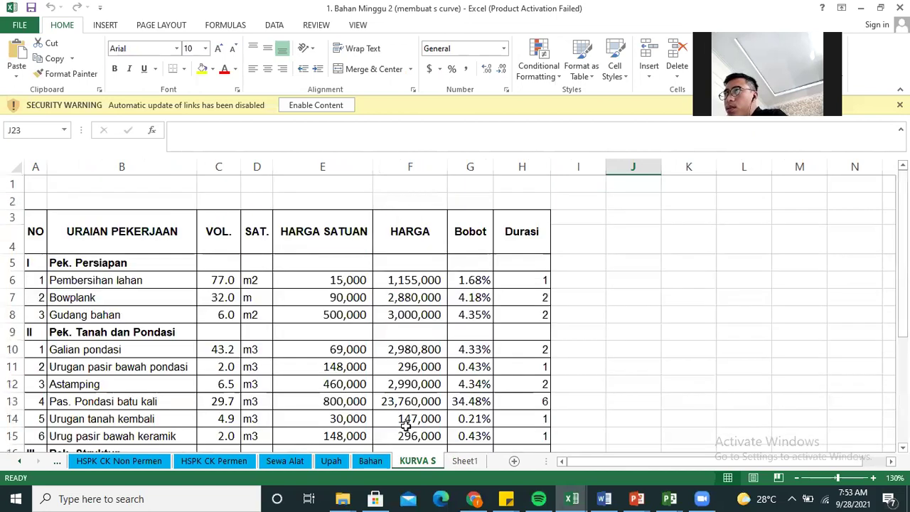
{"action": "left_click", "coordinate": [466, 462]}
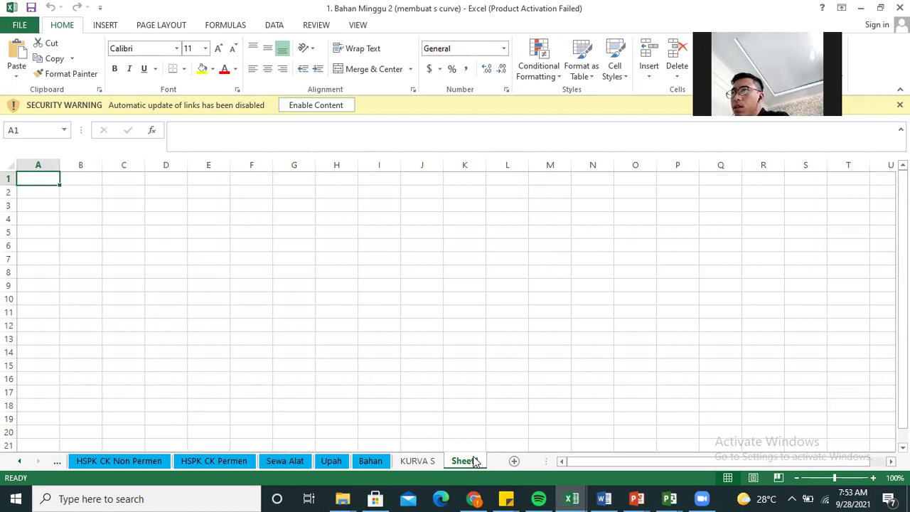
{"action": "right_click", "coordinate": [475, 461]}
{"action": "left_click", "coordinate": [519, 339]}
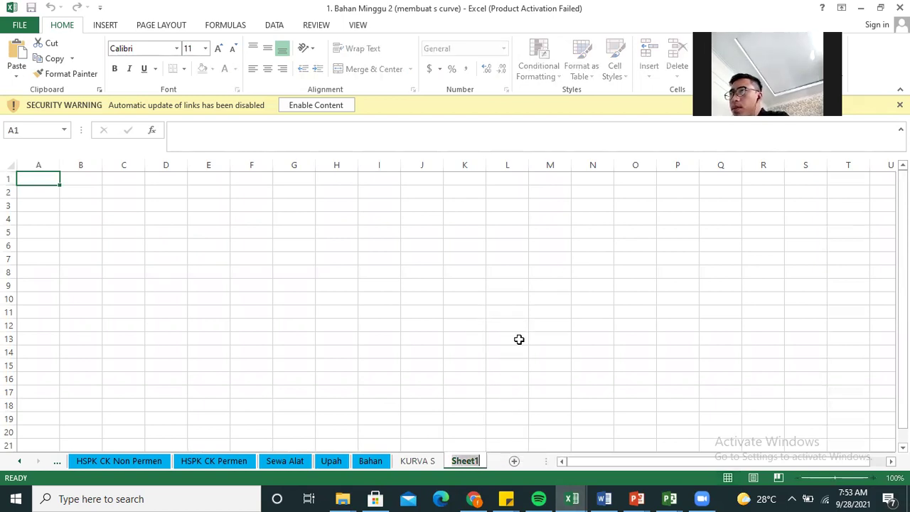
{"action": "key", "text": "BackSpace"}
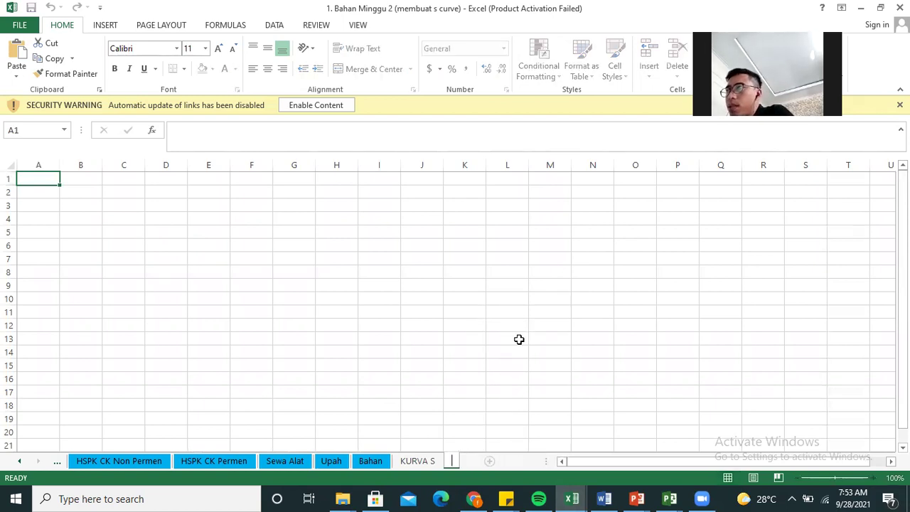
Name the new worksheet M1 and paste the copied progress table at cell A1.
{"action": "type", "text": "M1"}
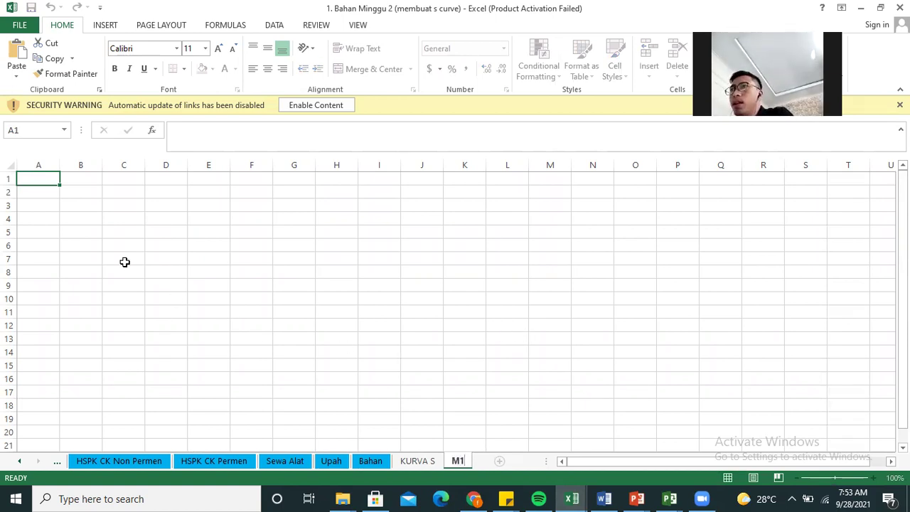
{"action": "left_click", "coordinate": [41, 179]}
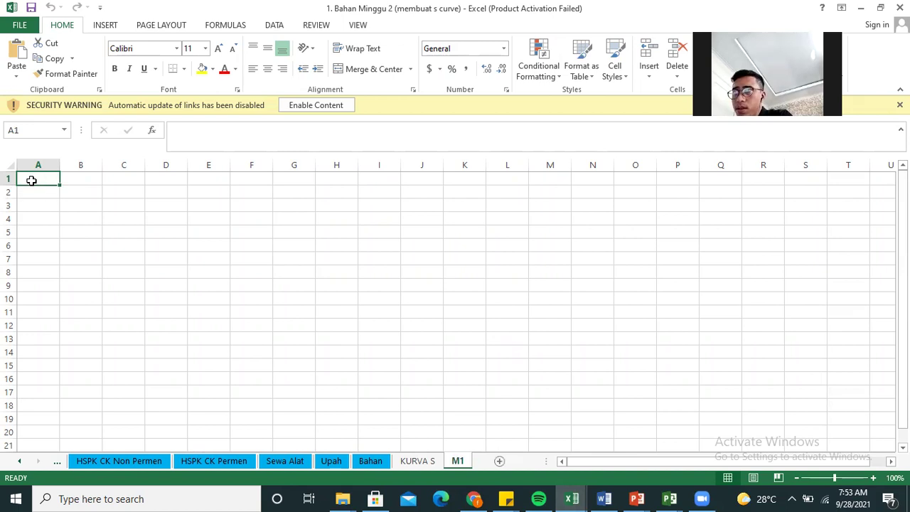
{"action": "key", "text": "ctrl+v"}
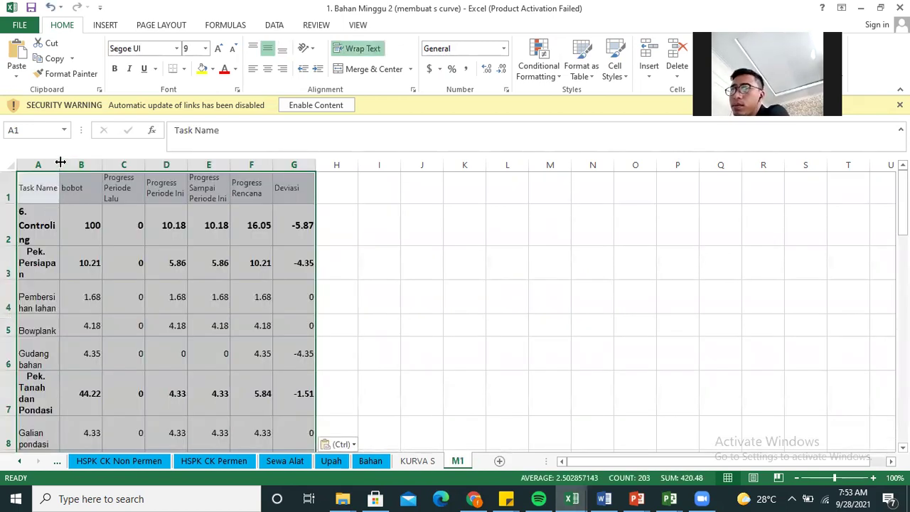
Widen the Task Name column, then autofit the table's row heights and the Task Name column's width.
{"action": "left_click_drag", "start_coordinate": [60, 162], "coordinate": [172, 169]}
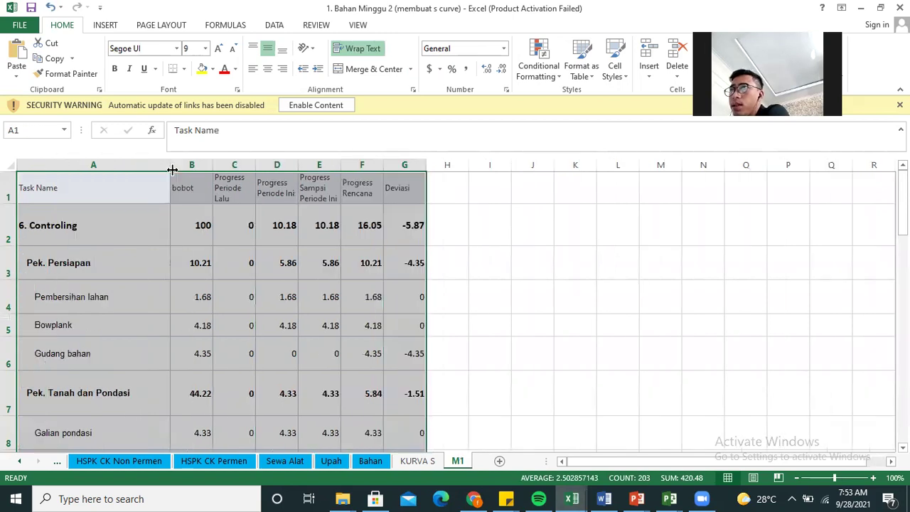
{"action": "left_click", "coordinate": [146, 158]}
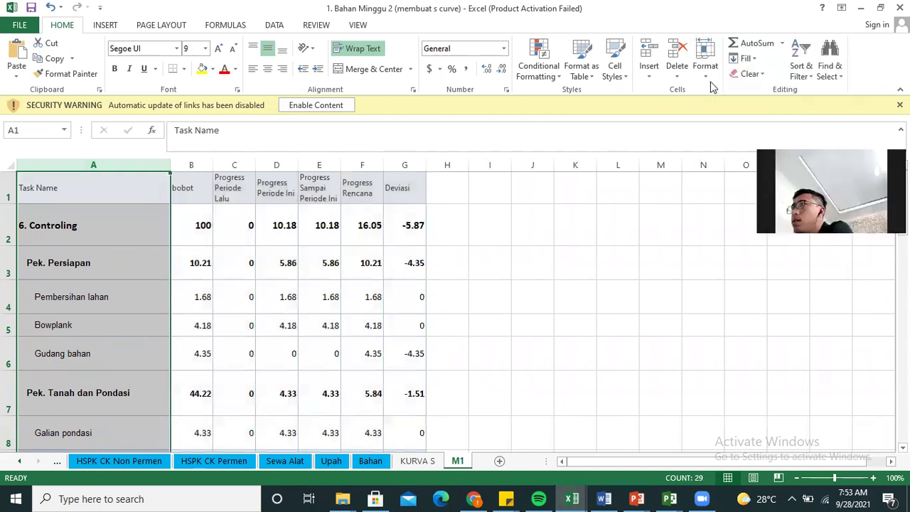
{"action": "left_click", "coordinate": [705, 75]}
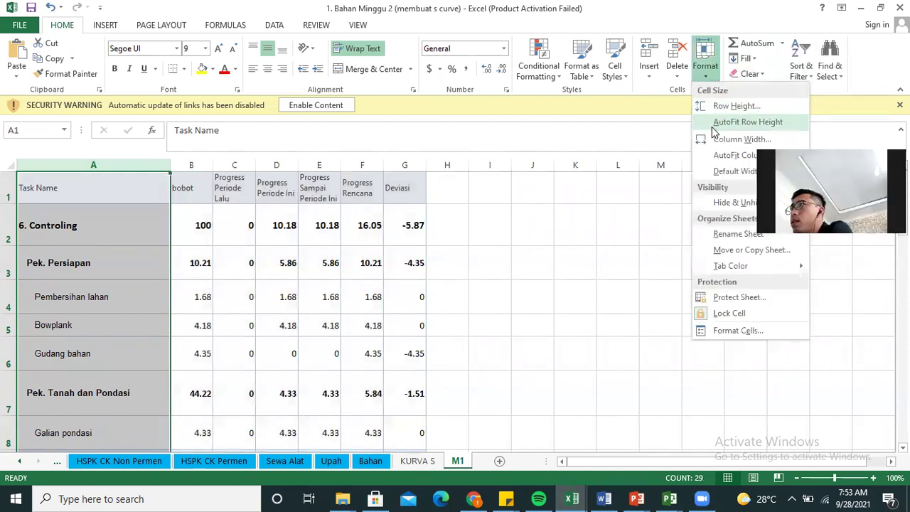
{"action": "left_click", "coordinate": [714, 126]}
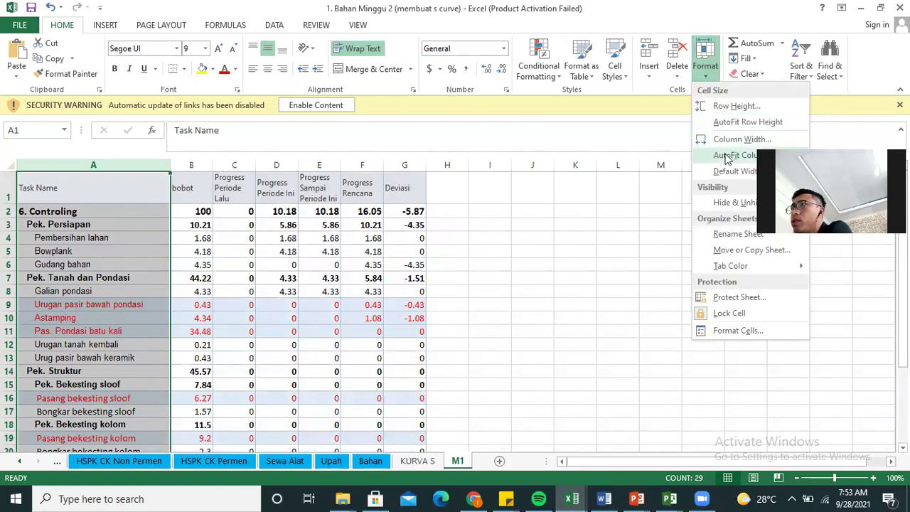
{"action": "left_click", "coordinate": [727, 156]}
{"action": "left_click", "coordinate": [509, 247]}
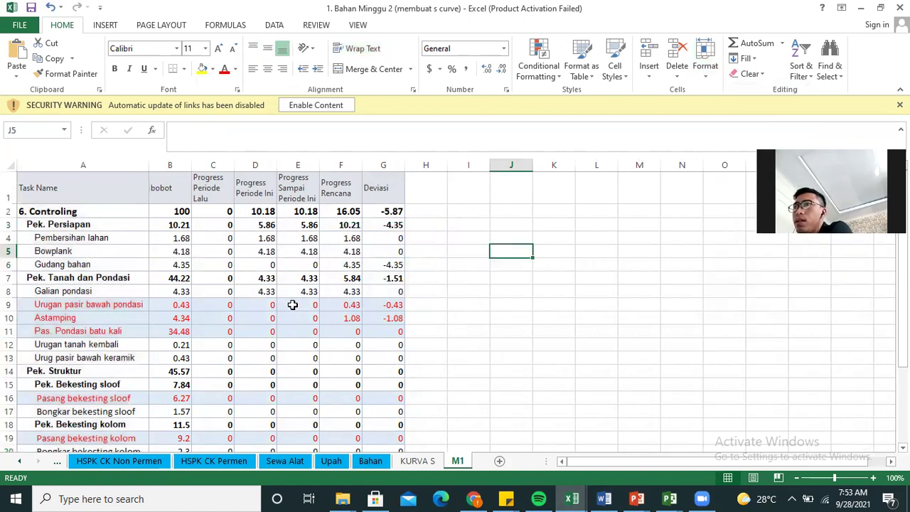
Change the font of the table's header row, A1:G1, to Times New Roman.
{"action": "left_click_drag", "start_coordinate": [47, 188], "coordinate": [368, 188]}
{"action": "left_click", "coordinate": [176, 48]}
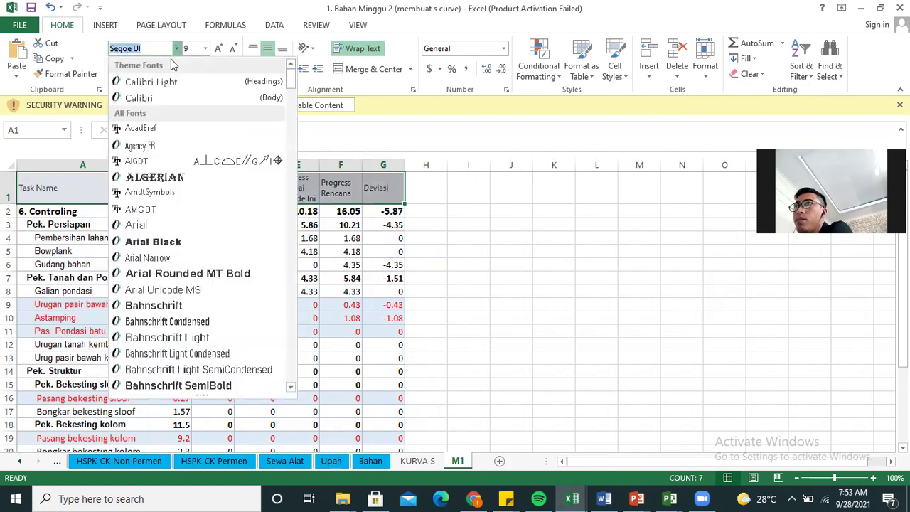
{"action": "scroll", "coordinate": [169, 121], "scroll_direction": "down", "scroll_amount": 15}
{"action": "left_click", "coordinate": [153, 179]}
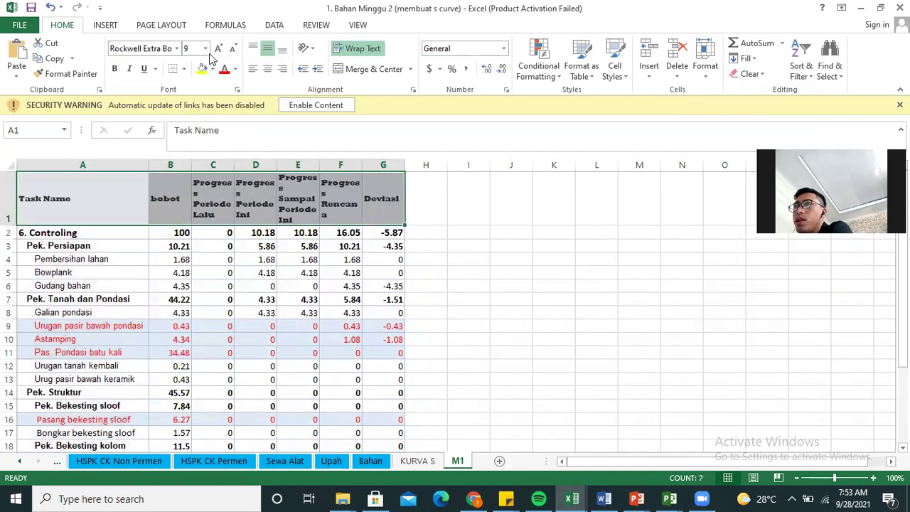
{"action": "left_click", "coordinate": [176, 48]}
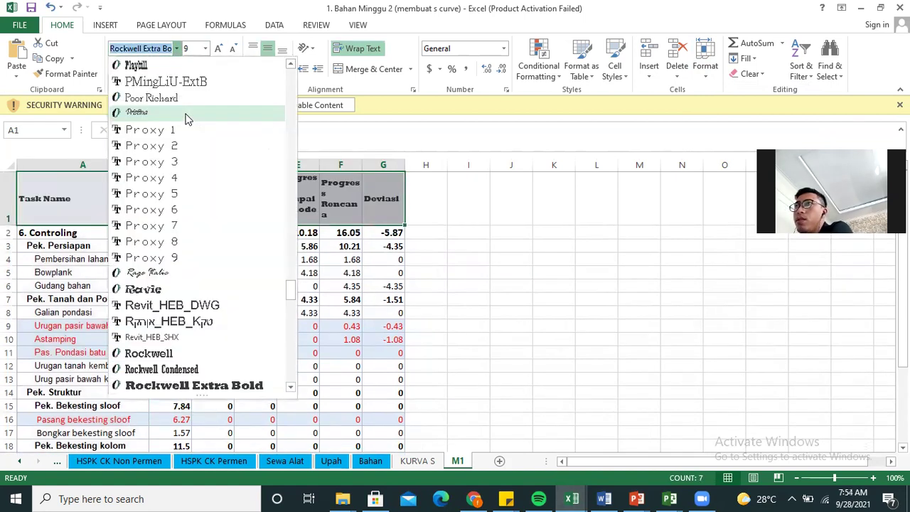
{"action": "type", "text": "t"}
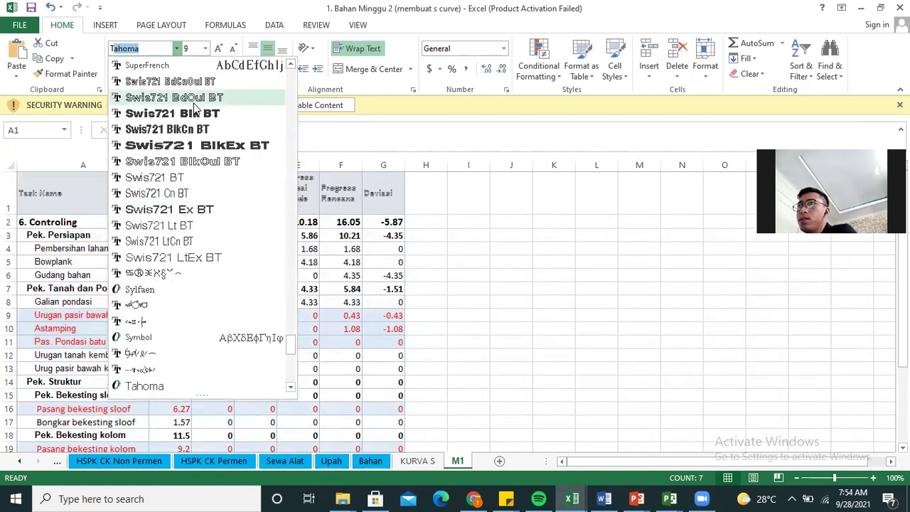
{"action": "type", "text": "imes New R"}
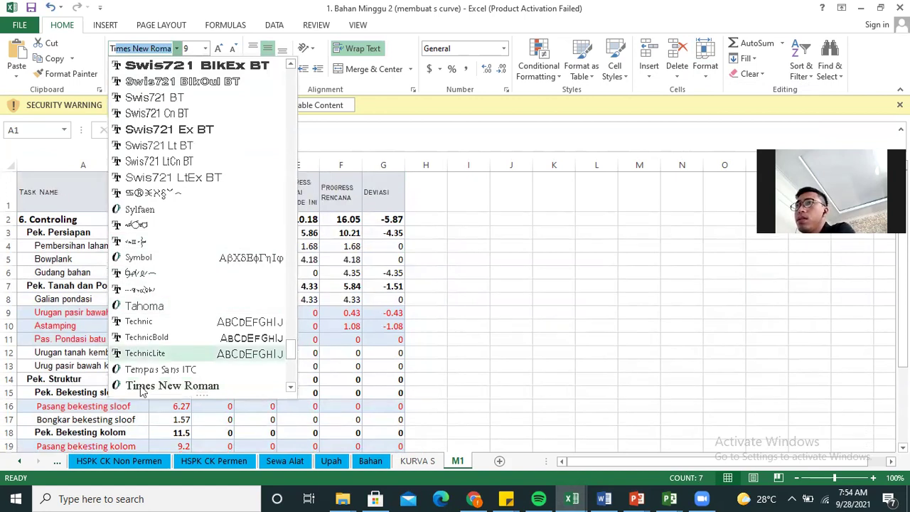
{"action": "left_click", "coordinate": [172, 385]}
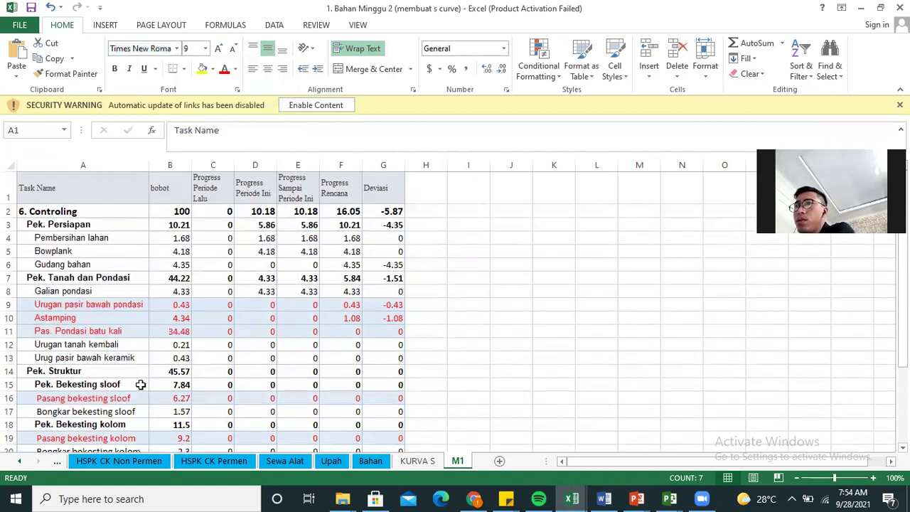
Make the header row bold at size 11 and center its text horizontally.
{"action": "left_click", "coordinate": [114, 68]}
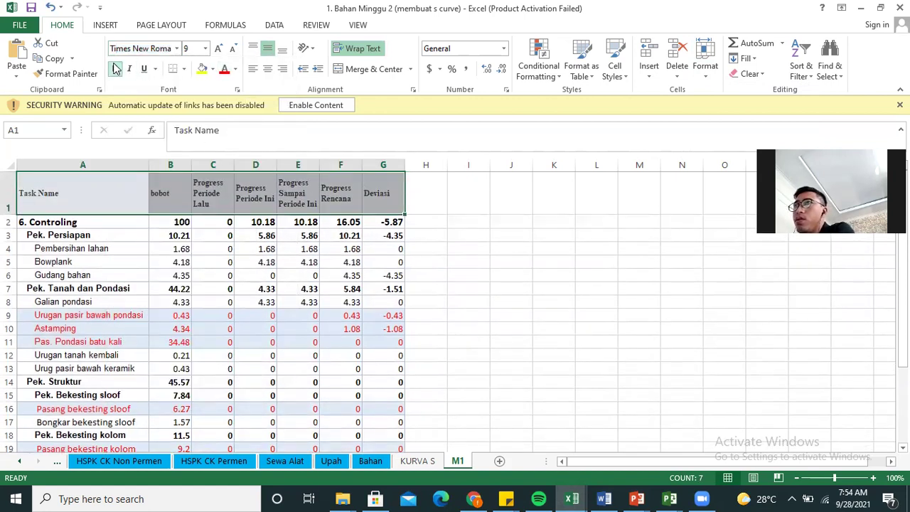
{"action": "left_click", "coordinate": [218, 48]}
{"action": "left_click", "coordinate": [217, 48]}
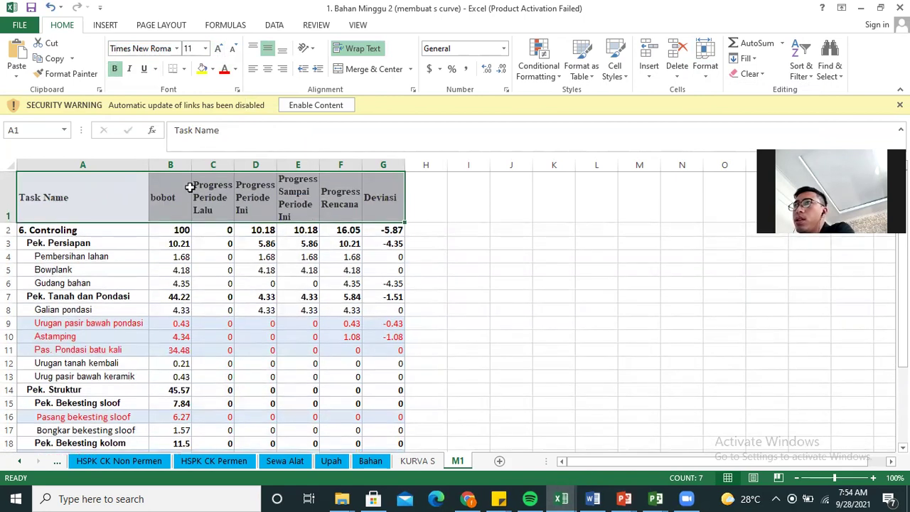
{"action": "left_click_drag", "start_coordinate": [91, 206], "coordinate": [384, 197]}
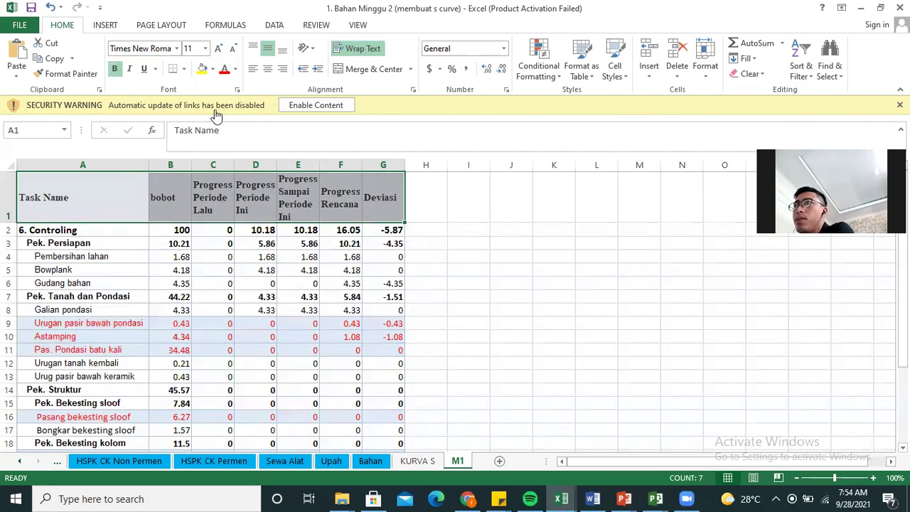
{"action": "left_click", "coordinate": [268, 68]}
{"action": "left_click", "coordinate": [512, 229]}
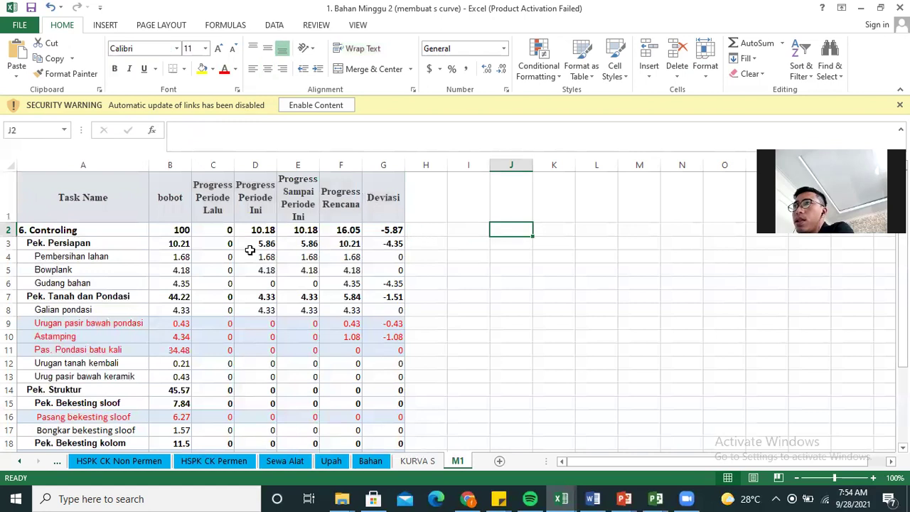
Highlight the cumulative progress, planned progress and deviation cells E2:G2 of the 6. Controling row in yellow.
{"action": "scroll", "coordinate": [239, 295], "scroll_direction": "down", "scroll_amount": 7}
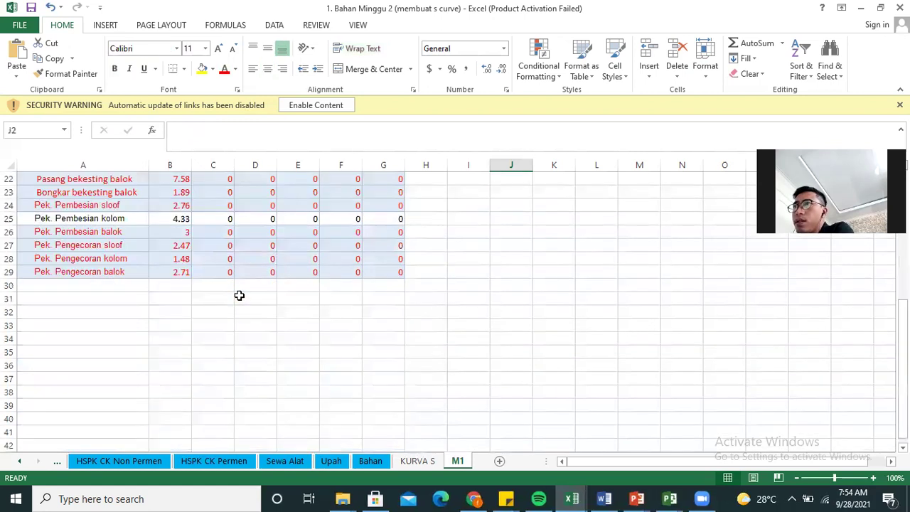
{"action": "scroll", "coordinate": [239, 295], "scroll_direction": "up", "scroll_amount": 7}
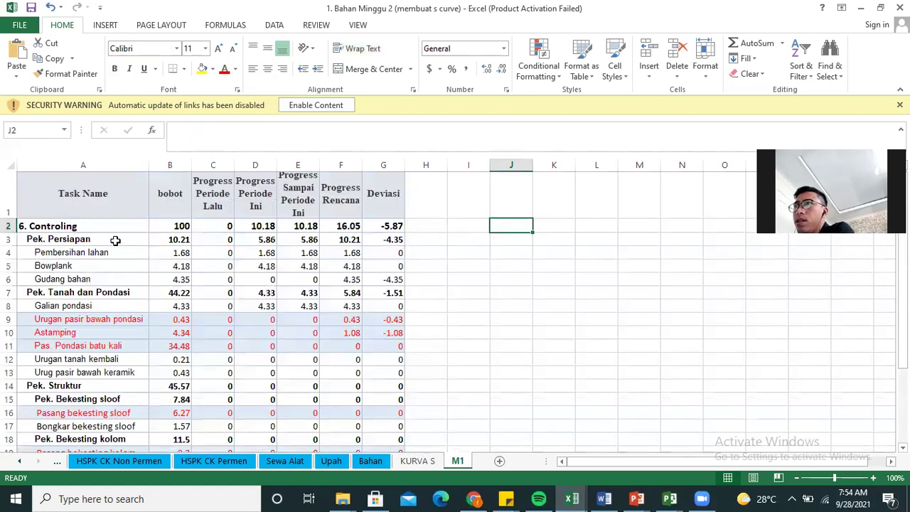
{"action": "left_click", "coordinate": [67, 228]}
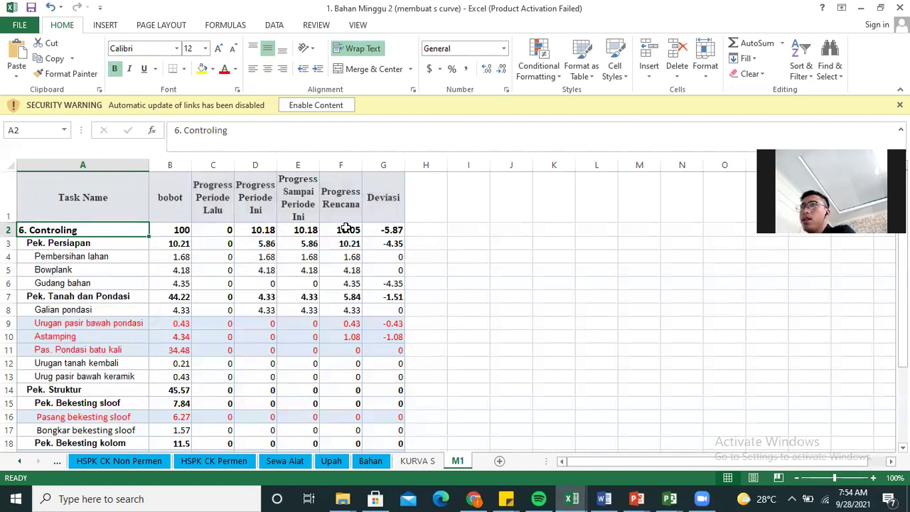
{"action": "left_click", "coordinate": [299, 228]}
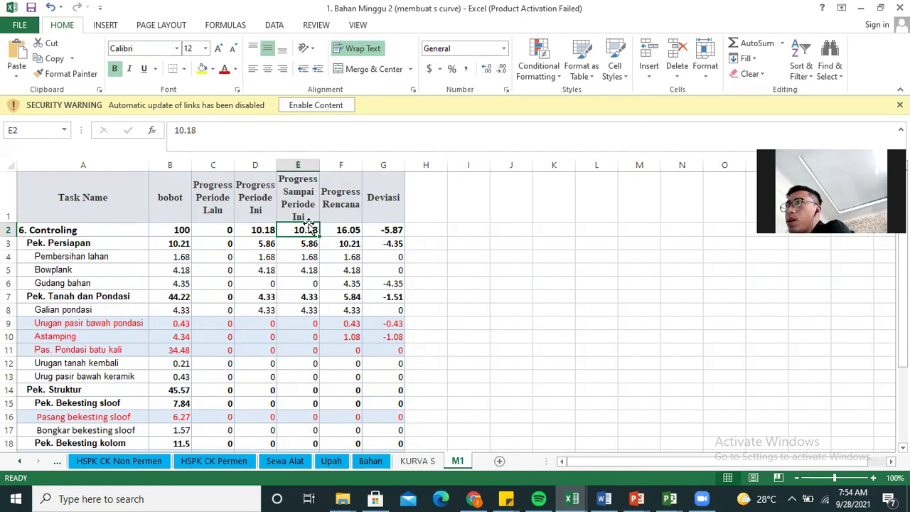
{"action": "left_click_drag", "start_coordinate": [307, 228], "coordinate": [390, 229]}
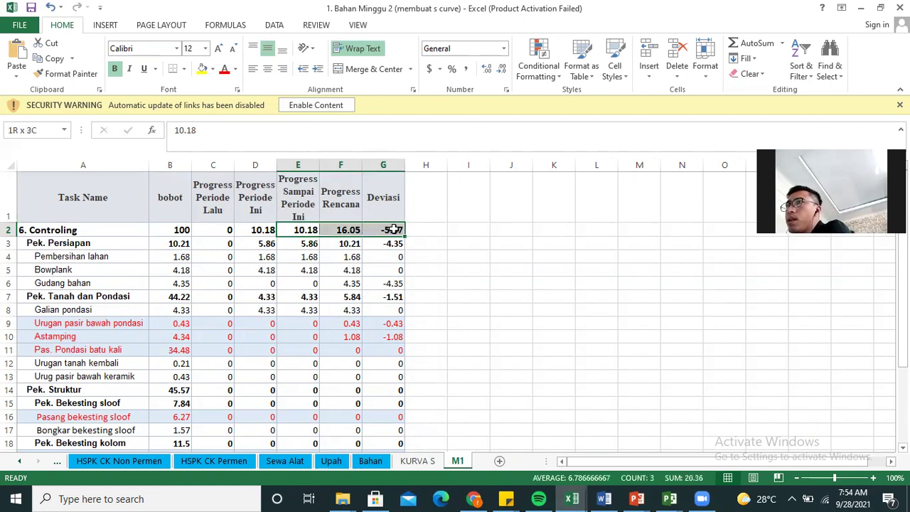
{"action": "left_click", "coordinate": [202, 68]}
{"action": "left_click", "coordinate": [475, 230]}
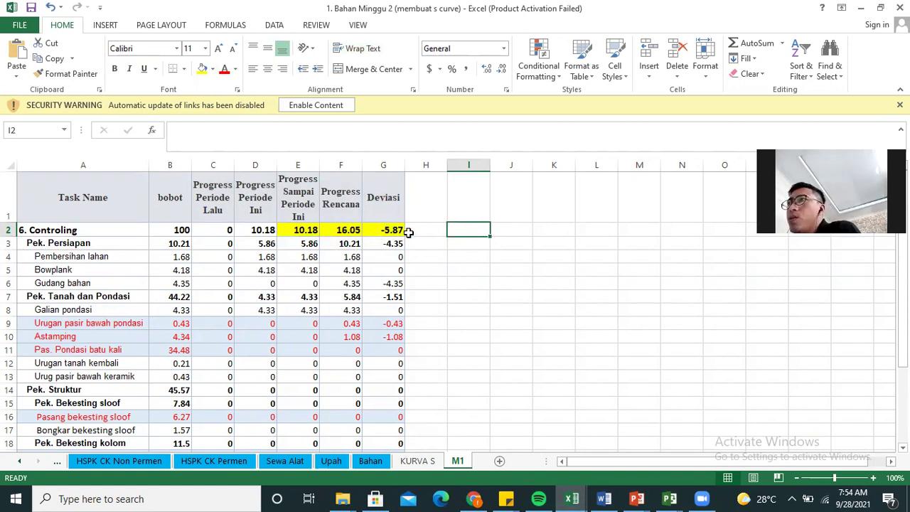
{"action": "left_click", "coordinate": [343, 228]}
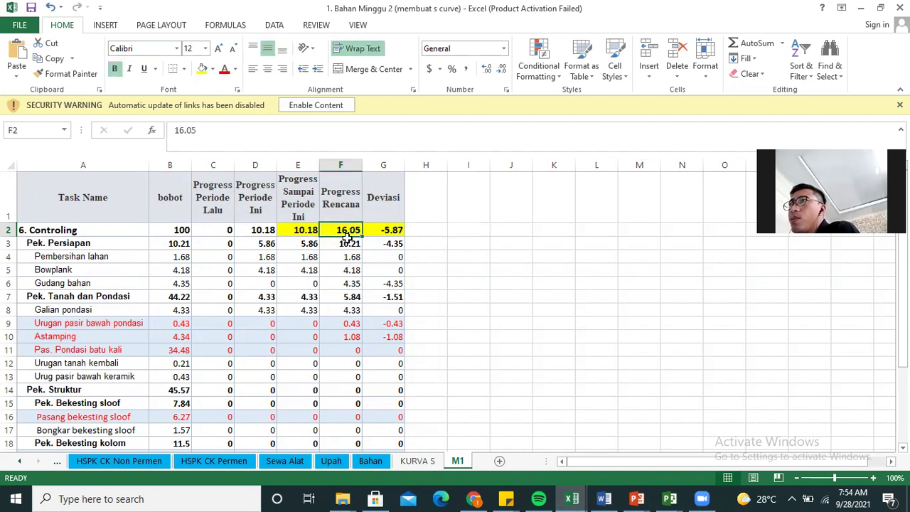
{"action": "left_click", "coordinate": [297, 231]}
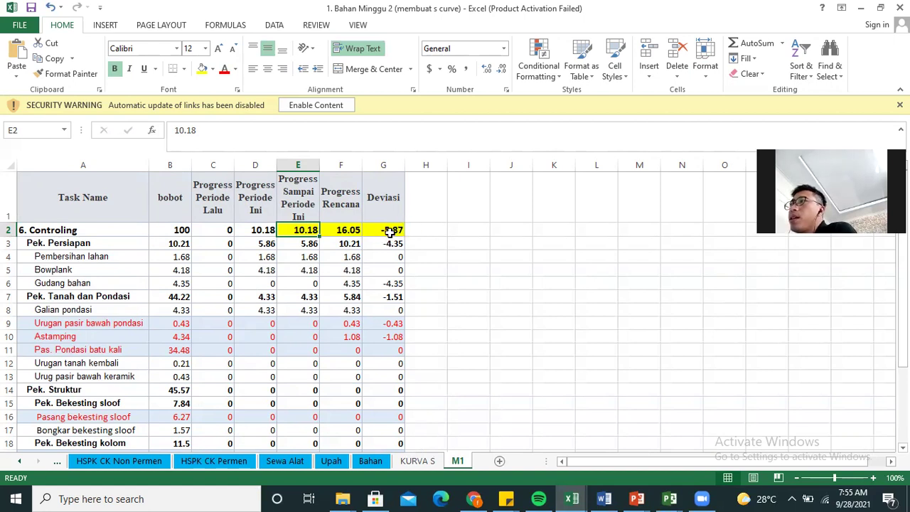
{"action": "left_click", "coordinate": [391, 231]}
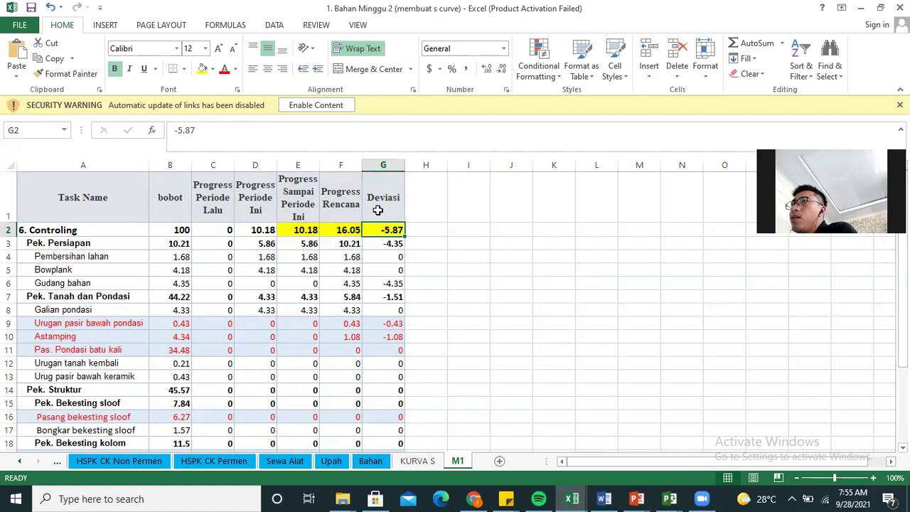
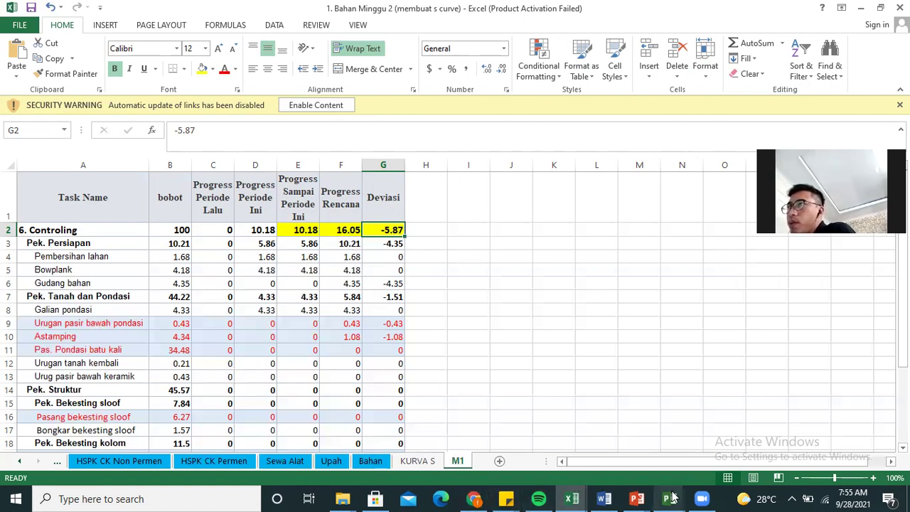
Switch to the 6. Controling schedule in Microsoft Project and start saving a copy in the MATERI 2021 folder.
{"action": "mouse_move", "coordinate": [672, 497]}
{"action": "left_click", "coordinate": [713, 445]}
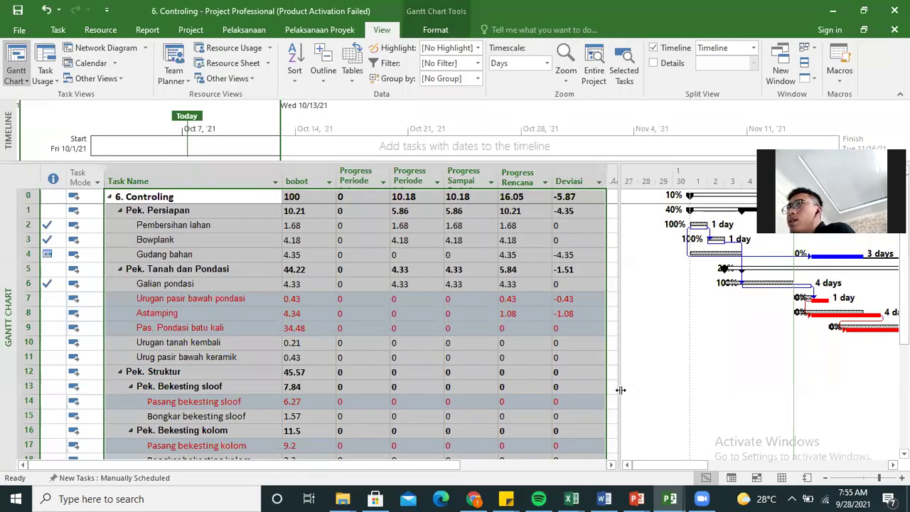
{"action": "left_click", "coordinate": [18, 32]}
{"action": "left_click", "coordinate": [28, 163]}
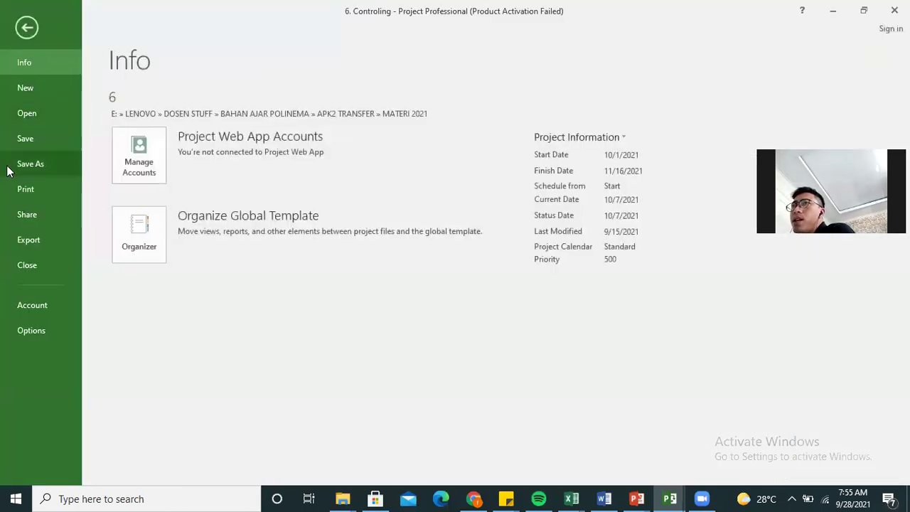
{"action": "left_click", "coordinate": [156, 208]}
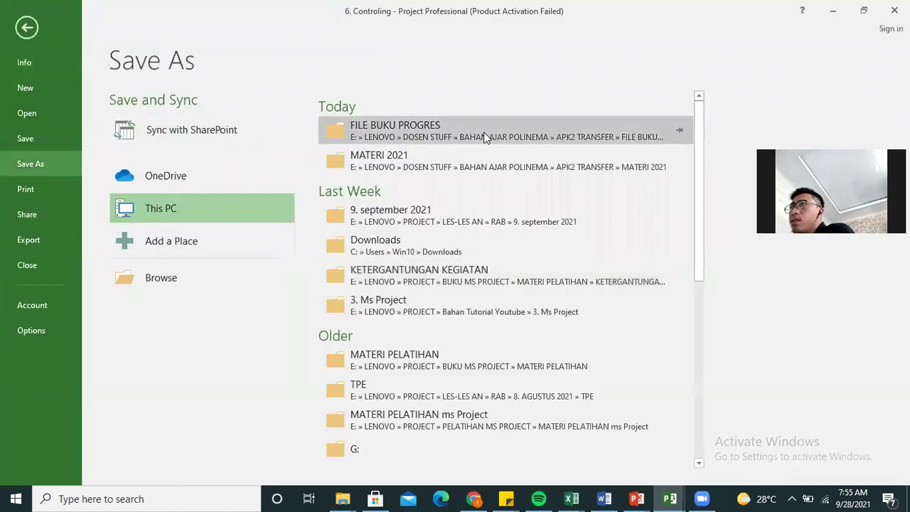
{"action": "left_click", "coordinate": [486, 165]}
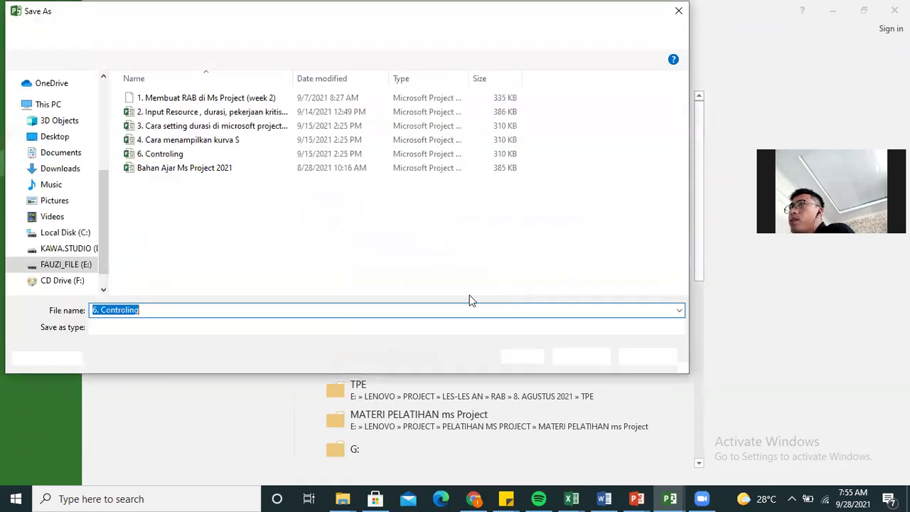
Create a new folder named 6. Controling inside the MATERI 2021 folder.
{"action": "right_click", "coordinate": [161, 206]}
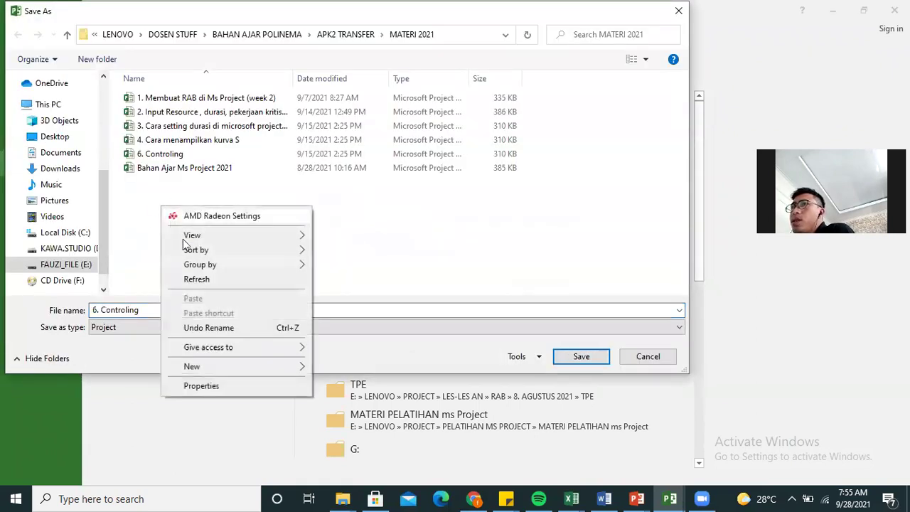
{"action": "mouse_move", "coordinate": [192, 367]}
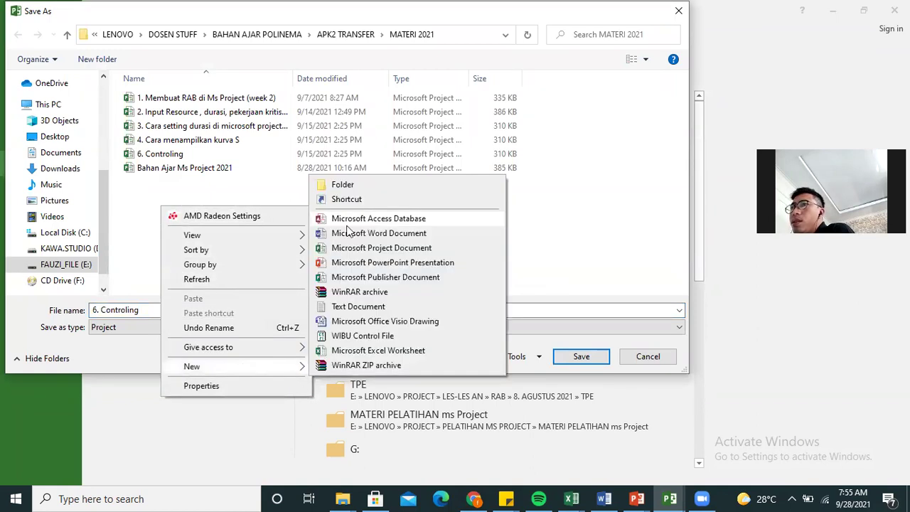
{"action": "left_click", "coordinate": [349, 182]}
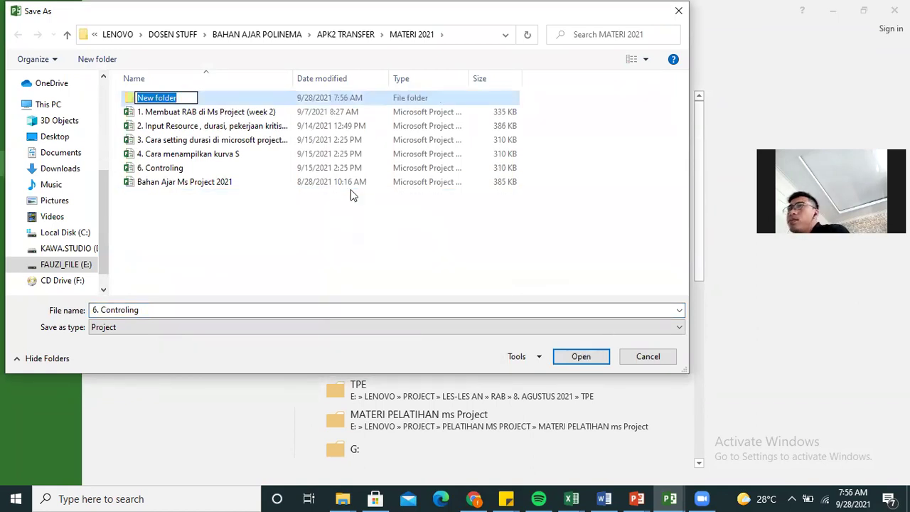
{"action": "type", "text": "6."}
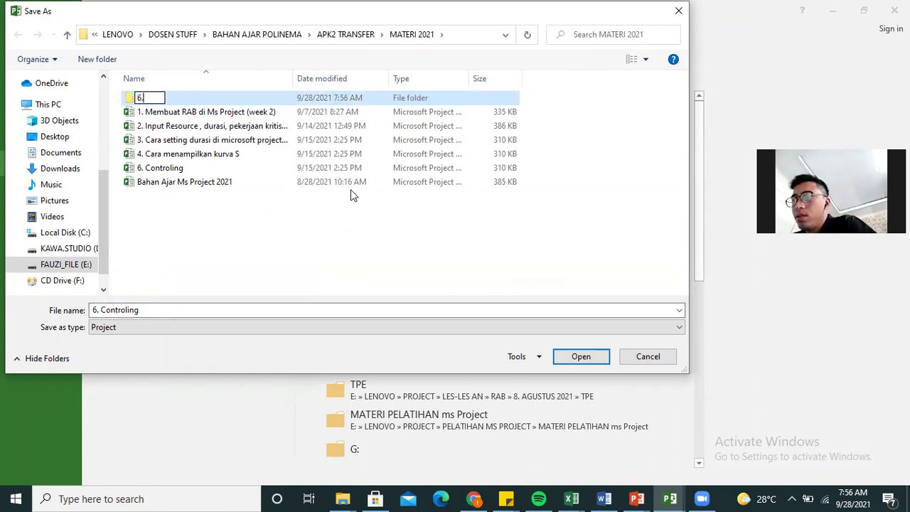
{"action": "type", "text": " cON"}
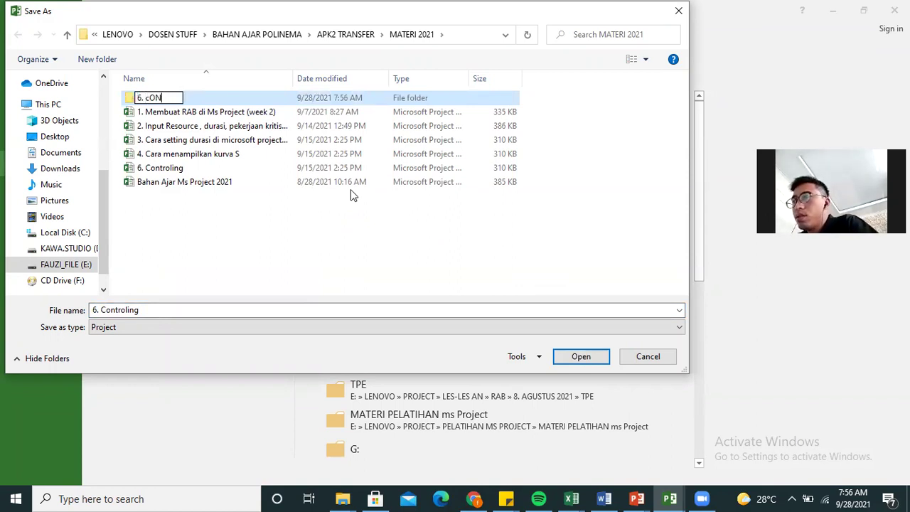
{"action": "type", "text": "T"}
{"action": "key", "text": "BackSpace"}
{"action": "key", "text": "BackSpace"}
{"action": "key", "text": "BackSpace"}
{"action": "key", "text": "BackSpace"}
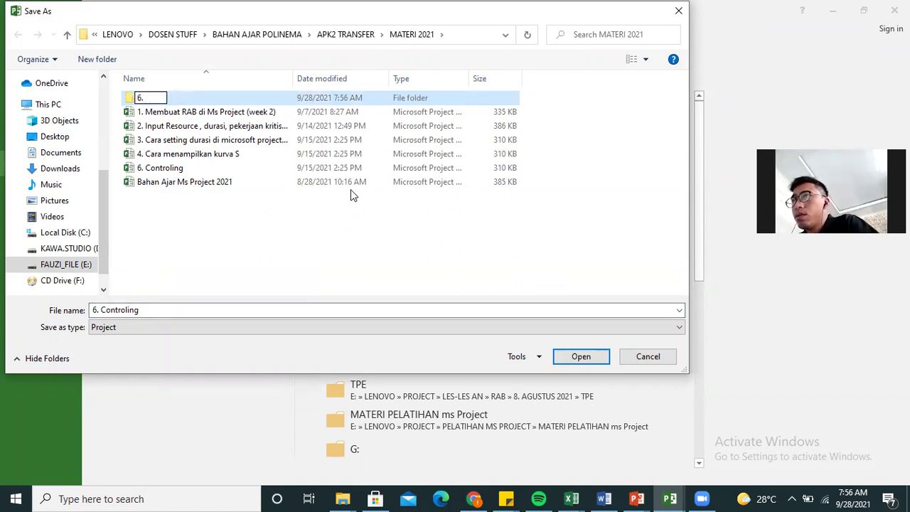
{"action": "type", "text": "Controling"}
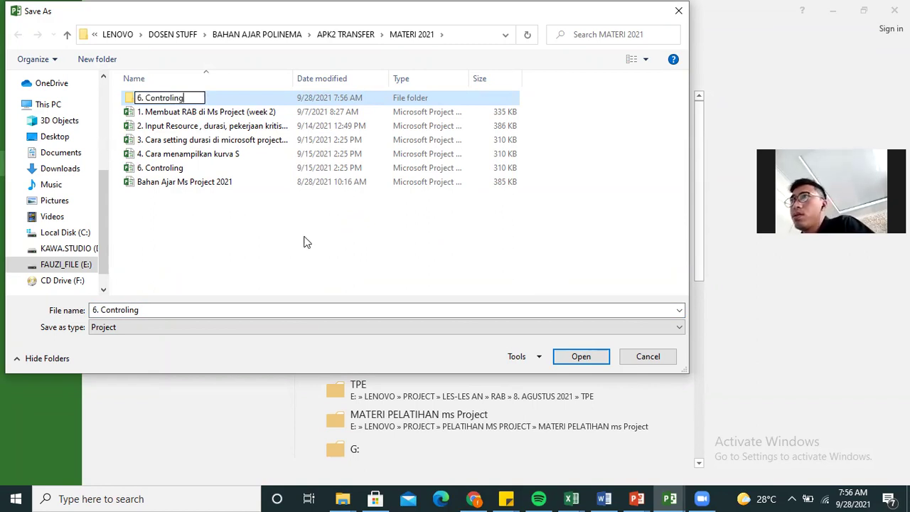
{"action": "key", "text": "Return"}
Save the schedule as Minggu 1 inside the new 6. Controling folder.
{"action": "double_click", "coordinate": [162, 104]}
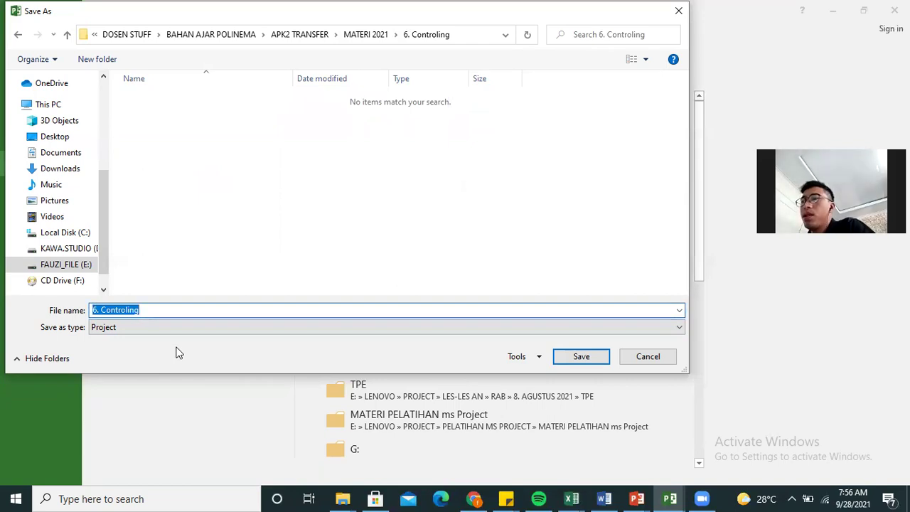
{"action": "type", "text": "MI"}
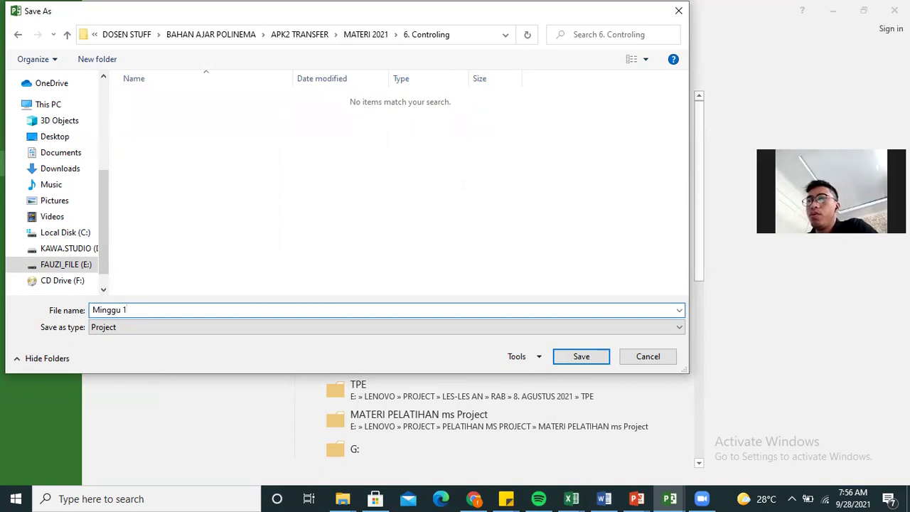
{"action": "left_click", "coordinate": [604, 361]}
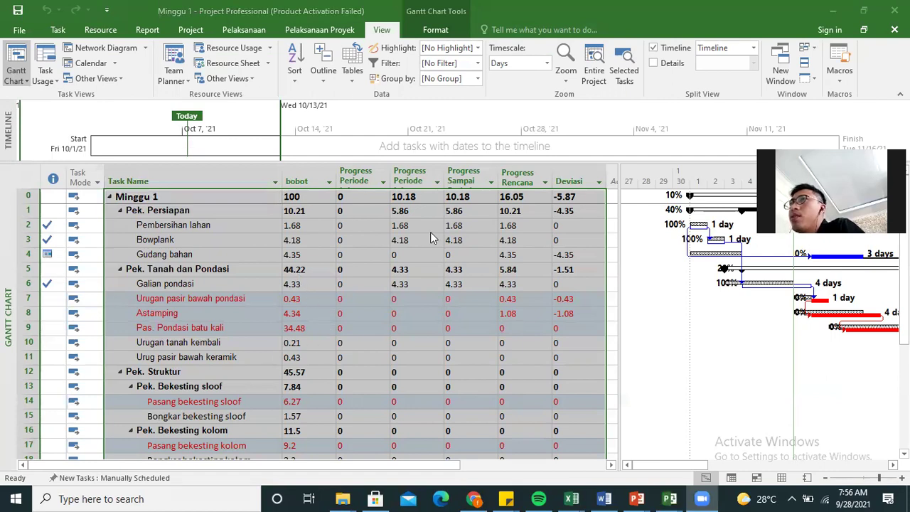
Save another copy of the schedule as Minggu 2 in the 6. Controling folder.
{"action": "left_click", "coordinate": [543, 201]}
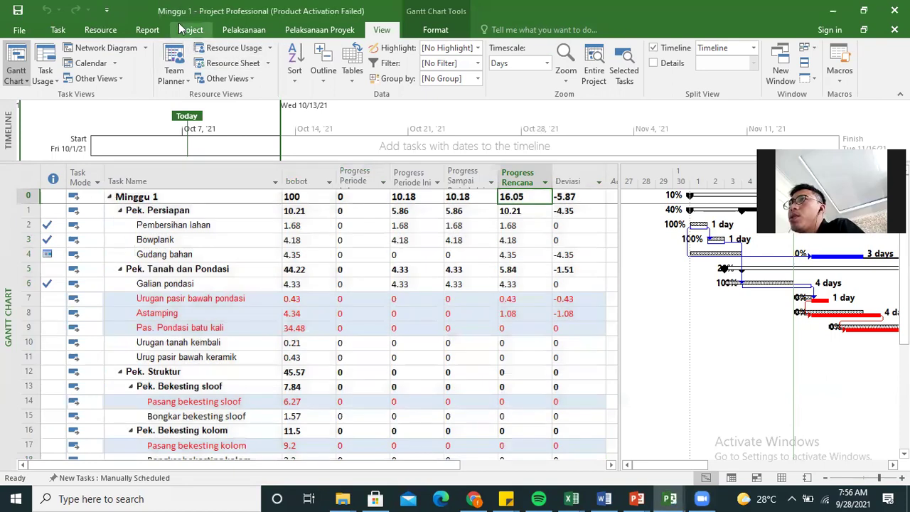
{"action": "left_click", "coordinate": [19, 31]}
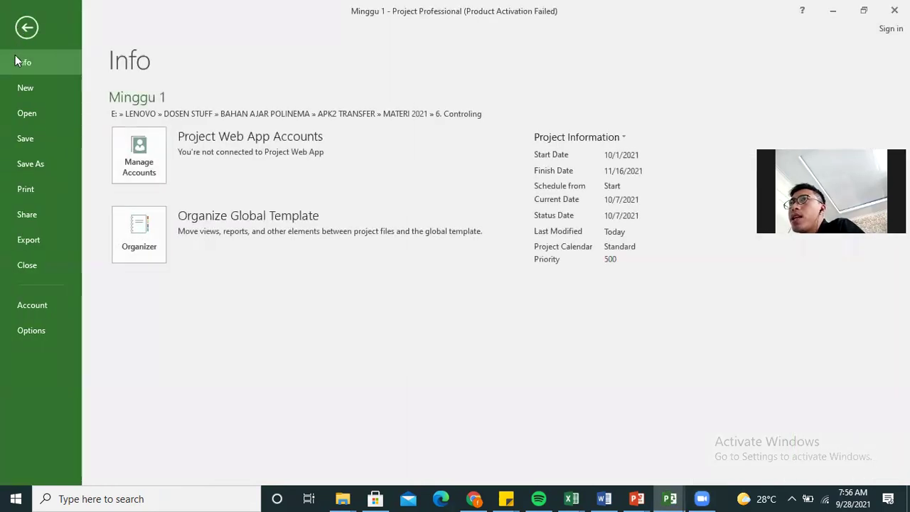
{"action": "left_click", "coordinate": [38, 170]}
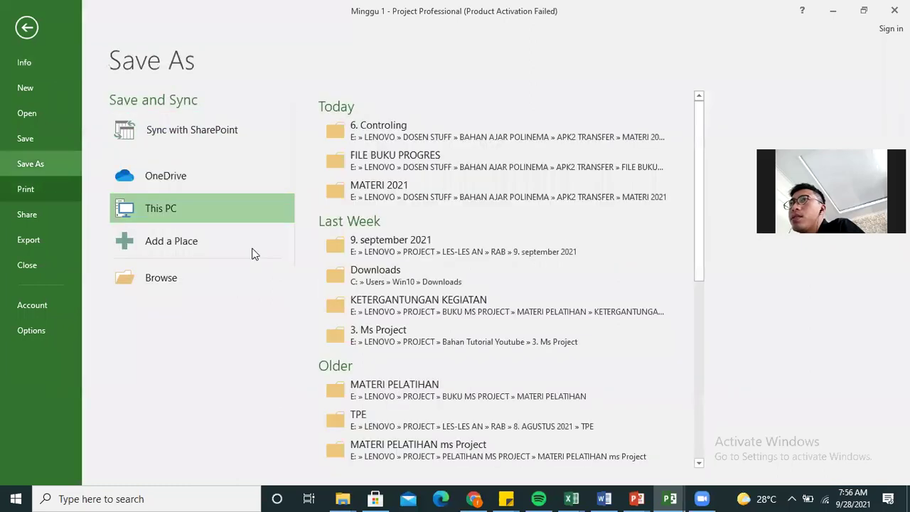
{"action": "left_click", "coordinate": [436, 130]}
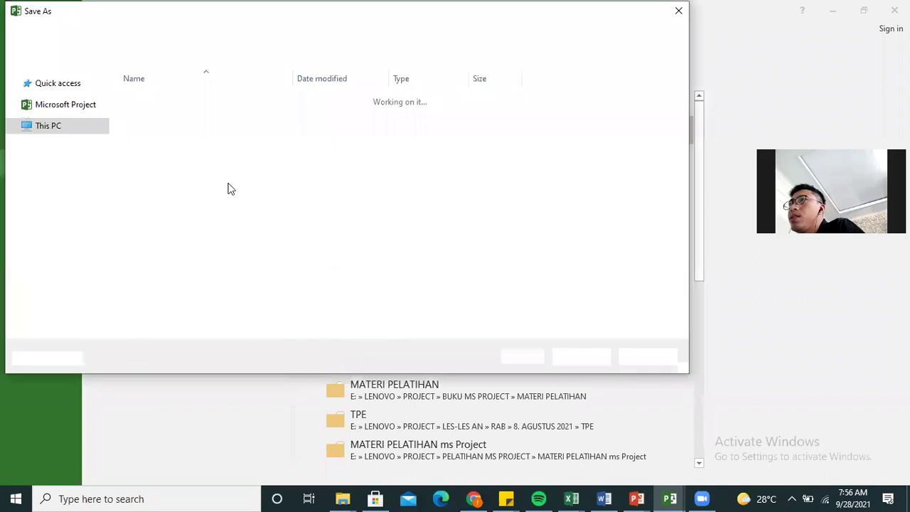
{"action": "left_click", "coordinate": [142, 311]}
{"action": "key", "text": "BackSpace"}
{"action": "type", "text": "2"}
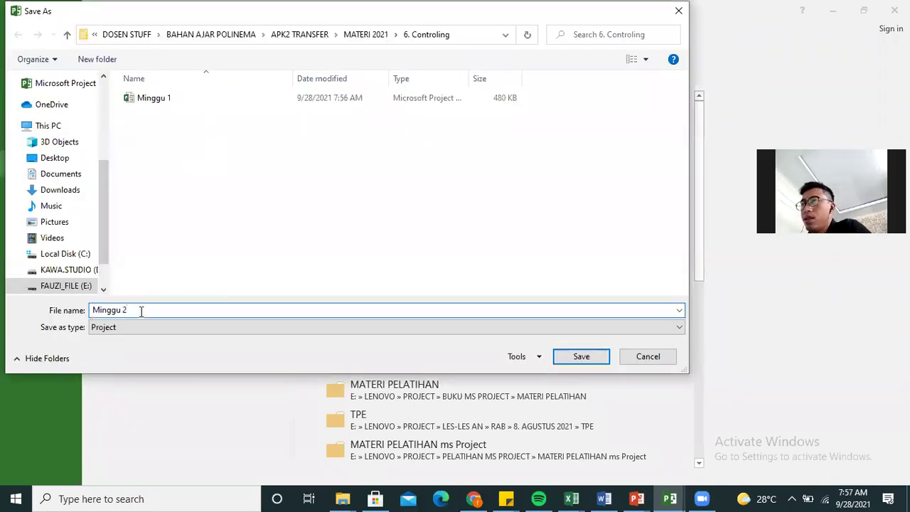
{"action": "left_click", "coordinate": [564, 361]}
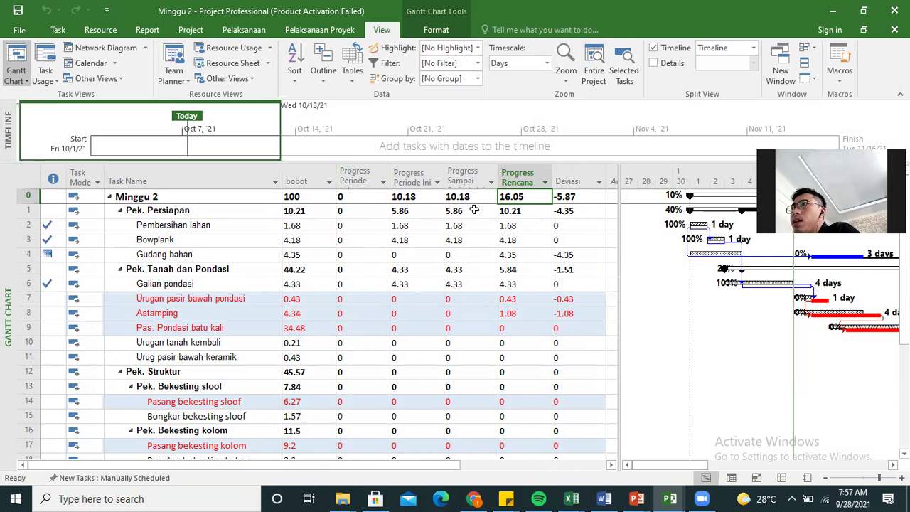
Copy the Progress Sampai Periode Ini column into the Progress Periode Lalu column, and make the header row taller to fit the column titles.
{"action": "left_click", "coordinate": [534, 236]}
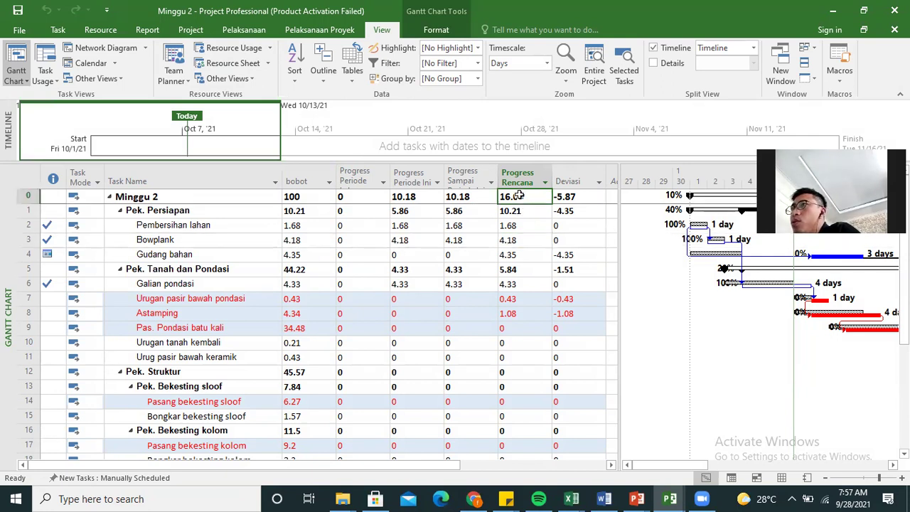
{"action": "left_click", "coordinate": [517, 178]}
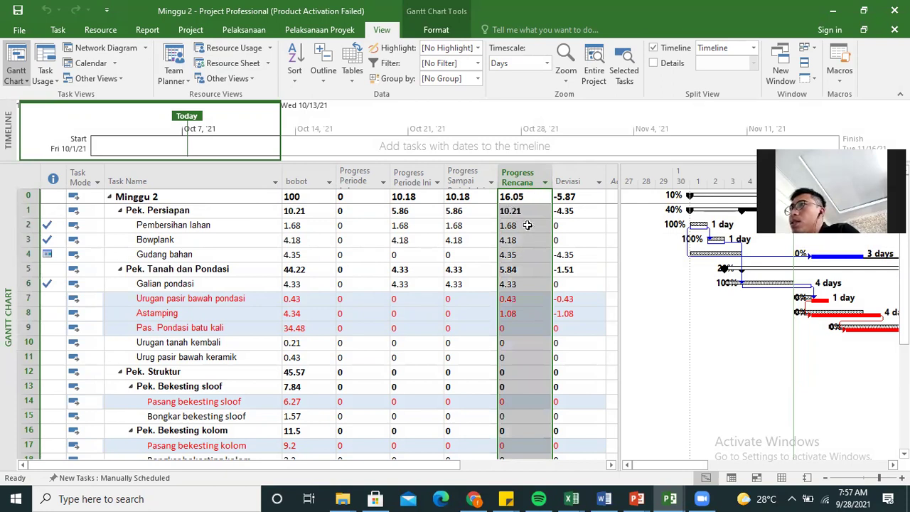
{"action": "left_click", "coordinate": [463, 177]}
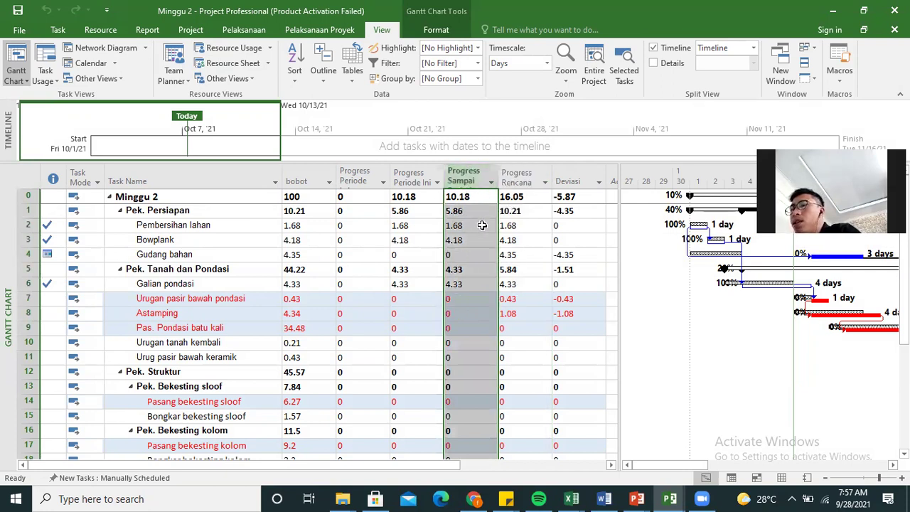
{"action": "left_click", "coordinate": [360, 196]}
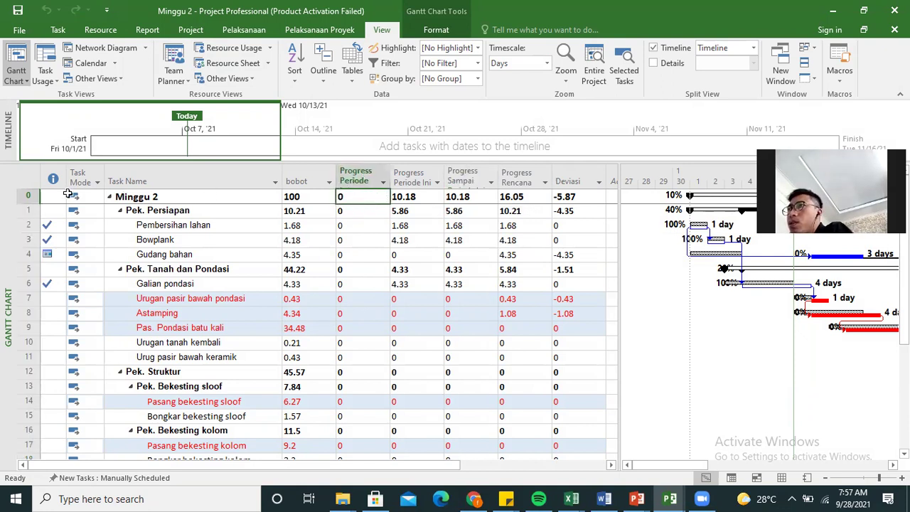
{"action": "left_click_drag", "start_coordinate": [30, 190], "coordinate": [31, 204]}
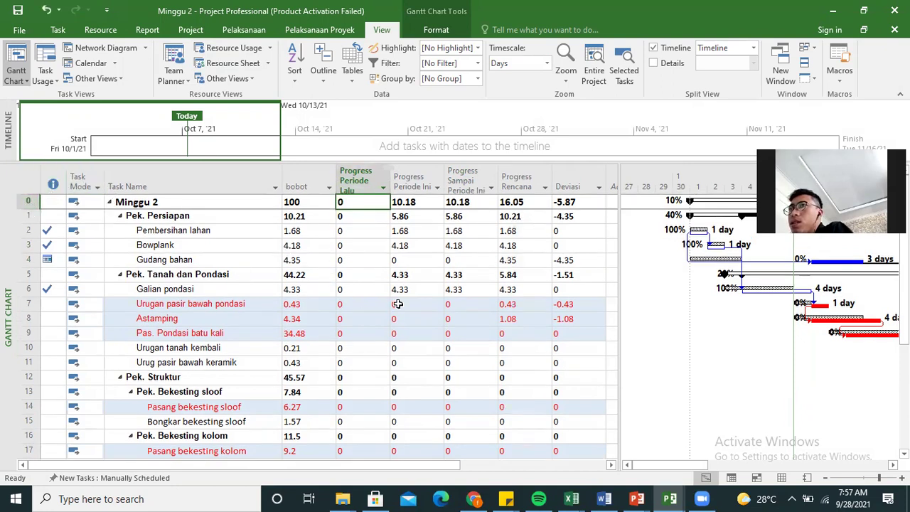
{"action": "key", "text": "ctrl+v"}
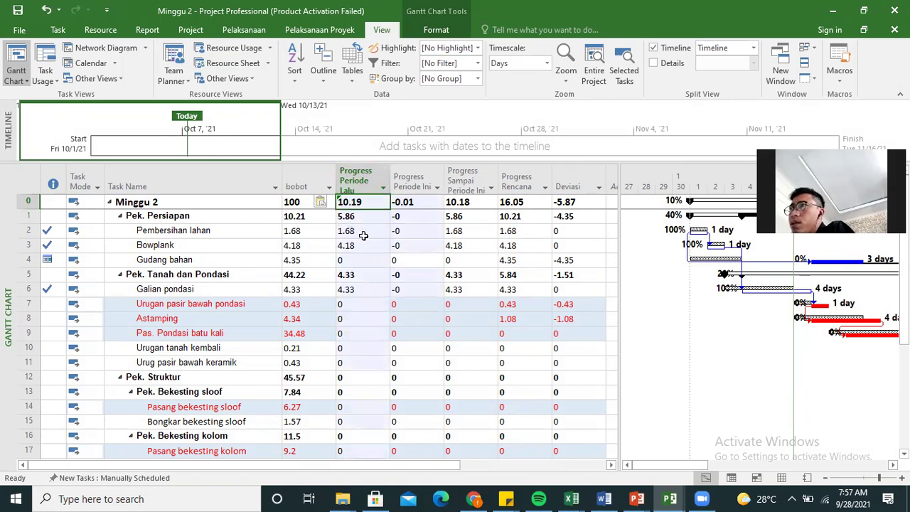
{"action": "scroll", "coordinate": [370, 284], "scroll_direction": "down", "scroll_amount": 5}
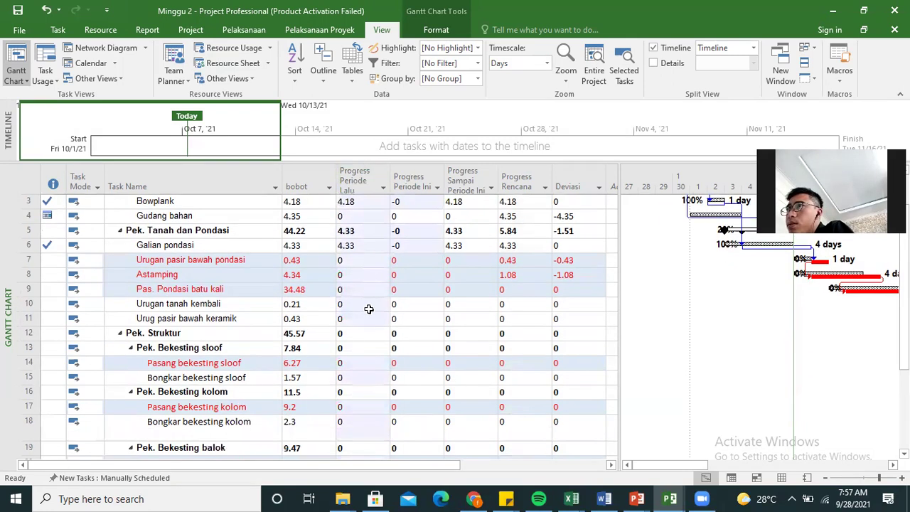
{"action": "scroll", "coordinate": [372, 310], "scroll_direction": "up", "scroll_amount": 5}
{"action": "scroll", "coordinate": [374, 278], "scroll_direction": "up", "scroll_amount": 1}
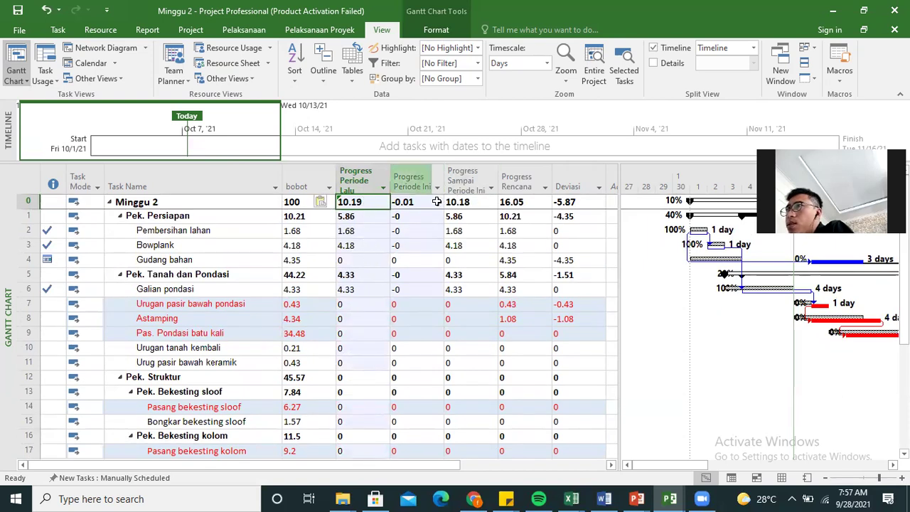
Set both the current date and the status date in the project information to Thu 10/14/21.
{"action": "left_click", "coordinate": [469, 201]}
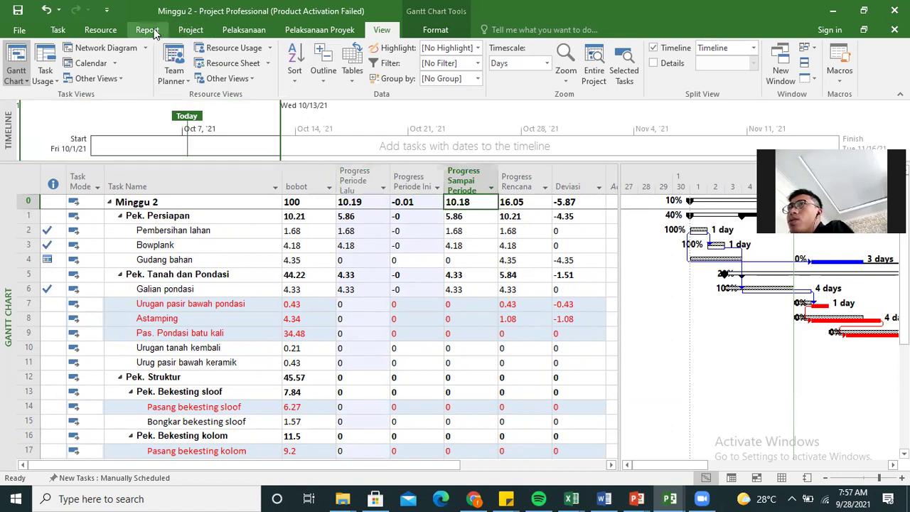
{"action": "left_click", "coordinate": [191, 30]}
{"action": "left_click", "coordinate": [147, 69]}
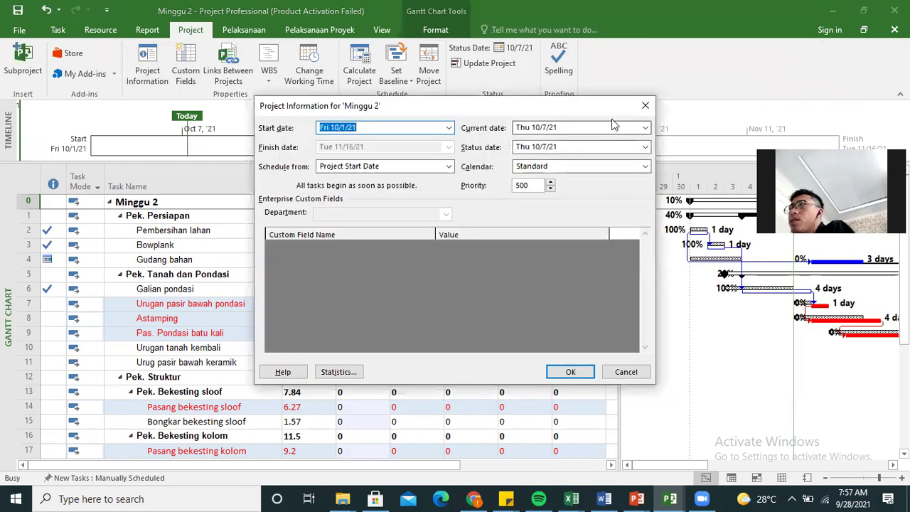
{"action": "left_click_drag", "start_coordinate": [596, 108], "coordinate": [500, 89]}
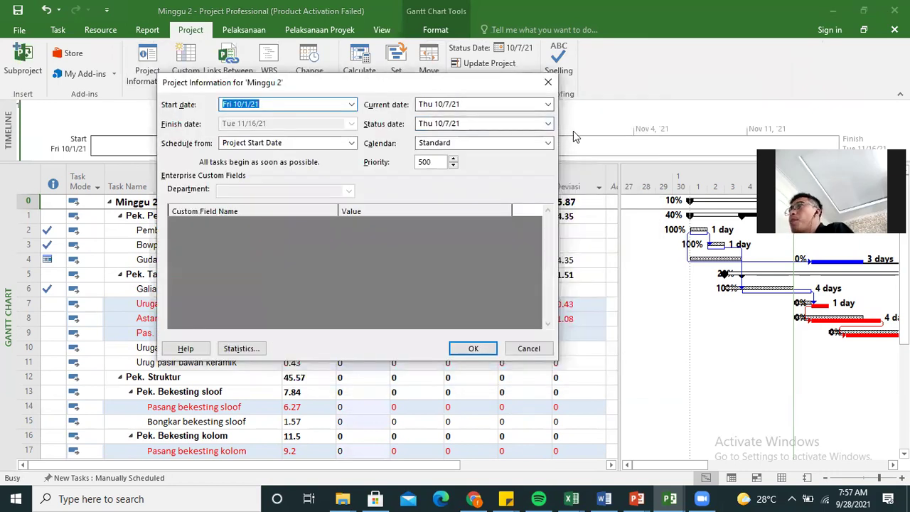
{"action": "left_click", "coordinate": [549, 104]}
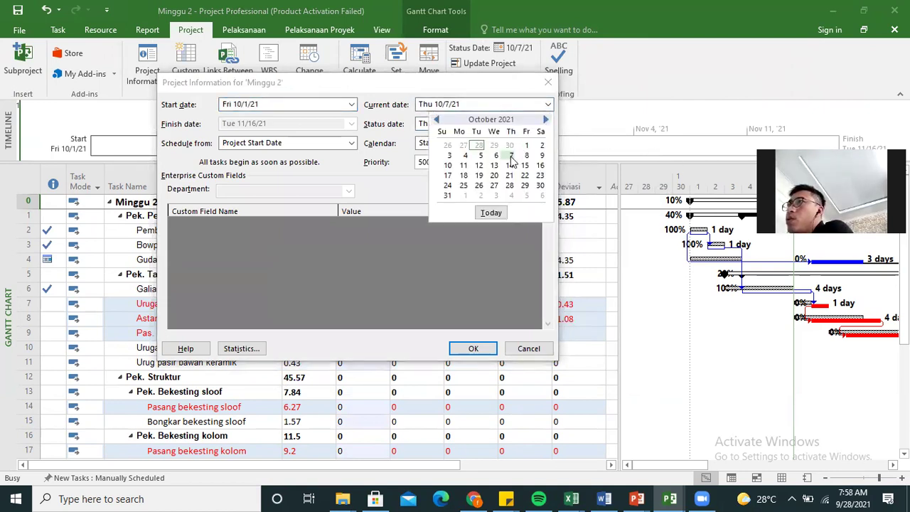
{"action": "left_click", "coordinate": [510, 165]}
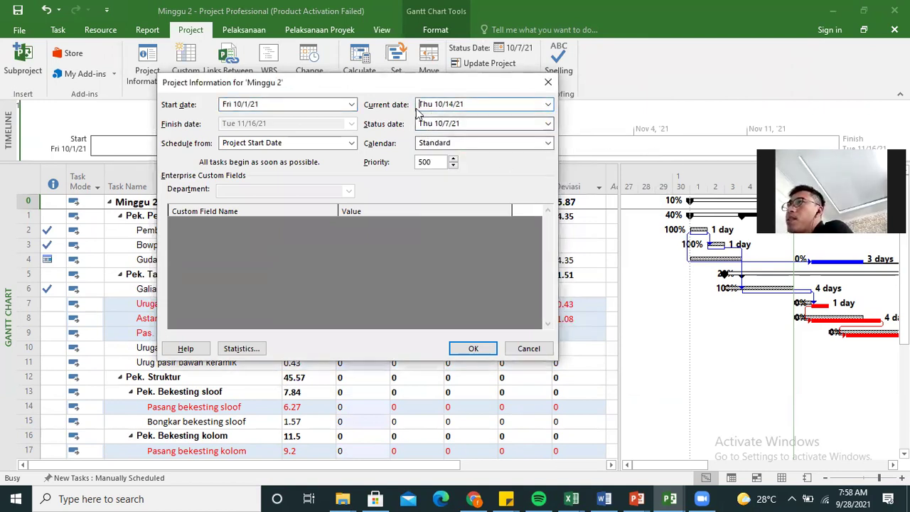
{"action": "left_click", "coordinate": [548, 124]}
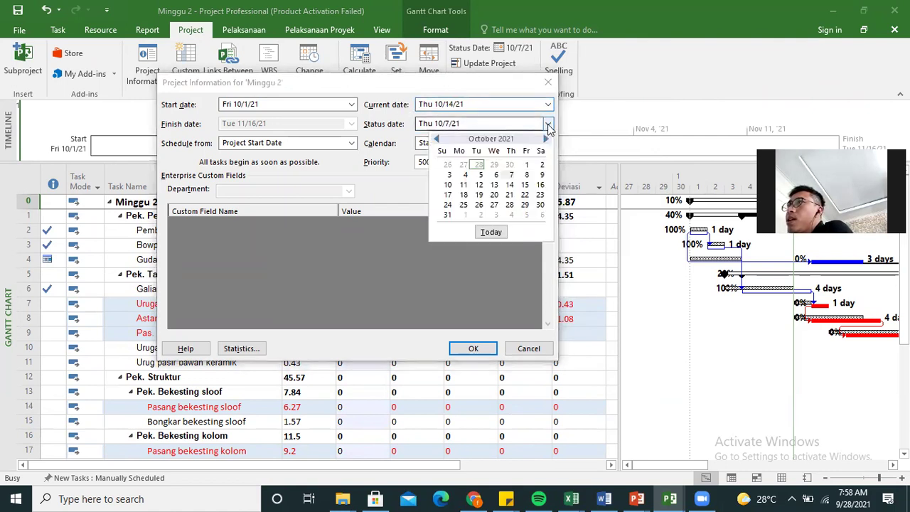
{"action": "left_click", "coordinate": [509, 186]}
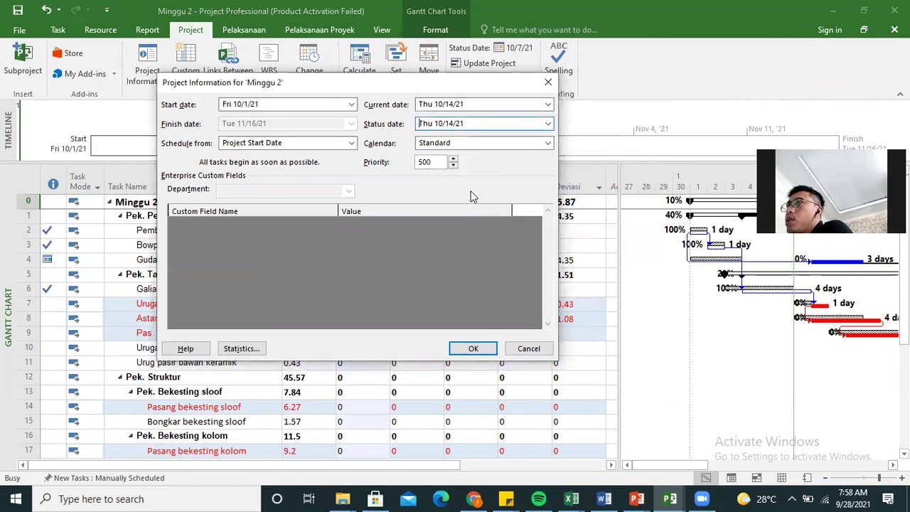
{"action": "left_click", "coordinate": [471, 348]}
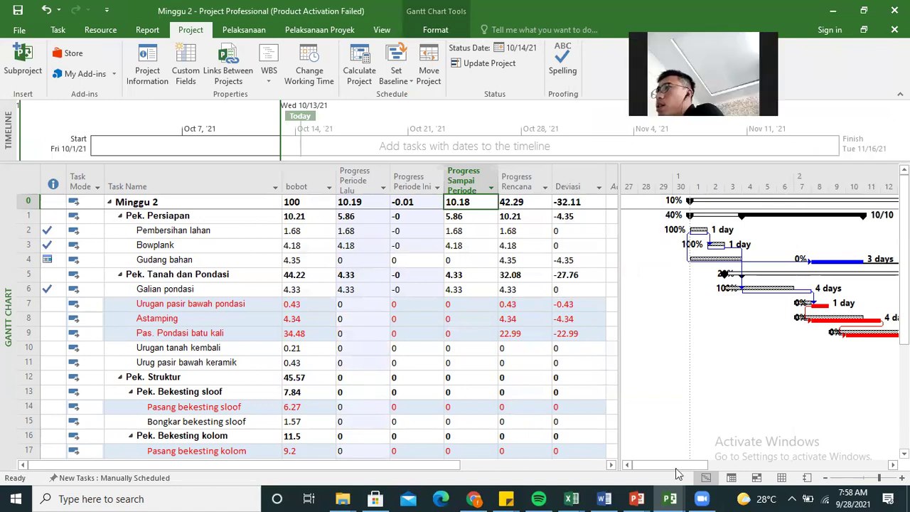
Widen the Gantt chart area slightly and examine the task bars around the 14 October status date.
{"action": "left_click_drag", "start_coordinate": [678, 467], "coordinate": [710, 466]}
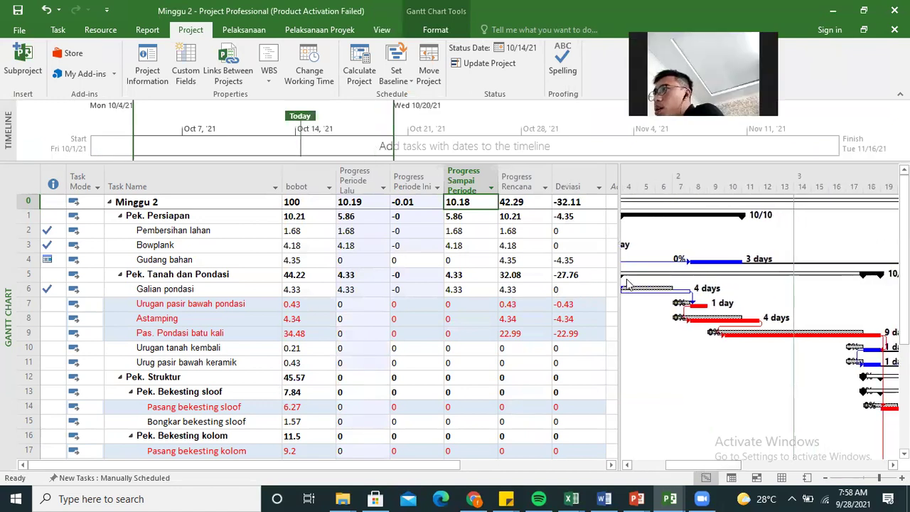
{"action": "left_click_drag", "start_coordinate": [600, 274], "coordinate": [597, 274]}
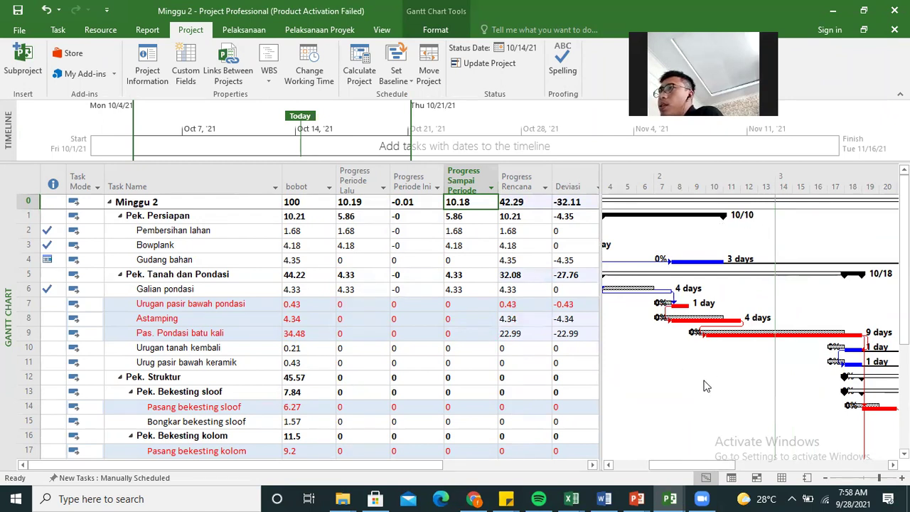
{"action": "left_click", "coordinate": [475, 230]}
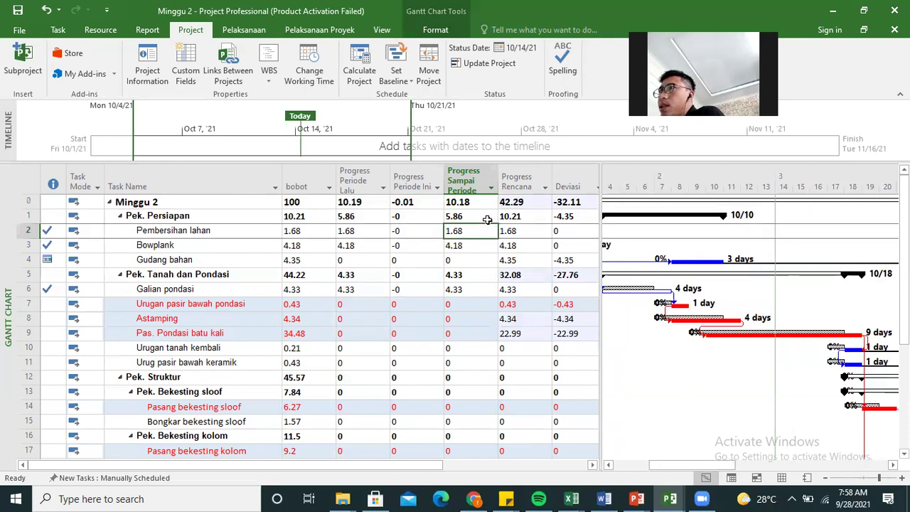
Select the Gudang bahan task and switch the task sheet to the Tracking table.
{"action": "left_click", "coordinate": [510, 202]}
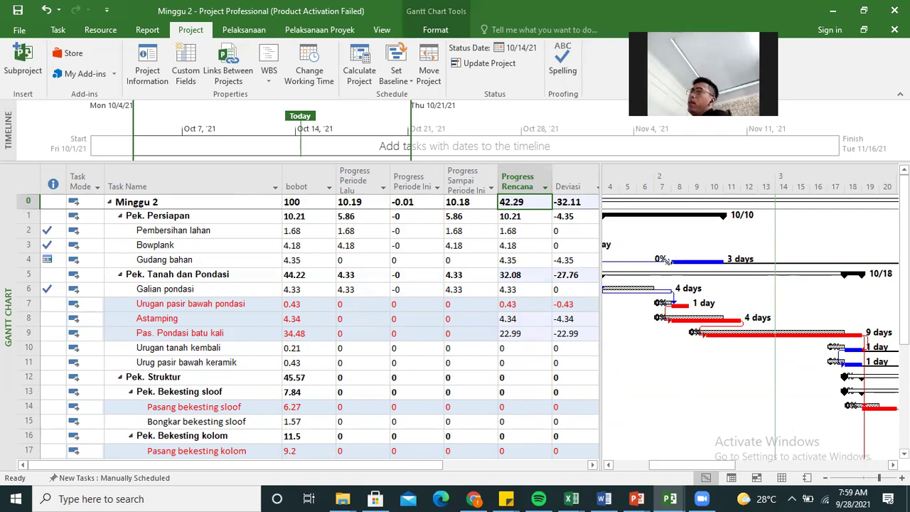
{"action": "left_click", "coordinate": [117, 260]}
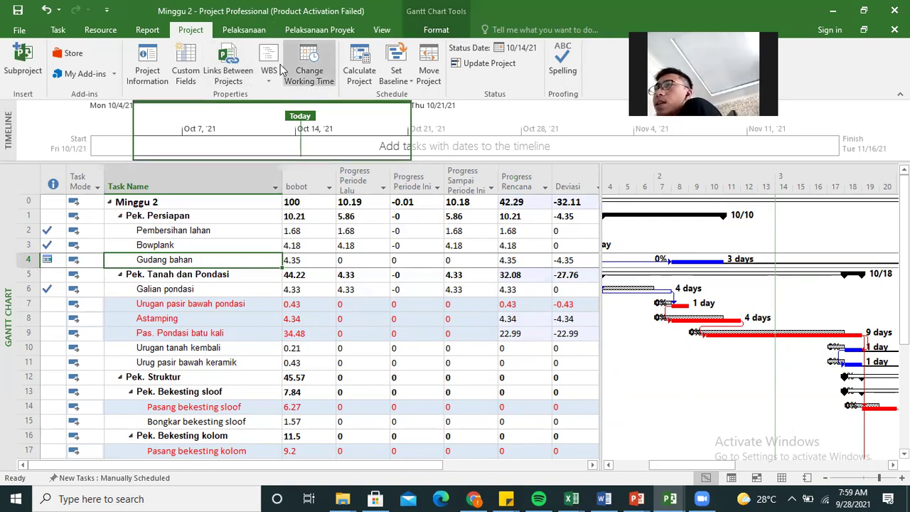
{"action": "left_click", "coordinate": [382, 30]}
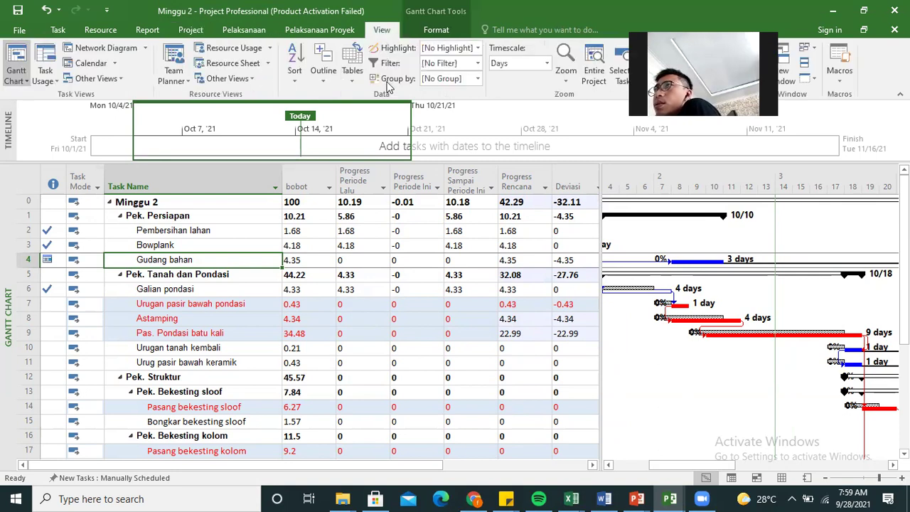
{"action": "left_click", "coordinate": [352, 65]}
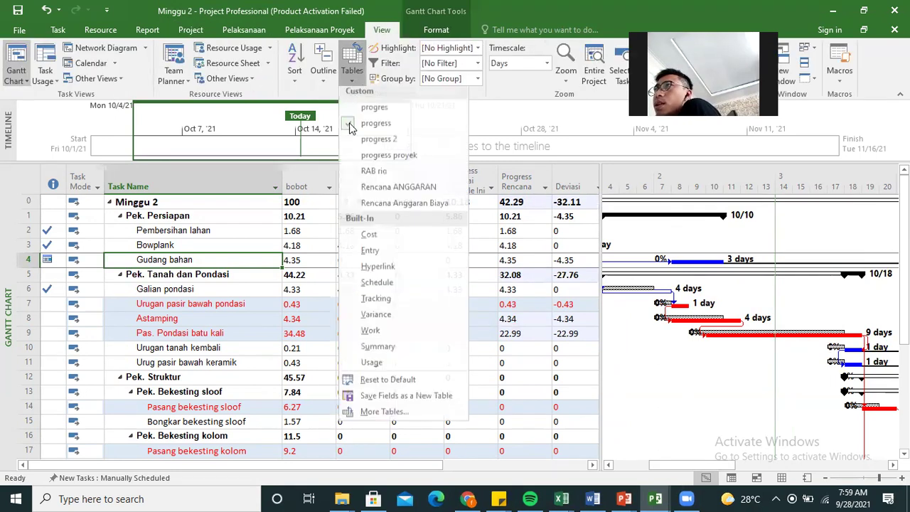
{"action": "left_click", "coordinate": [379, 301]}
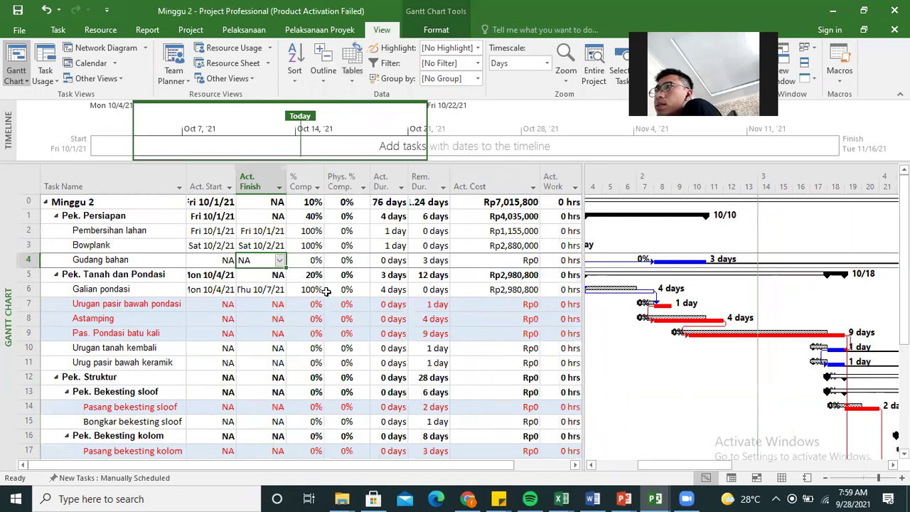
Set the actual start of Gudang bahan to Fri 10/8/21.
{"action": "left_click", "coordinate": [213, 260]}
{"action": "left_click", "coordinate": [230, 261]}
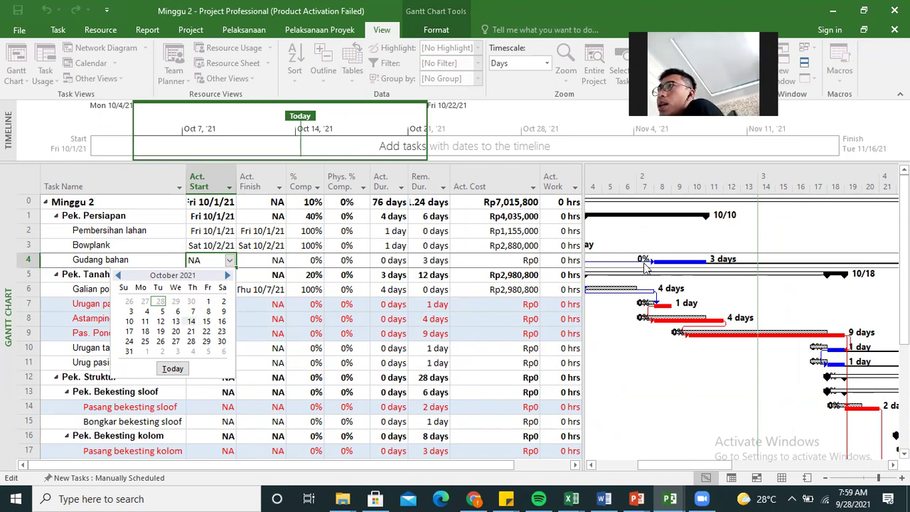
{"action": "left_click", "coordinate": [206, 313]}
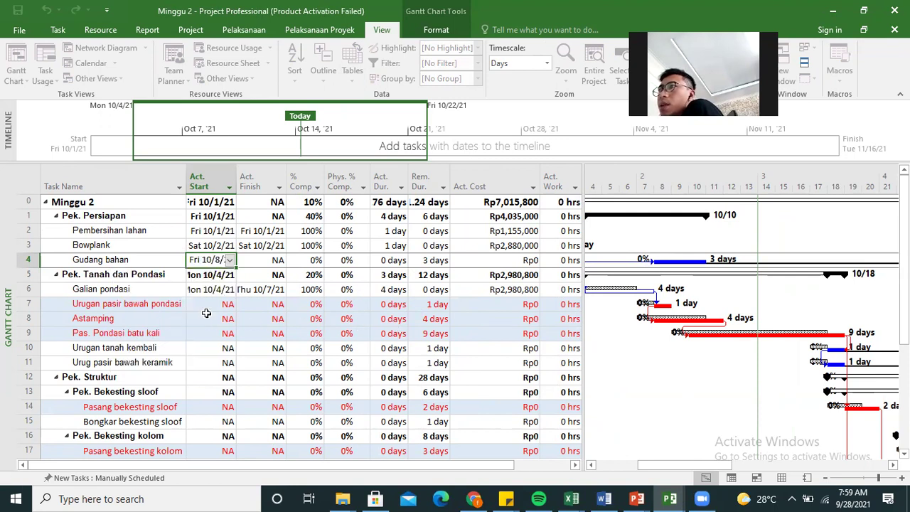
{"action": "left_click", "coordinate": [270, 257]}
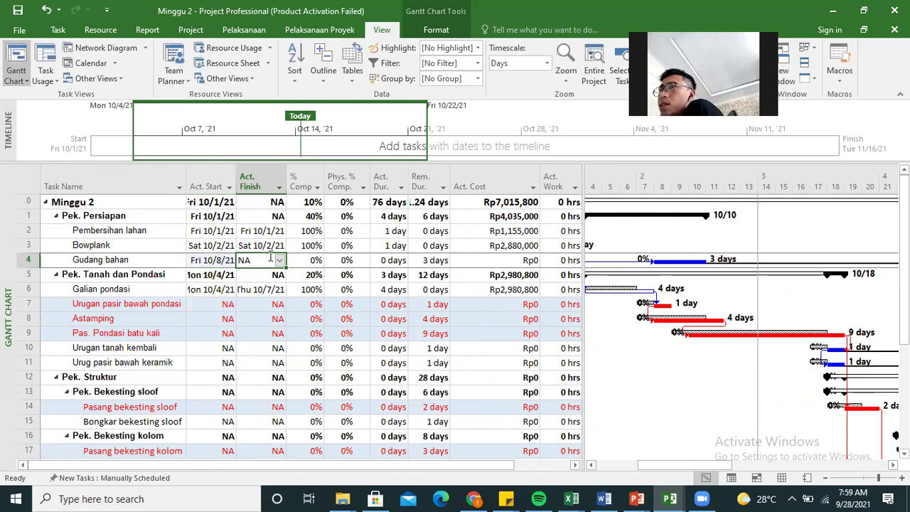
Set the actual duration of Gudang bahan to 4 days.
{"action": "left_click", "coordinate": [433, 260]}
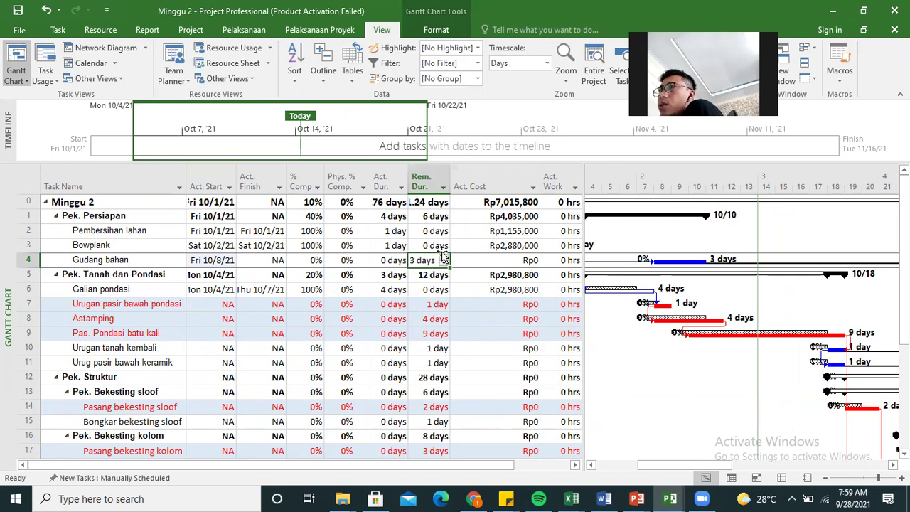
{"action": "left_click", "coordinate": [389, 261]}
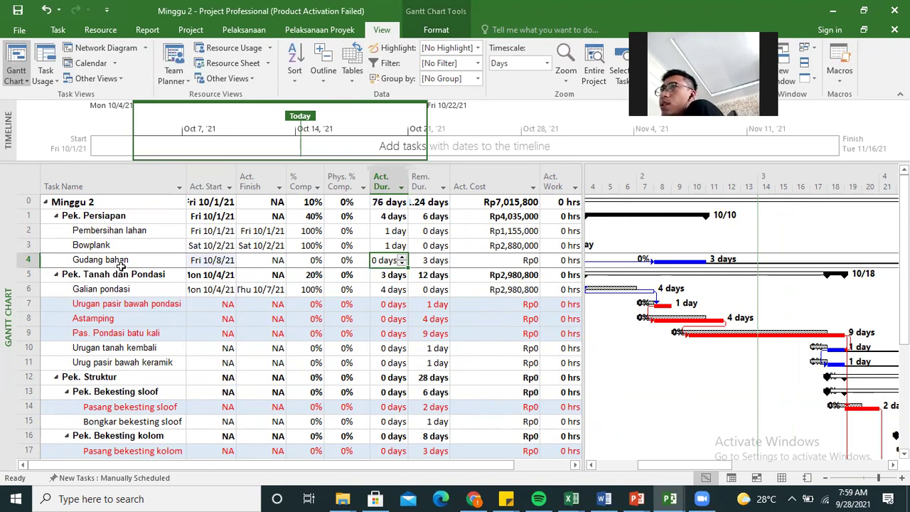
{"action": "left_click", "coordinate": [244, 29]}
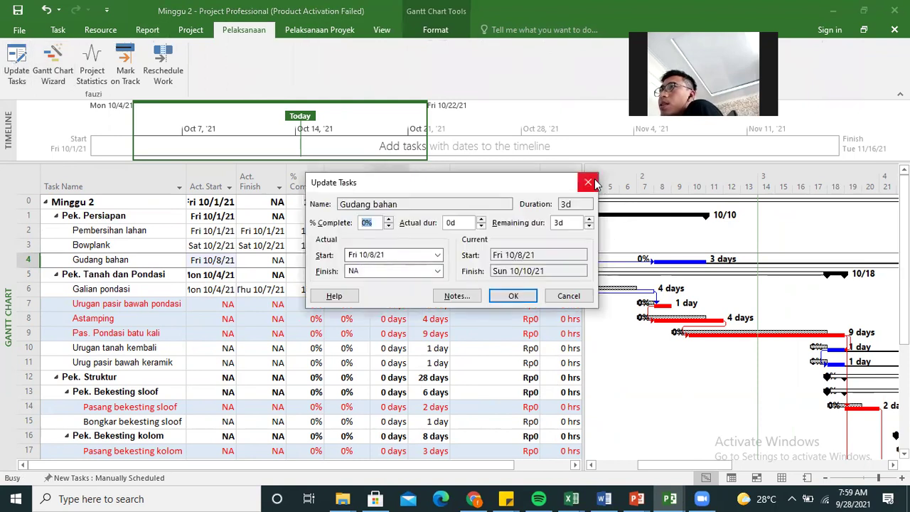
{"action": "left_click", "coordinate": [589, 180]}
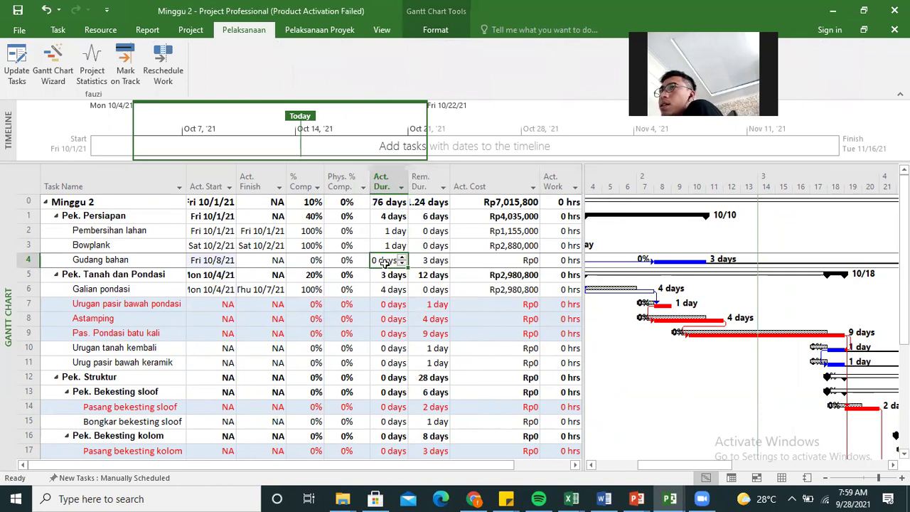
{"action": "type", "text": "4"}
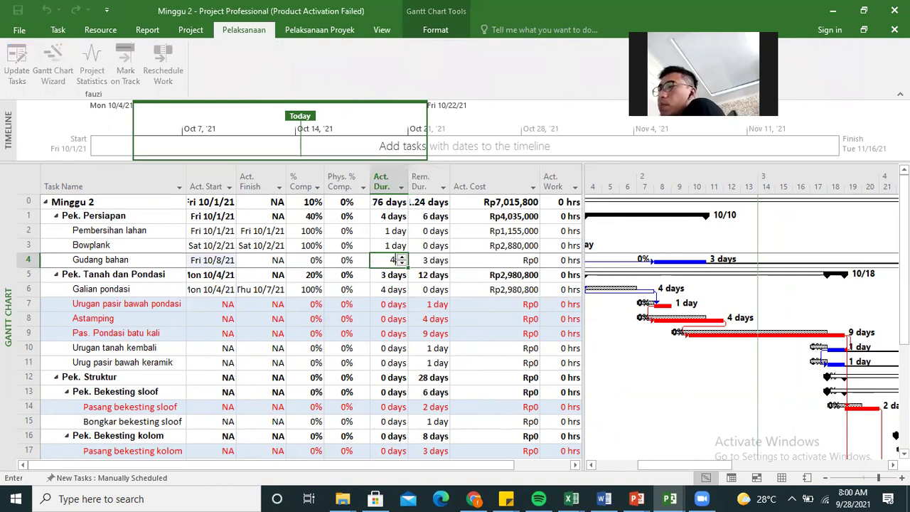
{"action": "key", "text": "Return"}
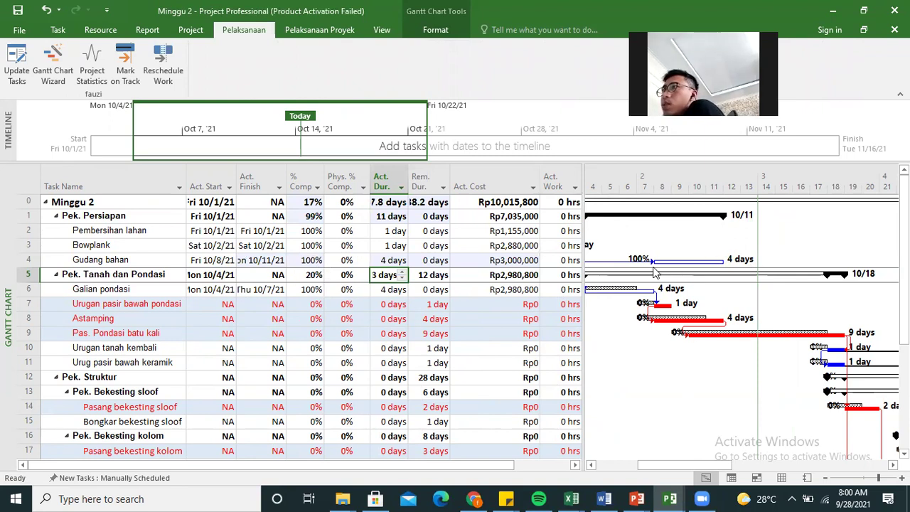
Compare Gudang bahan's actual cost with its price on the KURVA S sheet of the Bahan Minggu 2 Excel workbook, and return to the Minggu 2 project.
{"action": "left_click", "coordinate": [120, 260]}
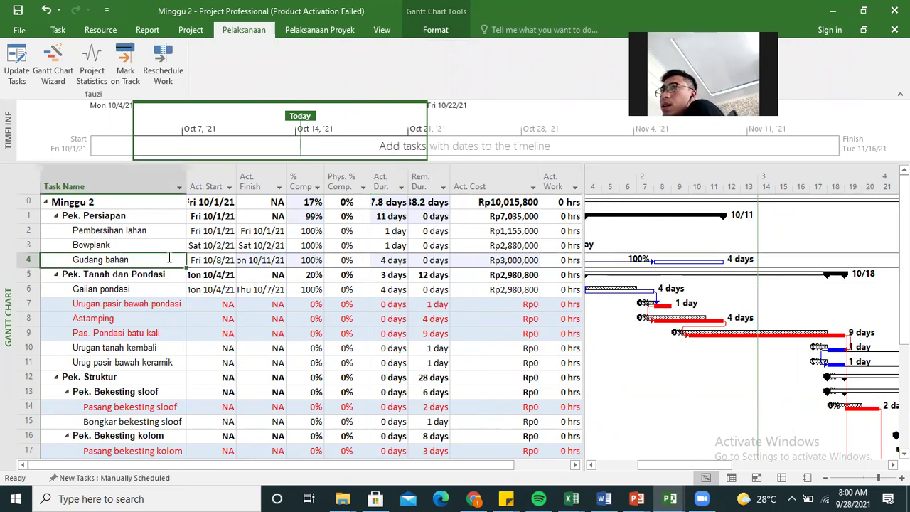
{"action": "left_click", "coordinate": [521, 254]}
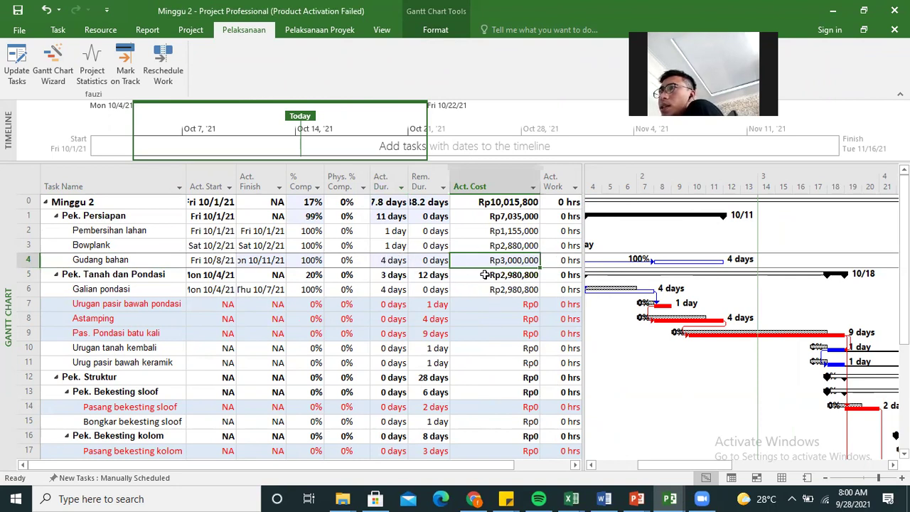
{"action": "left_click", "coordinate": [573, 497]}
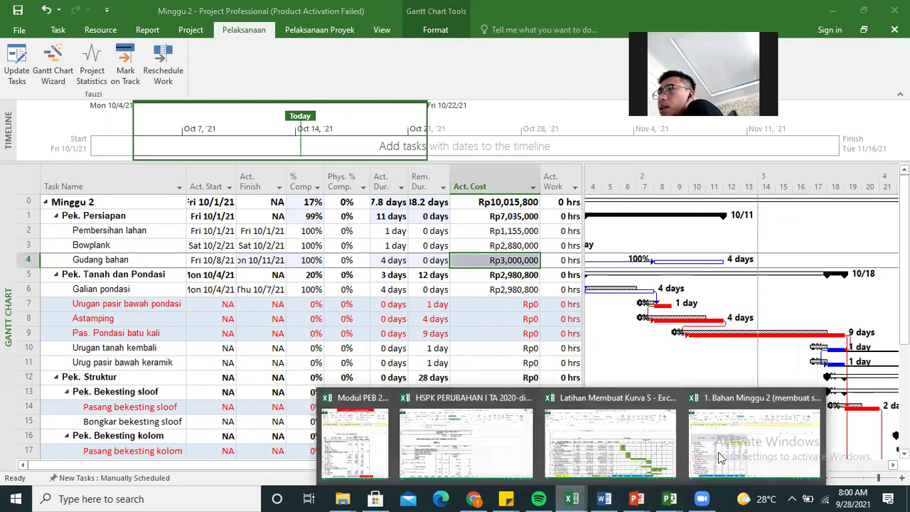
{"action": "left_click", "coordinate": [448, 453]}
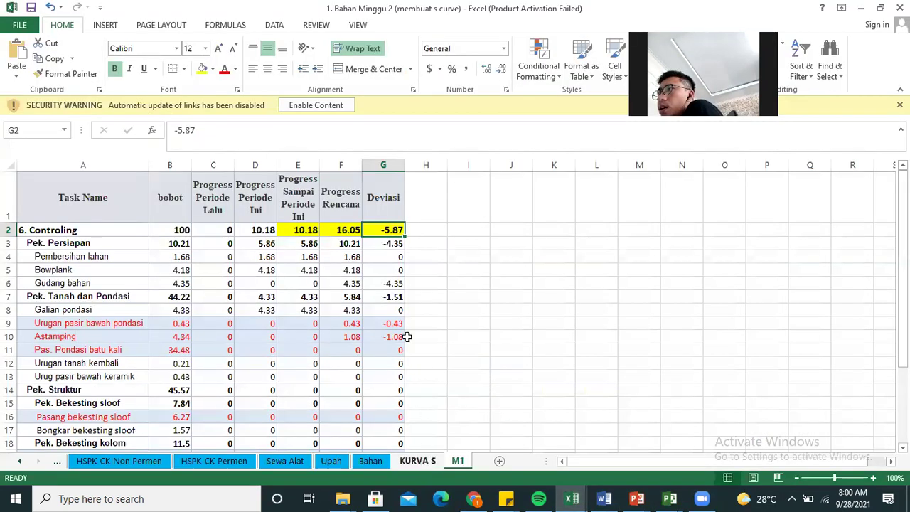
{"action": "key", "text": "ctrl+Page_Up"}
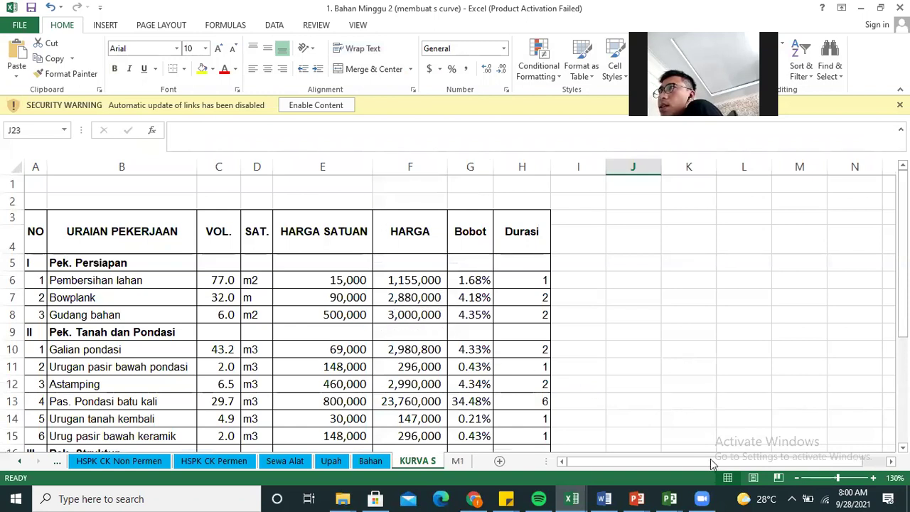
{"action": "left_click", "coordinate": [668, 495]}
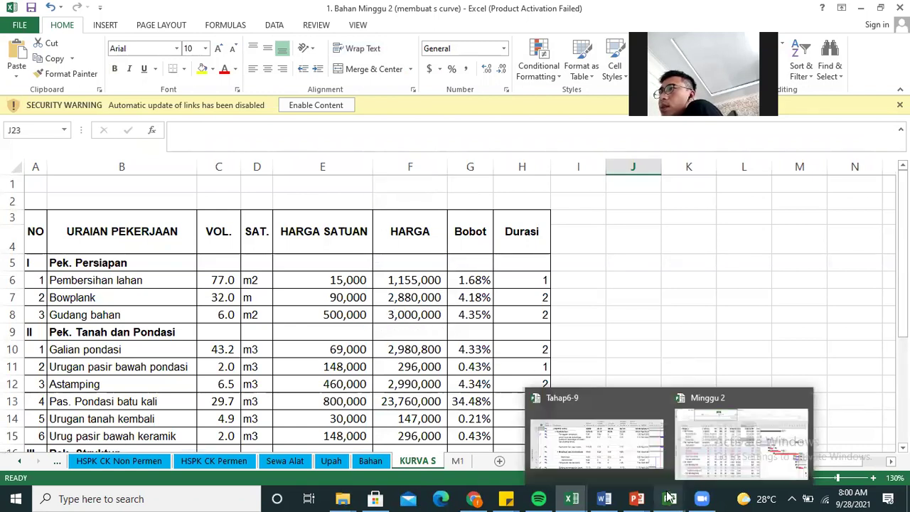
{"action": "left_click", "coordinate": [739, 434]}
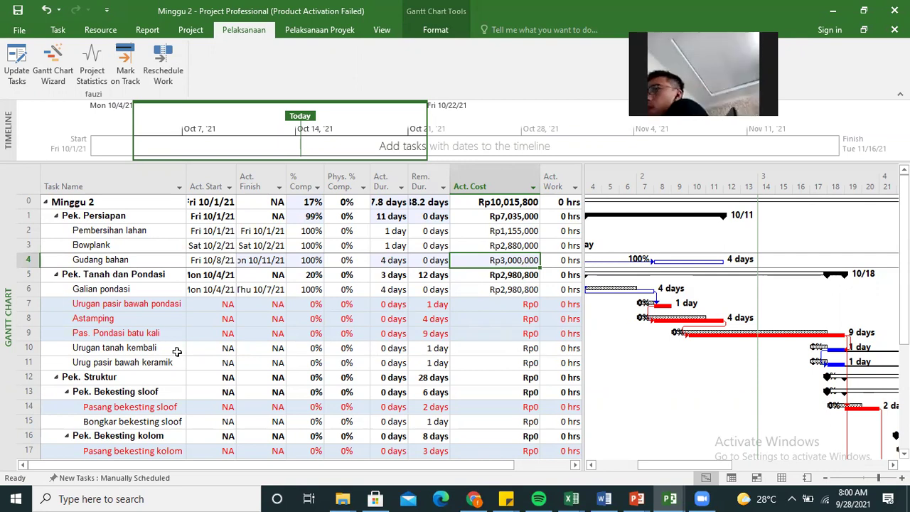
Record Urugan pasir bawah pondasi with an actual start of Sat 10/9/21 and an actual duration of 2 days.
{"action": "left_click", "coordinate": [124, 302]}
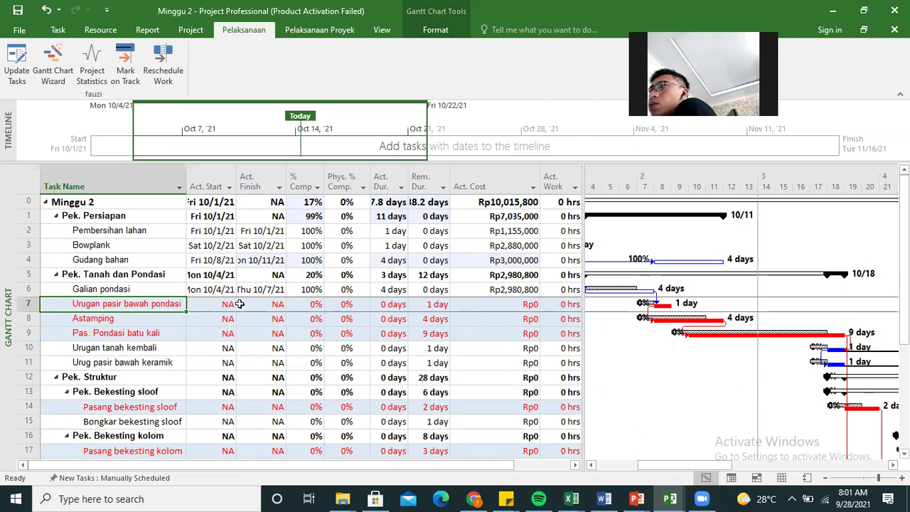
{"action": "left_click", "coordinate": [211, 303]}
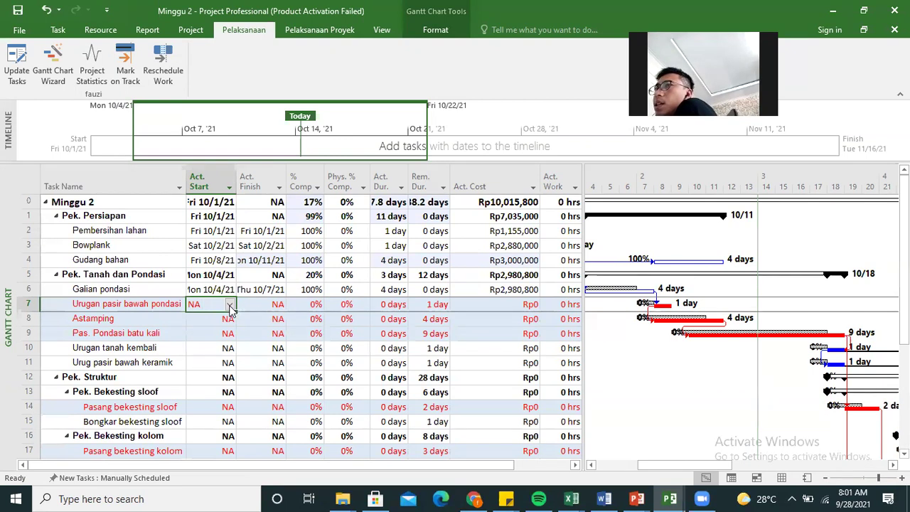
{"action": "left_click", "coordinate": [230, 305]}
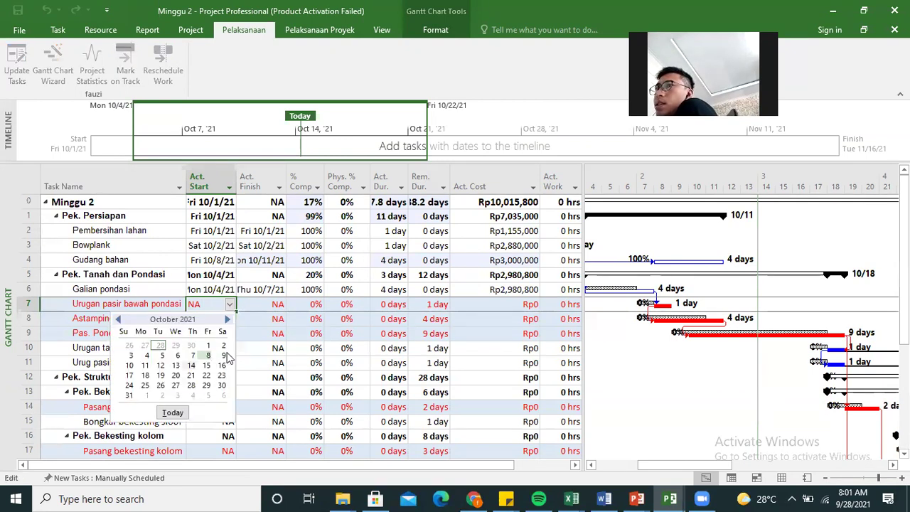
{"action": "left_click", "coordinate": [223, 355]}
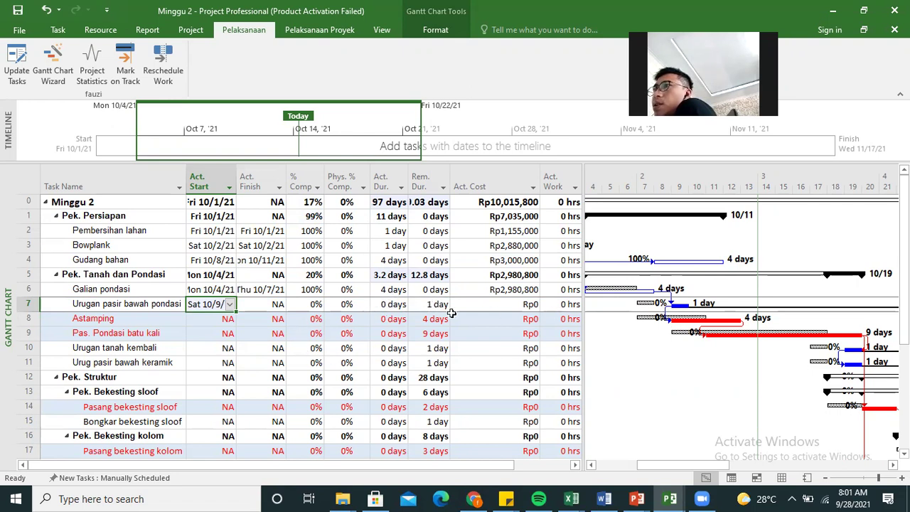
{"action": "left_click", "coordinate": [384, 307]}
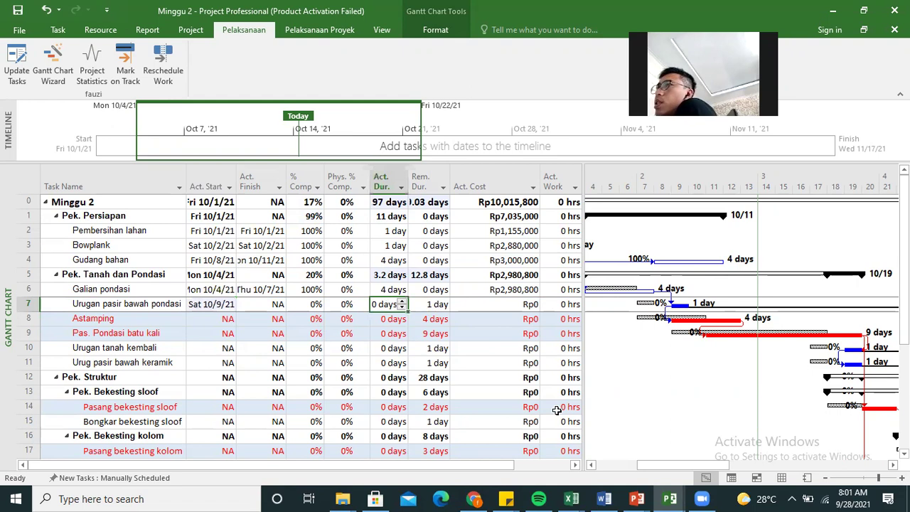
{"action": "type", "text": "2"}
{"action": "key", "text": "Return"}
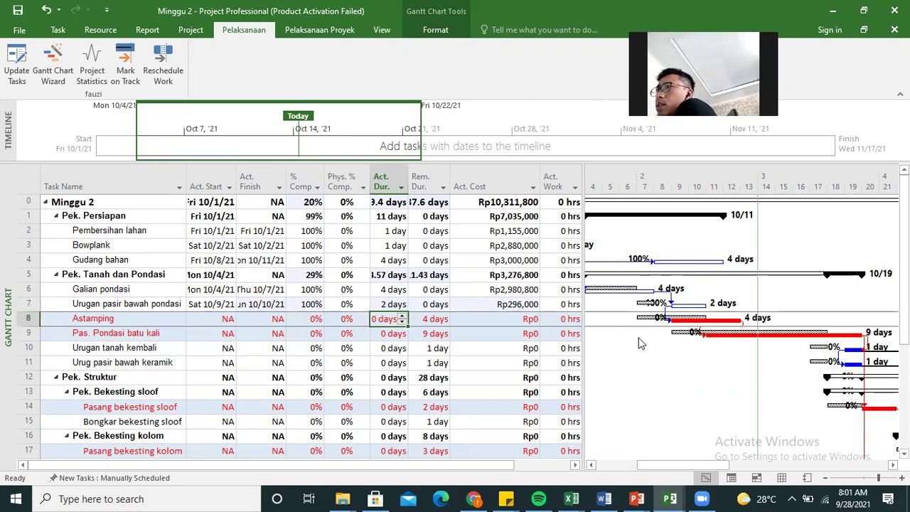
Mark the Astamping task as on track up to the status date.
{"action": "left_click", "coordinate": [85, 317]}
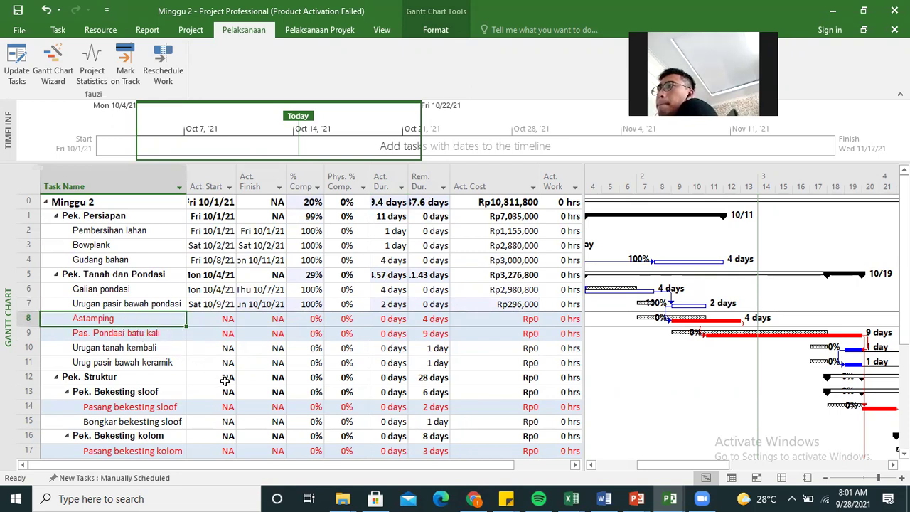
{"action": "left_click", "coordinate": [122, 333]}
{"action": "left_click", "coordinate": [121, 318]}
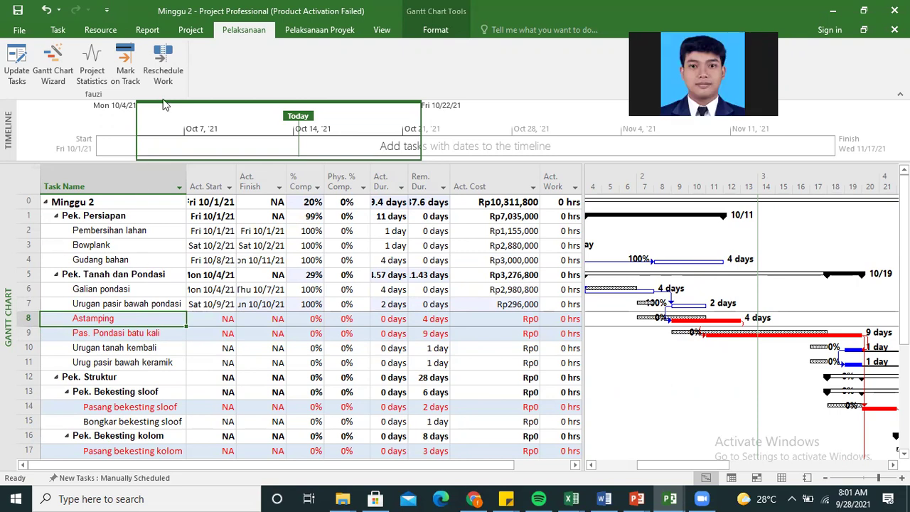
{"action": "left_click", "coordinate": [124, 62]}
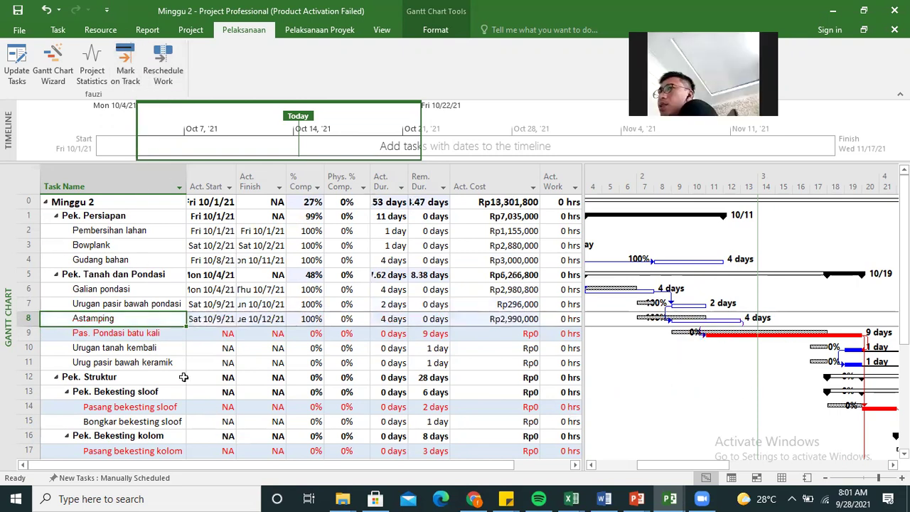
Set the actual start of Pas. Pondasi batu kali to Mon 10/11/21.
{"action": "left_click", "coordinate": [140, 334]}
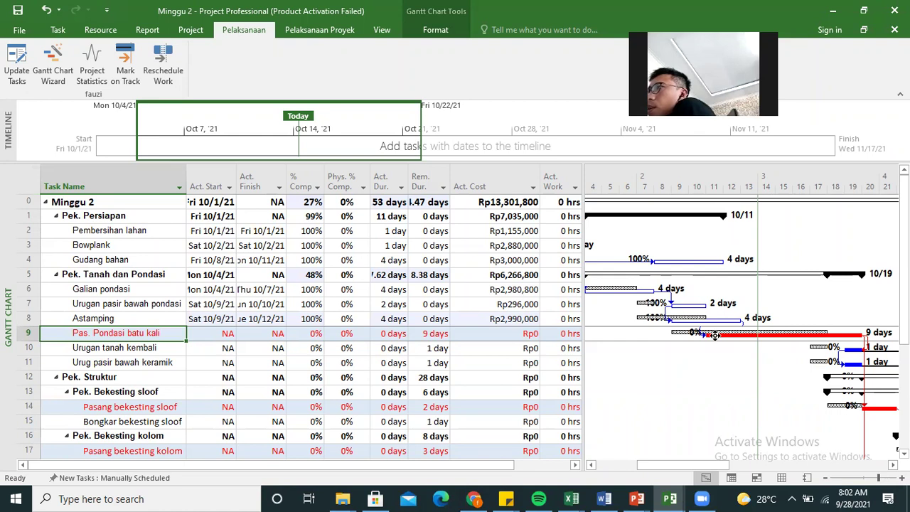
{"action": "left_click", "coordinate": [214, 336]}
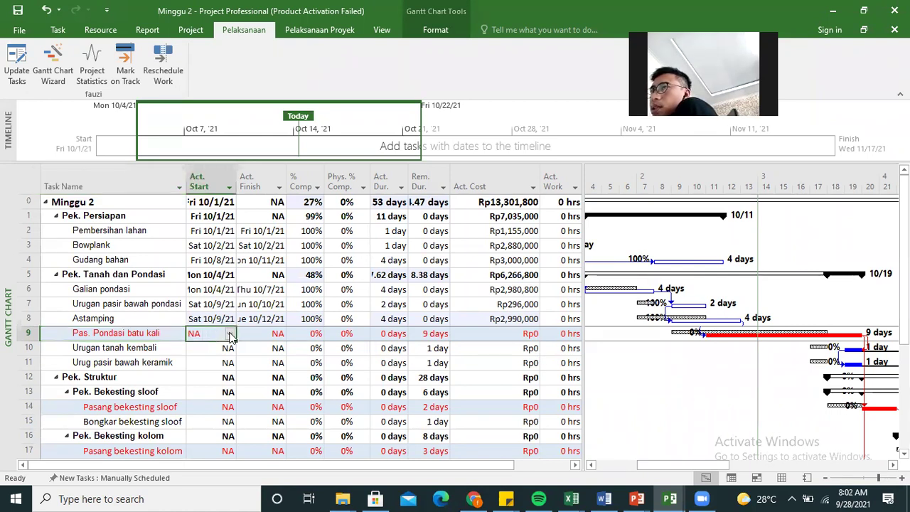
{"action": "left_click", "coordinate": [229, 335]}
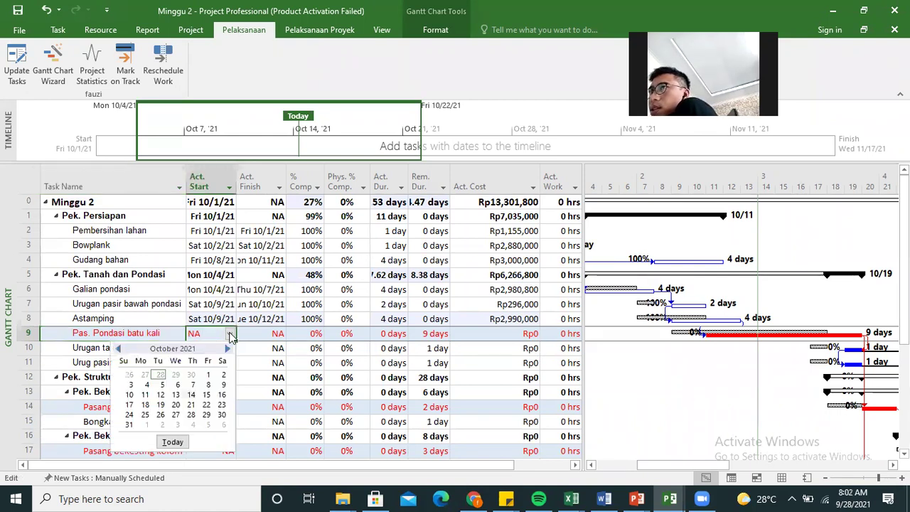
{"action": "left_click", "coordinate": [143, 396]}
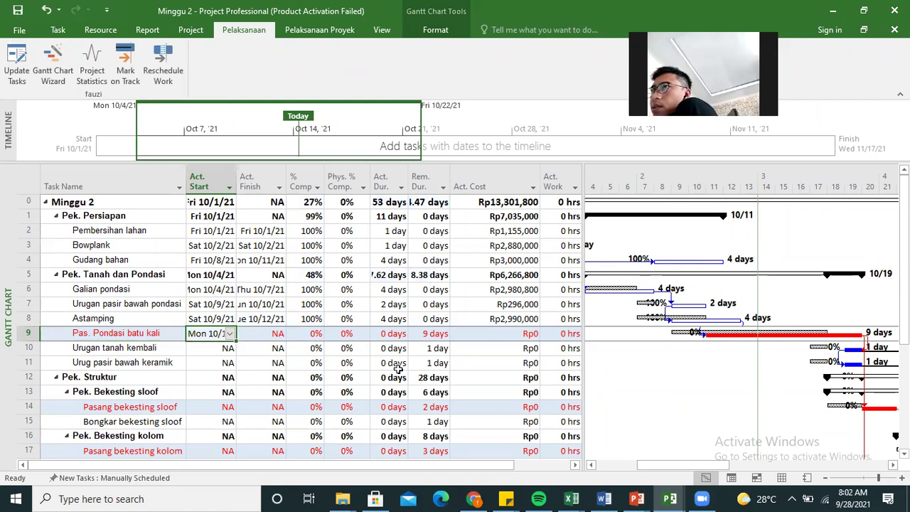
{"action": "key", "text": "Return"}
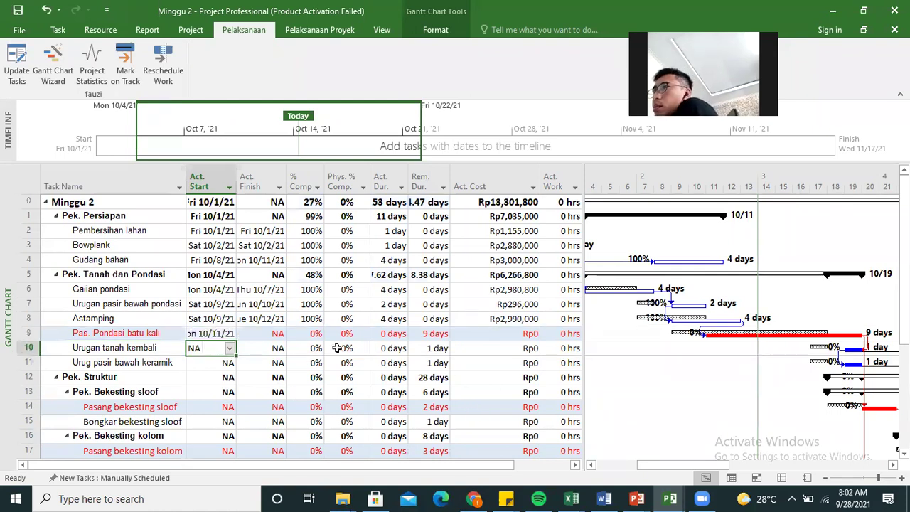
Check the volume of Pas. Pondasi batu kali on the KURVA S sheet of the Bahan Minggu 2 Excel workbook.
{"action": "left_click", "coordinate": [201, 334]}
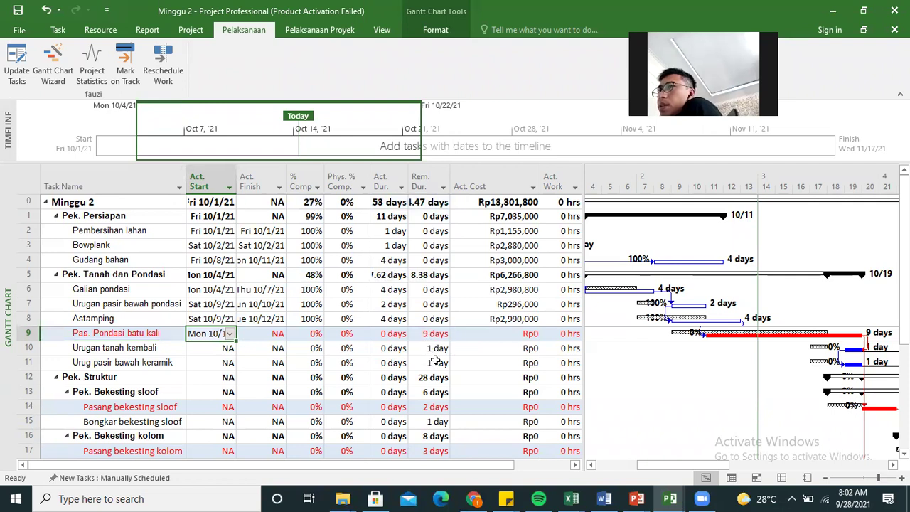
{"action": "left_click", "coordinate": [571, 498]}
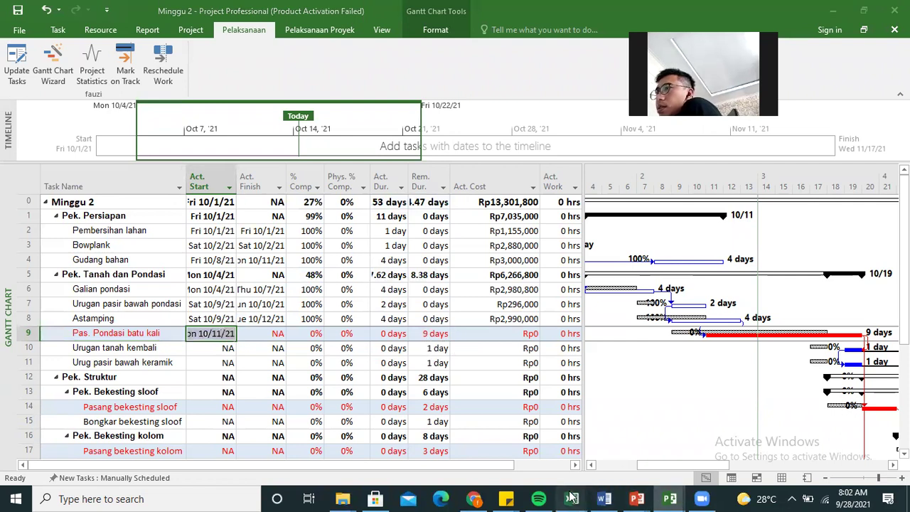
{"action": "left_click", "coordinate": [760, 430]}
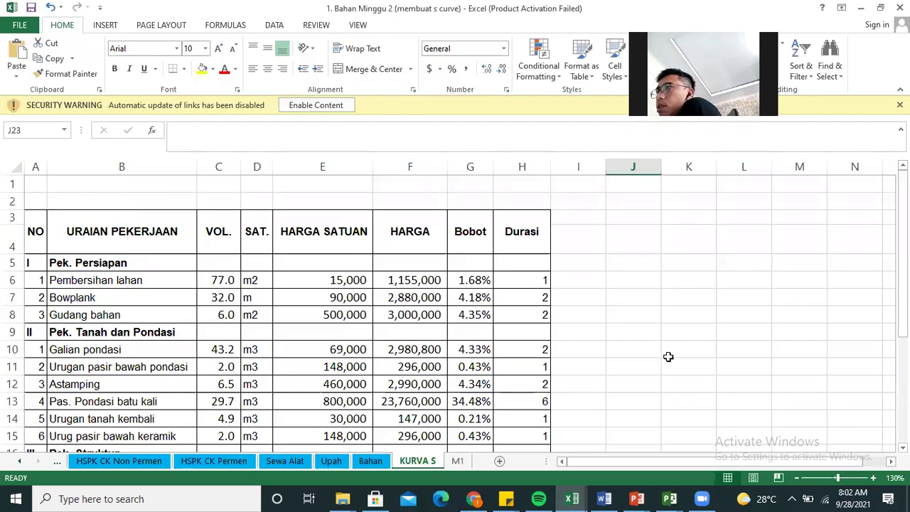
{"action": "scroll", "coordinate": [645, 339], "scroll_direction": "down", "scroll_amount": 2}
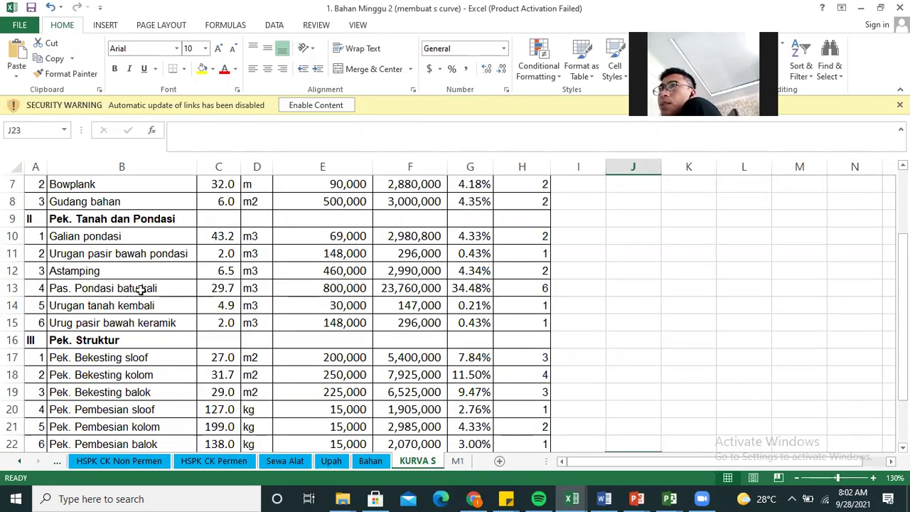
{"action": "left_click", "coordinate": [231, 288]}
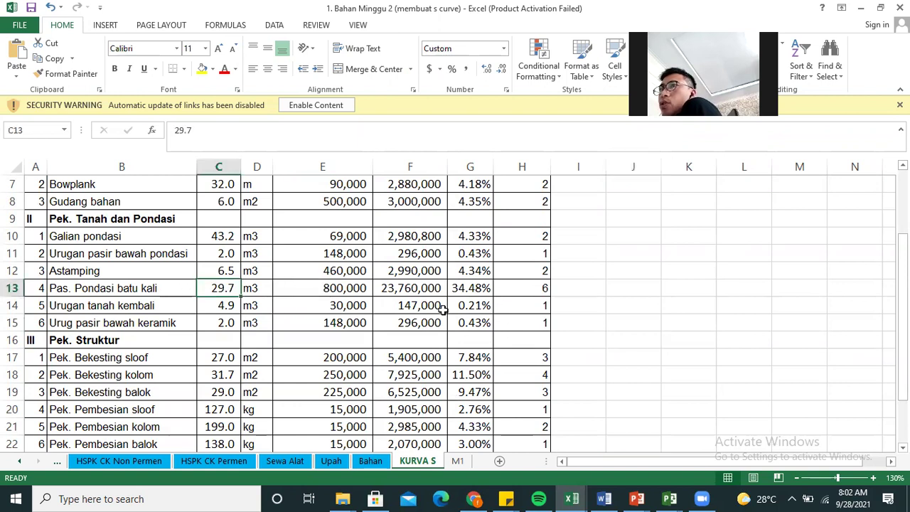
Note a duration of 3 hari in cells J12 and K12, beside the work item table.
{"action": "left_click", "coordinate": [581, 290]}
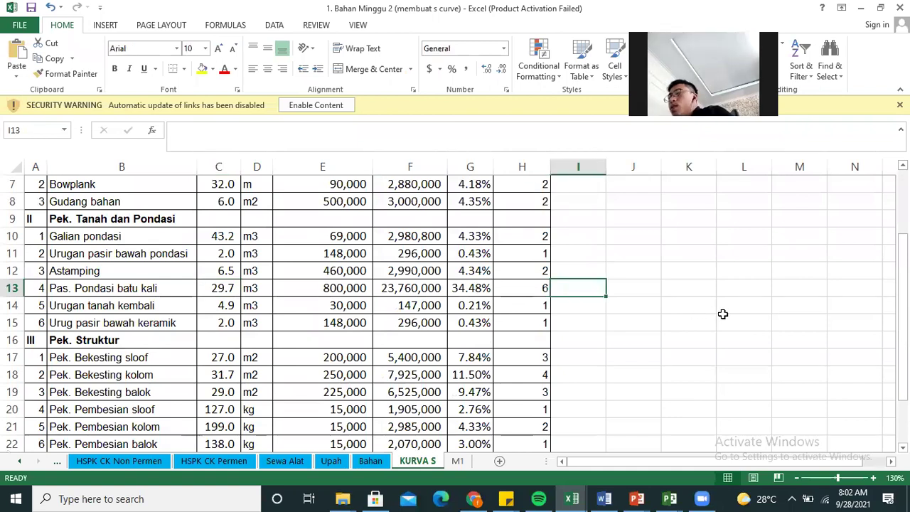
{"action": "key", "text": "Right"}
{"action": "key", "text": "Up"}
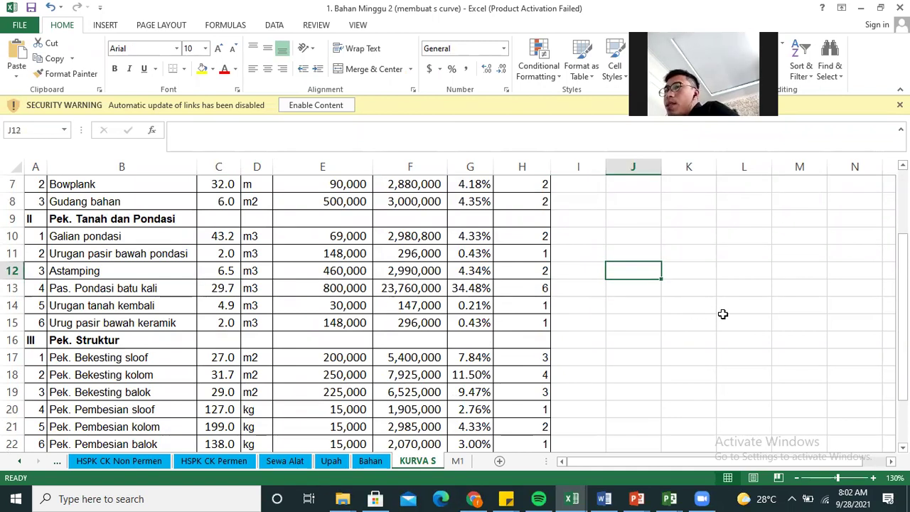
{"action": "type", "text": "3"}
{"action": "key", "text": "Right"}
{"action": "type", "text": "ha"}
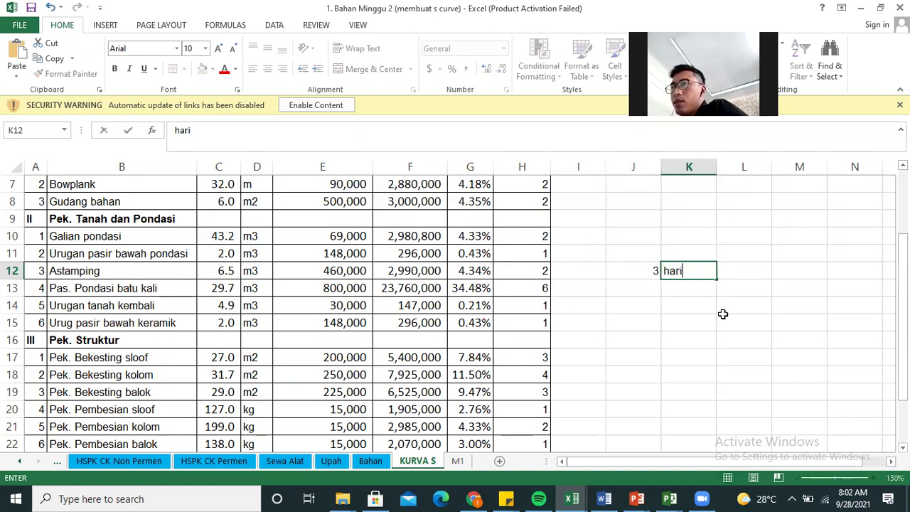
{"action": "key", "text": "Return"}
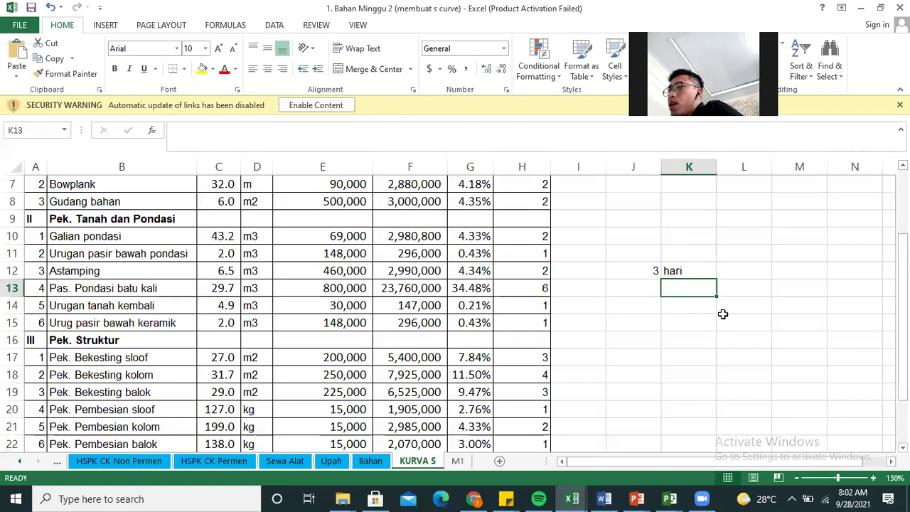
{"action": "key", "text": "Left"}
{"action": "key", "text": "Up"}
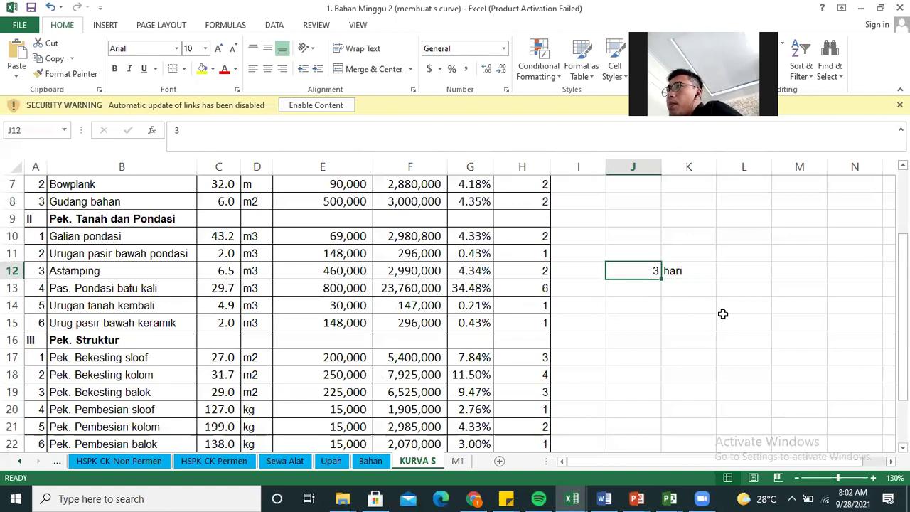
{"action": "key", "text": "Right"}
{"action": "key", "text": "Down"}
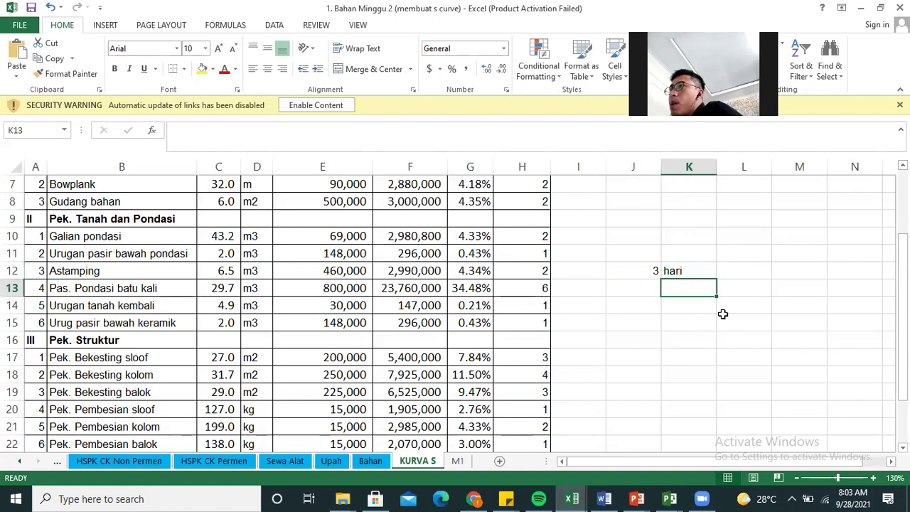
Check the remaining duration of Pas. Pondasi batu kali in the Minggu 2 project, and return to the Bahan Minggu 2 Excel workbook.
{"action": "key", "text": "Left"}
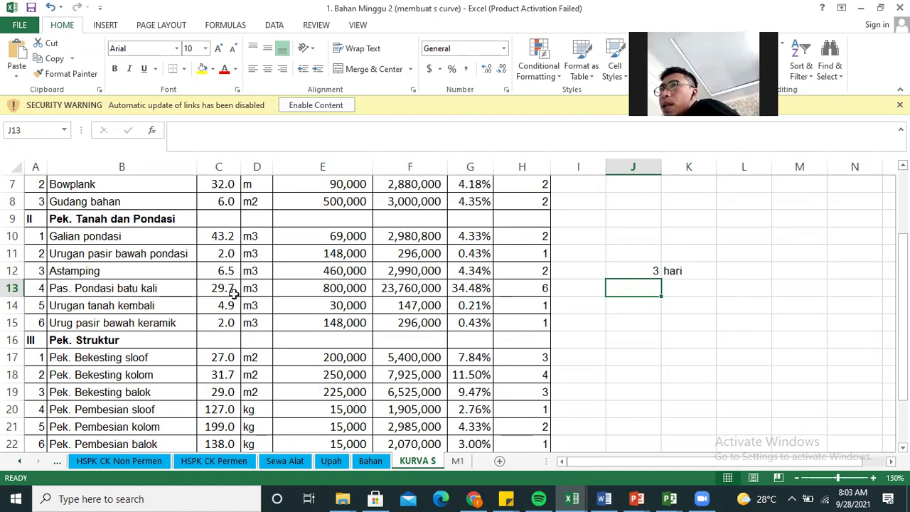
{"action": "left_click", "coordinate": [670, 498]}
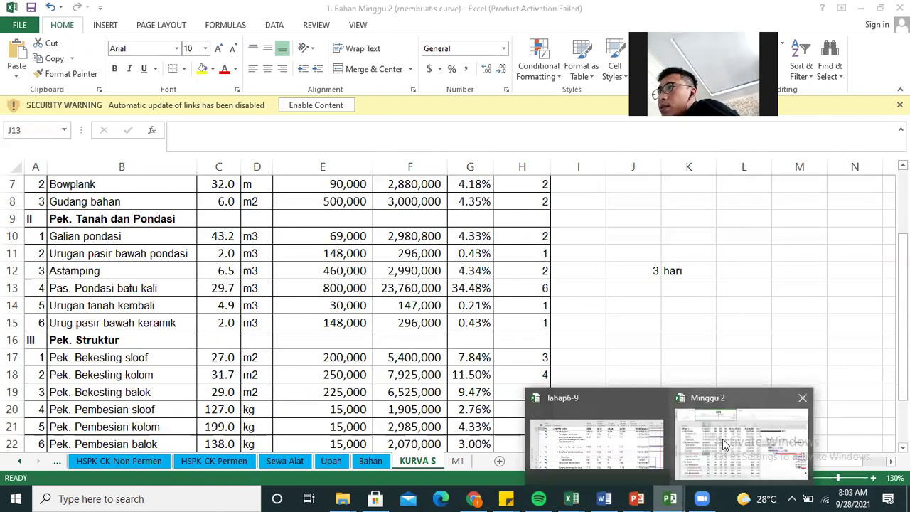
{"action": "left_click", "coordinate": [722, 439]}
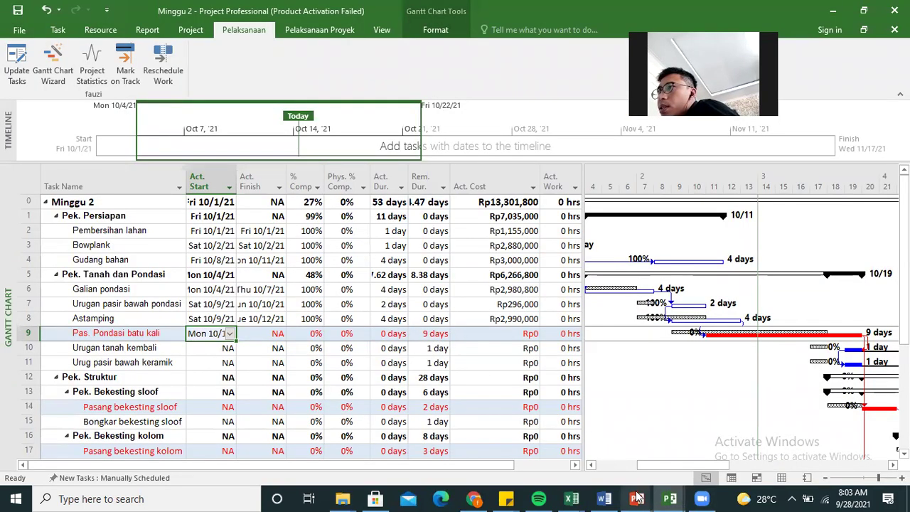
{"action": "left_click", "coordinate": [572, 497]}
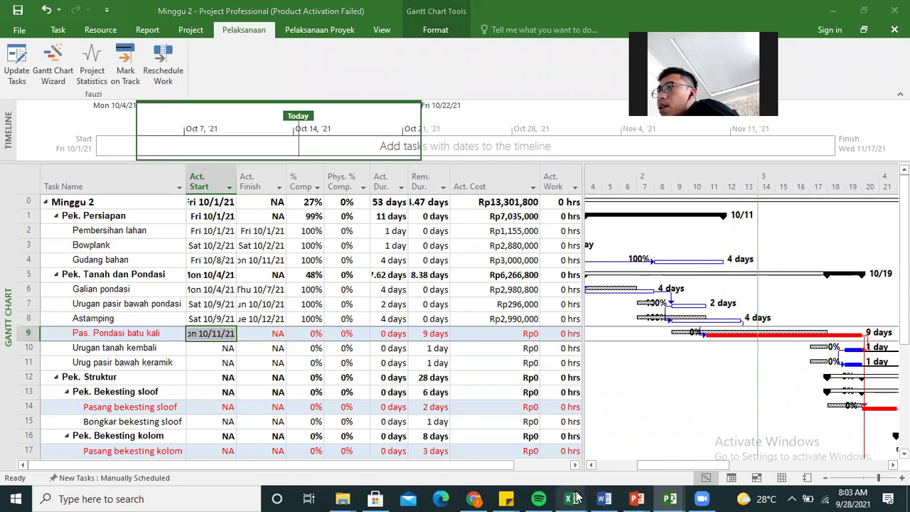
{"action": "left_click", "coordinate": [728, 407]}
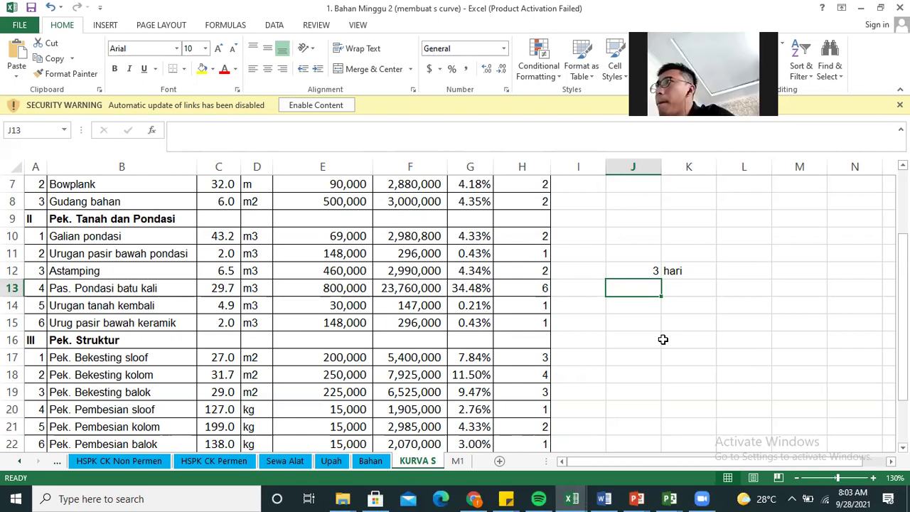
Calculate the three-day volume of Pas. Pondasi batu kali in J13 with =J12/9*C13, and enter the unit m3 in K13.
{"action": "type", "text": "="}
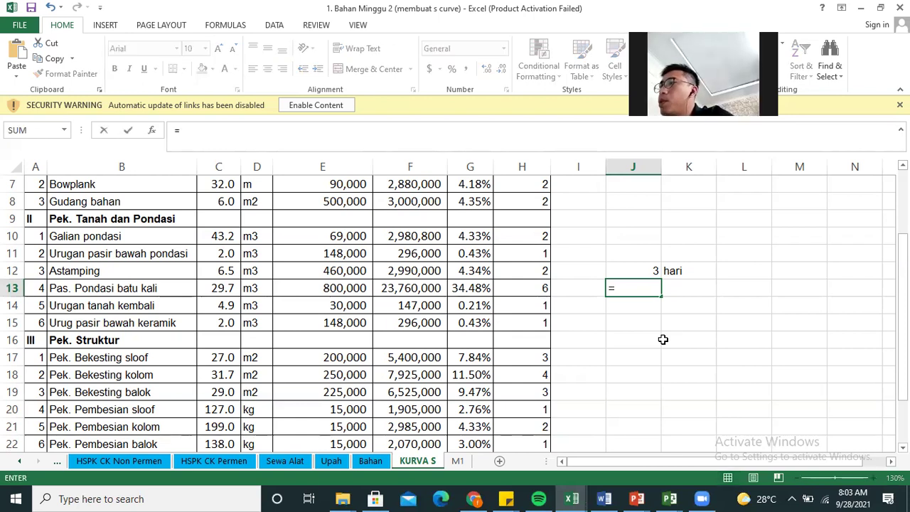
{"action": "key", "text": "Up"}
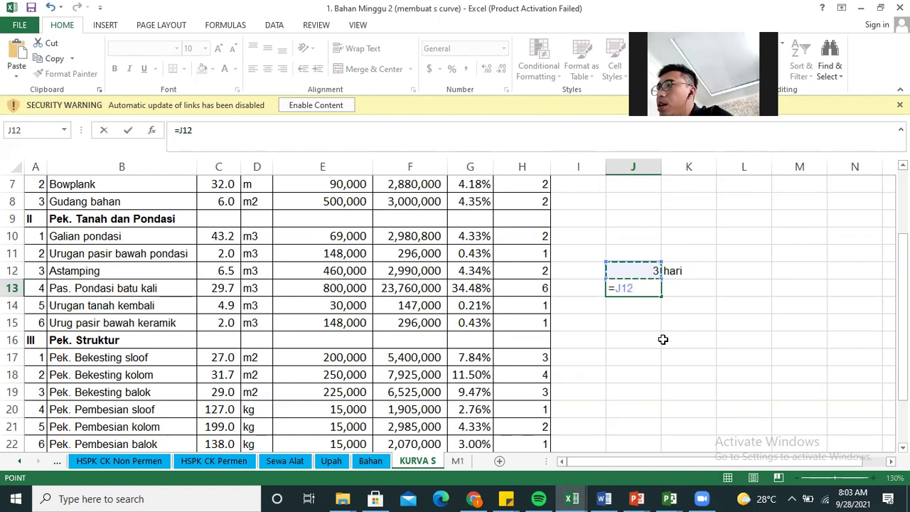
{"action": "type", "text": "/"}
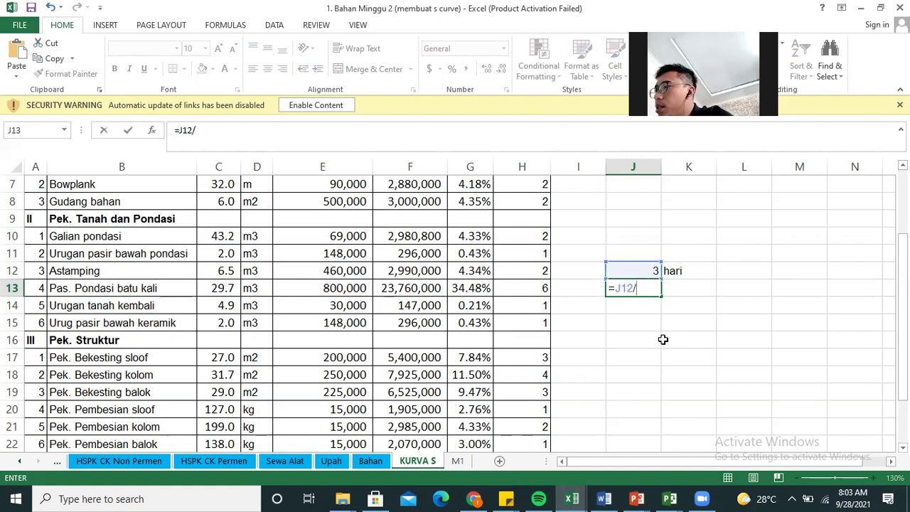
{"action": "type", "text": "9"}
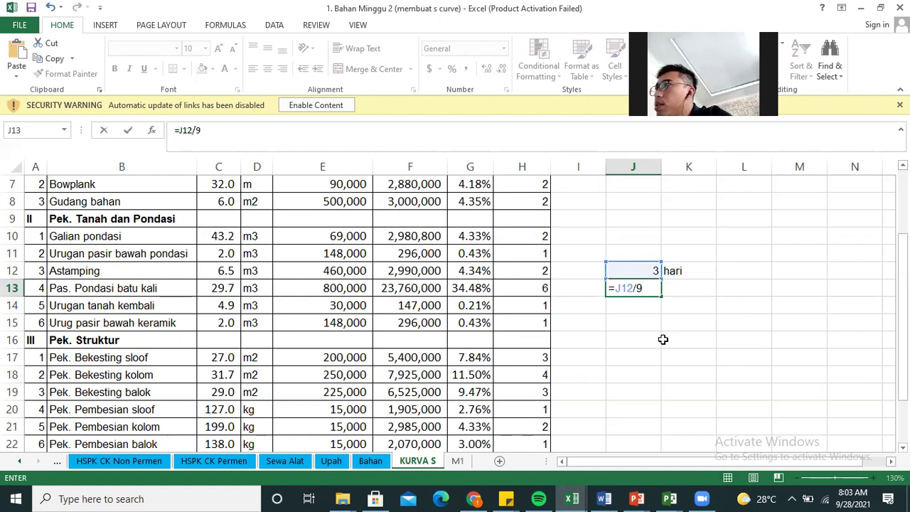
{"action": "type", "text": "*"}
{"action": "key", "text": "Left"}
{"action": "key", "text": "Left"}
{"action": "key", "text": "Left"}
{"action": "key", "text": "Left"}
{"action": "key", "text": "Left"}
{"action": "key", "text": "Left"}
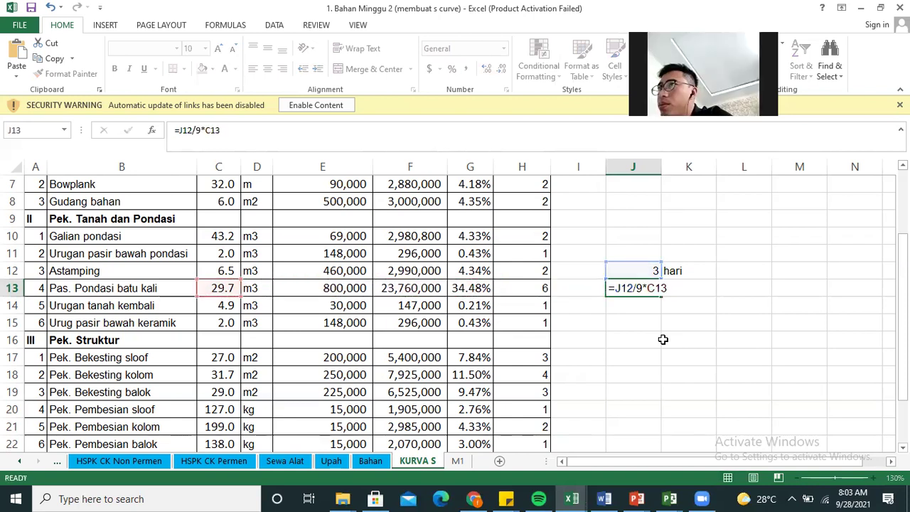
{"action": "key", "text": "Return"}
{"action": "key", "text": "Up"}
{"action": "key", "text": "Right"}
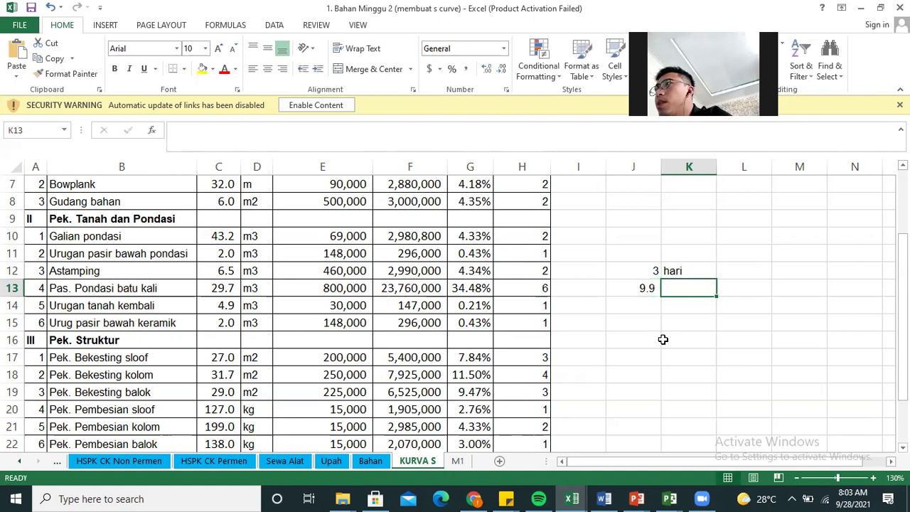
{"action": "type", "text": "m3"}
{"action": "key", "text": "Return"}
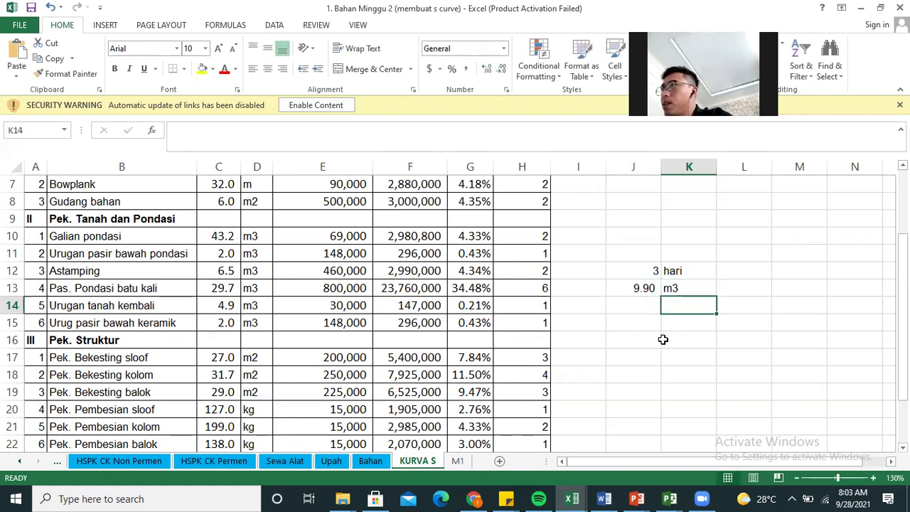
Label the calculated volume as rencana in cell I13.
{"action": "key", "text": "Up"}
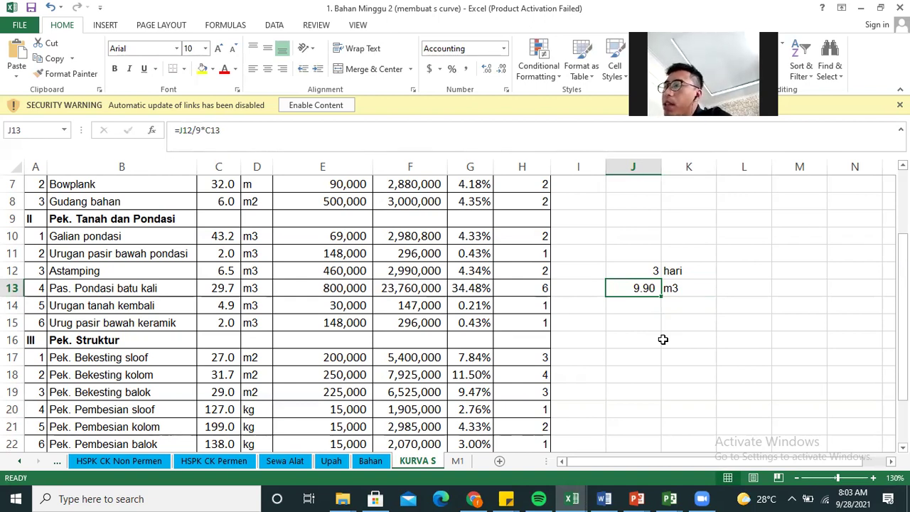
{"action": "key", "text": "Return"}
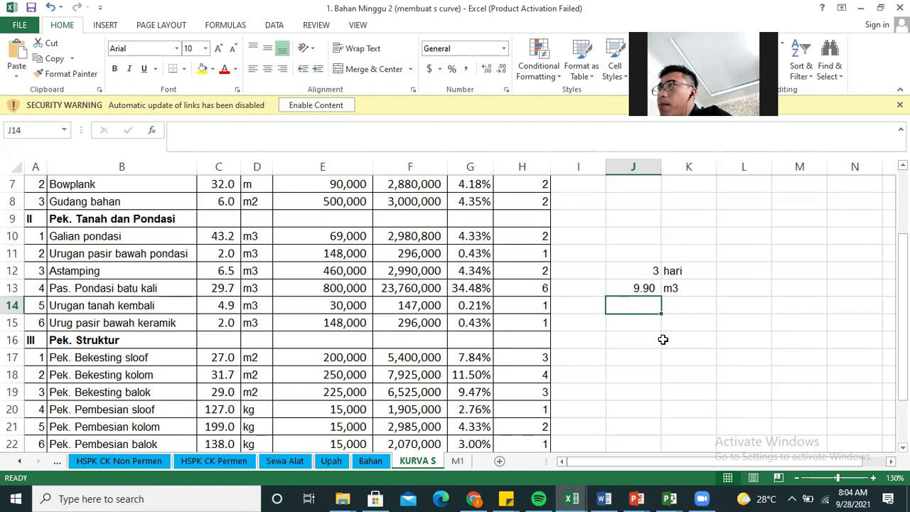
{"action": "key", "text": "Up"}
{"action": "key", "text": "Down"}
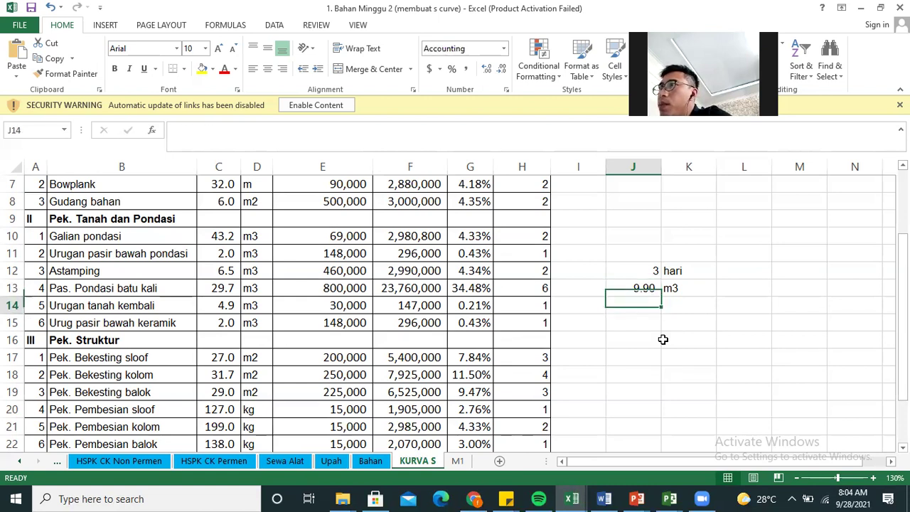
{"action": "key", "text": "Up"}
{"action": "key", "text": "Left"}
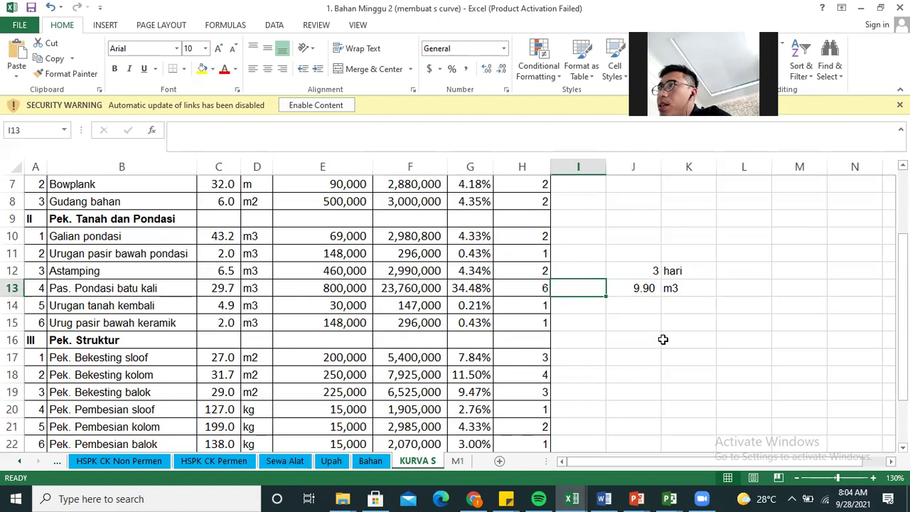
{"action": "type", "text": "rencana"}
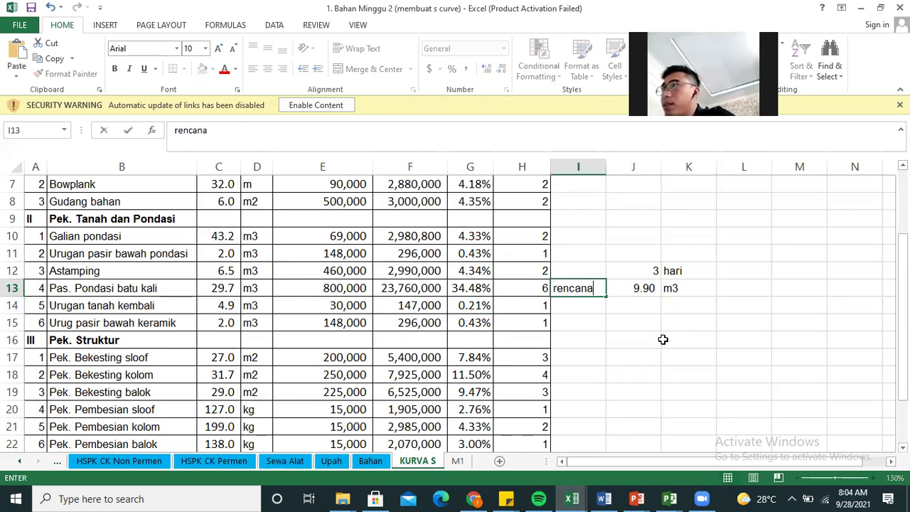
{"action": "key", "text": "Return"}
Add a realisasinya row below rencana in I14:K14, with the volume 5 and the unit m3.
{"action": "type", "text": "realisa"}
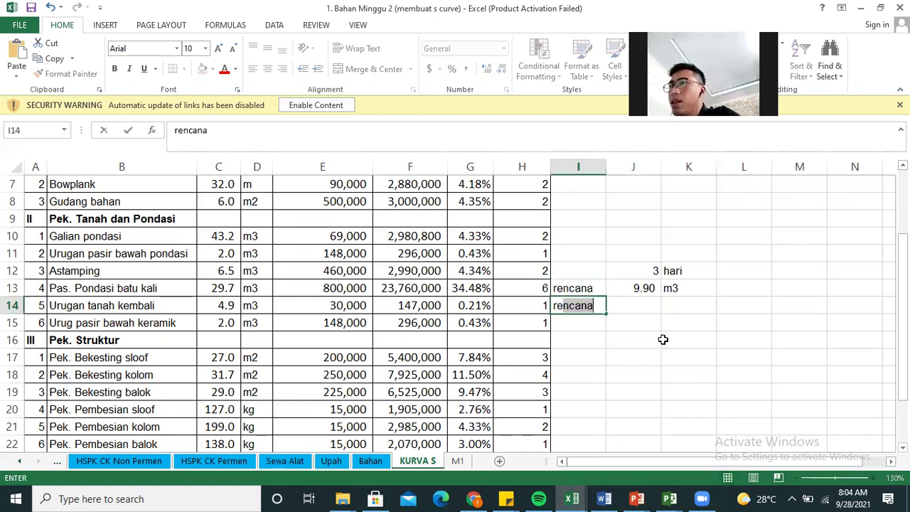
{"action": "type", "text": "sinya"}
{"action": "key", "text": "Tab"}
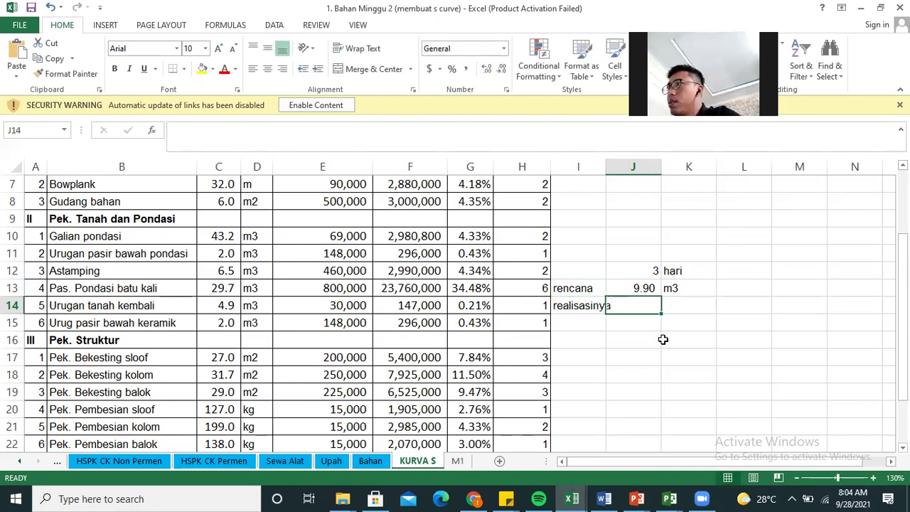
{"action": "type", "text": "5"}
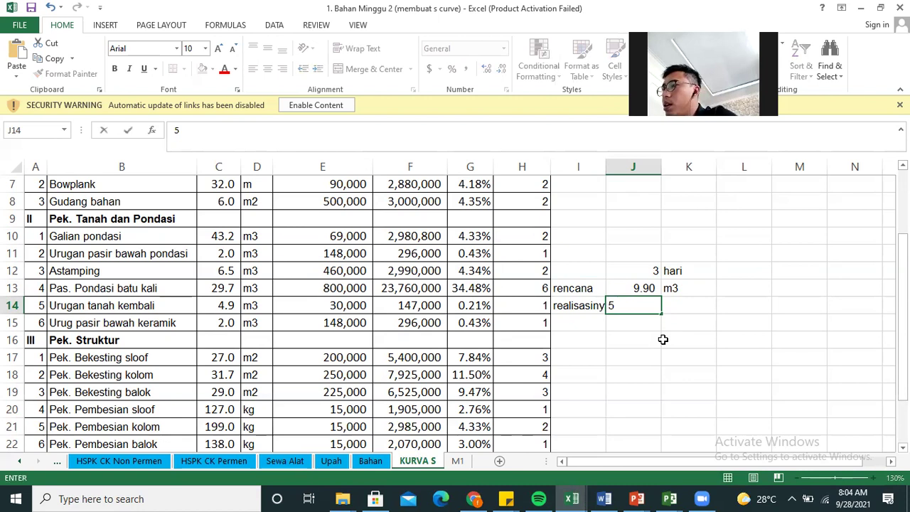
{"action": "key", "text": "Tab"}
{"action": "type", "text": "m3"}
{"action": "key", "text": "Return"}
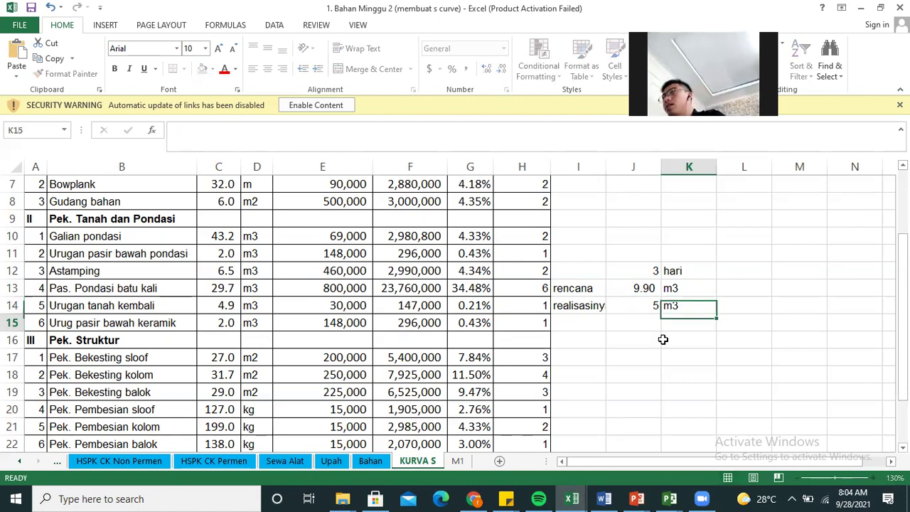
Select the rencana and realisasinya rows in I13:K14 to compare the two volumes.
{"action": "key", "text": "Up"}
{"action": "key", "text": "Left"}
{"action": "key", "text": "Left"}
{"action": "key", "text": "Up"}
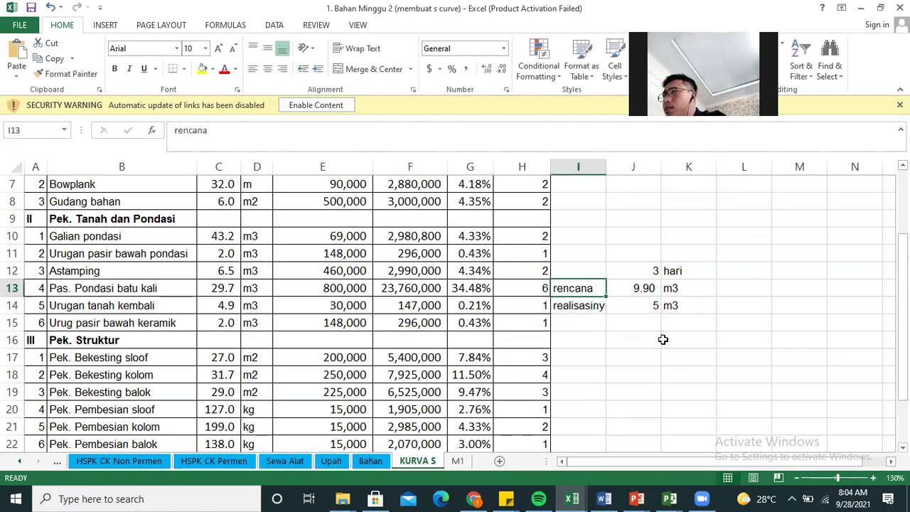
{"action": "key", "text": "Right"}
{"action": "key", "text": "Down"}
{"action": "key", "text": "Left"}
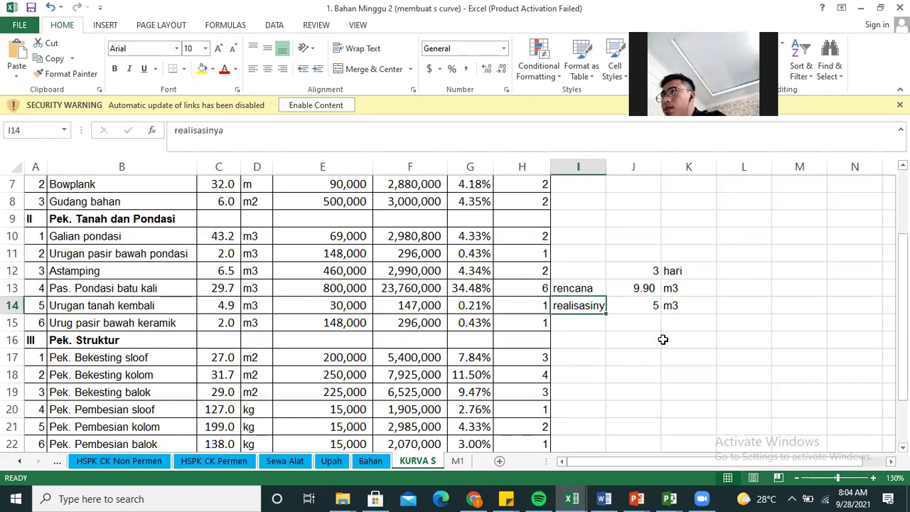
{"action": "key", "text": "shift+Right"}
{"action": "key", "text": "shift+Up"}
{"action": "key", "text": "shift+Right"}
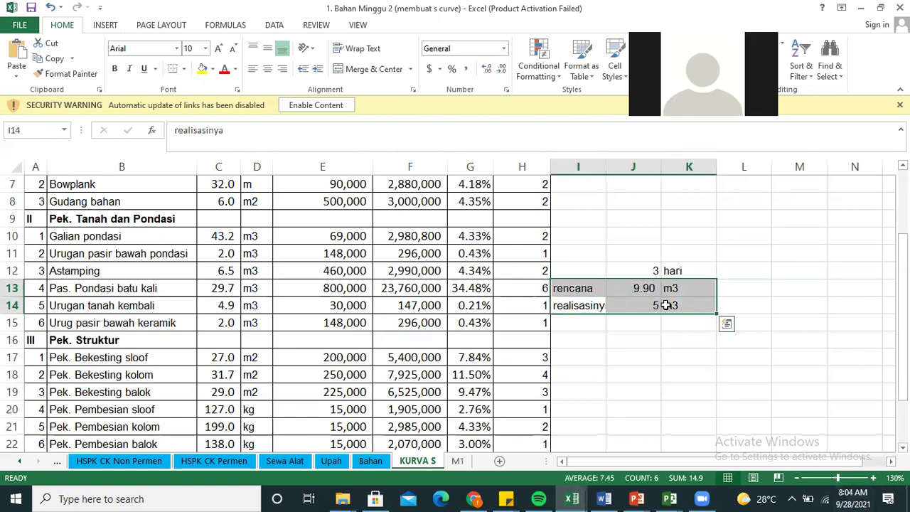
Try a realisasinya volume of 12 in J14, and restore the value to 5.
{"action": "left_click", "coordinate": [631, 306]}
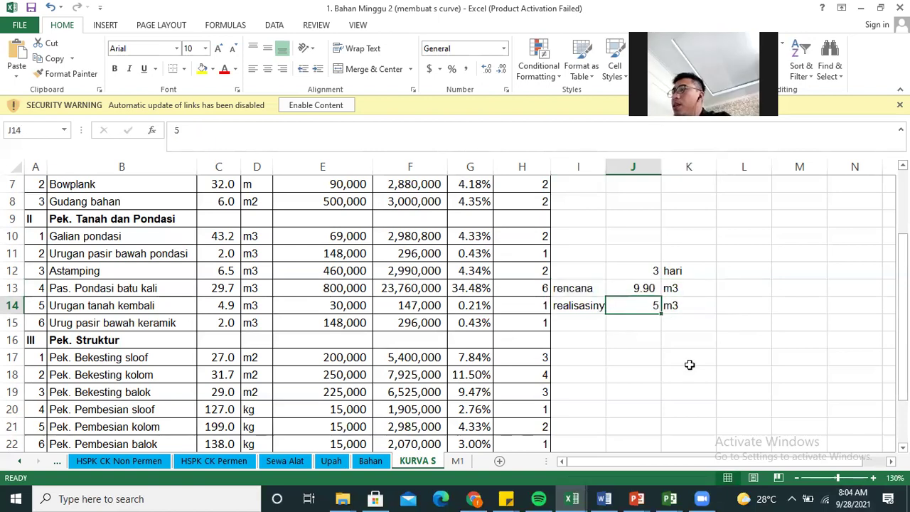
{"action": "type", "text": "12"}
{"action": "key", "text": "Return"}
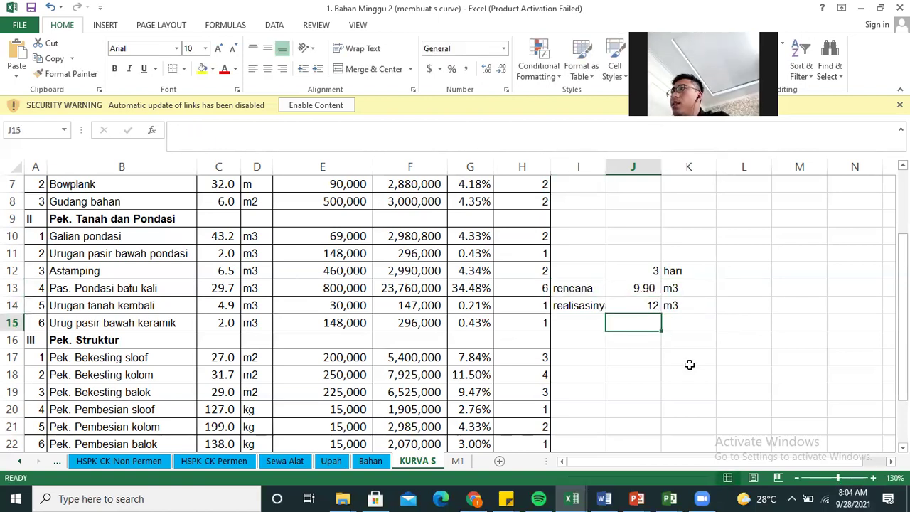
{"action": "key", "text": "Up"}
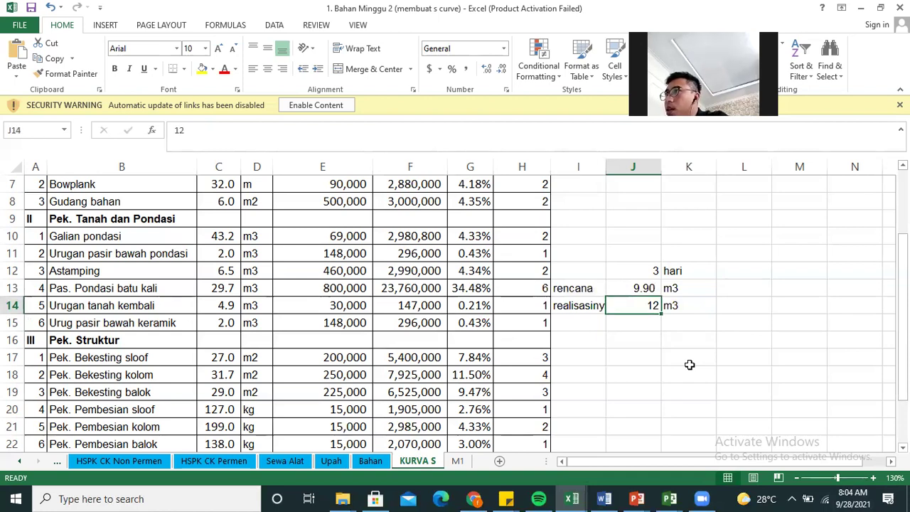
{"action": "type", "text": "5"}
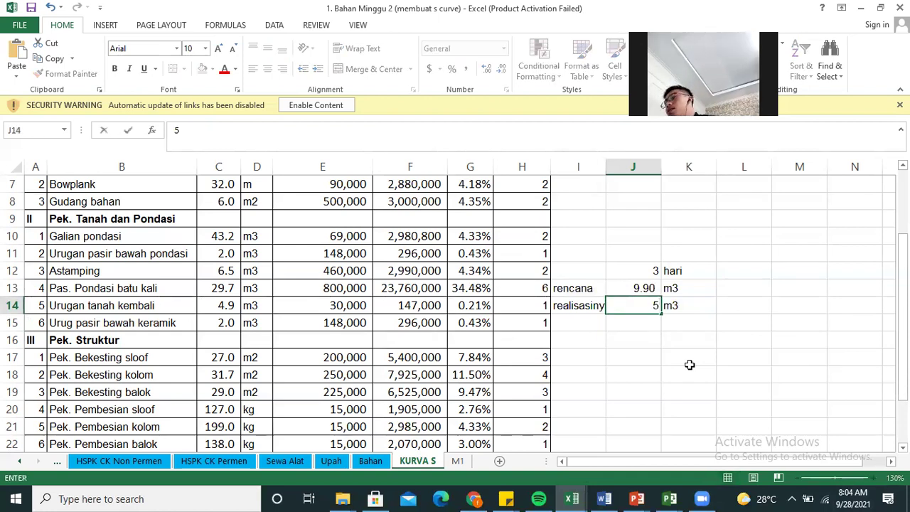
{"action": "key", "text": "Return"}
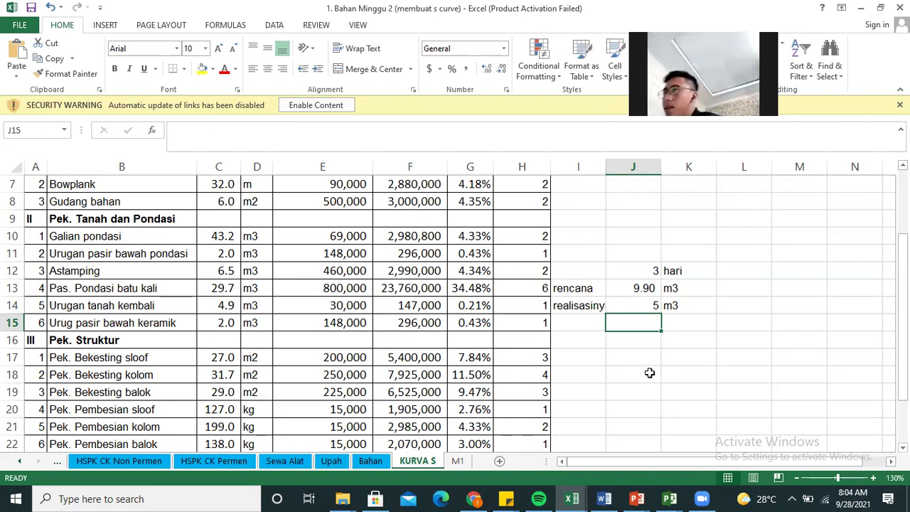
Switch to Minggu 2 in Project and show Task Usage as the details view, with a wider timesheet covering the second-week days.
{"action": "mouse_move", "coordinate": [658, 496]}
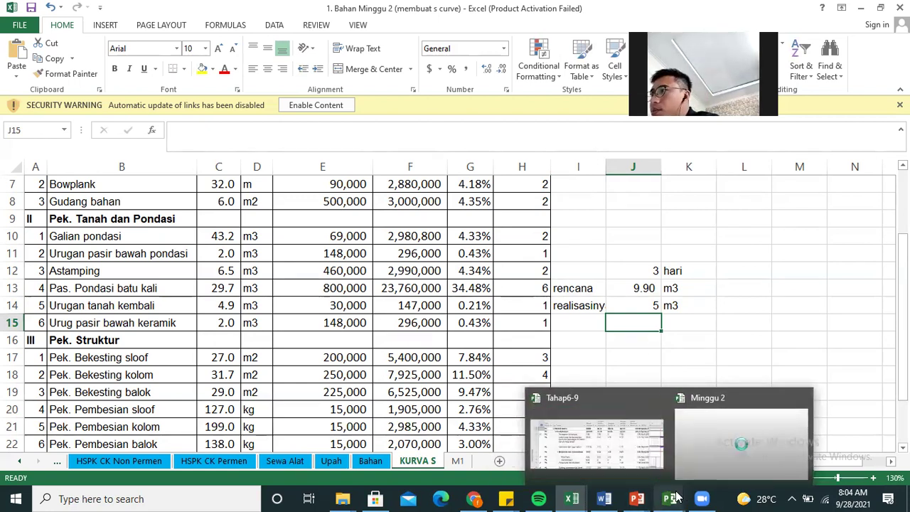
{"action": "left_click", "coordinate": [696, 465]}
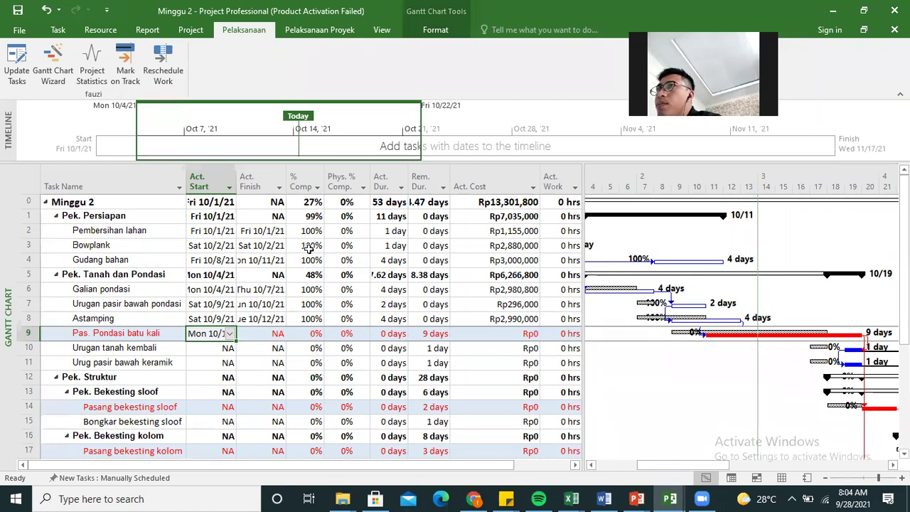
{"action": "left_click", "coordinate": [390, 30]}
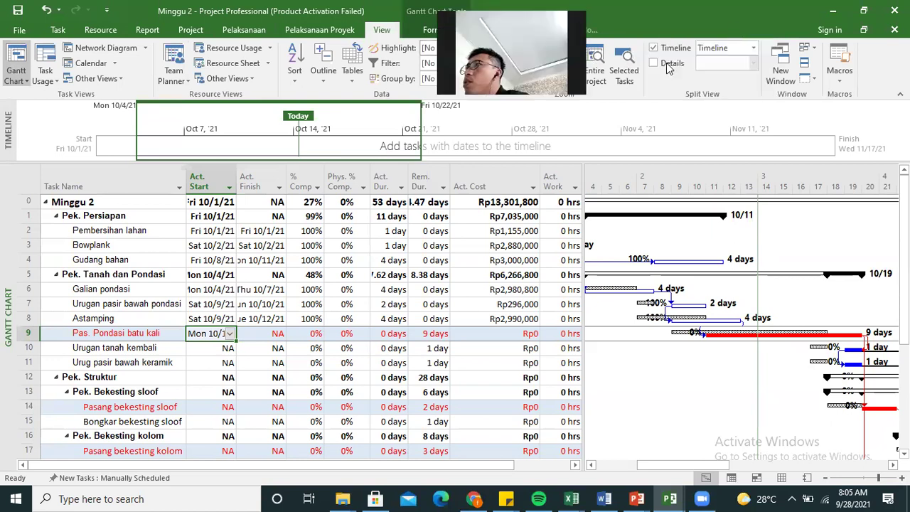
{"action": "left_click", "coordinate": [654, 63]}
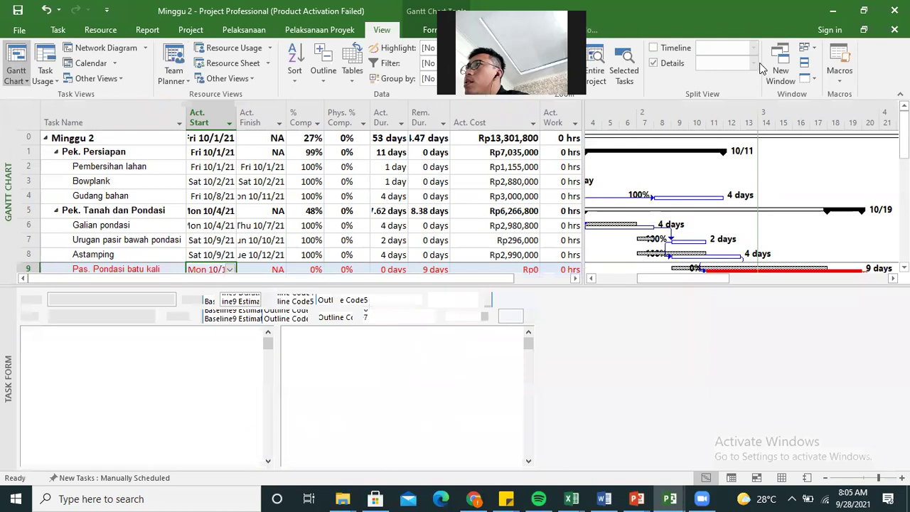
{"action": "left_click", "coordinate": [754, 64]}
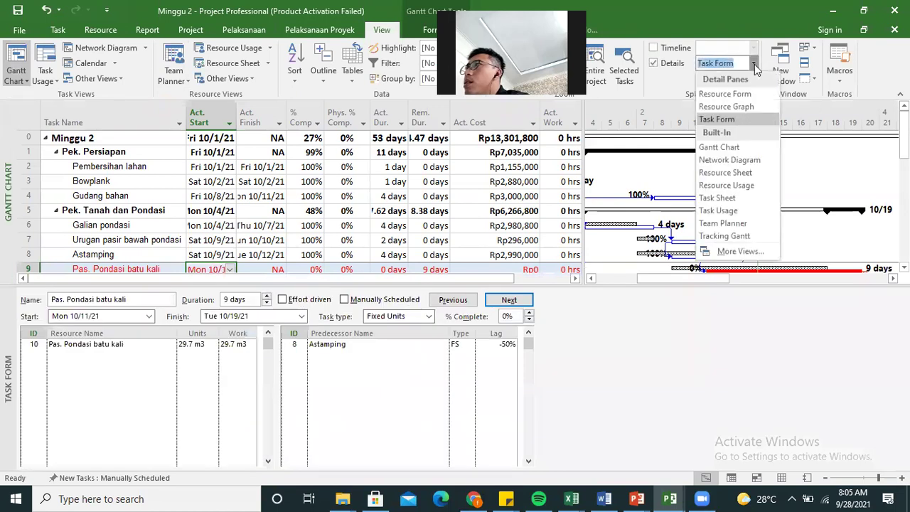
{"action": "left_click", "coordinate": [725, 211]}
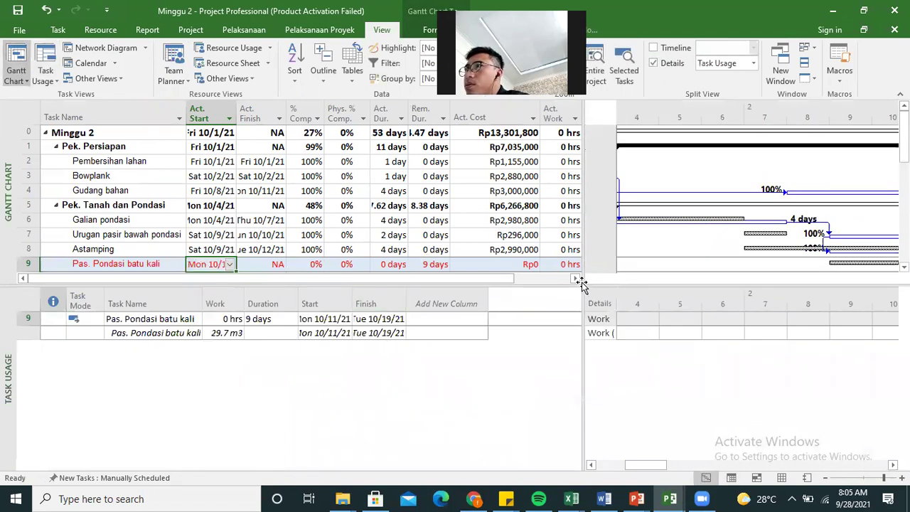
{"action": "left_click_drag", "start_coordinate": [583, 220], "coordinate": [448, 230]}
{"action": "left_click_drag", "start_coordinate": [562, 467], "coordinate": [584, 465]}
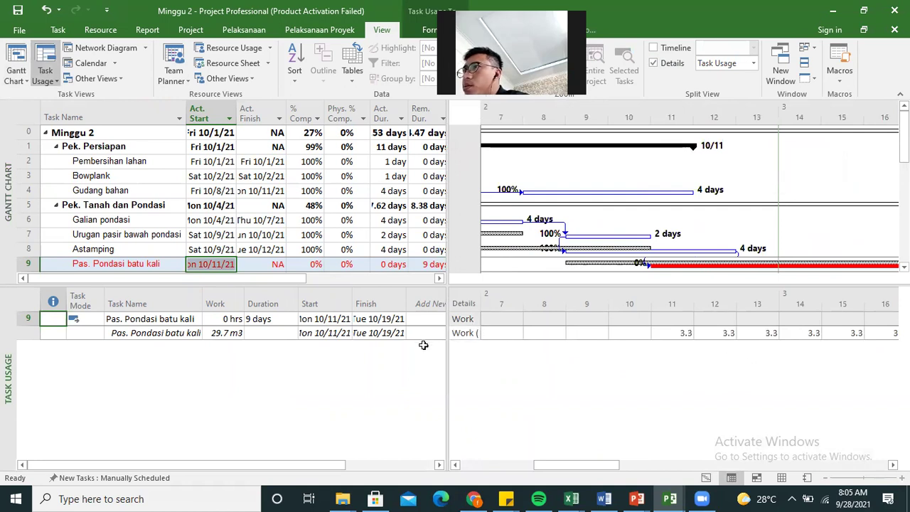
Compare the daily planned work of Pas. Pondasi batu kali for October 11 to 13 with the rencana volume in J13 of the Excel sheet.
{"action": "left_click", "coordinate": [687, 332]}
{"action": "left_click", "coordinate": [714, 332]}
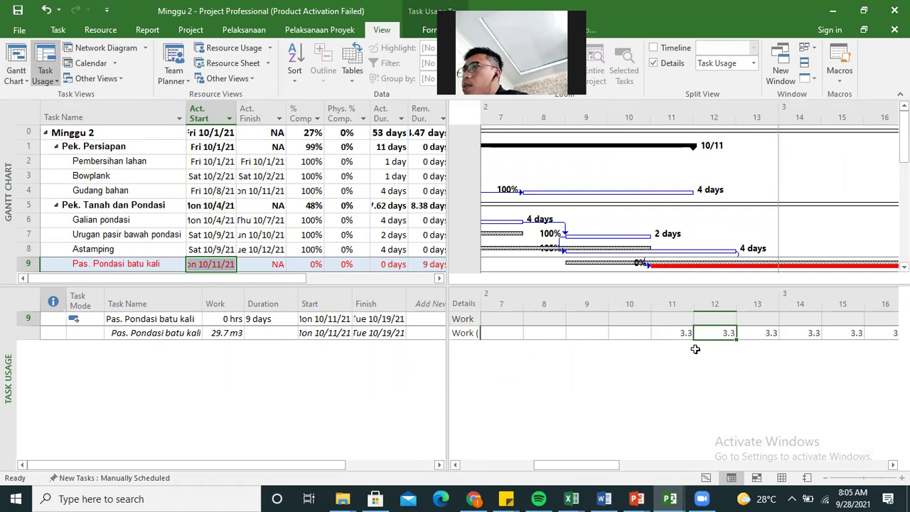
{"action": "left_click", "coordinate": [684, 333]}
{"action": "left_click", "coordinate": [714, 333]}
{"action": "left_click", "coordinate": [756, 333]}
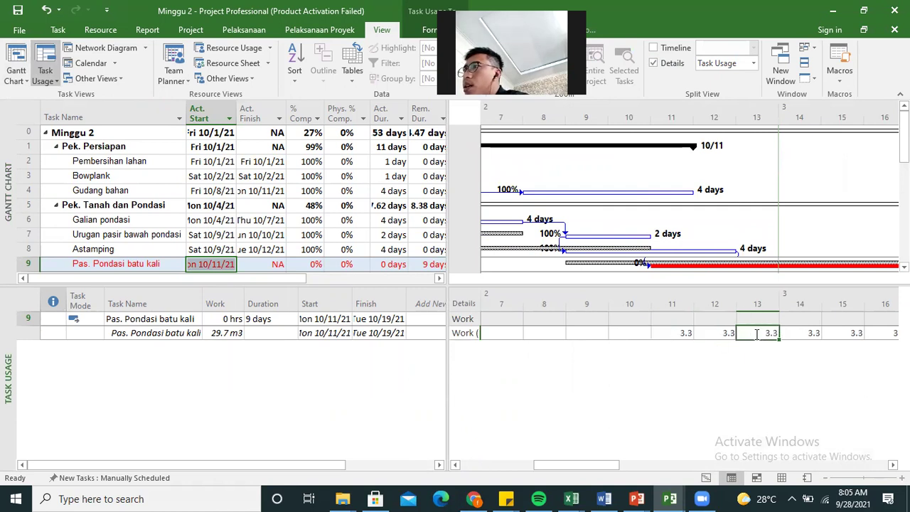
{"action": "left_click", "coordinate": [571, 498]}
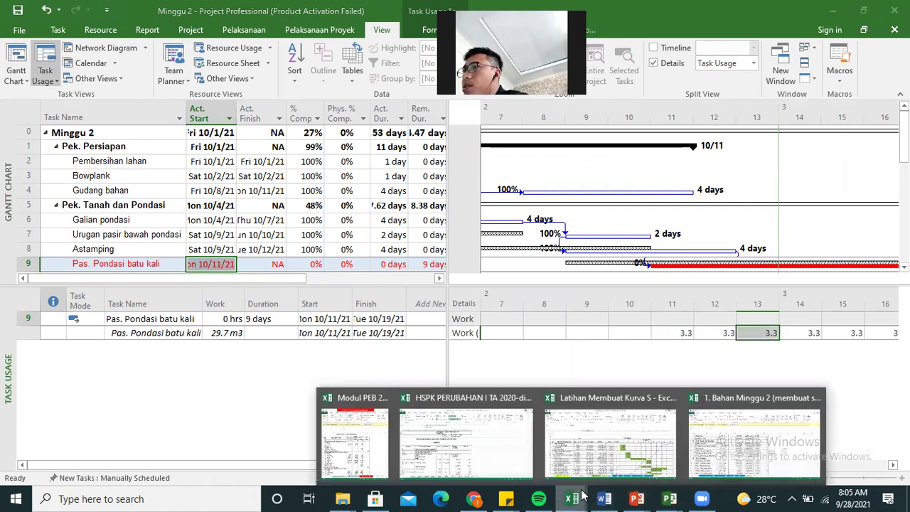
{"action": "left_click", "coordinate": [730, 433]}
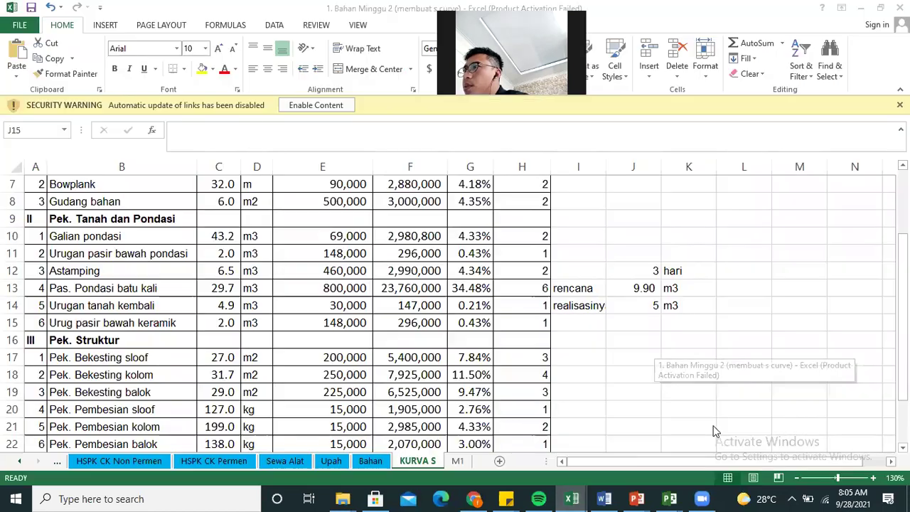
{"action": "left_click", "coordinate": [651, 285]}
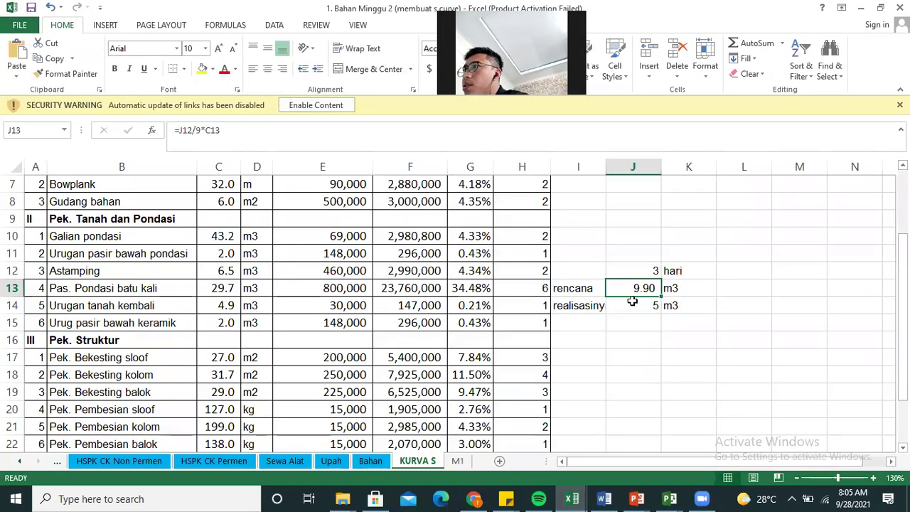
{"action": "left_click", "coordinate": [861, 8]}
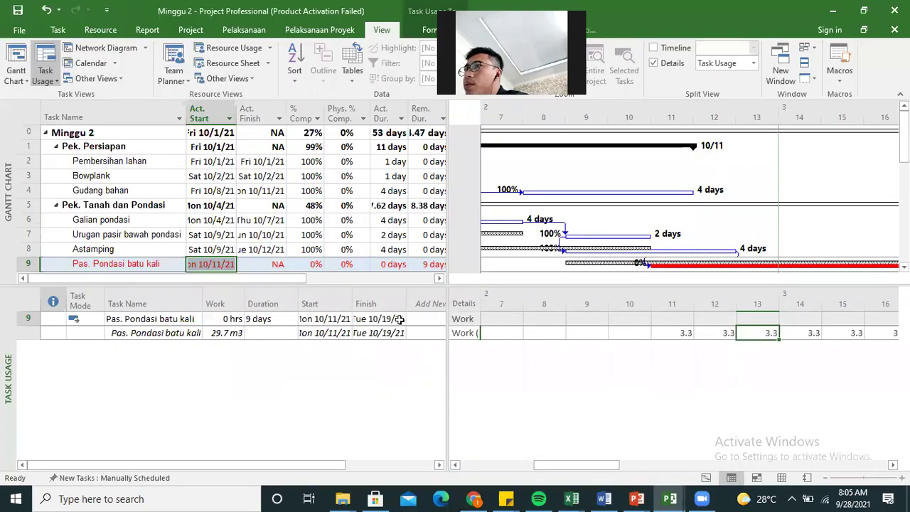
Show Actual Work in the Task Usage timesheet details and add an Actual Work column to its table.
{"action": "right_click", "coordinate": [464, 333]}
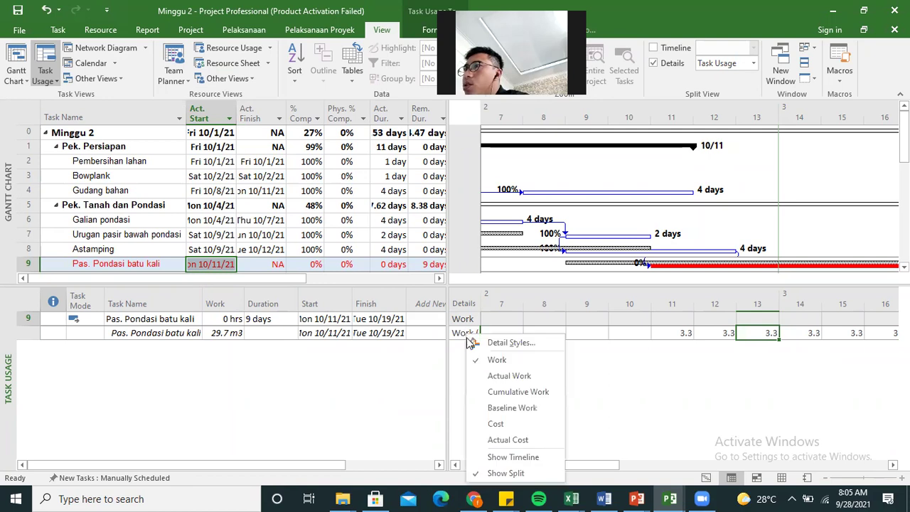
{"action": "left_click", "coordinate": [496, 377]}
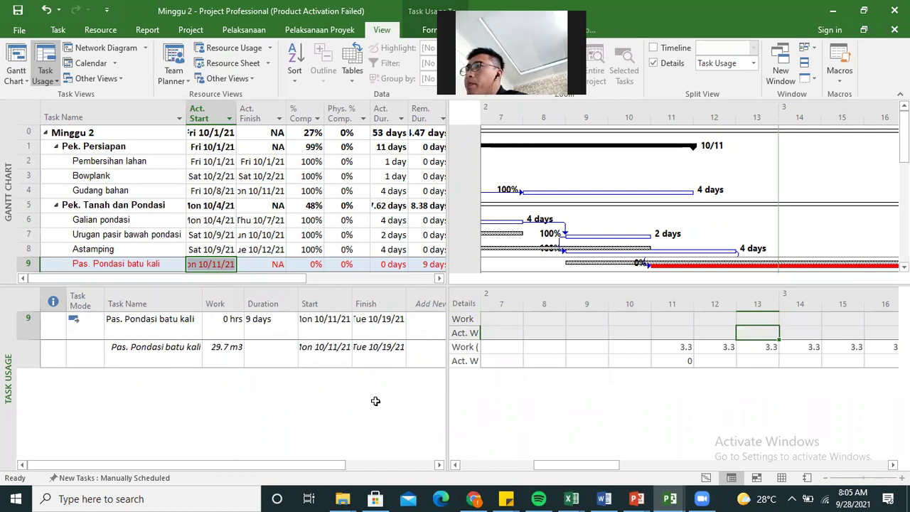
{"action": "left_click", "coordinate": [281, 305]}
{"action": "right_click", "coordinate": [283, 307]}
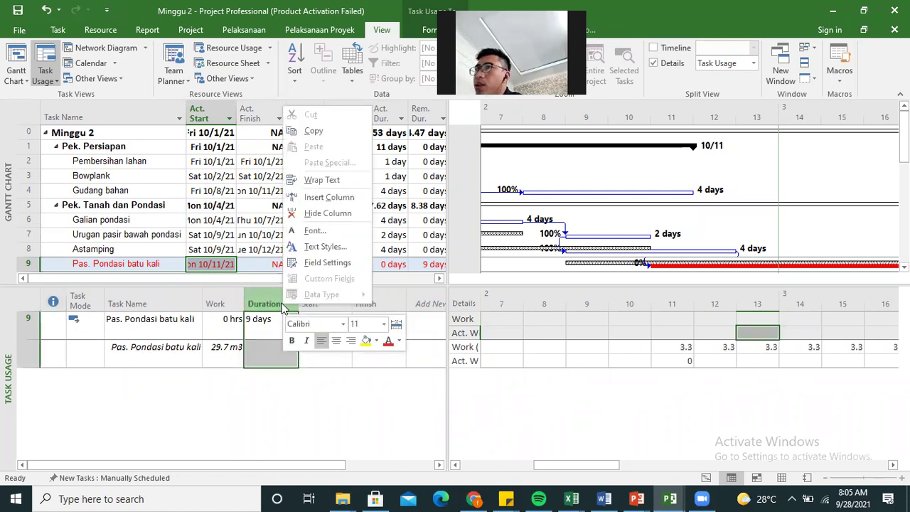
{"action": "left_click", "coordinate": [406, 427]}
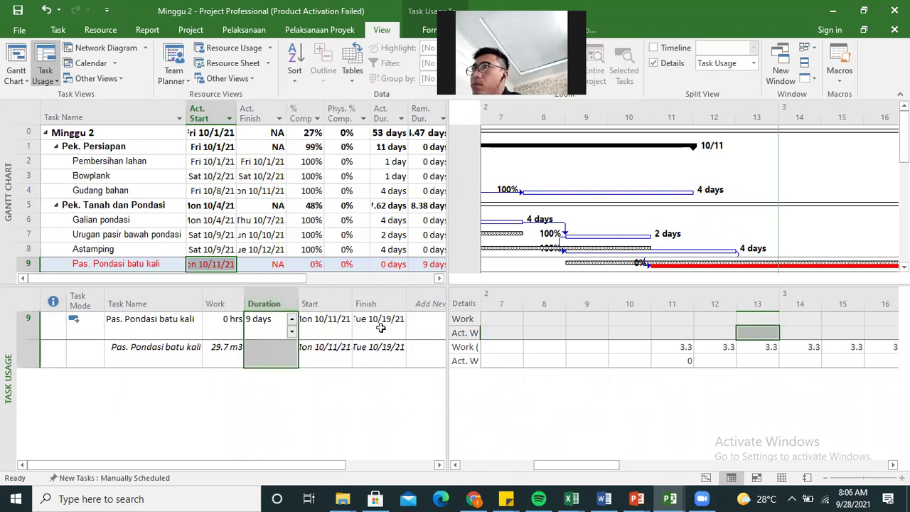
{"action": "left_click", "coordinate": [425, 304]}
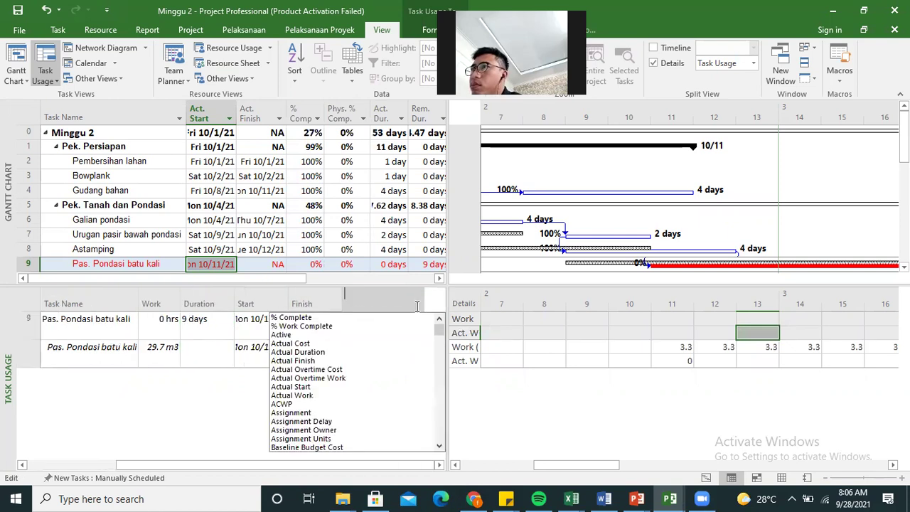
{"action": "left_click", "coordinate": [304, 395]}
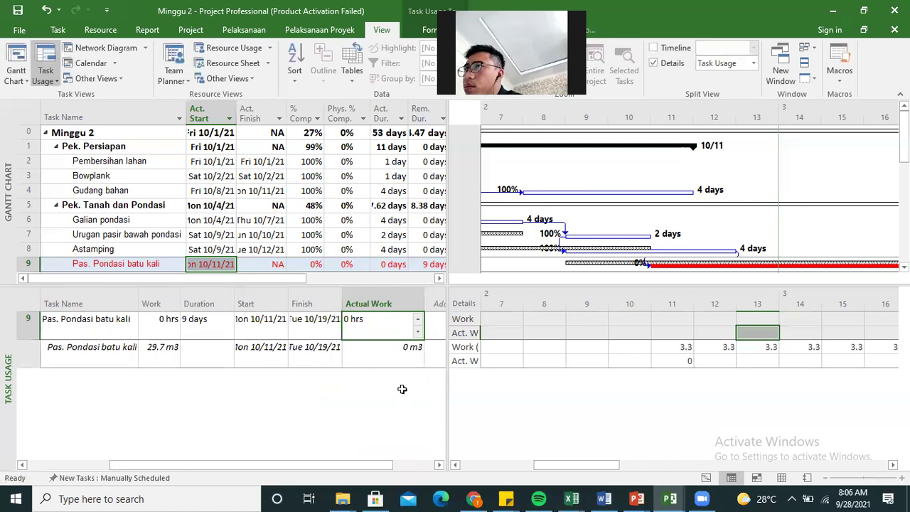
{"action": "left_click", "coordinate": [385, 304]}
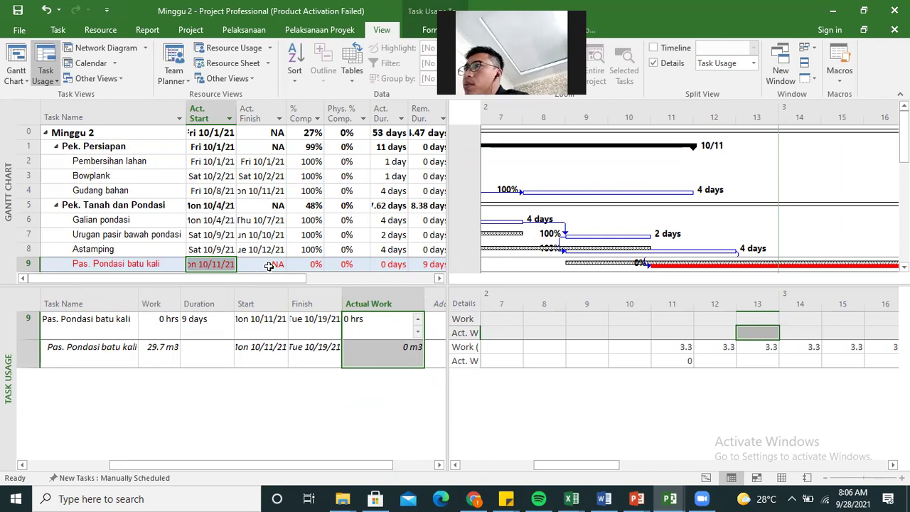
Mark Pas. Pondasi batu kali as on track and select its actual work entry for October 14.
{"action": "left_click", "coordinate": [131, 266]}
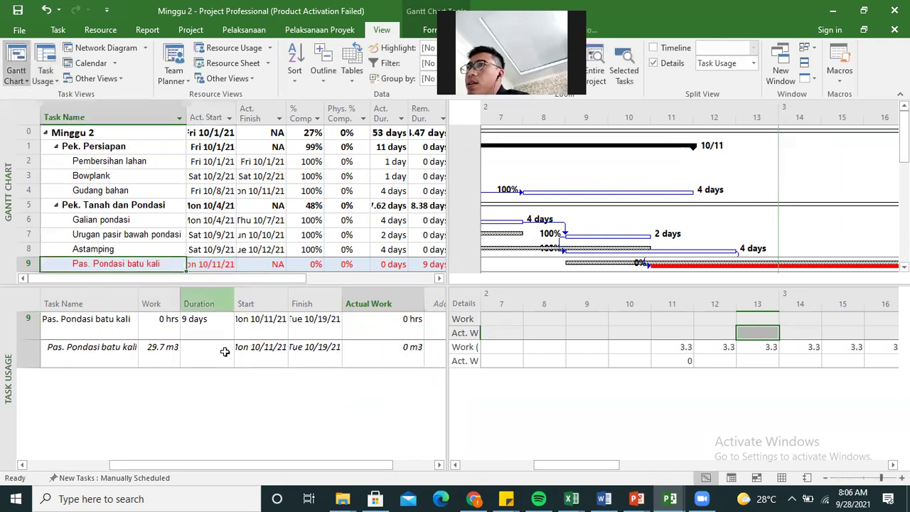
{"action": "left_click", "coordinate": [337, 424]}
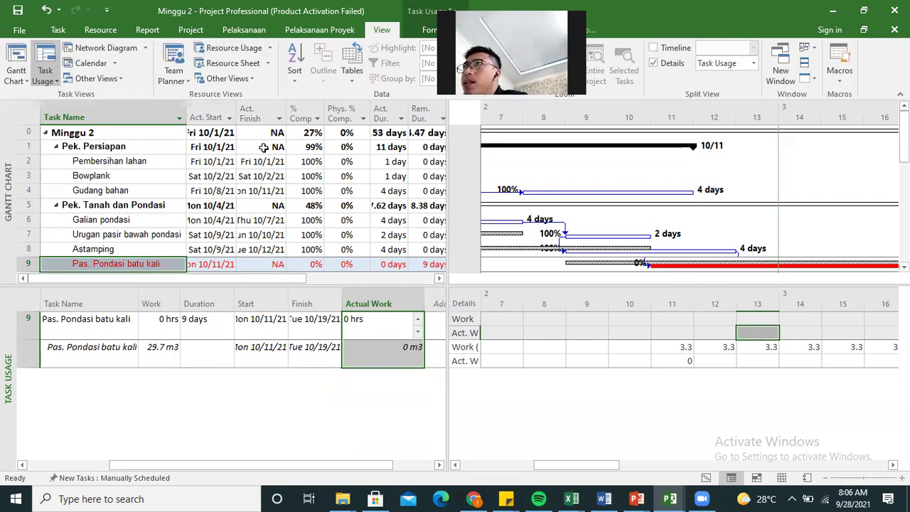
{"action": "left_click", "coordinate": [320, 29]}
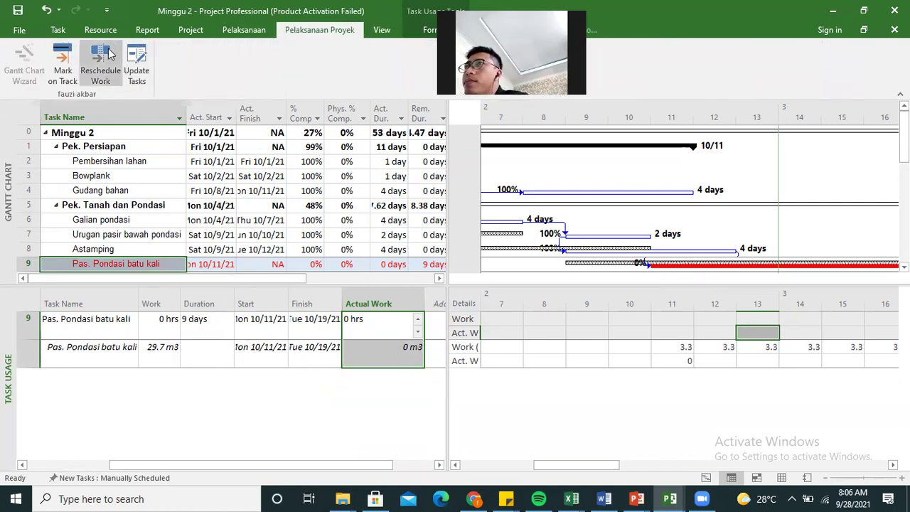
{"action": "left_click", "coordinate": [62, 53]}
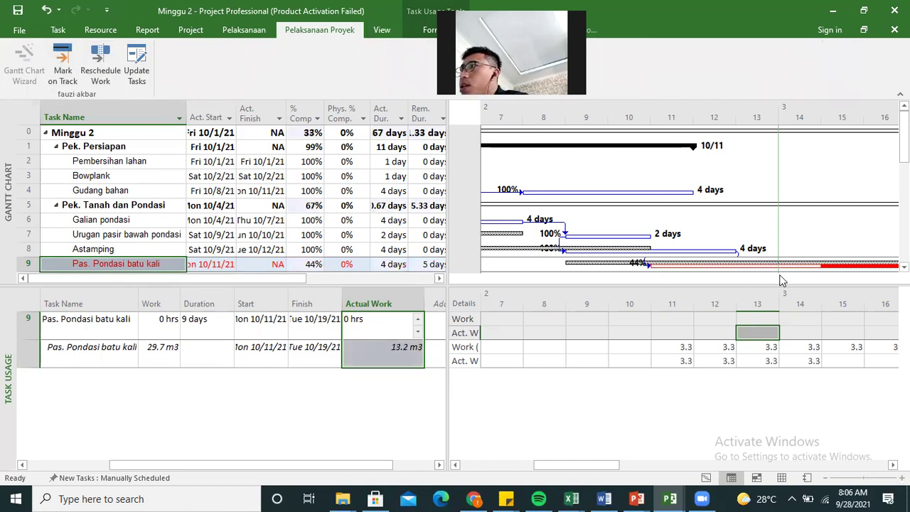
{"action": "left_click", "coordinate": [796, 373]}
{"action": "left_click", "coordinate": [796, 362]}
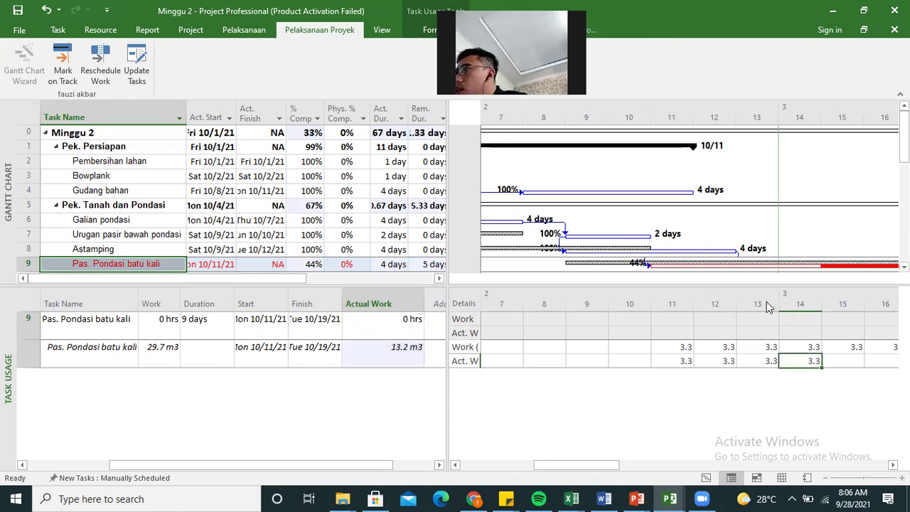
Switch to the Excel sheet and set the number of days in J12 to 4 to recalculate the rencana volume.
{"action": "left_click", "coordinate": [573, 497]}
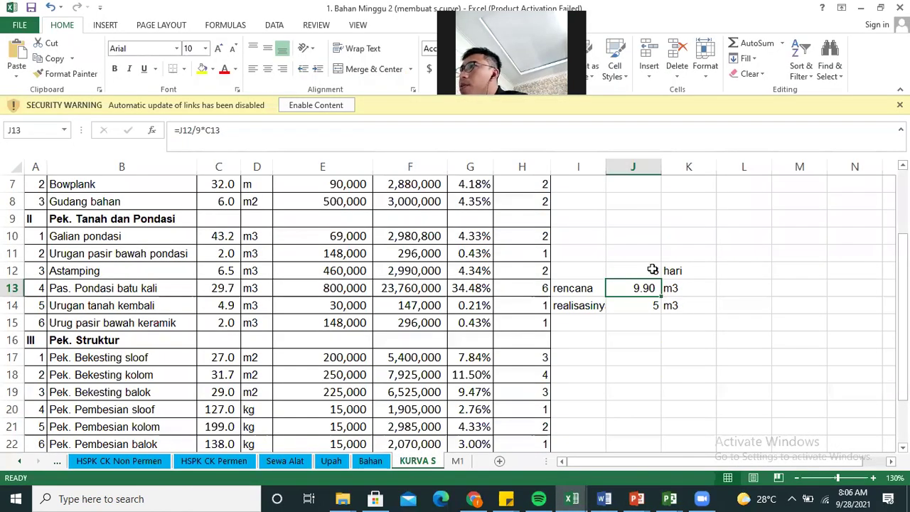
{"action": "key", "text": "Up"}
{"action": "type", "text": "4"}
{"action": "key", "text": "Return"}
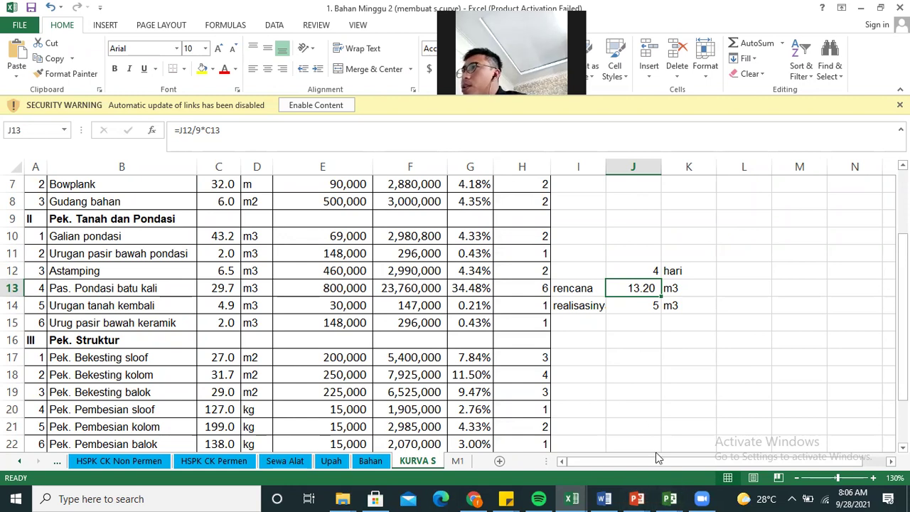
Switch to the Minggu 2 schedule in Project and insert a Work column before Actual Work in the Task Usage table.
{"action": "mouse_move", "coordinate": [669, 496]}
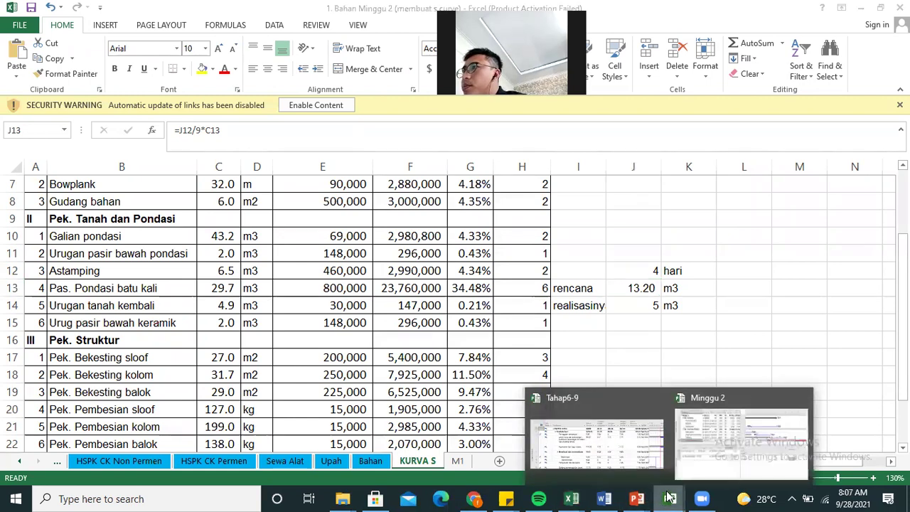
{"action": "left_click", "coordinate": [713, 458]}
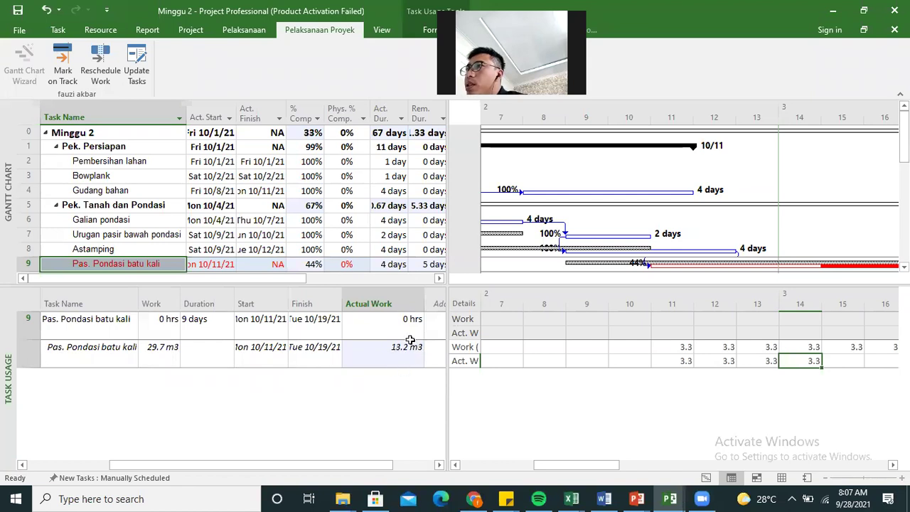
{"action": "right_click", "coordinate": [370, 298]}
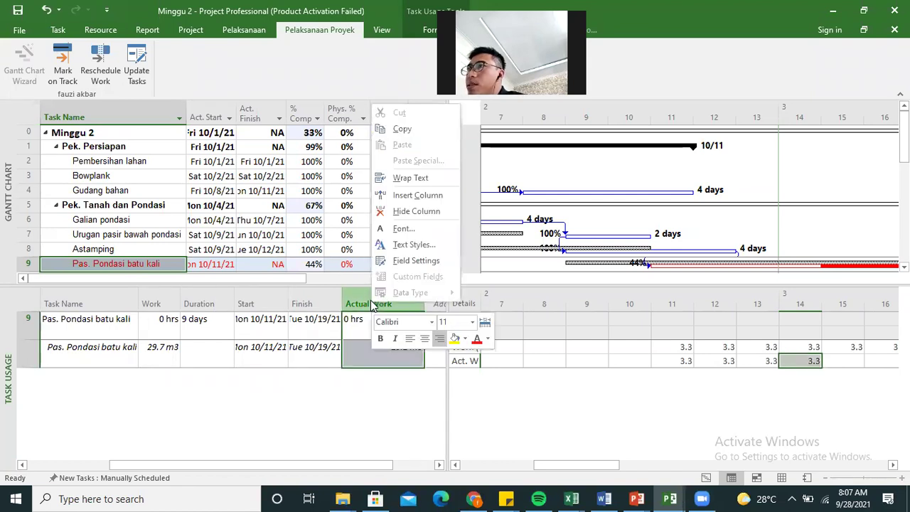
{"action": "left_click", "coordinate": [418, 195]}
{"action": "type", "text": "w"}
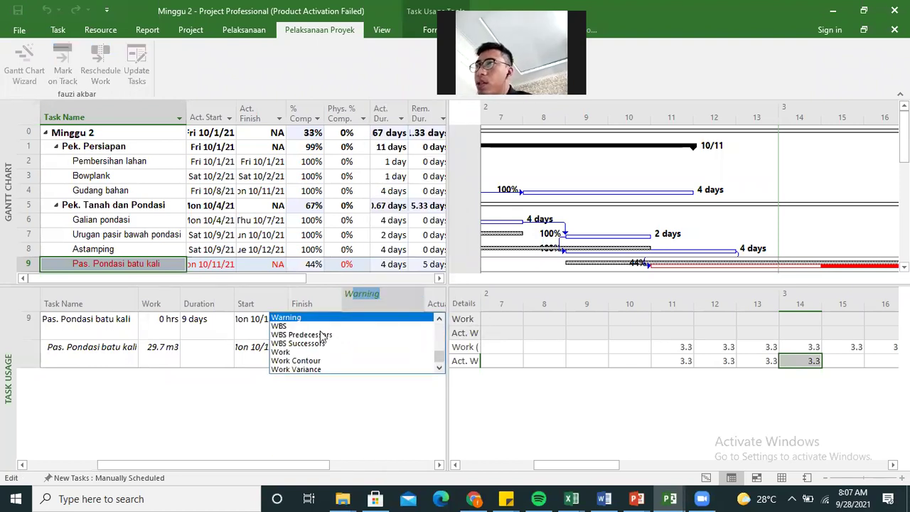
{"action": "left_click", "coordinate": [277, 353]}
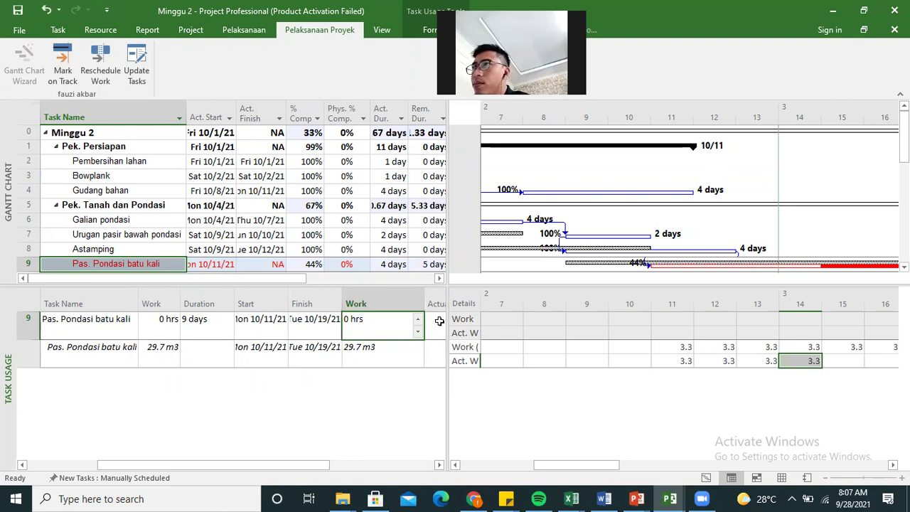
Widen the table area and narrow the Work and Actual Work columns so they show beside the October 11 to 16 timesheet.
{"action": "left_click_drag", "start_coordinate": [448, 310], "coordinate": [504, 312]}
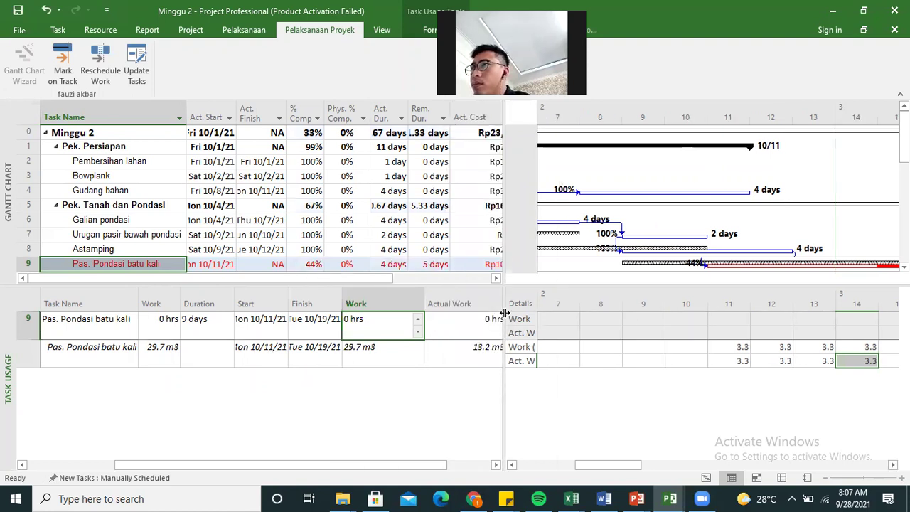
{"action": "left_click_drag", "start_coordinate": [423, 303], "coordinate": [381, 303]}
{"action": "left_click_drag", "start_coordinate": [462, 302], "coordinate": [438, 301]}
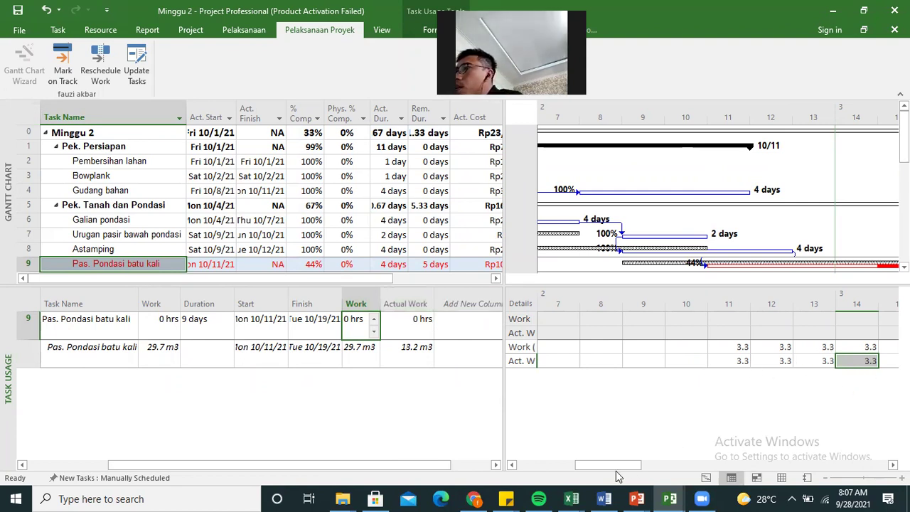
{"action": "left_click_drag", "start_coordinate": [618, 468], "coordinate": [643, 468]}
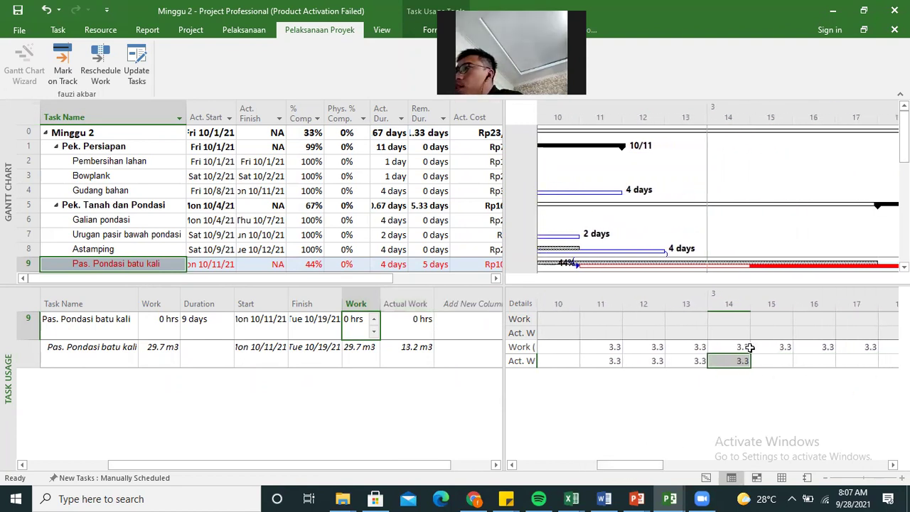
{"action": "left_click_drag", "start_coordinate": [502, 130], "coordinate": [559, 131]}
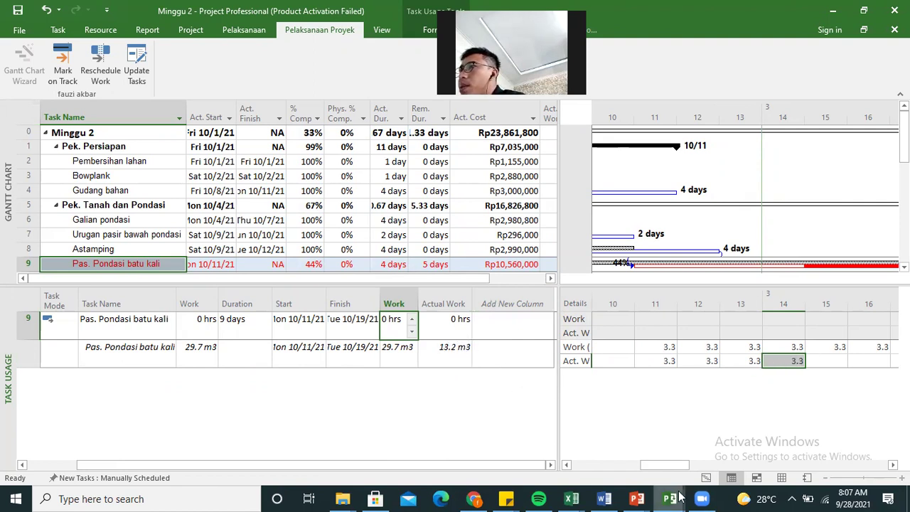
Try distributing Pas. Pondasi batu kali's actual work as 1, 2, 1 and 1 m3 over October 11 to 14.
{"action": "left_click", "coordinate": [665, 362]}
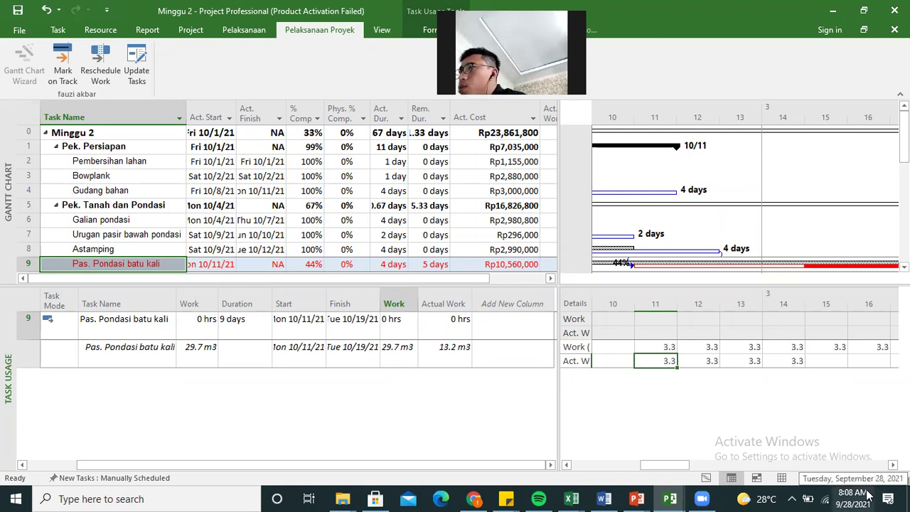
{"action": "type", "text": "1"}
{"action": "key", "text": "Tab"}
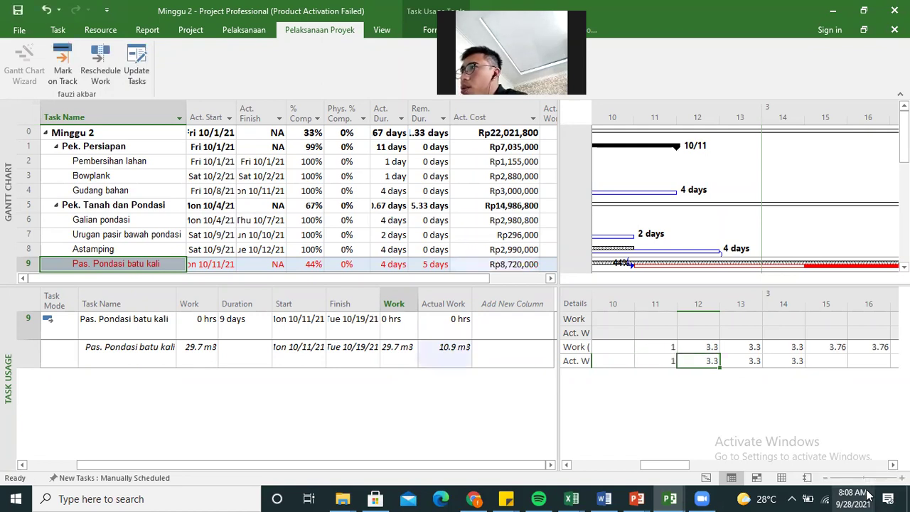
{"action": "type", "text": "2"}
{"action": "key", "text": "Tab"}
{"action": "type", "text": "1"}
{"action": "key", "text": "Tab"}
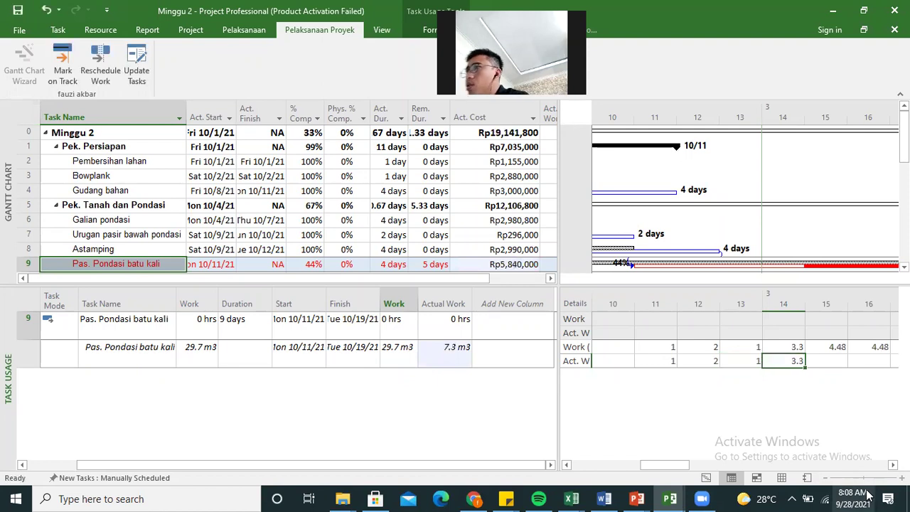
{"action": "type", "text": "1"}
{"action": "key", "text": "Return"}
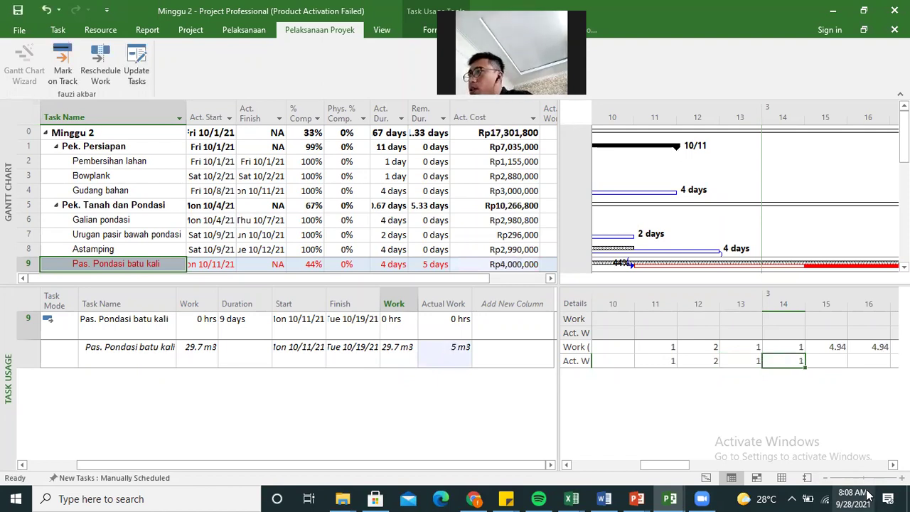
Undo the four daily actual work entries made for Pas. Pondasi batu kali.
{"action": "key", "text": "ctrl+z"}
{"action": "key", "text": "ctrl+z"}
{"action": "key", "text": "ctrl+z"}
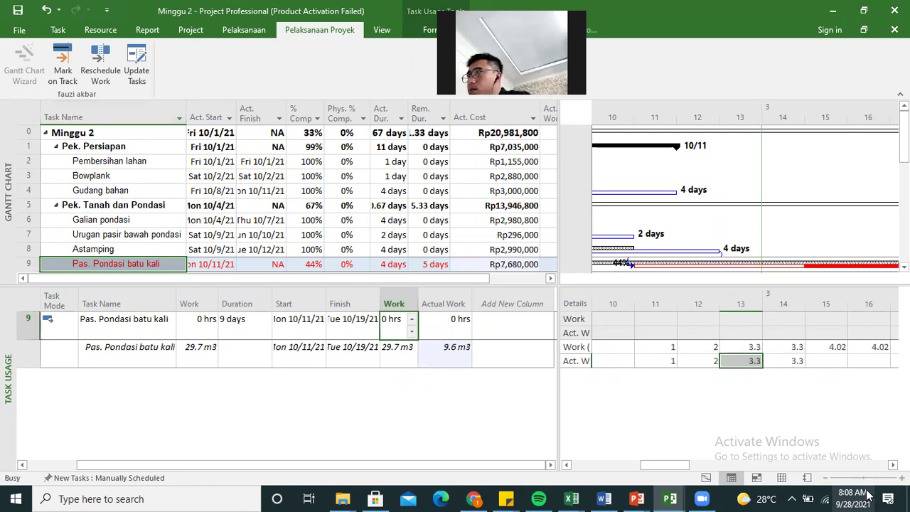
{"action": "key", "text": "ctrl+z"}
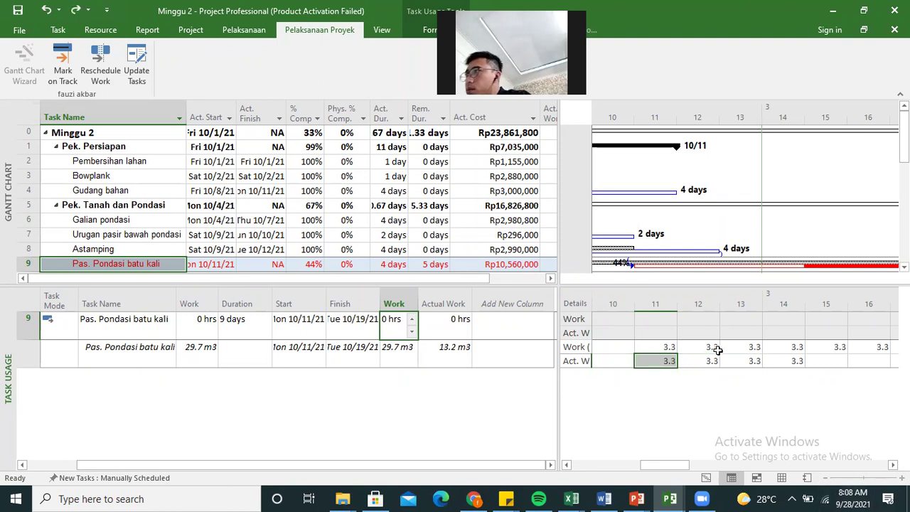
Set Pas. Pondasi batu kali's daily actual work to 1, 1, 2 and 1 m3 for October 11 to 14.
{"action": "left_click", "coordinate": [792, 361]}
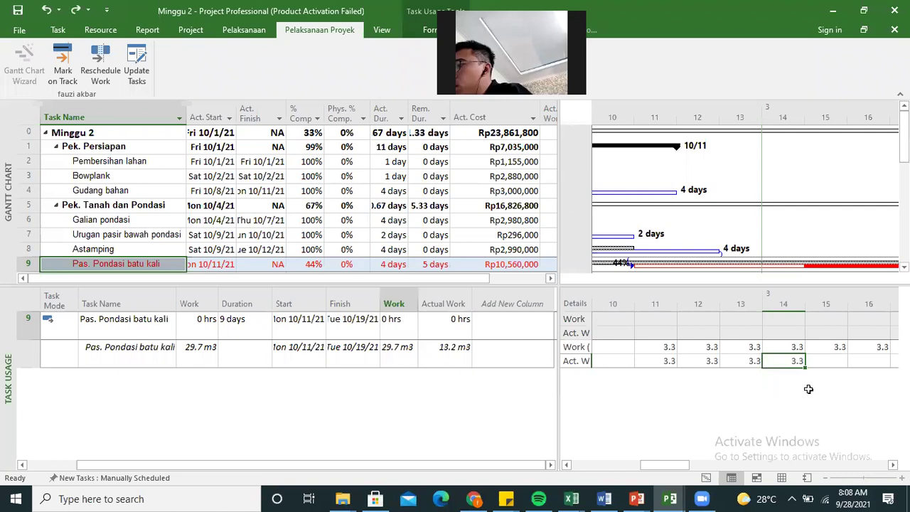
{"action": "key", "text": "Left"}
{"action": "key", "text": "Left"}
{"action": "key", "text": "Left"}
{"action": "type", "text": "1"}
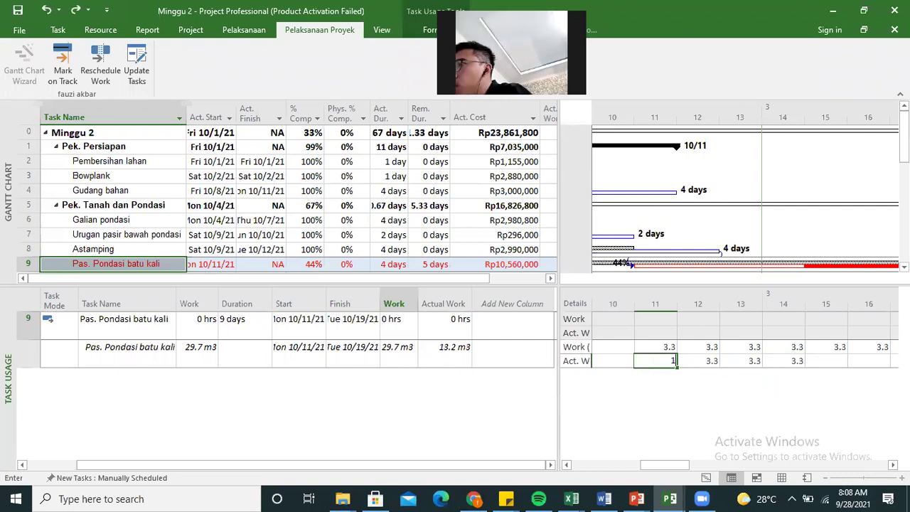
{"action": "key", "text": "Right"}
{"action": "type", "text": "1"}
{"action": "key", "text": "Right"}
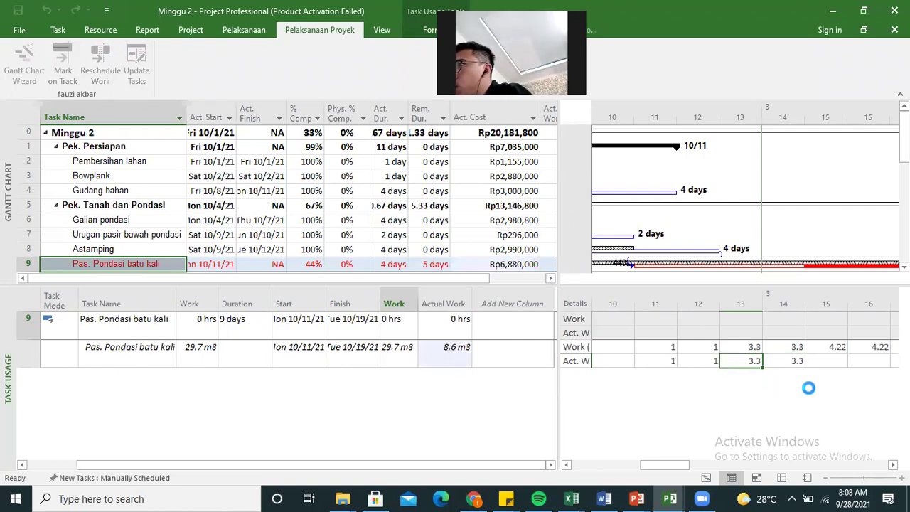
{"action": "type", "text": "2"}
{"action": "key", "text": "Right"}
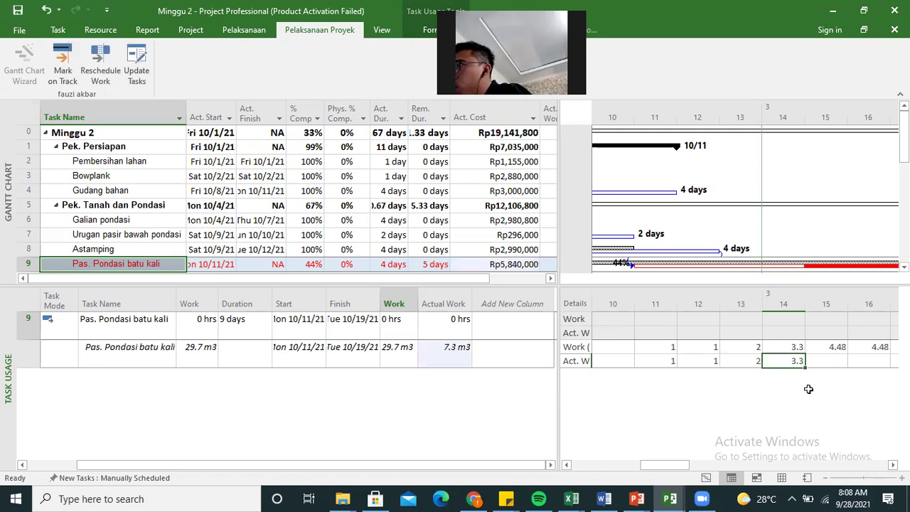
{"action": "type", "text": "1"}
{"action": "key", "text": "Return"}
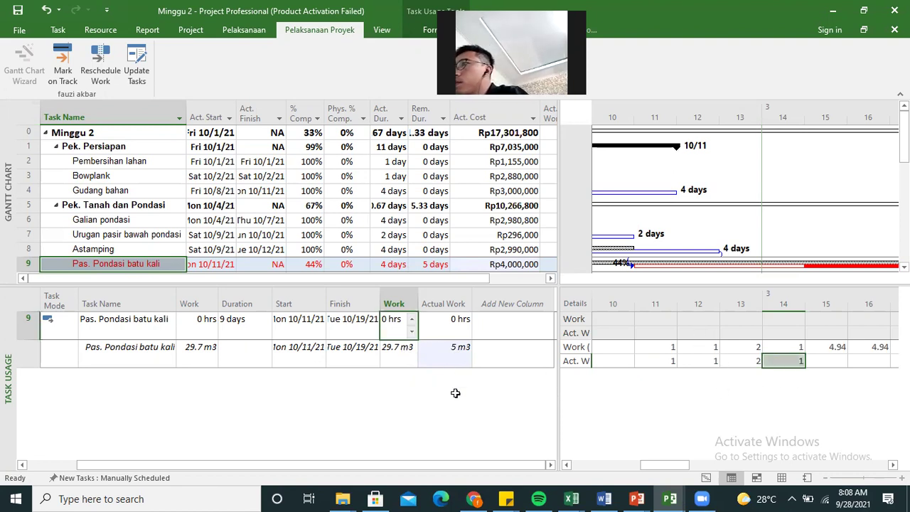
Check Pas. Pondasi batu kali's total Actual Work and Act. Cost, and switch to the Excel sheet for comparison.
{"action": "left_click", "coordinate": [449, 359]}
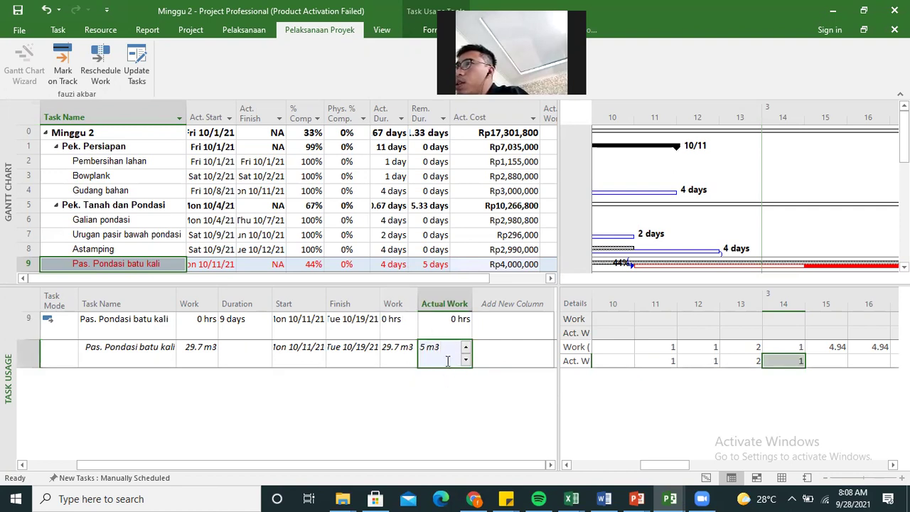
{"action": "left_click", "coordinate": [461, 263]}
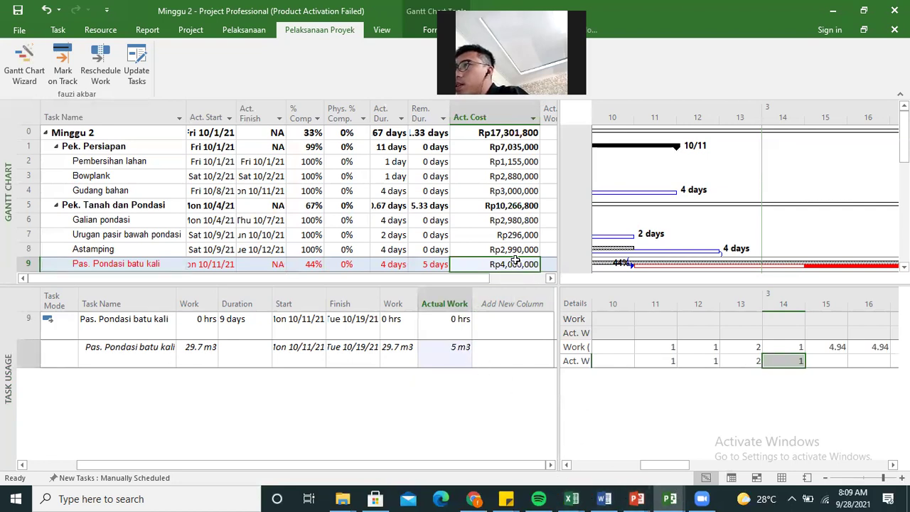
{"action": "left_click", "coordinate": [571, 499]}
{"action": "left_click", "coordinate": [753, 437]}
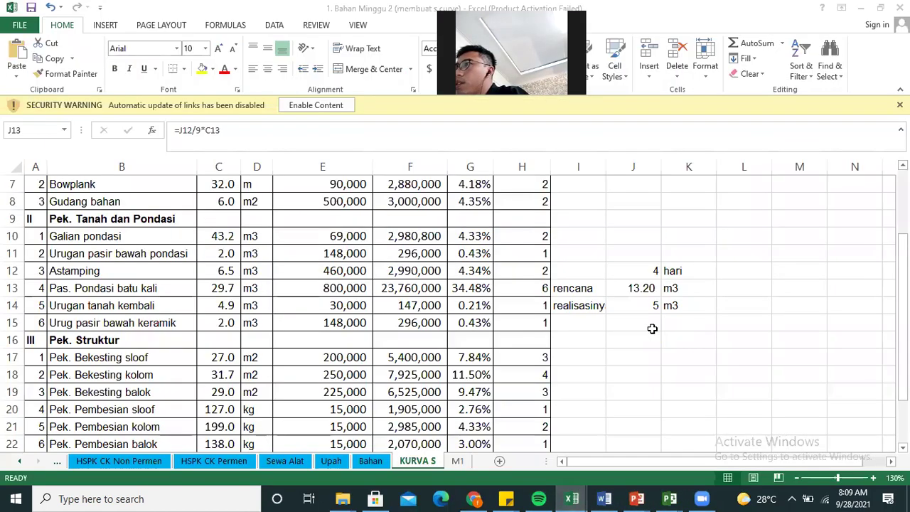
Calculate the realised cost in J15 with the formula =J14/C13*F13 and format it with thousands separators and two decimals.
{"action": "left_click", "coordinate": [647, 327]}
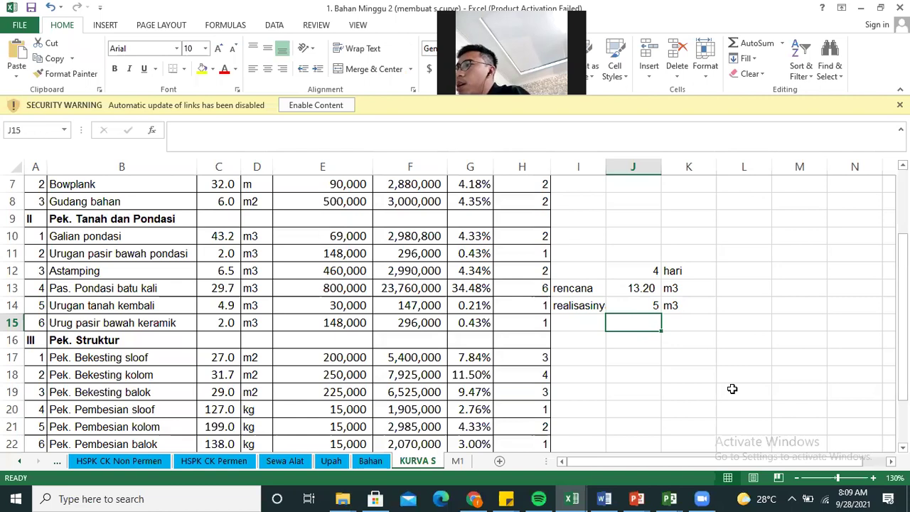
{"action": "type", "text": "="}
{"action": "key", "text": "Up"}
{"action": "type", "text": "/"}
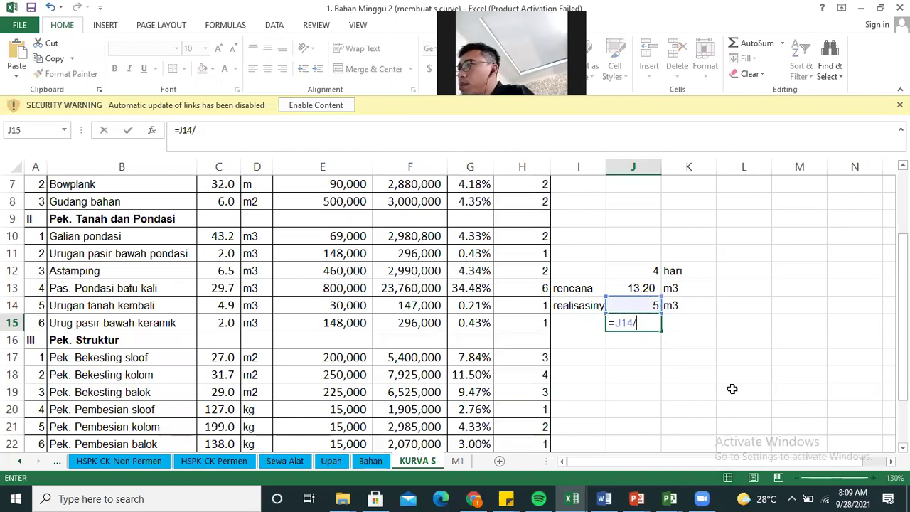
{"action": "key", "text": "Left"}
{"action": "key", "text": "Left"}
{"action": "key", "text": "Left"}
{"action": "key", "text": "Left"}
{"action": "key", "text": "Left"}
{"action": "key", "text": "Left"}
{"action": "key", "text": "Left"}
{"action": "key", "text": "Up"}
{"action": "key", "text": "Up"}
{"action": "type", "text": "*"}
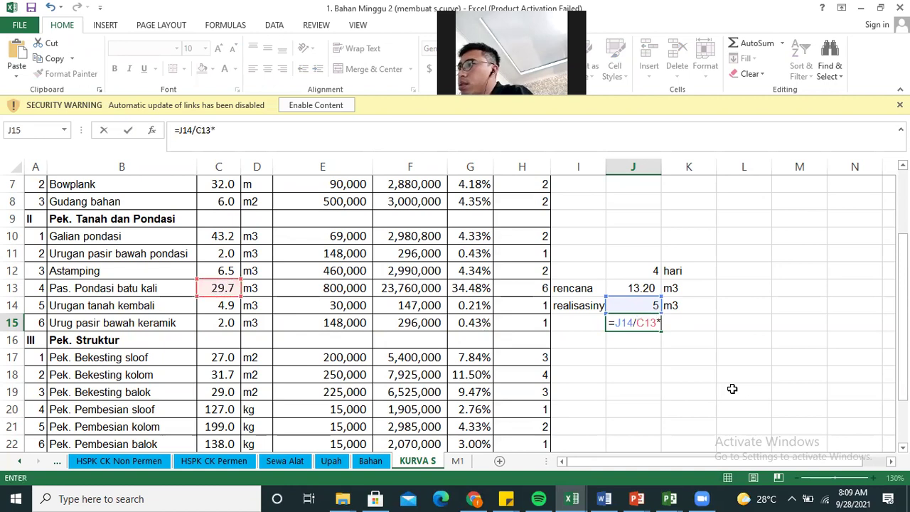
{"action": "key", "text": "Left"}
{"action": "key", "text": "Left"}
{"action": "key", "text": "Left"}
{"action": "key", "text": "Up"}
{"action": "key", "text": "Left"}
{"action": "key", "text": "Up"}
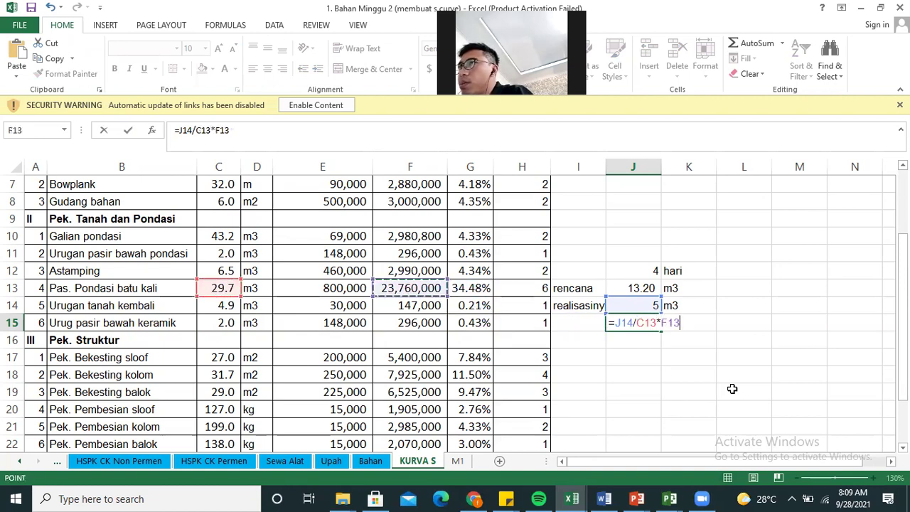
{"action": "key", "text": "Return"}
{"action": "key", "text": "Up"}
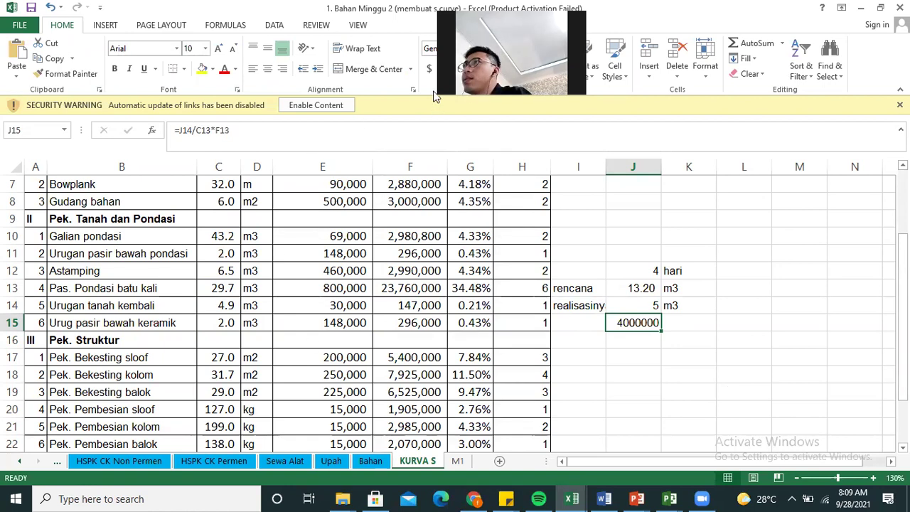
{"action": "left_click", "coordinate": [466, 69]}
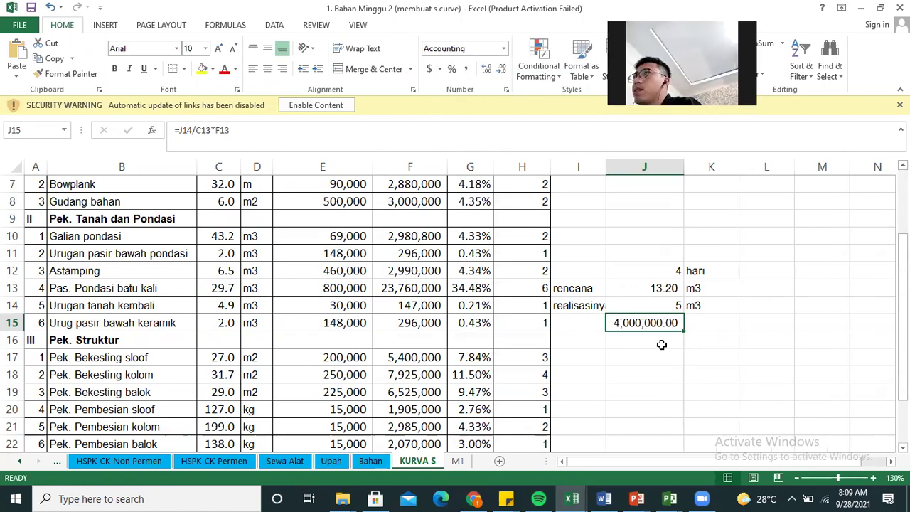
Return to the Minggu 2 schedule in Project to check its actual costs, and turn off the Task Usage details split view.
{"action": "mouse_move", "coordinate": [676, 498]}
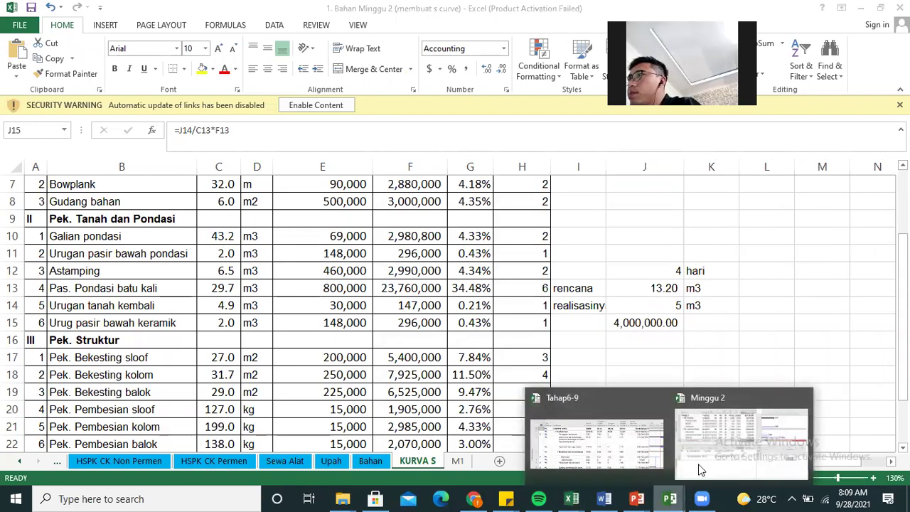
{"action": "left_click", "coordinate": [722, 427]}
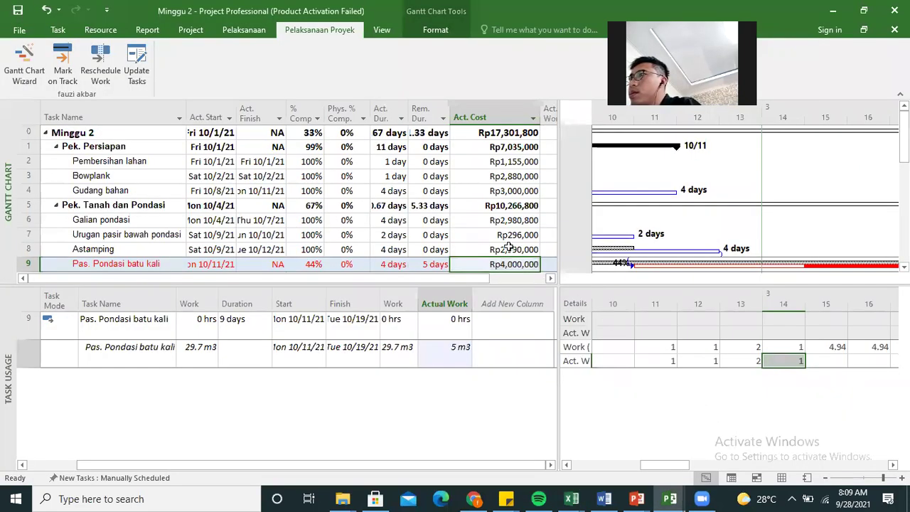
{"action": "left_click", "coordinate": [434, 235]}
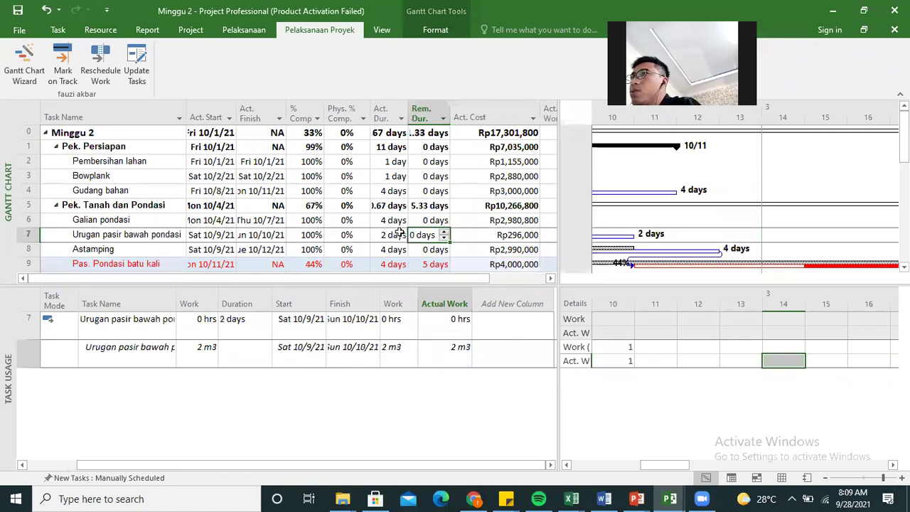
{"action": "left_click", "coordinate": [377, 175]}
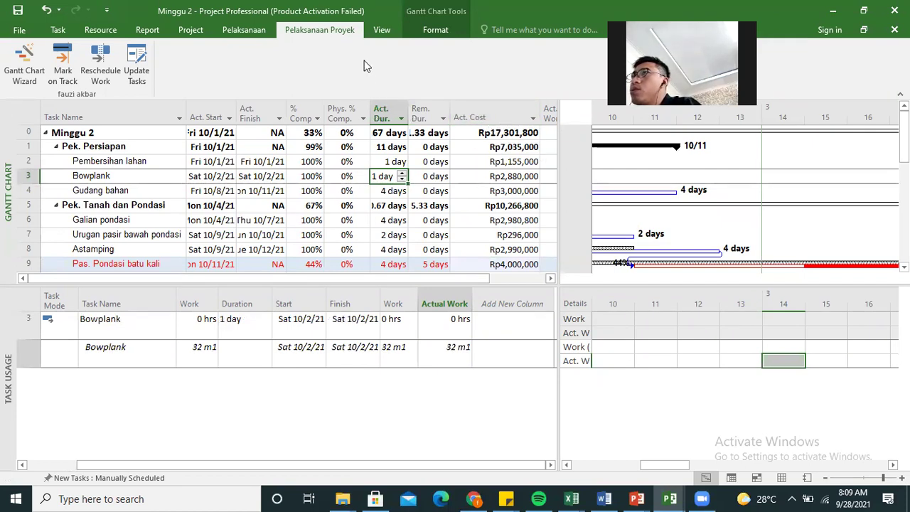
{"action": "left_click", "coordinate": [381, 31]}
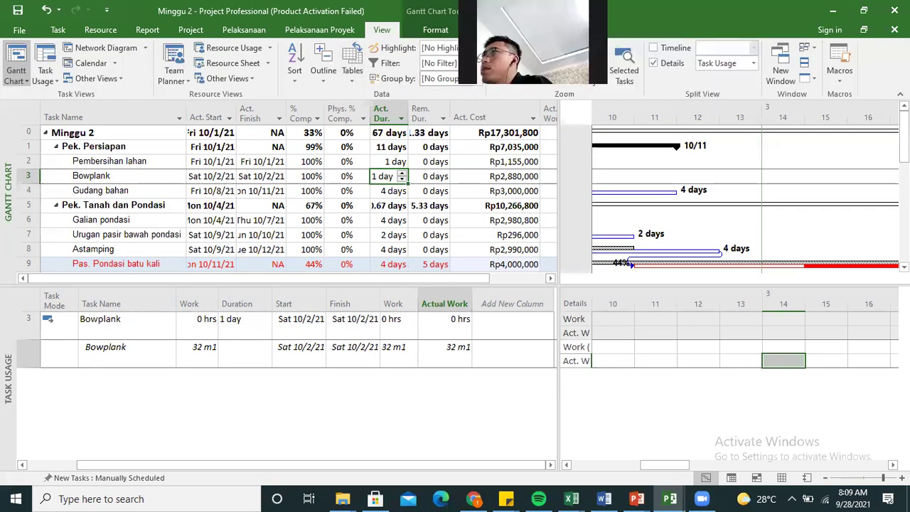
{"action": "left_click", "coordinate": [653, 63]}
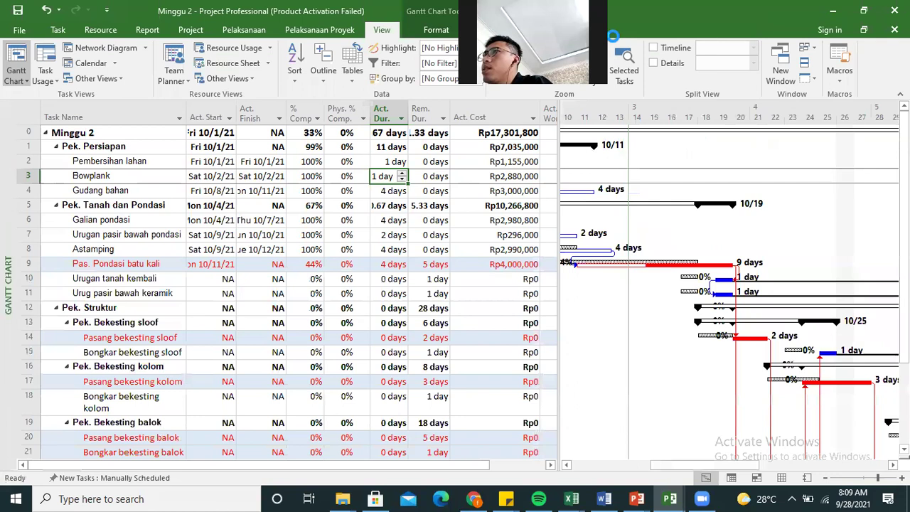
Apply the custom progress table, expose its Deviasi column, and check the progress of Astamping and Pas. Pondasi batu kali.
{"action": "left_click", "coordinate": [352, 71]}
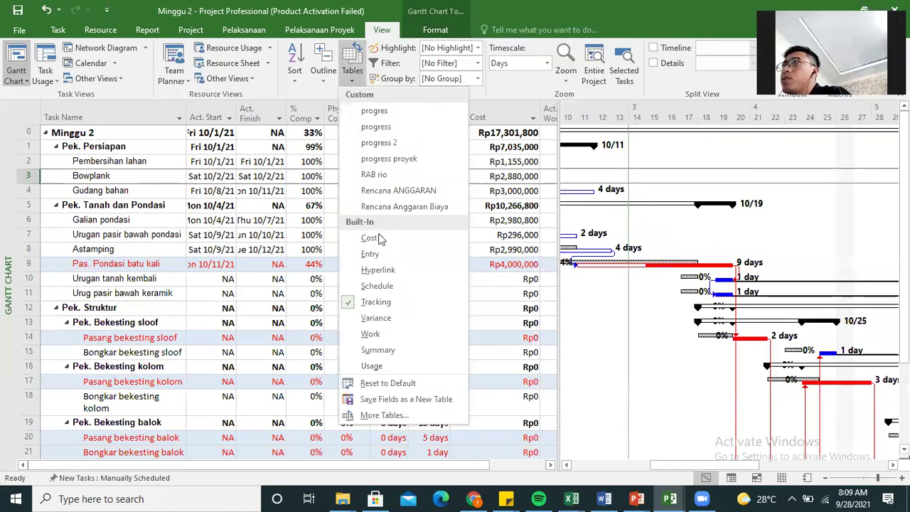
{"action": "left_click", "coordinate": [375, 127]}
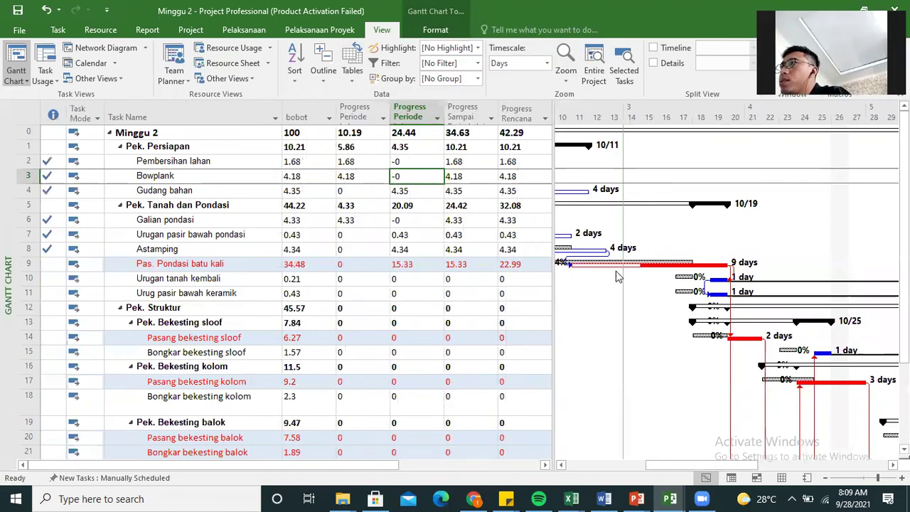
{"action": "left_click_drag", "start_coordinate": [553, 114], "coordinate": [588, 113]}
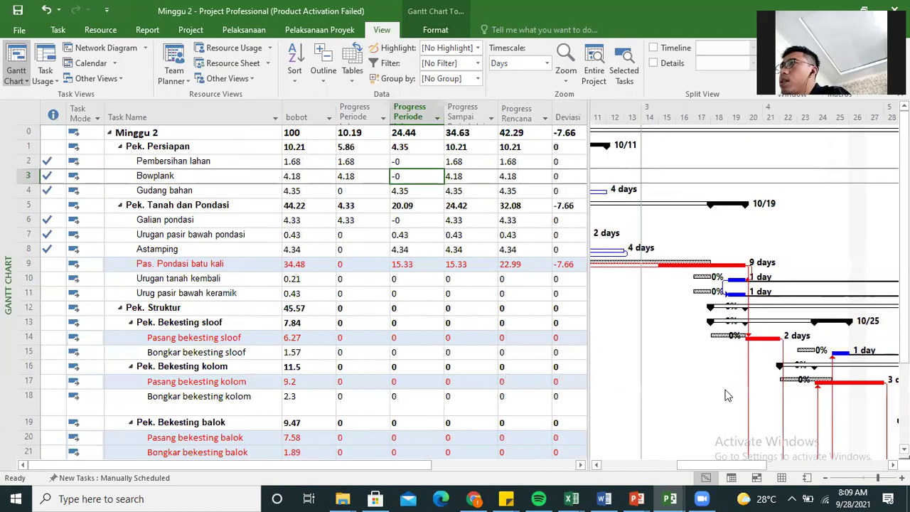
{"action": "left_click_drag", "start_coordinate": [702, 465], "coordinate": [669, 465]}
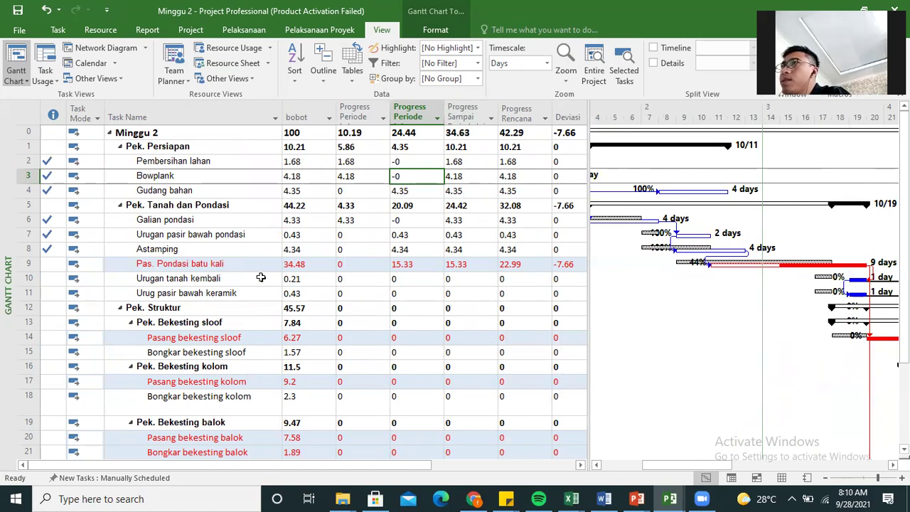
{"action": "left_click", "coordinate": [182, 249]}
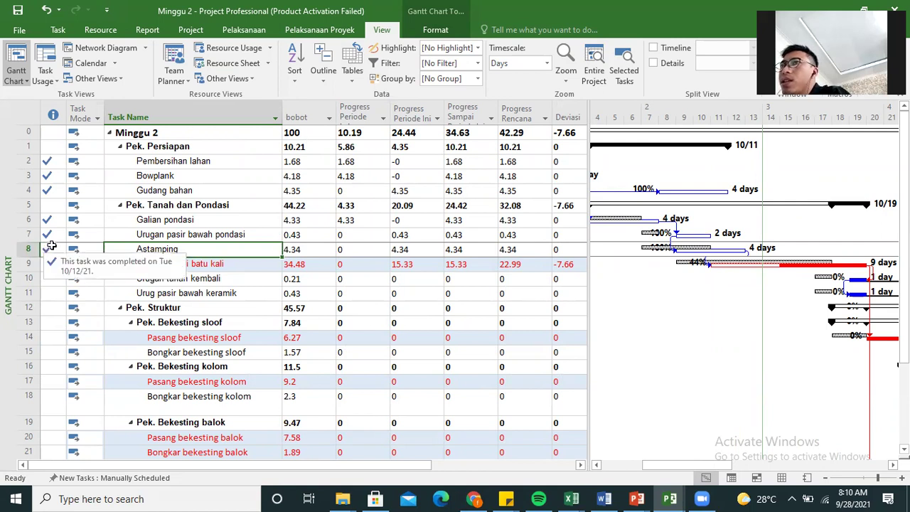
{"action": "left_click", "coordinate": [175, 263]}
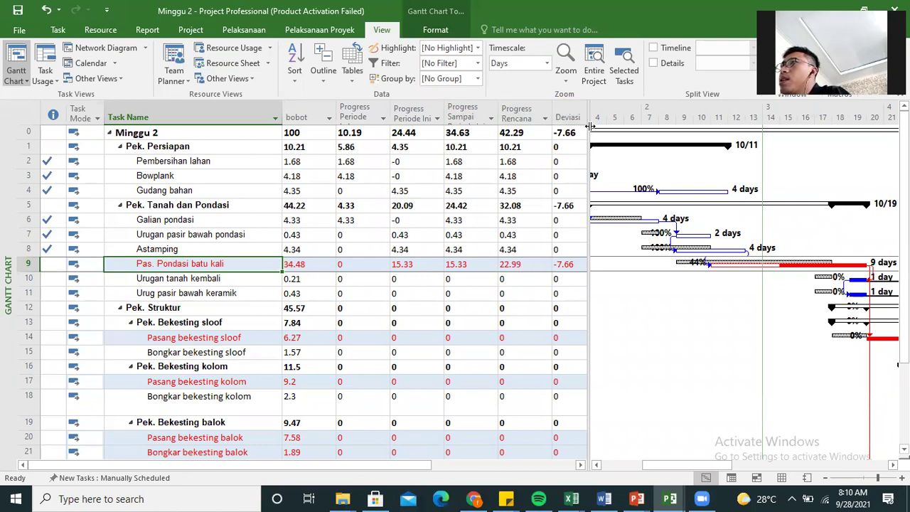
{"action": "left_click_drag", "start_coordinate": [589, 128], "coordinate": [600, 139]}
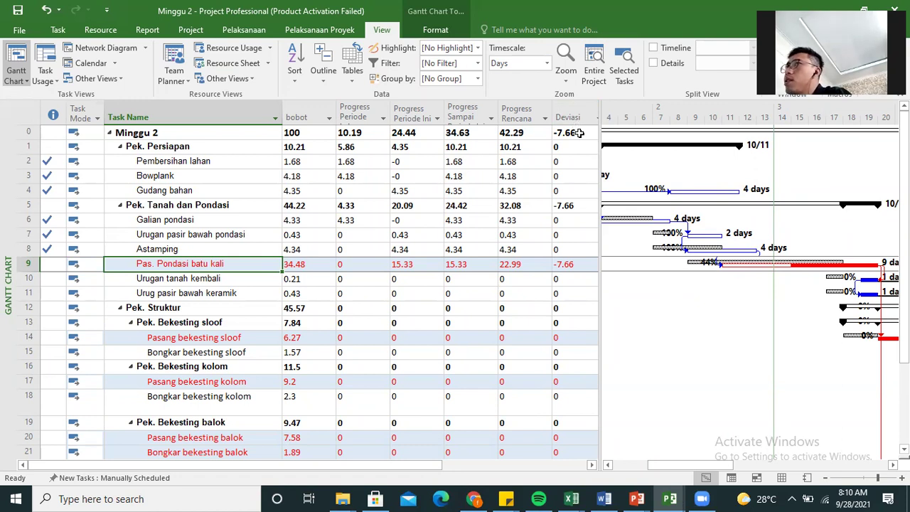
Copy the Minggu 2 progress table from Task Name through Deviasi and switch to the M1 sheet of the Bahan Minggu 2 Excel workbook.
{"action": "left_click_drag", "start_coordinate": [150, 106], "coordinate": [562, 127]}
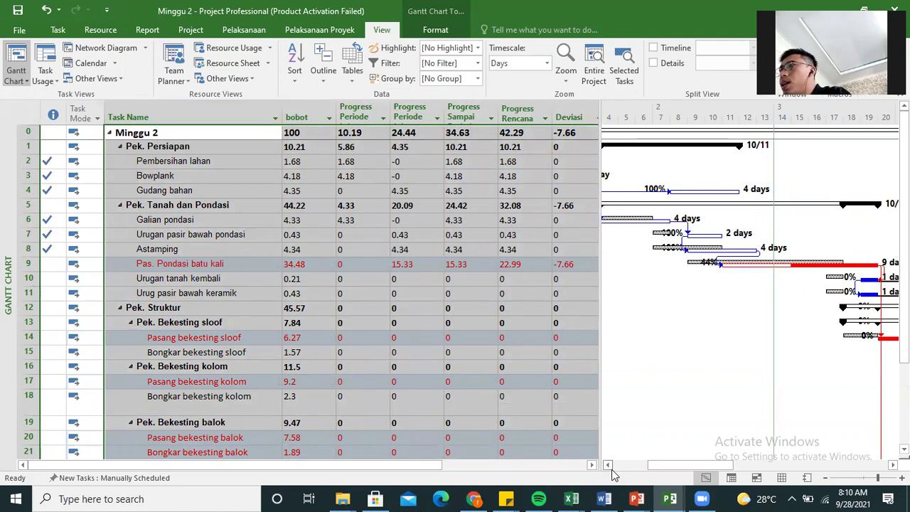
{"action": "mouse_move", "coordinate": [582, 498]}
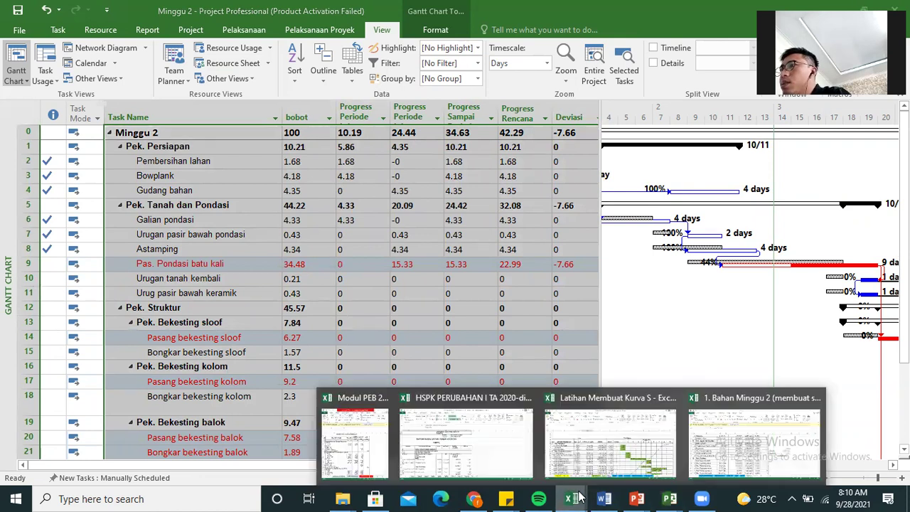
{"action": "left_click", "coordinate": [747, 436]}
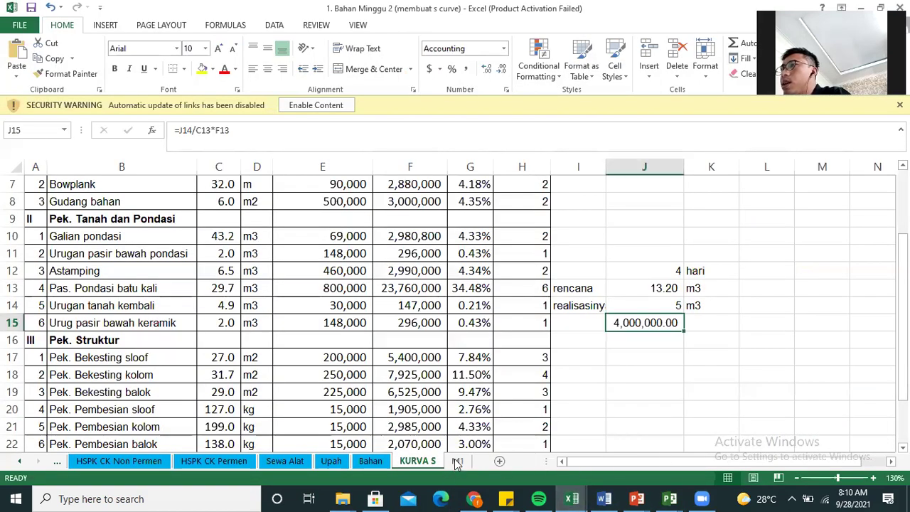
{"action": "key", "text": "ctrl+Page_Down"}
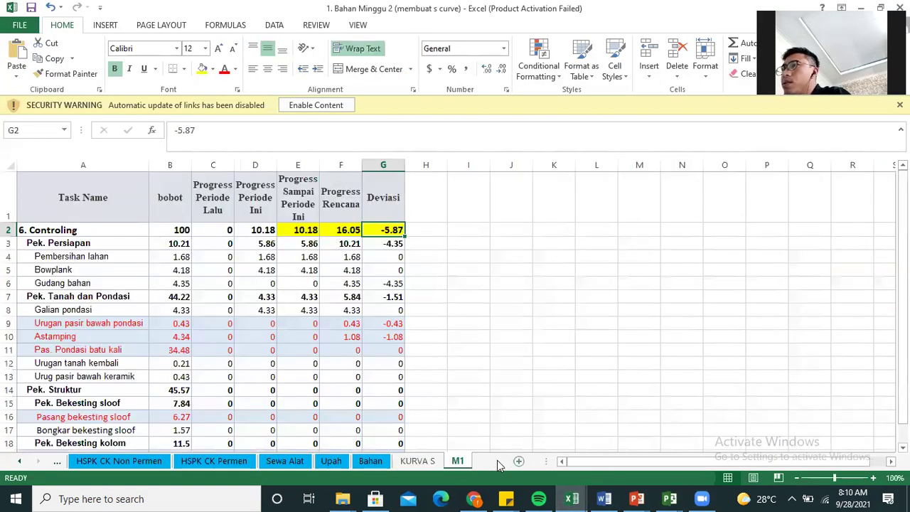
Add a new worksheet after M1 and rename it M2.
{"action": "left_click", "coordinate": [518, 461]}
{"action": "right_click", "coordinate": [398, 463]}
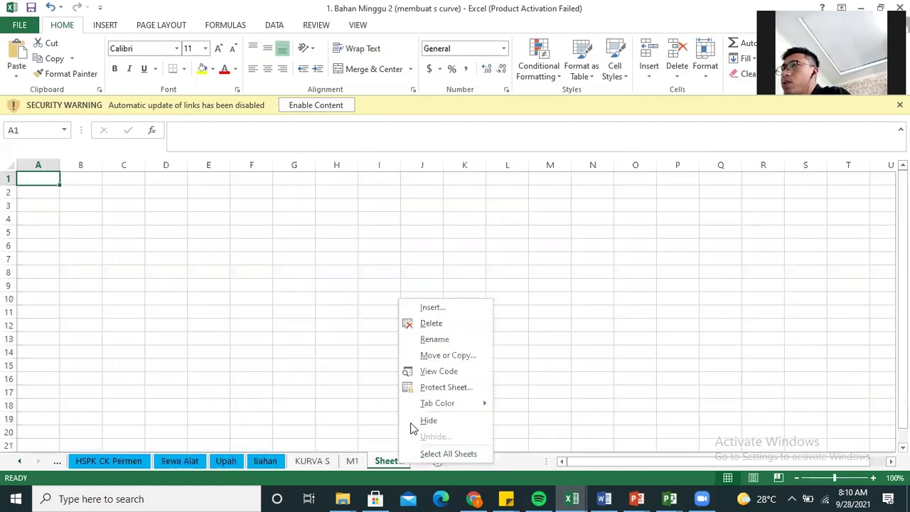
{"action": "left_click", "coordinate": [445, 335]}
{"action": "type", "text": "M"}
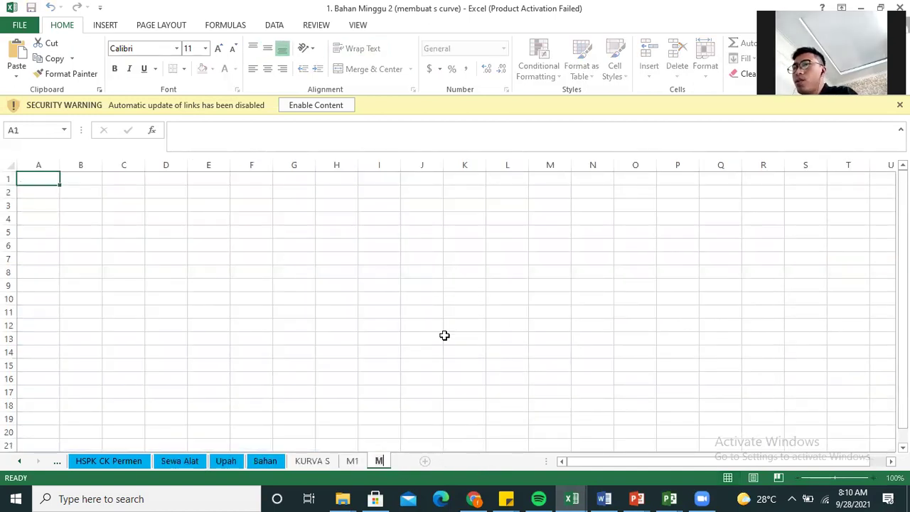
{"action": "type", "text": "2"}
{"action": "key", "text": "Return"}
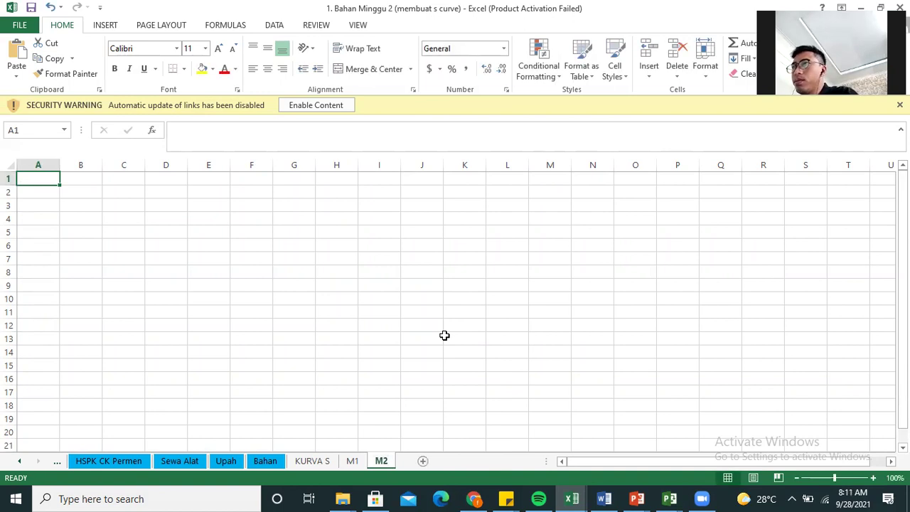
Paste the progress table at A1 of M2, then widen the Task Name column and autofit the row heights.
{"action": "key", "text": "ctrl+v"}
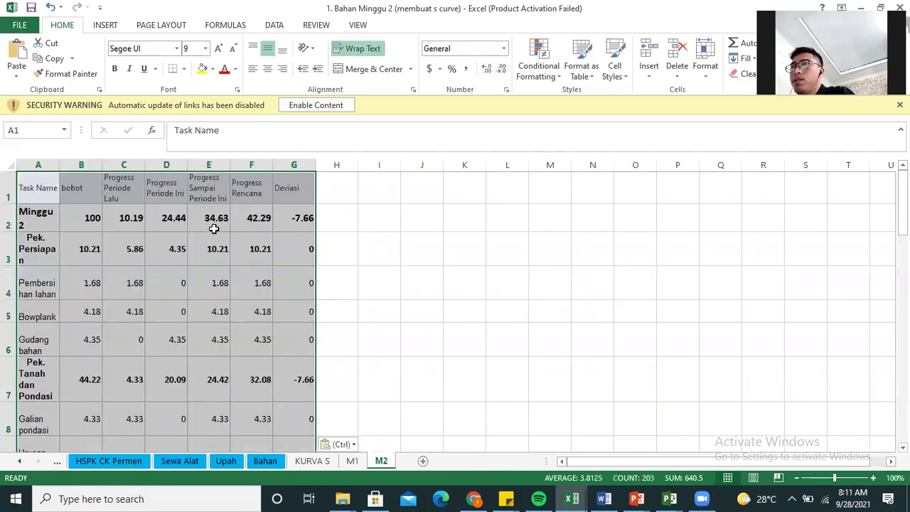
{"action": "left_click_drag", "start_coordinate": [56, 162], "coordinate": [115, 163]}
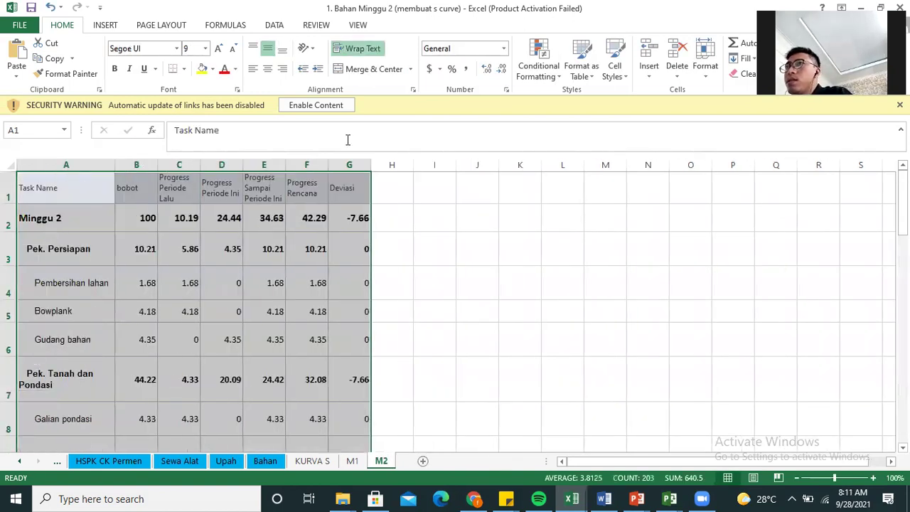
{"action": "left_click", "coordinate": [92, 164]}
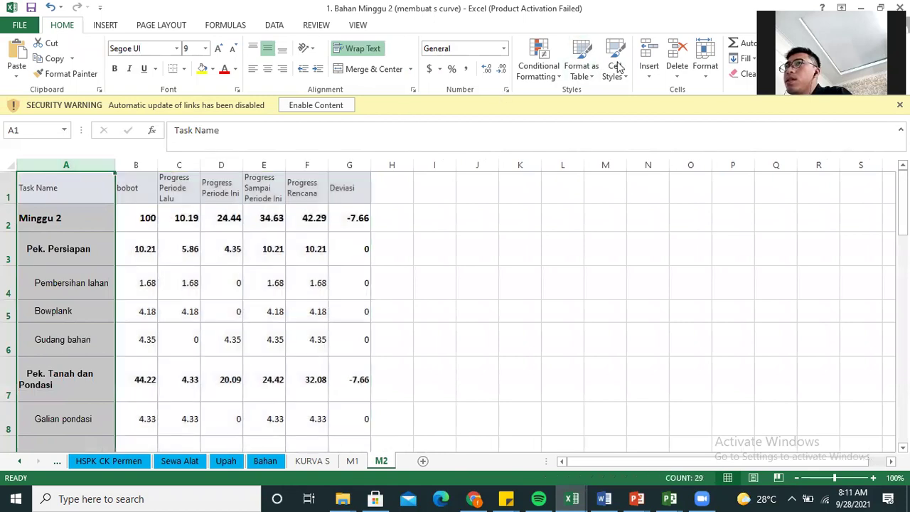
{"action": "left_click", "coordinate": [705, 65]}
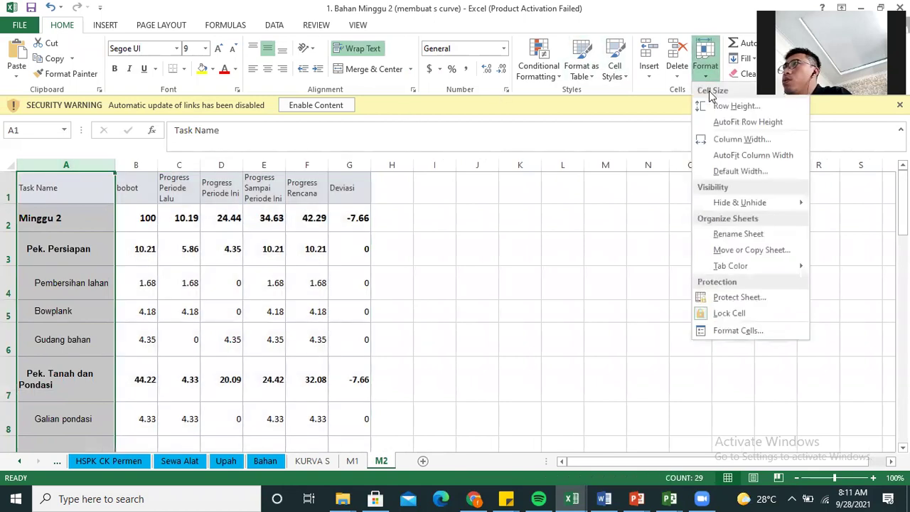
{"action": "left_click", "coordinate": [723, 122]}
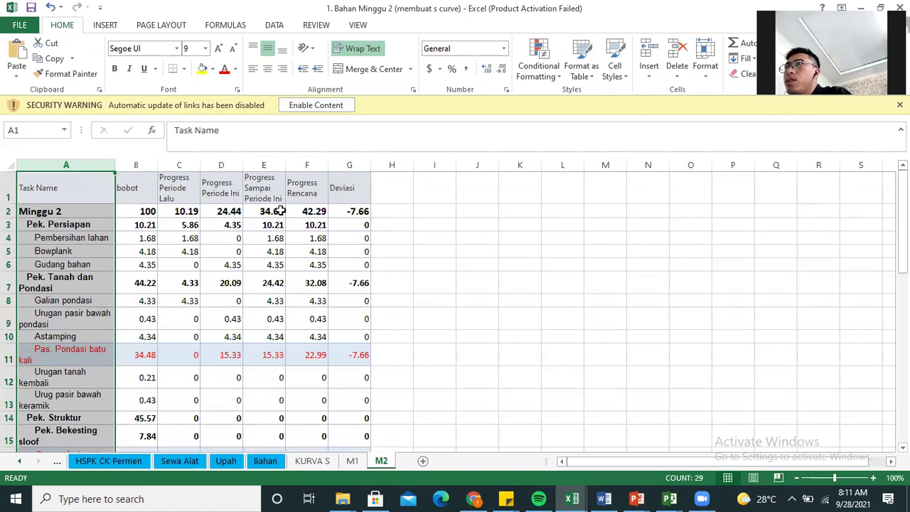
Fill the Minggu 2 totals for Progress Sampai Periode Ini, Progress Rencana and Deviasi in E2:G2 with yellow.
{"action": "left_click_drag", "start_coordinate": [271, 211], "coordinate": [361, 210]}
{"action": "left_click", "coordinate": [202, 69]}
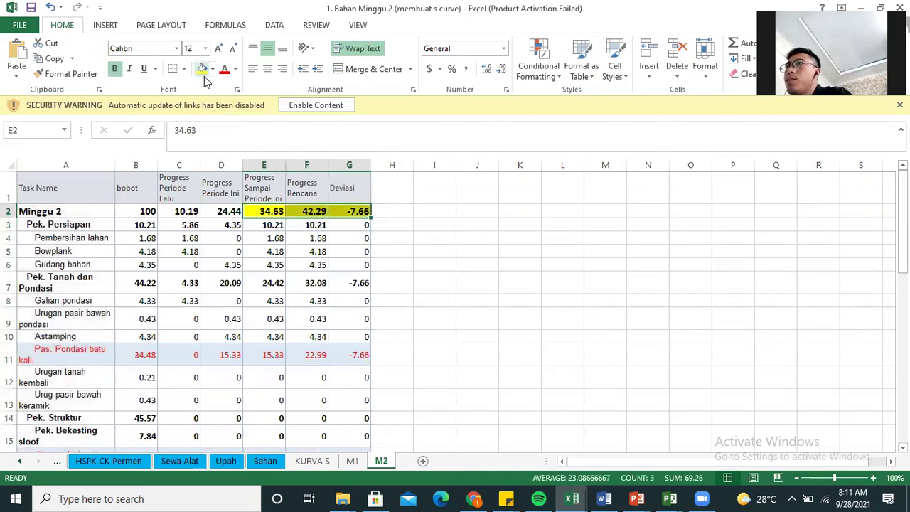
{"action": "left_click", "coordinate": [483, 284]}
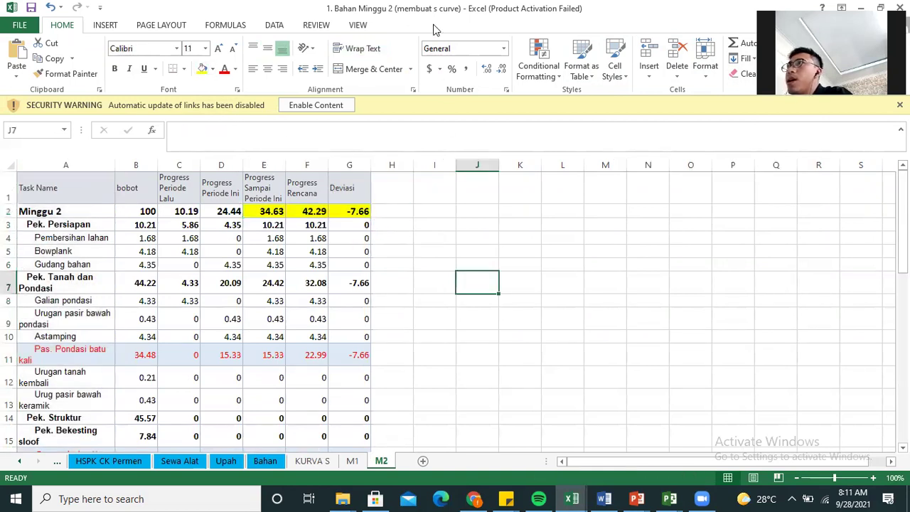
Return to the Minggu 2 schedule in Project and check its overall Progress Rencana, Deviasi and the project statistics.
{"action": "left_click", "coordinate": [436, 30]}
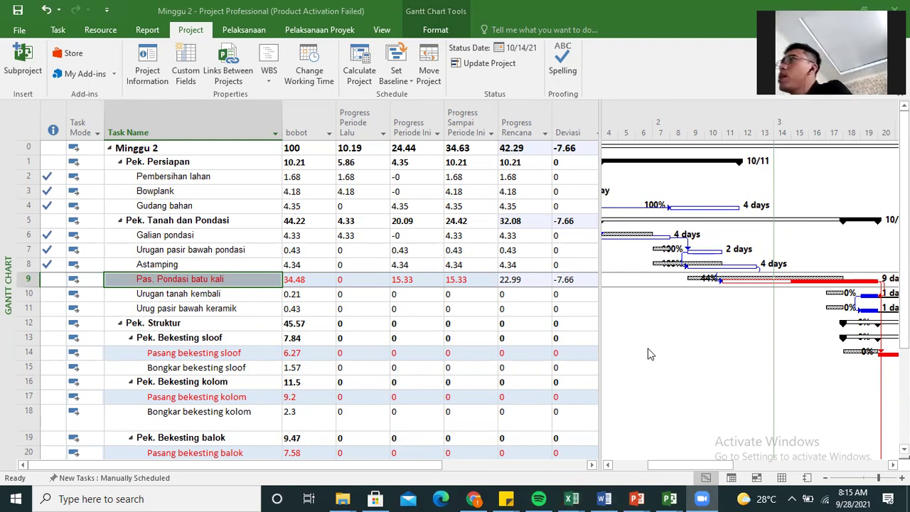
{"action": "left_click", "coordinate": [525, 147]}
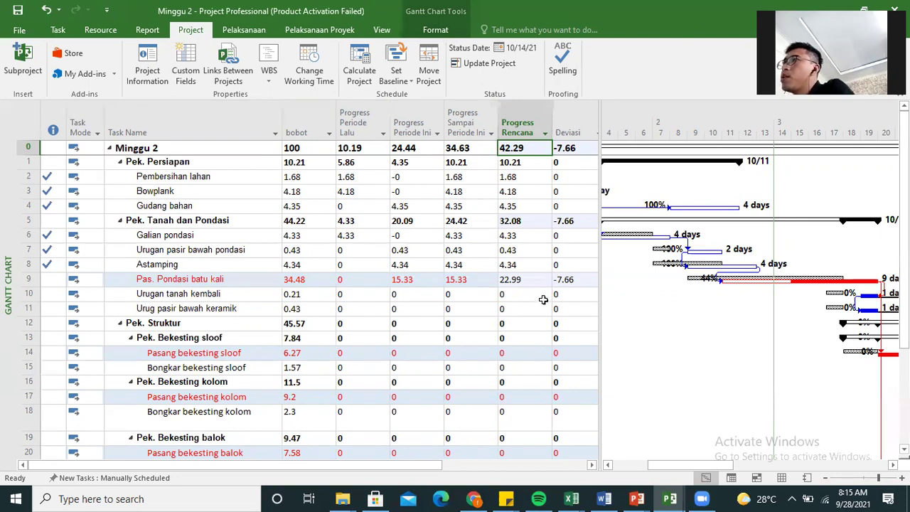
{"action": "left_click", "coordinate": [583, 149]}
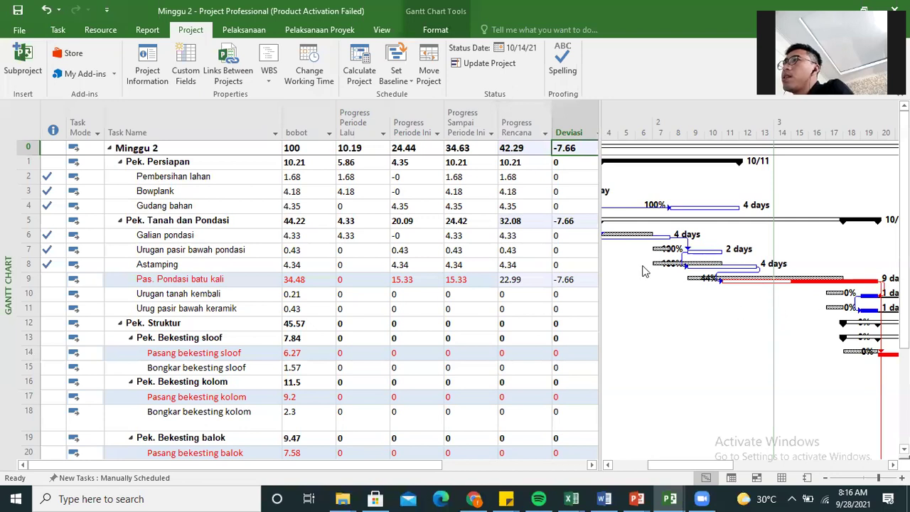
{"action": "left_click", "coordinate": [148, 64]}
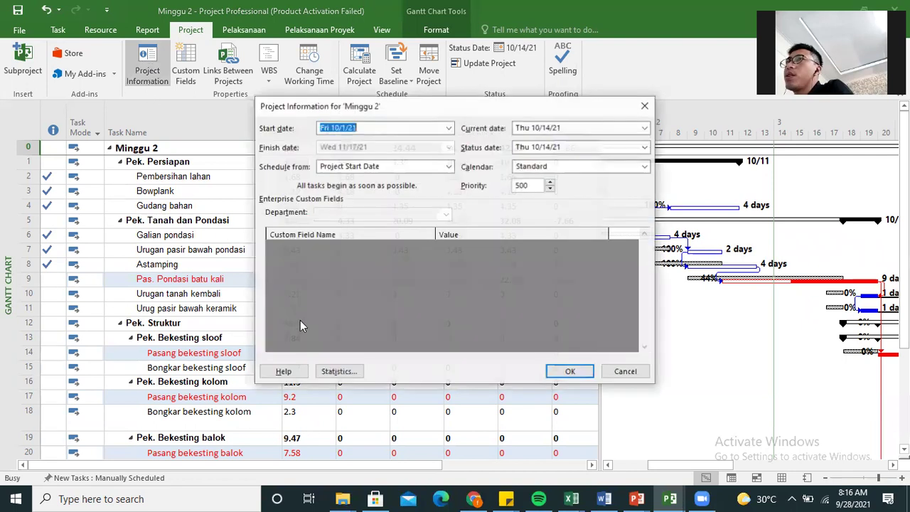
{"action": "left_click", "coordinate": [338, 372]}
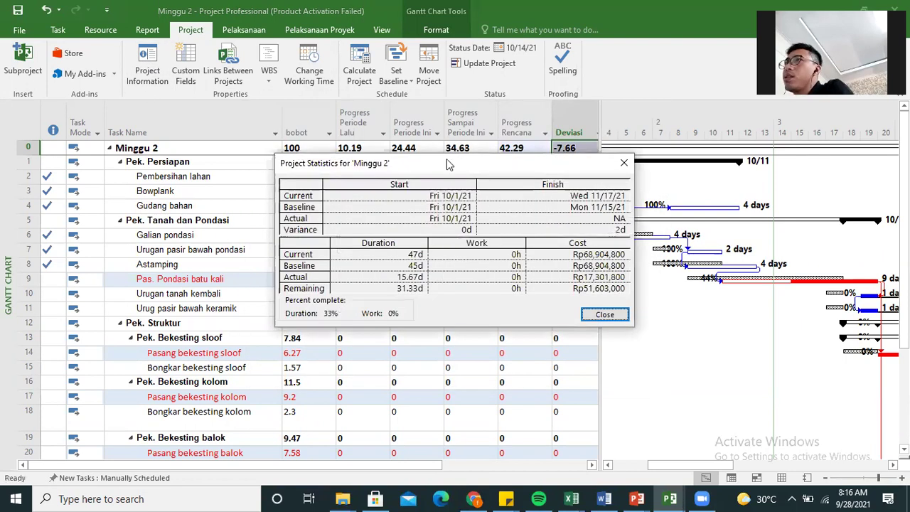
{"action": "left_click_drag", "start_coordinate": [448, 163], "coordinate": [428, 72]}
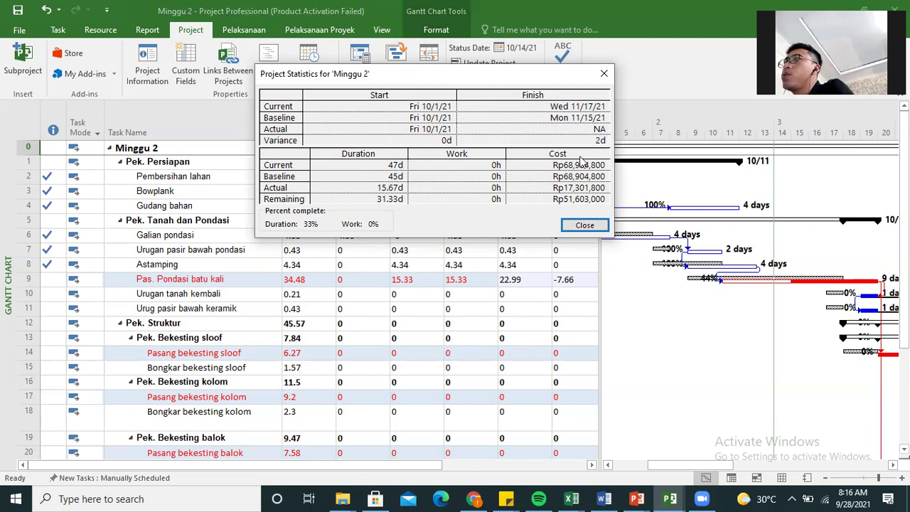
{"action": "left_click", "coordinate": [604, 74]}
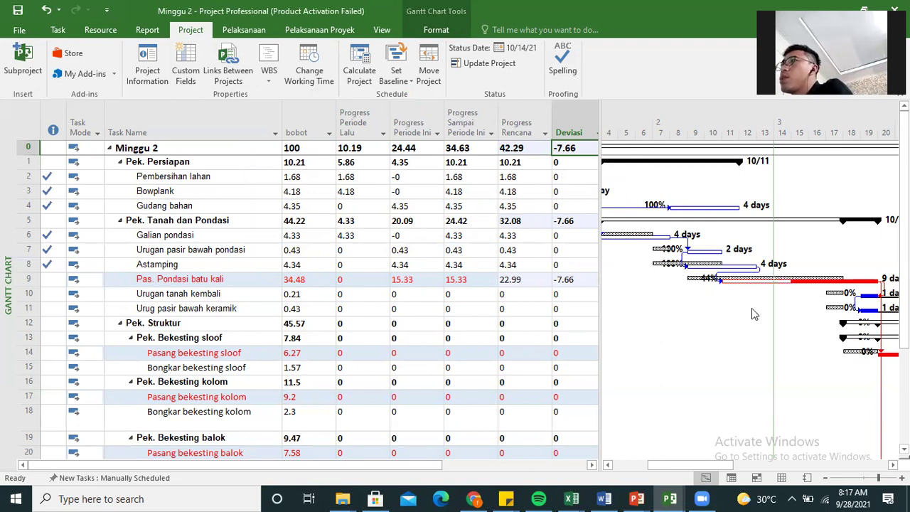
Examine the Gantt bars of Pas. Pondasi batu kali and the following structural tasks against their baseline and critical path.
{"action": "left_click", "coordinate": [761, 462]}
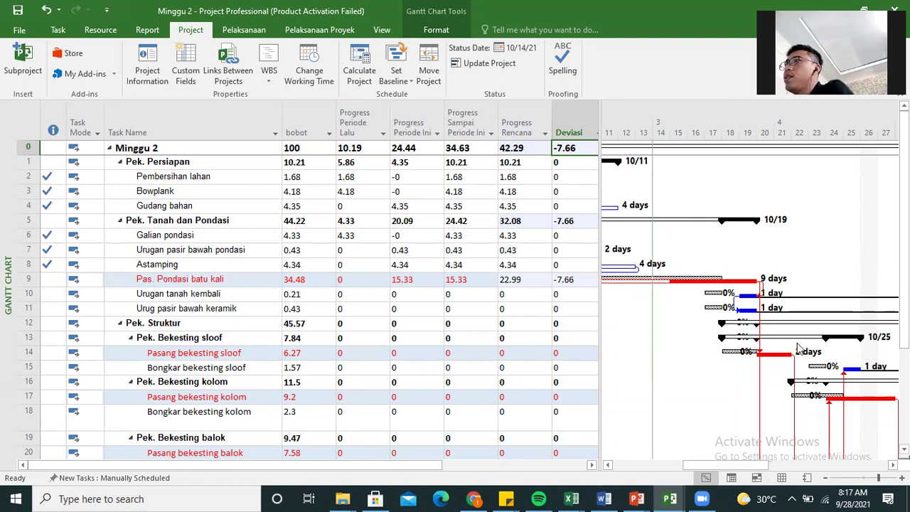
{"action": "scroll", "coordinate": [800, 352], "scroll_direction": "down", "scroll_amount": 1}
{"action": "scroll", "coordinate": [826, 373], "scroll_direction": "down", "scroll_amount": 1}
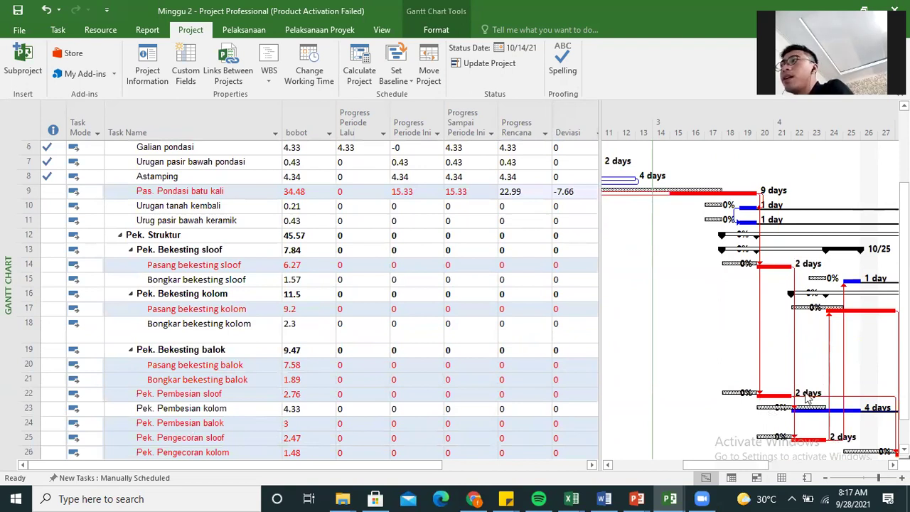
{"action": "scroll", "coordinate": [825, 372], "scroll_direction": "down", "scroll_amount": 2}
{"action": "left_click_drag", "start_coordinate": [725, 463], "coordinate": [728, 422]}
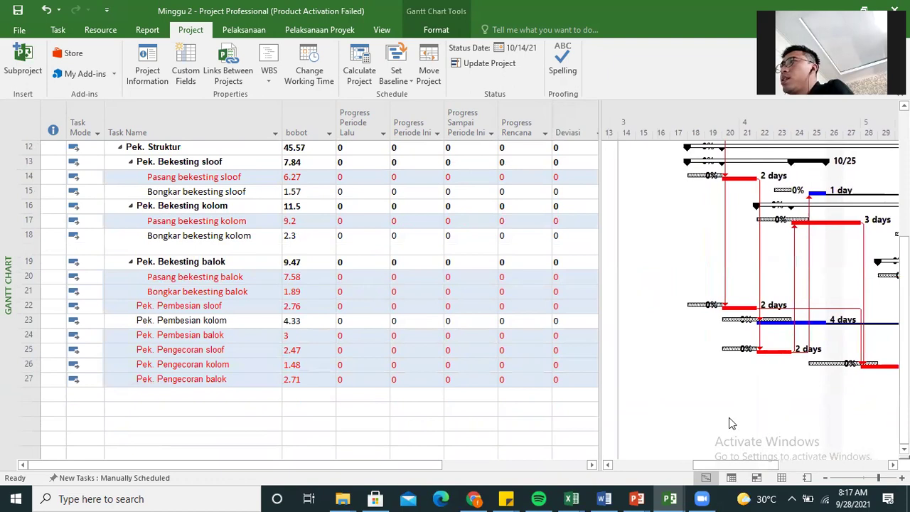
{"action": "scroll", "coordinate": [727, 422], "scroll_direction": "up", "scroll_amount": 4}
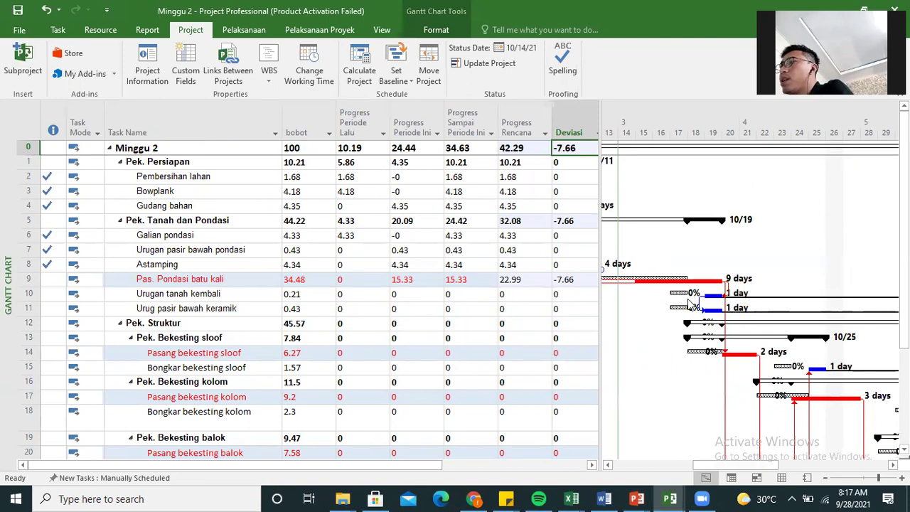
{"action": "scroll", "coordinate": [767, 362], "scroll_direction": "down", "scroll_amount": 3}
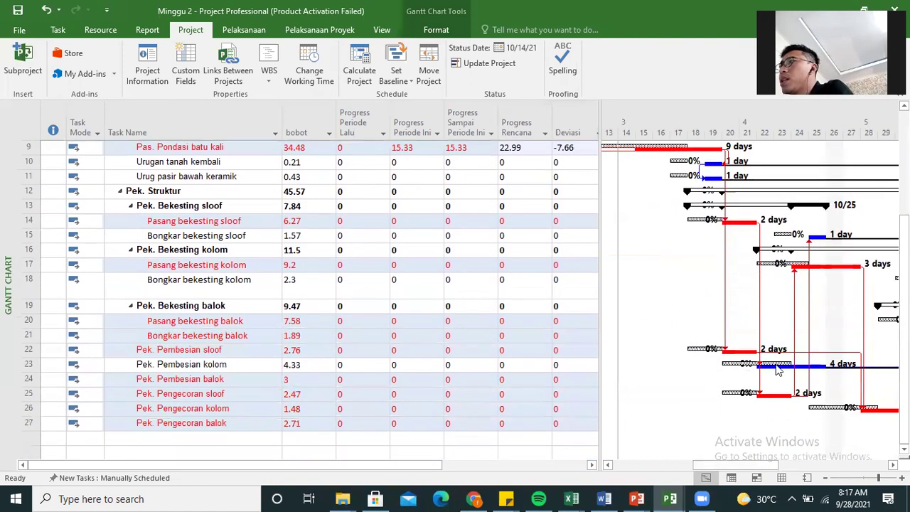
{"action": "scroll", "coordinate": [778, 370], "scroll_direction": "down", "scroll_amount": 1}
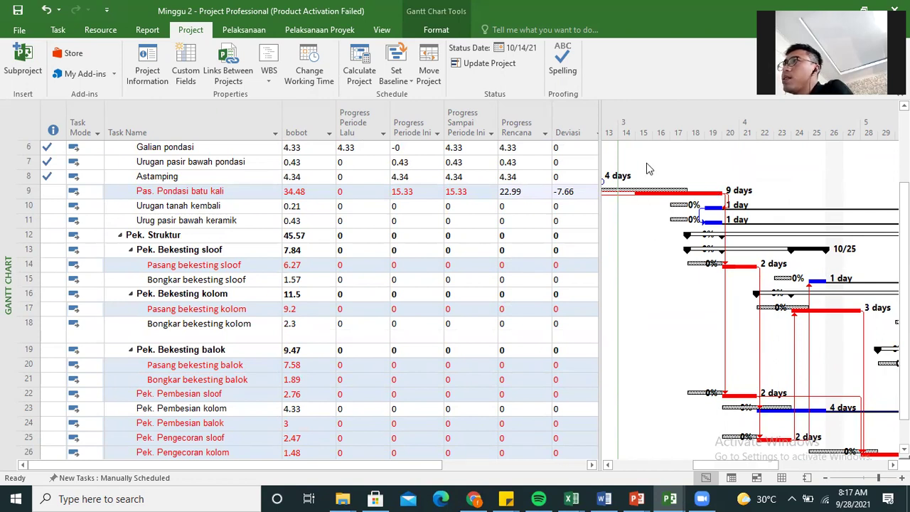
{"action": "scroll", "coordinate": [529, 210], "scroll_direction": "up", "scroll_amount": 2}
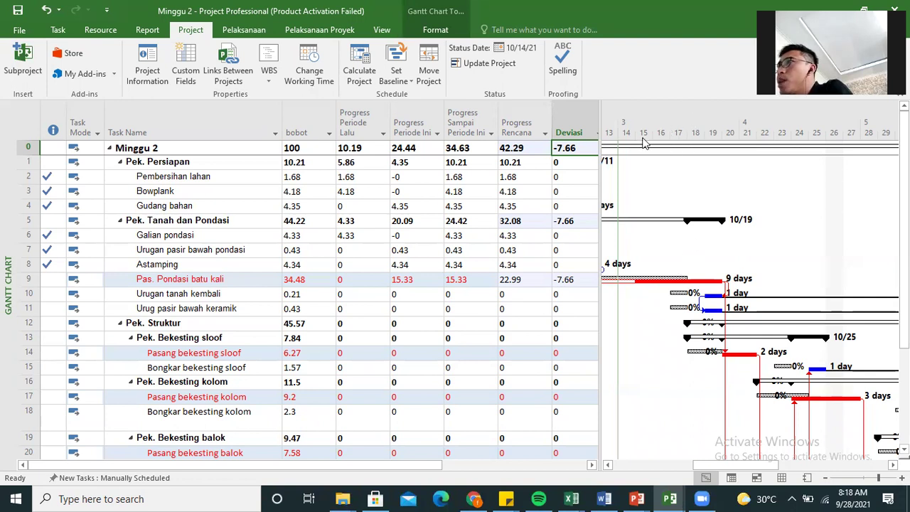
Set both the current date and the status date of the Minggu 2 project to 10/17/21.
{"action": "left_click", "coordinate": [151, 68]}
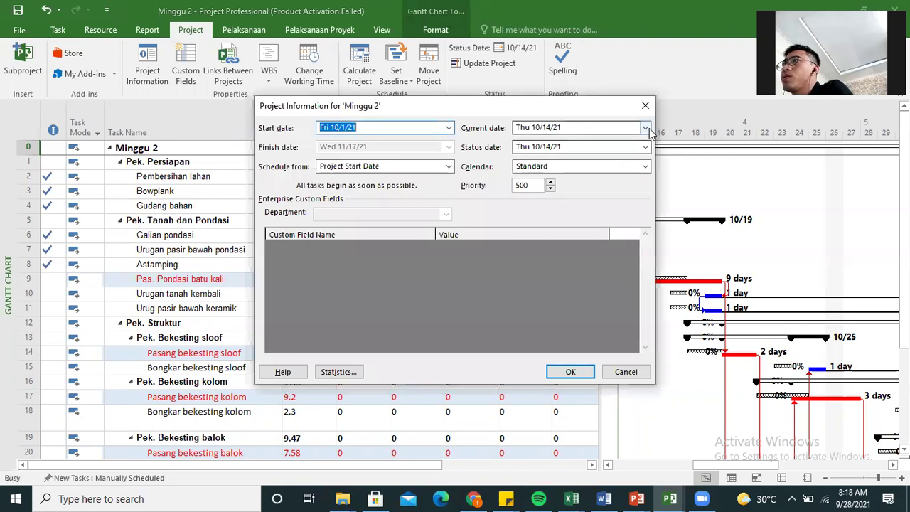
{"action": "left_click", "coordinate": [646, 128]}
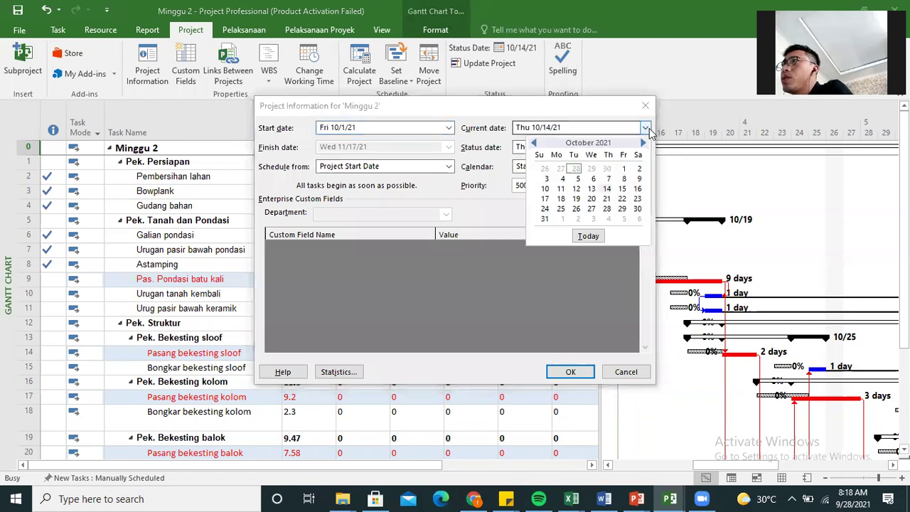
{"action": "left_click", "coordinate": [545, 199]}
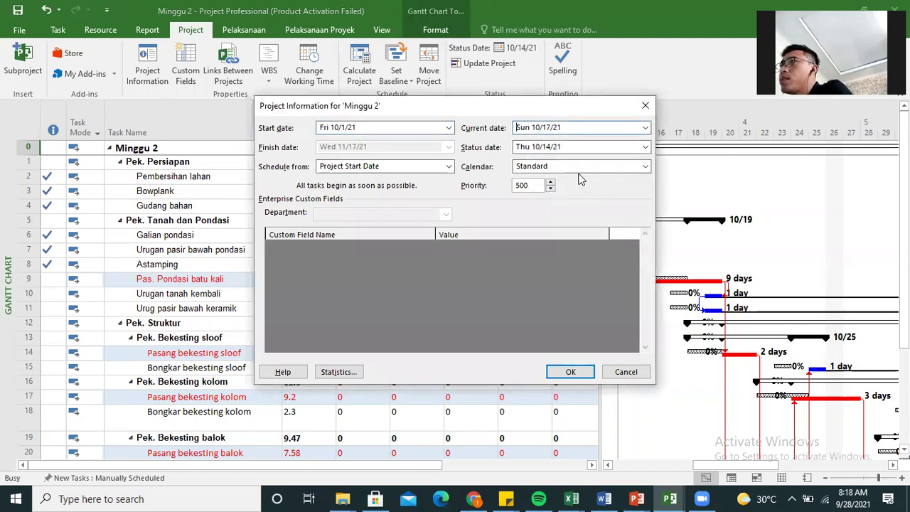
{"action": "left_click", "coordinate": [646, 146]}
{"action": "left_click", "coordinate": [545, 217]}
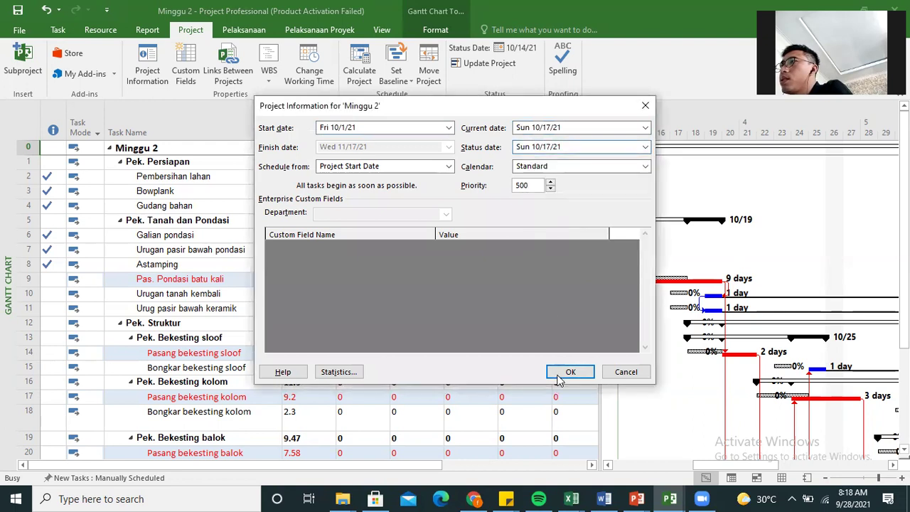
{"action": "left_click", "coordinate": [571, 372]}
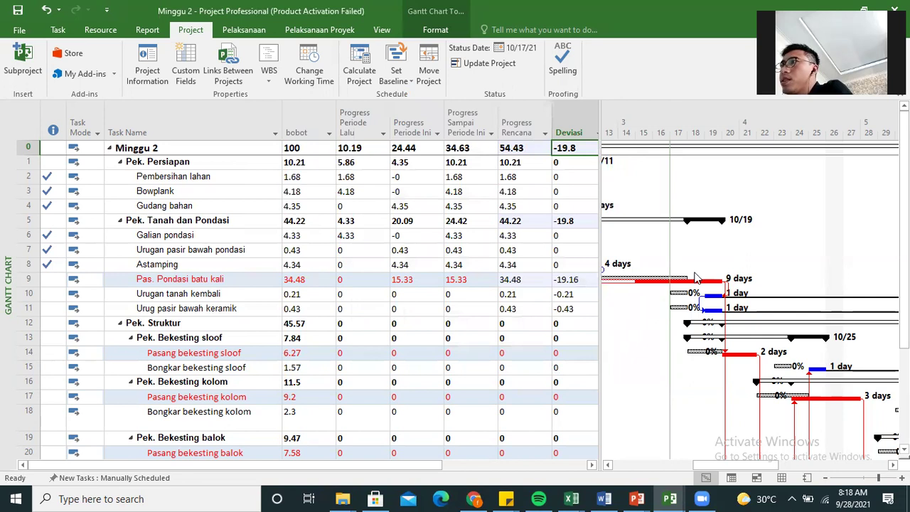
Select the Pas. Pondasi batu kali task and switch the task table from progress to Tracking.
{"action": "scroll", "coordinate": [665, 265], "scroll_direction": "down", "scroll_amount": 2}
{"action": "scroll", "coordinate": [661, 262], "scroll_direction": "up", "scroll_amount": 1}
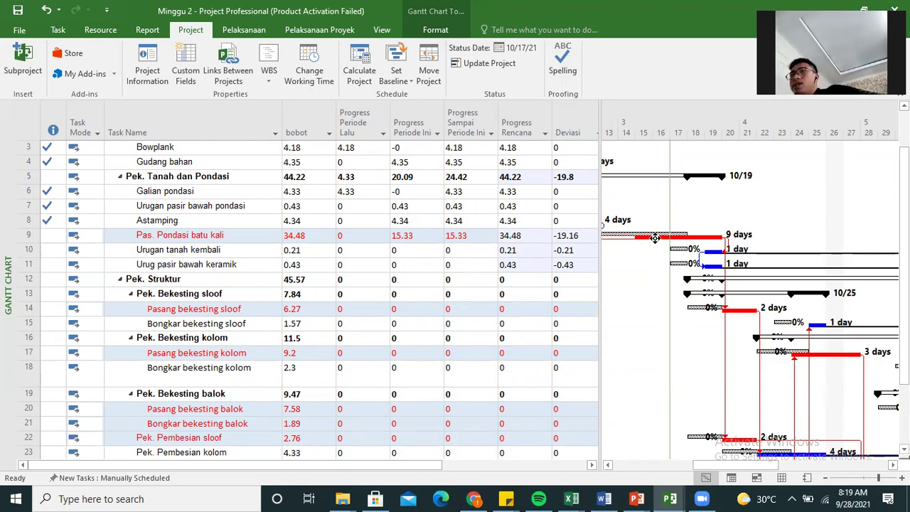
{"action": "left_click", "coordinate": [379, 236]}
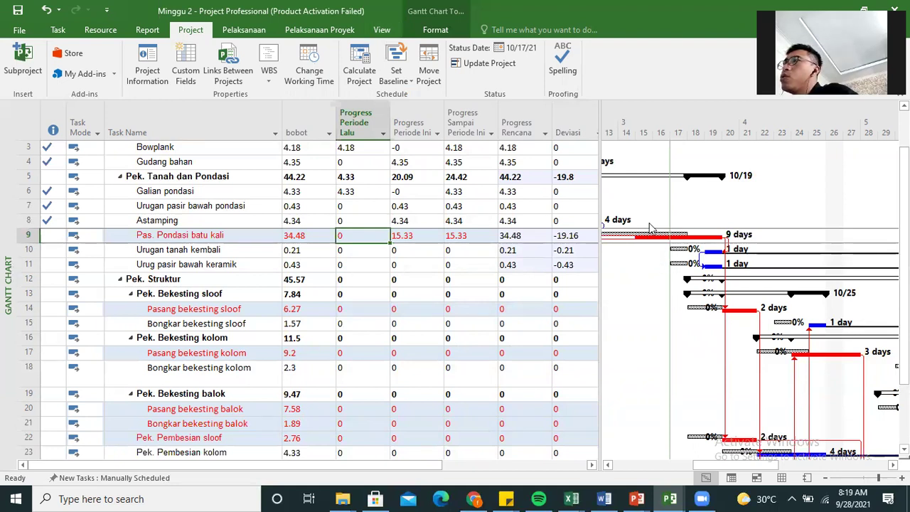
{"action": "left_click", "coordinate": [265, 236]}
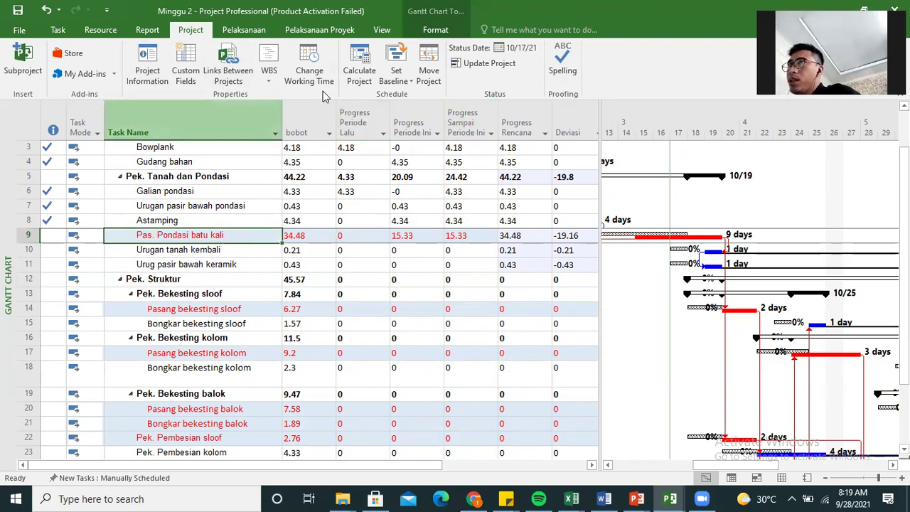
{"action": "left_click", "coordinate": [382, 32]}
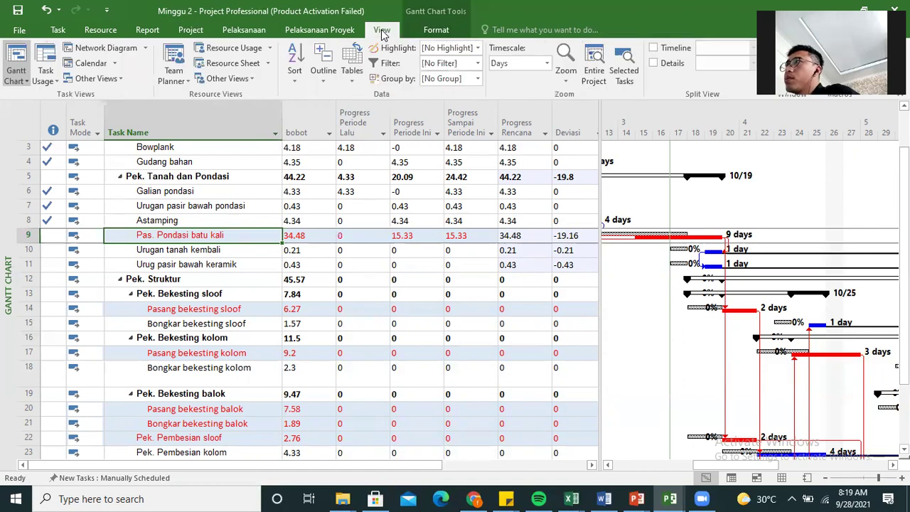
{"action": "left_click", "coordinate": [352, 79]}
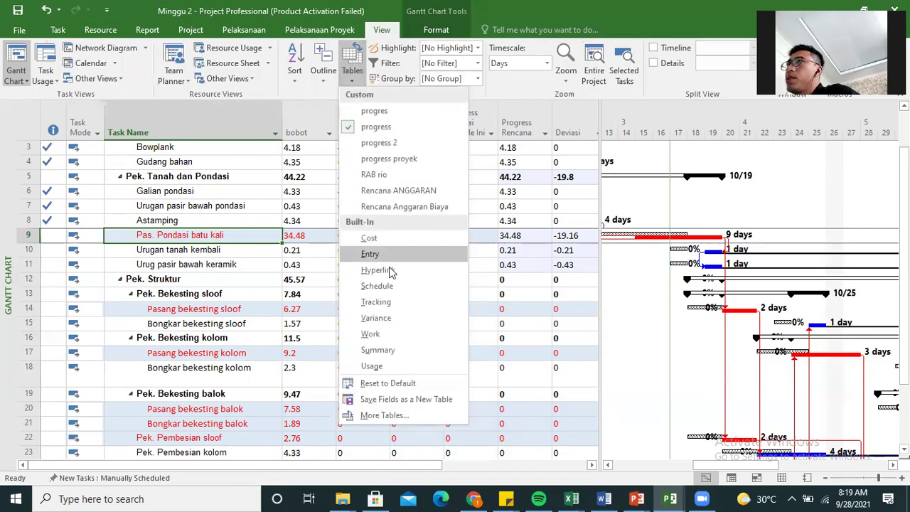
{"action": "left_click", "coordinate": [377, 303]}
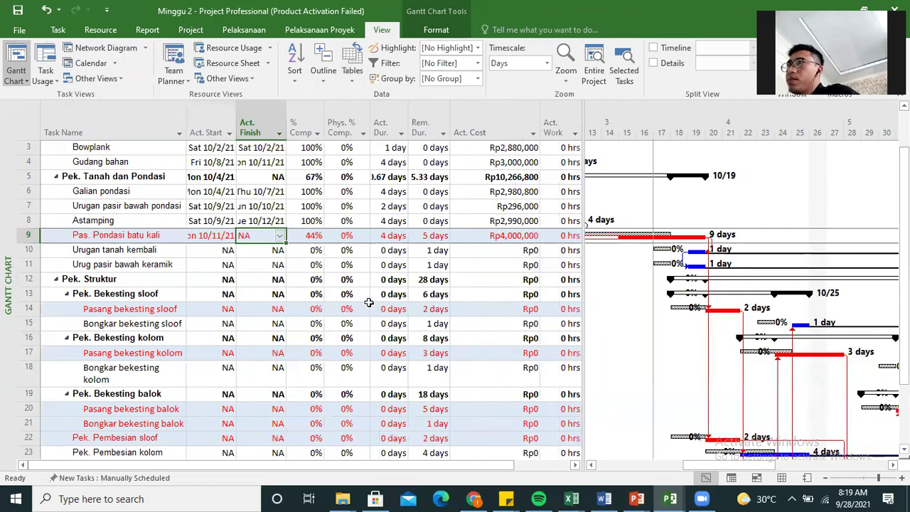
Set the actual finish of Pas. Pondasi batu kali to Sunday 10/17/21.
{"action": "left_click", "coordinate": [210, 251]}
{"action": "left_click", "coordinate": [269, 236]}
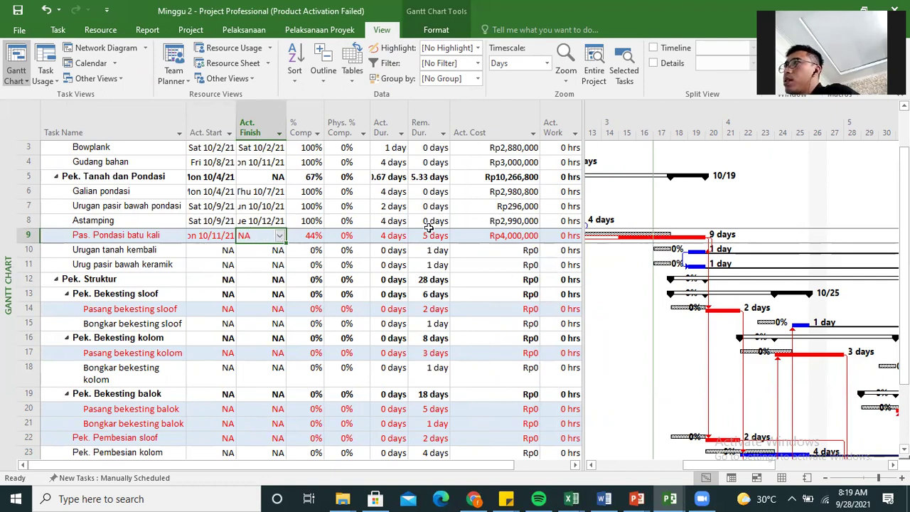
{"action": "left_click", "coordinate": [281, 239]}
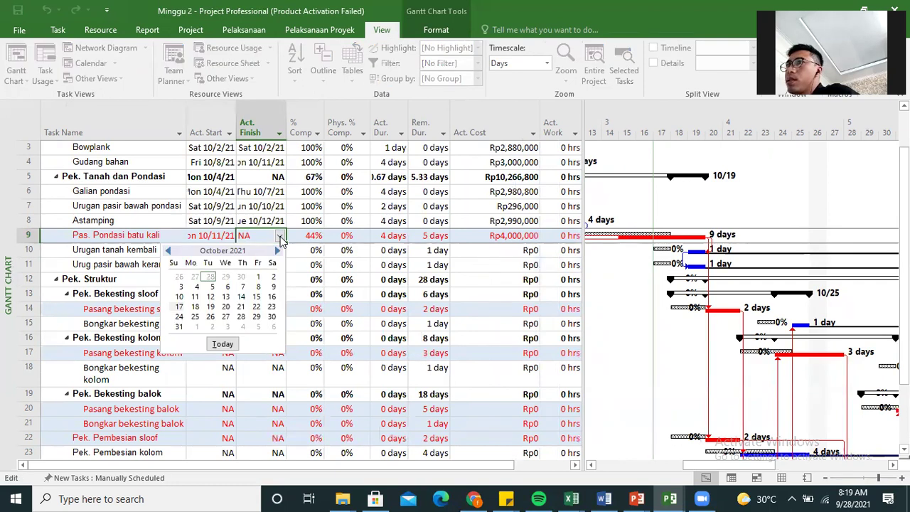
{"action": "left_click", "coordinate": [180, 307]}
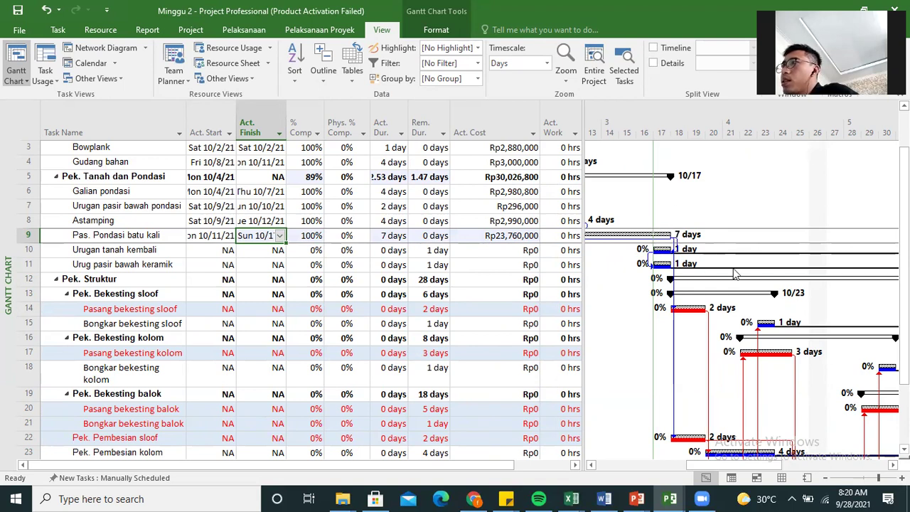
Examine the rescheduled Gantt bars of the remaining foundation and structural tasks through to the project finish.
{"action": "scroll", "coordinate": [739, 283], "scroll_direction": "down", "scroll_amount": 3}
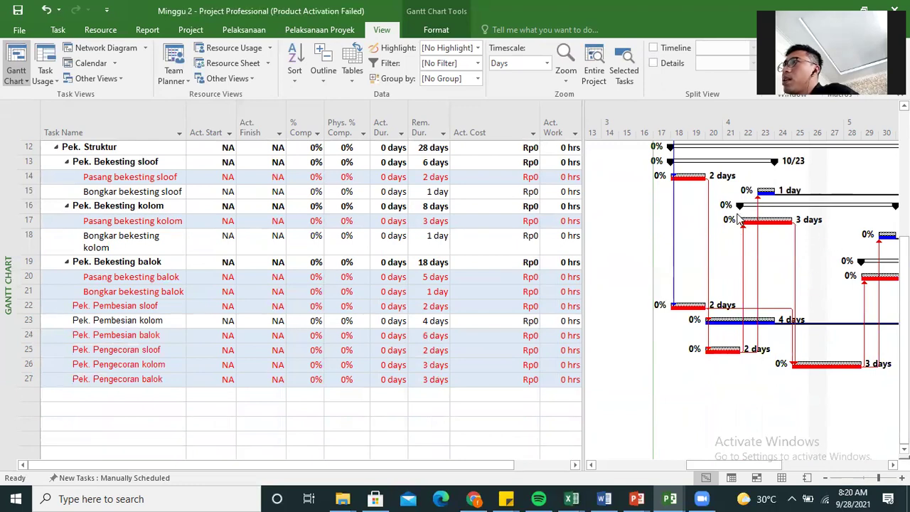
{"action": "scroll", "coordinate": [743, 213], "scroll_direction": "up", "scroll_amount": 2}
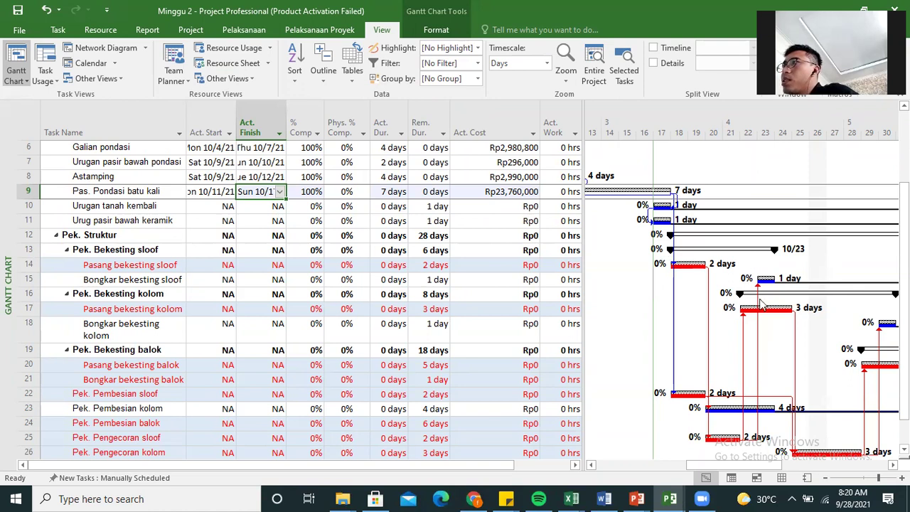
{"action": "scroll", "coordinate": [785, 343], "scroll_direction": "up", "scroll_amount": 2}
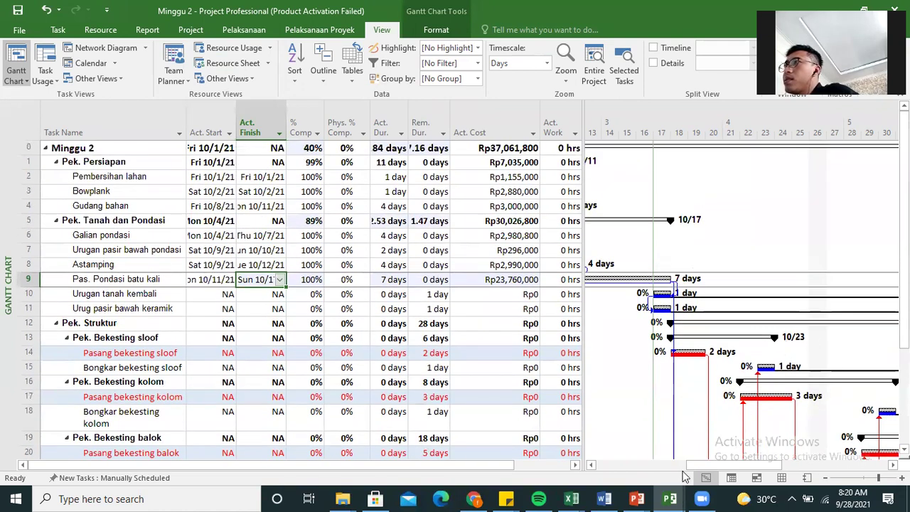
{"action": "left_click_drag", "start_coordinate": [721, 469], "coordinate": [828, 464]}
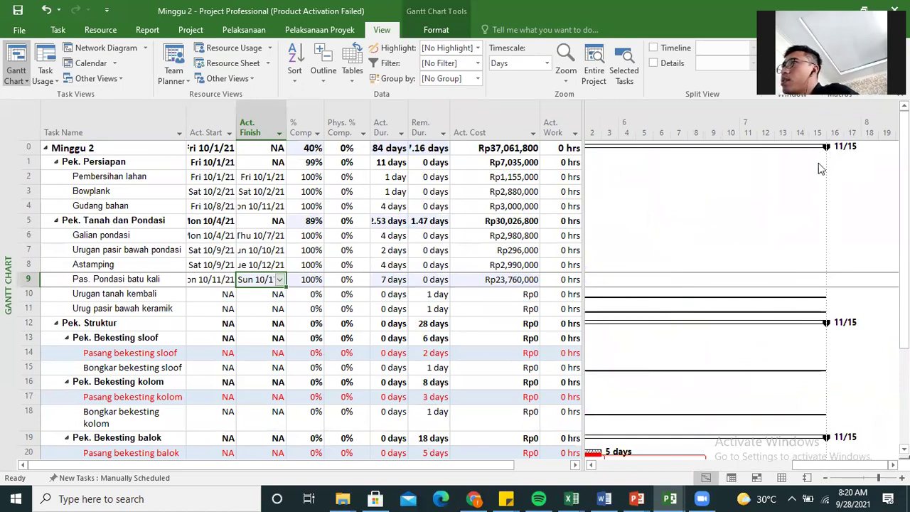
{"action": "scroll", "coordinate": [761, 327], "scroll_direction": "down", "scroll_amount": 4}
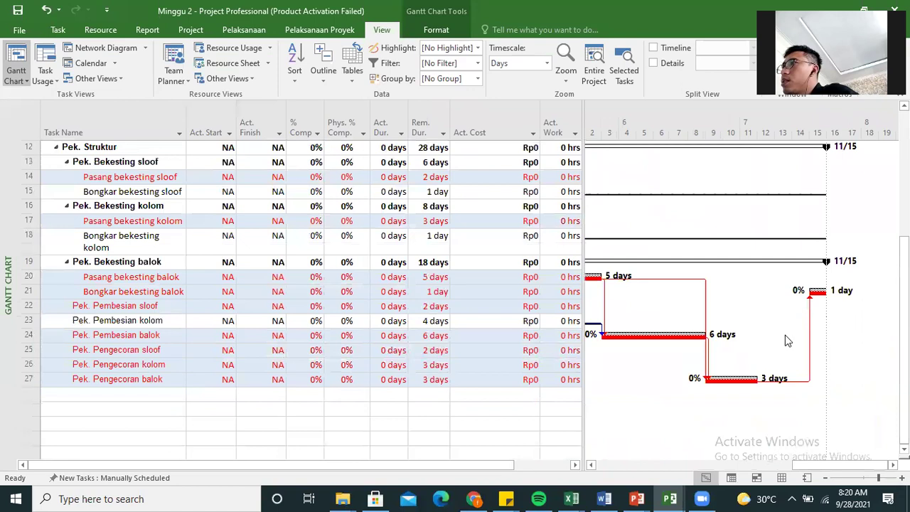
{"action": "scroll", "coordinate": [808, 407], "scroll_direction": "up", "scroll_amount": 3}
{"action": "left_click_drag", "start_coordinate": [792, 467], "coordinate": [688, 457]}
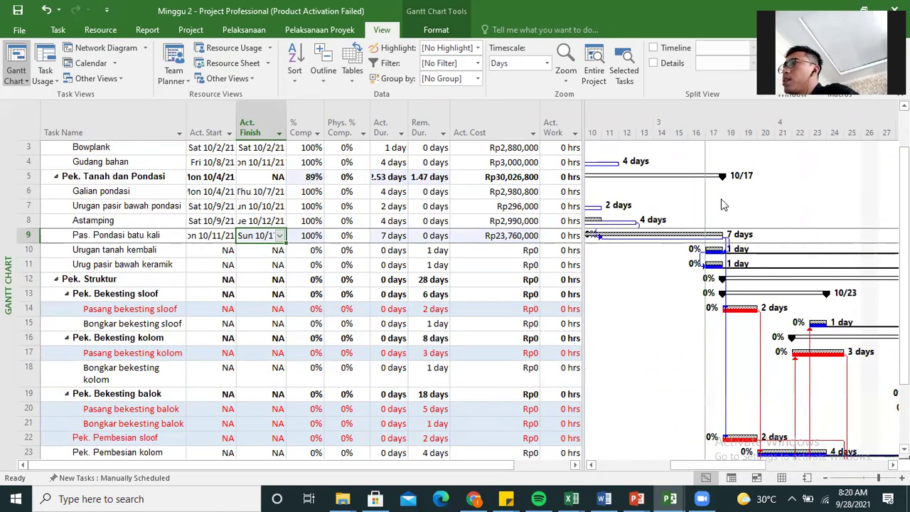
{"action": "scroll", "coordinate": [391, 239], "scroll_direction": "up", "scroll_amount": 1}
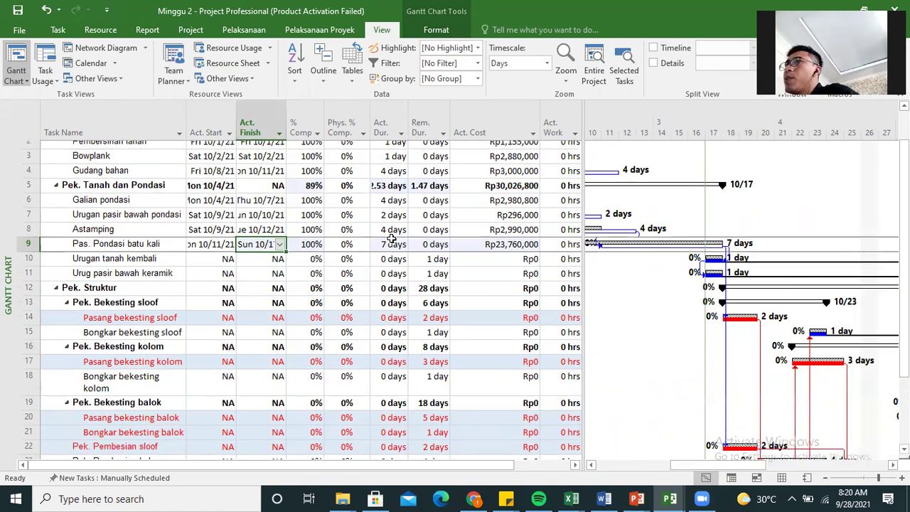
Switch back to the progress table and check the Deviasi of Pek. Tanah dan Pondasi, Urugan tanah kembali and Urug pasir bawah keramik.
{"action": "left_click", "coordinate": [363, 80]}
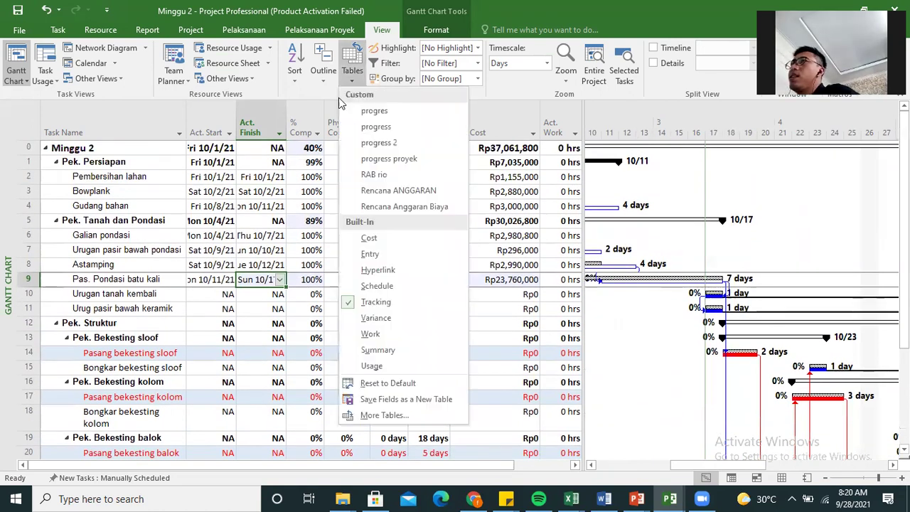
{"action": "left_click", "coordinate": [390, 128]}
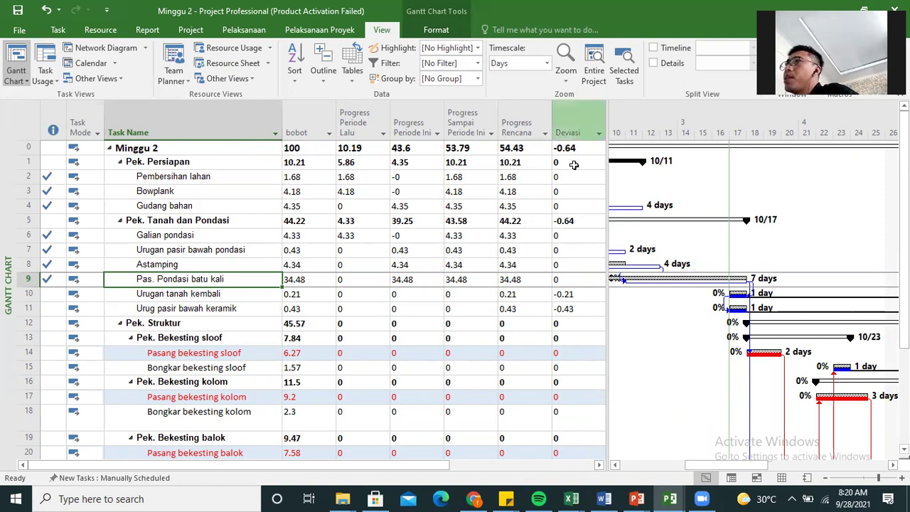
{"action": "left_click", "coordinate": [582, 221]}
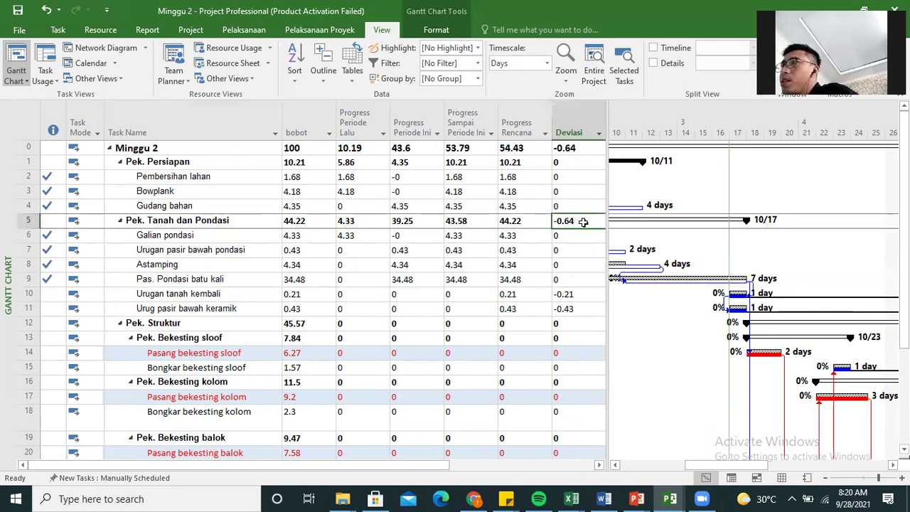
{"action": "left_click", "coordinate": [574, 293]}
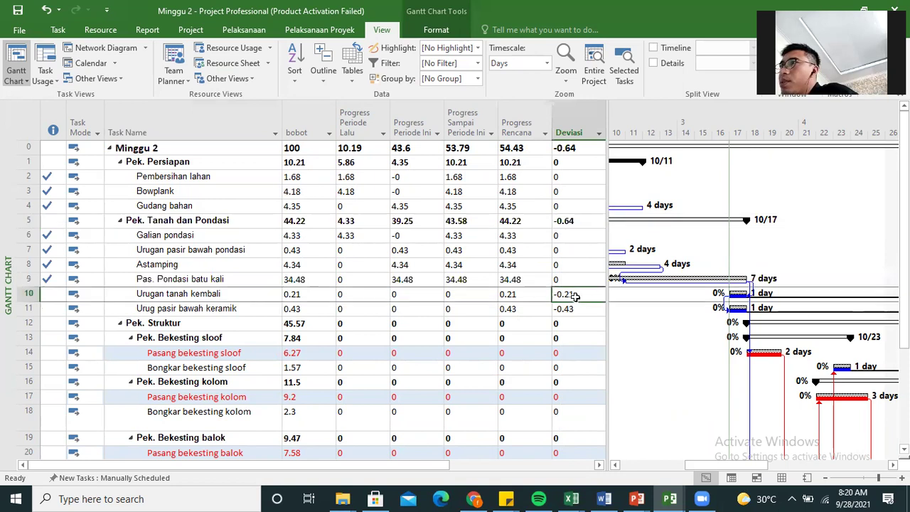
{"action": "left_click", "coordinate": [205, 310]}
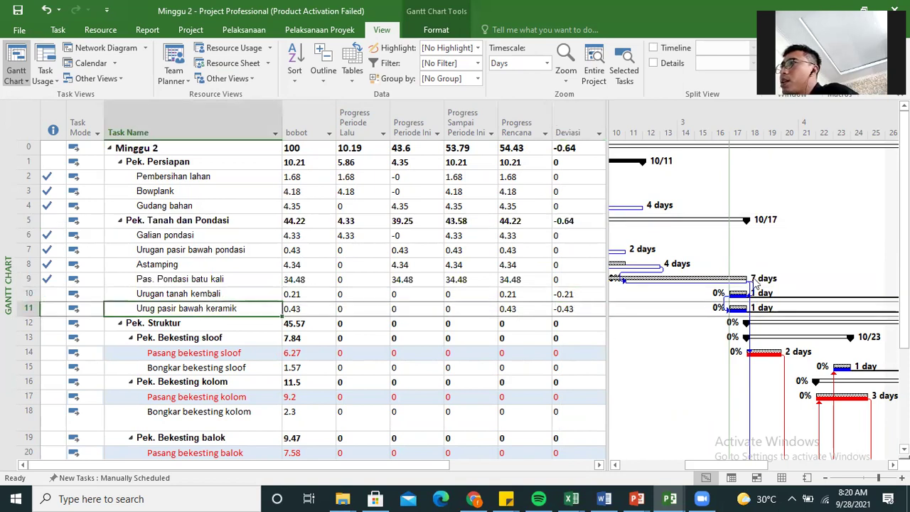